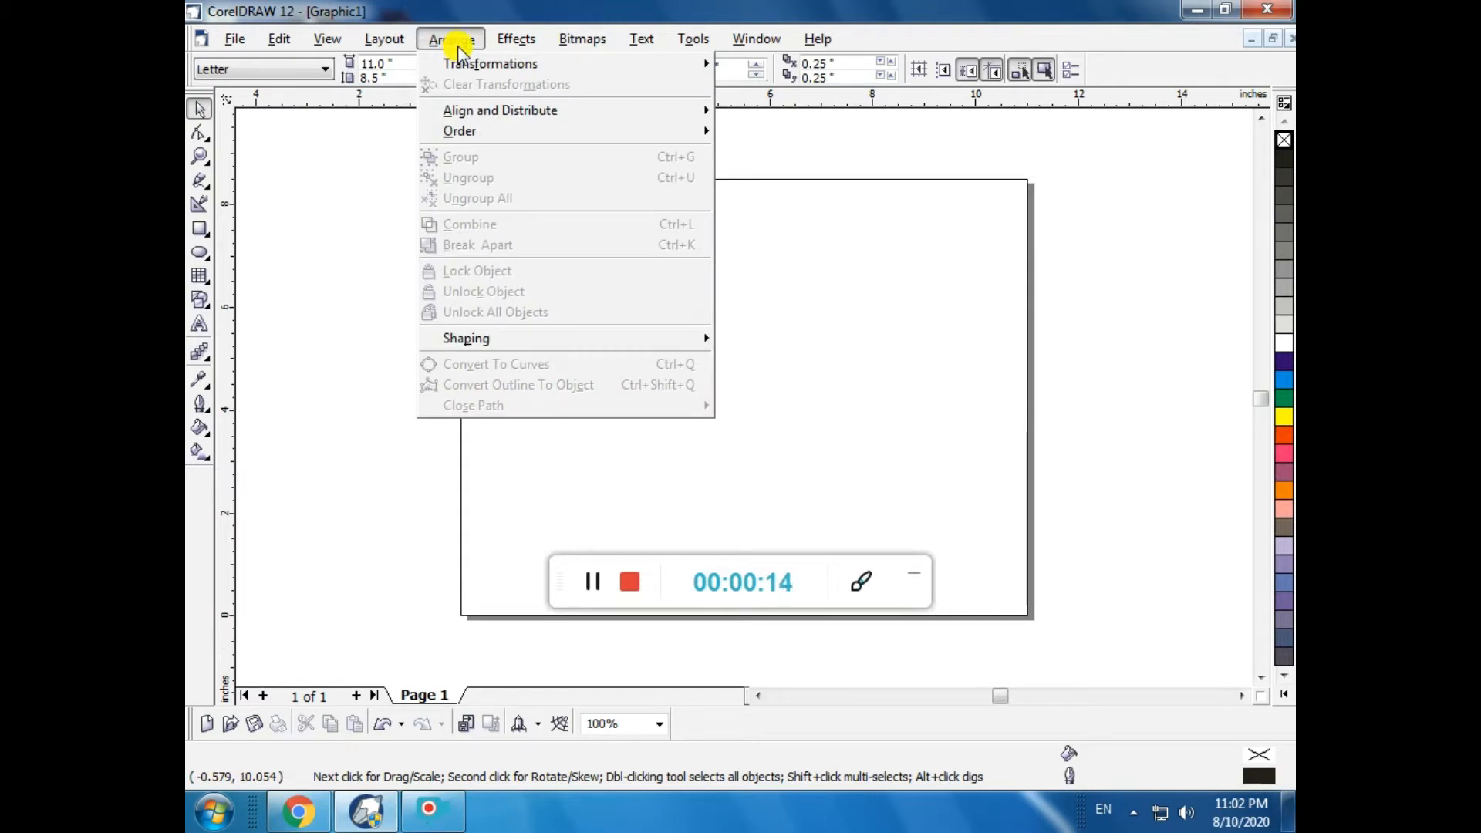
{"action": "mouse_move", "coordinate": [520, 336]}
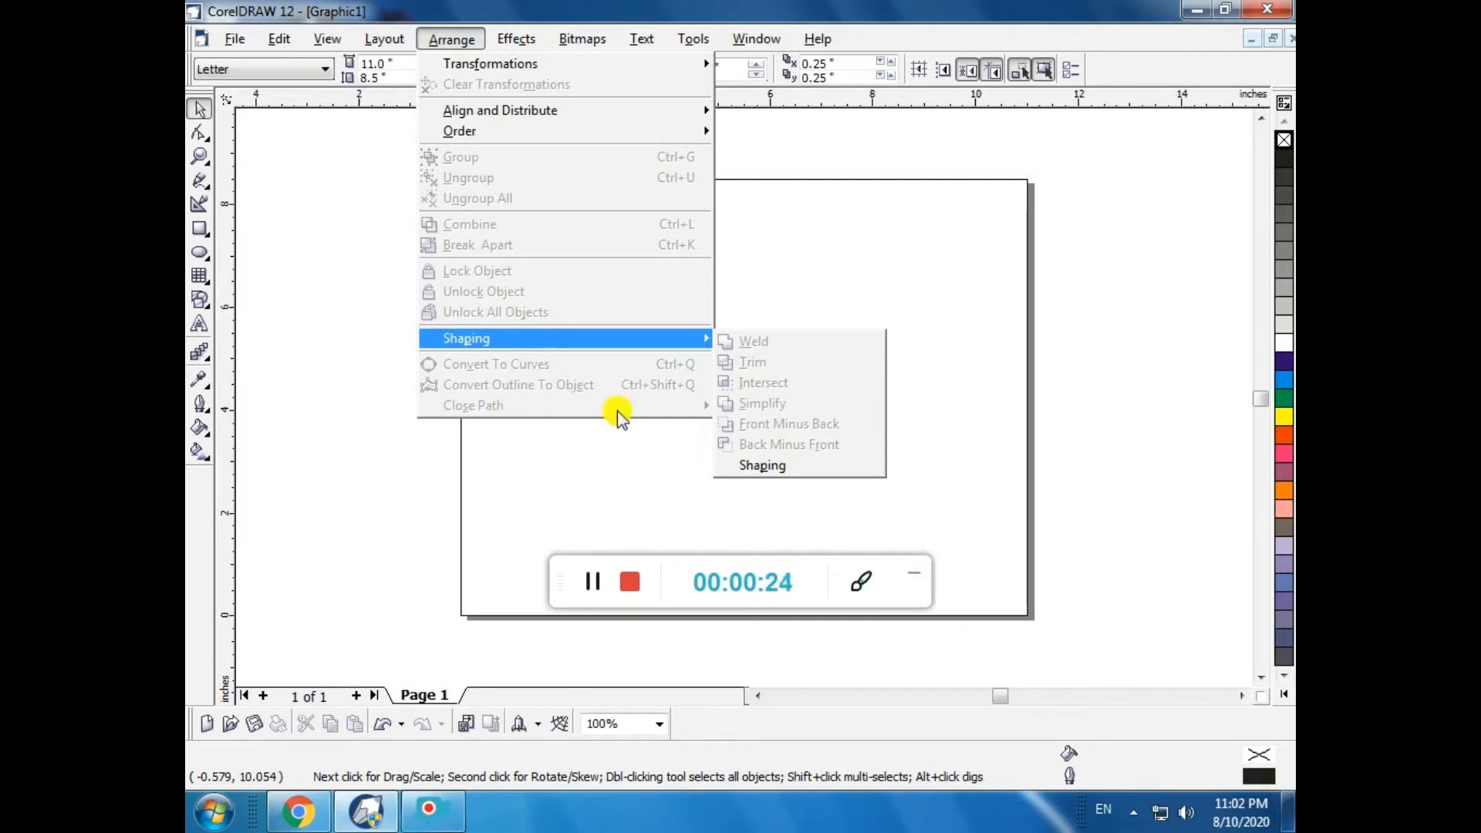
{"action": "left_click", "coordinate": [914, 582]}
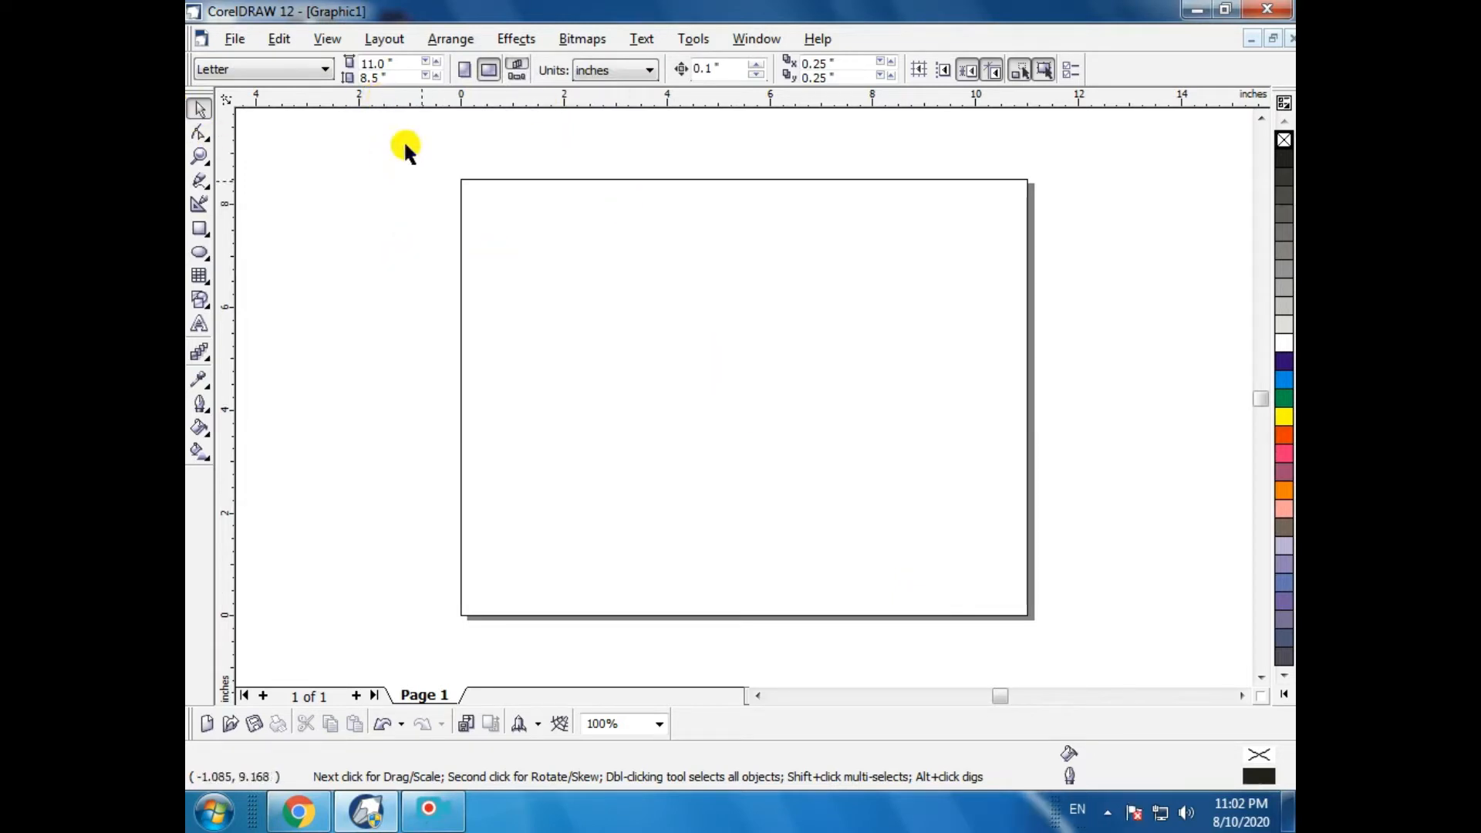
{"action": "left_click", "coordinate": [451, 38]}
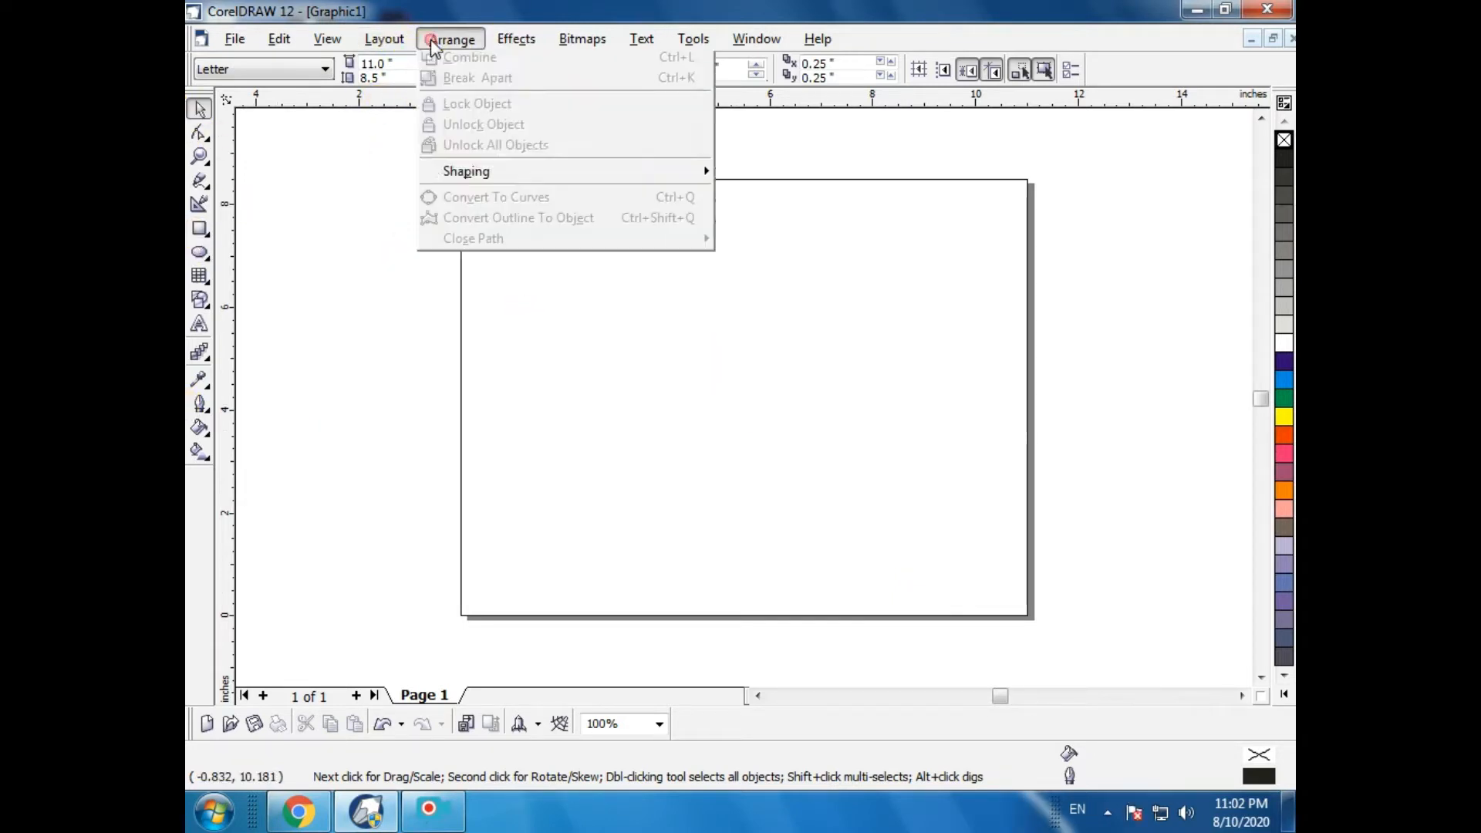
{"action": "mouse_move", "coordinate": [473, 338]}
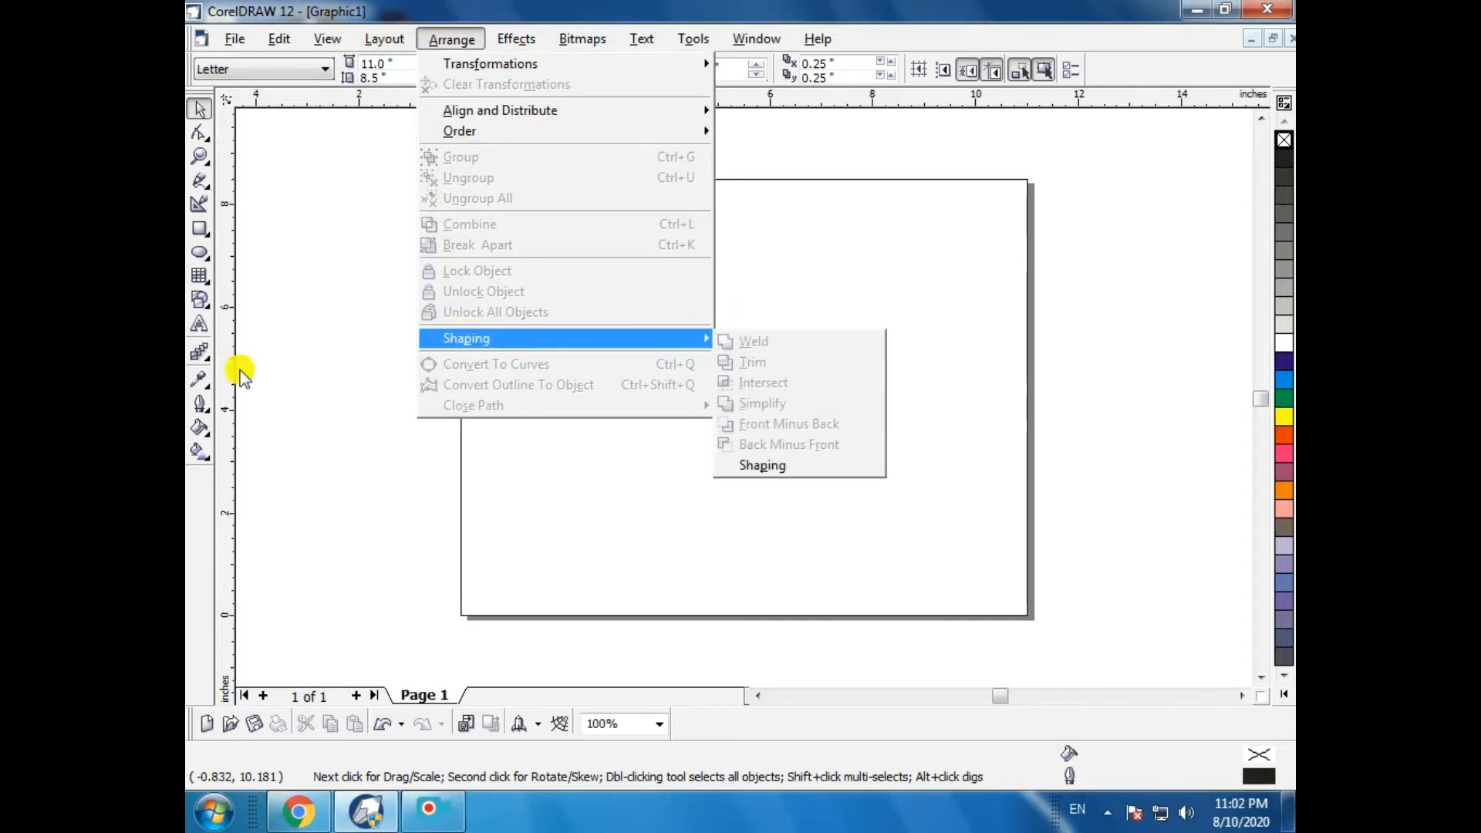
- Draw a circle about 3.8 inches across on the left part of the page
{"action": "left_click", "coordinate": [199, 256]}
{"action": "left_click", "coordinate": [198, 232]}
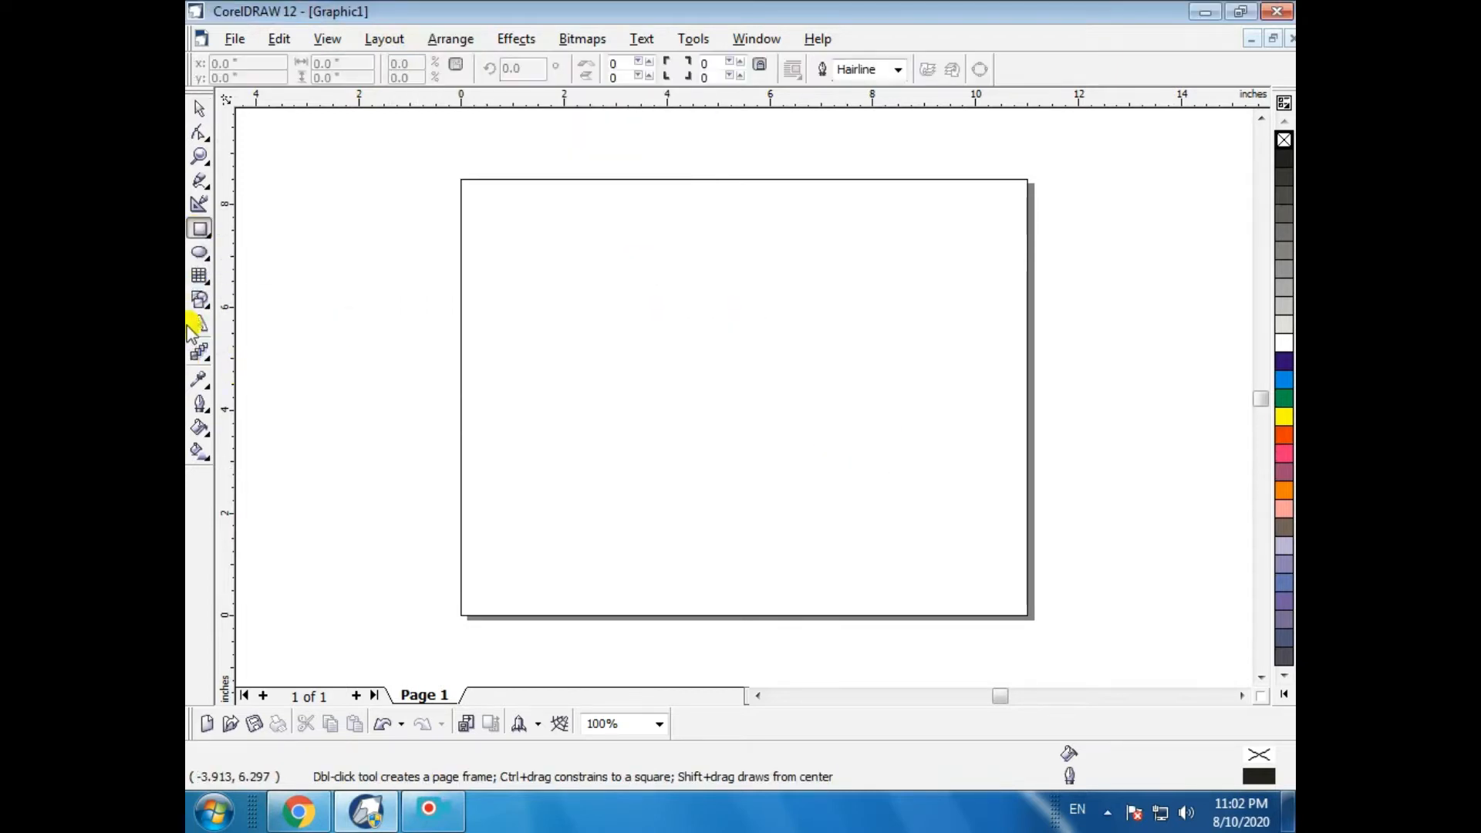
{"action": "left_click", "coordinate": [200, 253]}
{"action": "left_click_drag", "start_coordinate": [531, 328], "coordinate": [726, 467]}
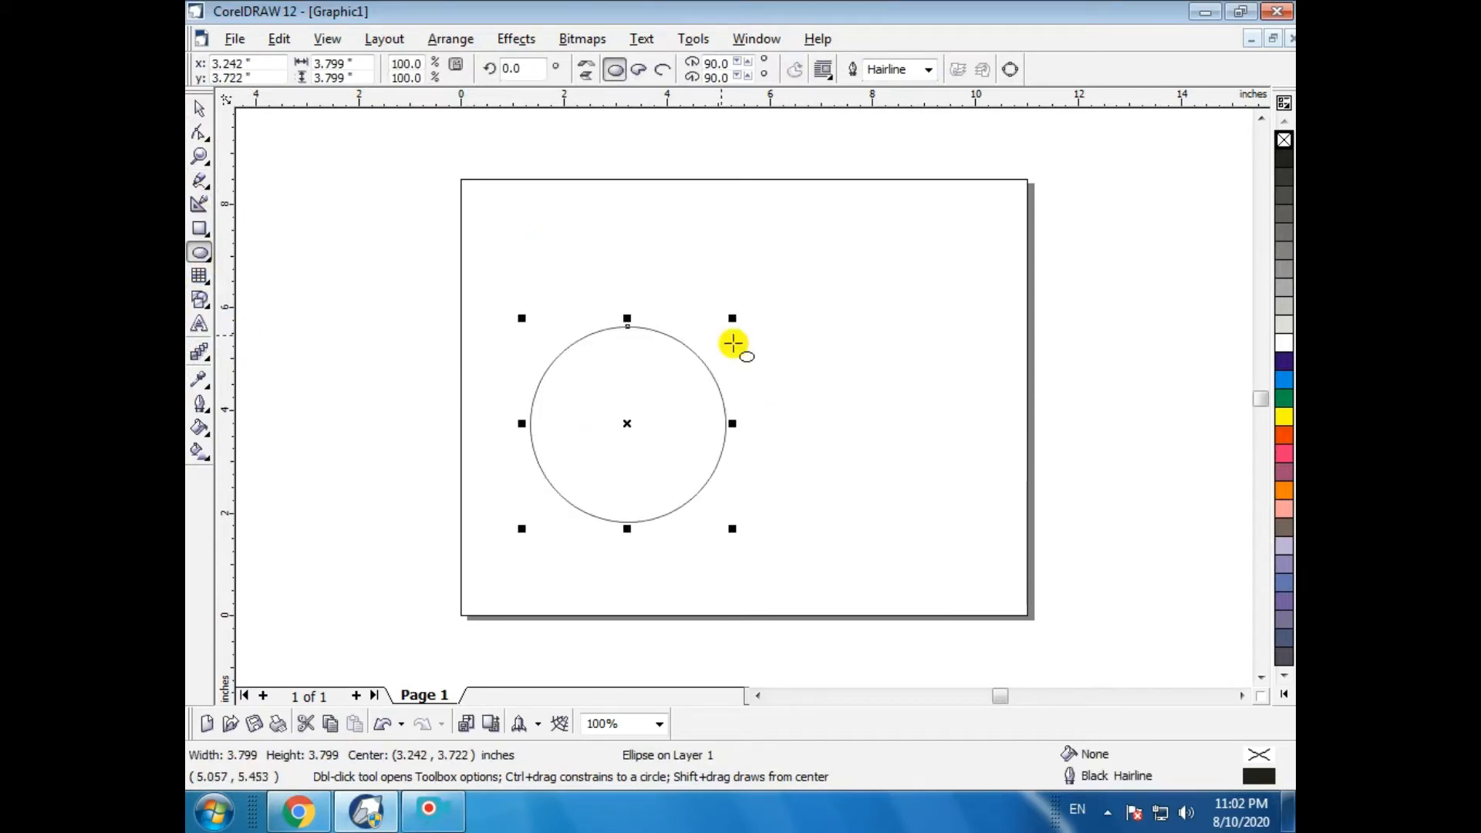
- Draw a rectangle about 5.3 by 2.6 inches overlapping the circle's right half
{"action": "left_click", "coordinate": [202, 232]}
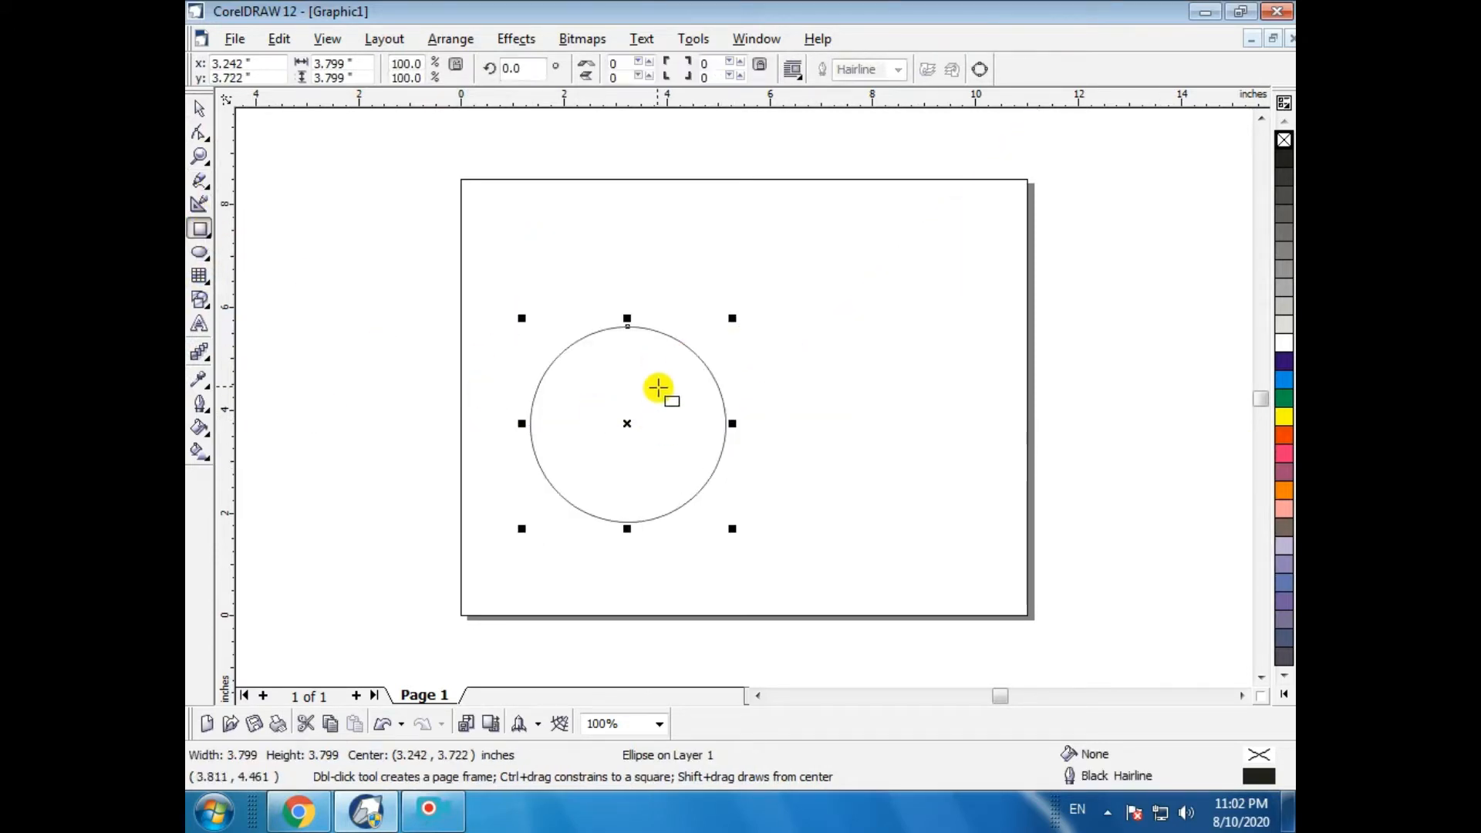
{"action": "left_click_drag", "start_coordinate": [622, 365], "coordinate": [897, 497]}
{"action": "left_click", "coordinate": [200, 108]}
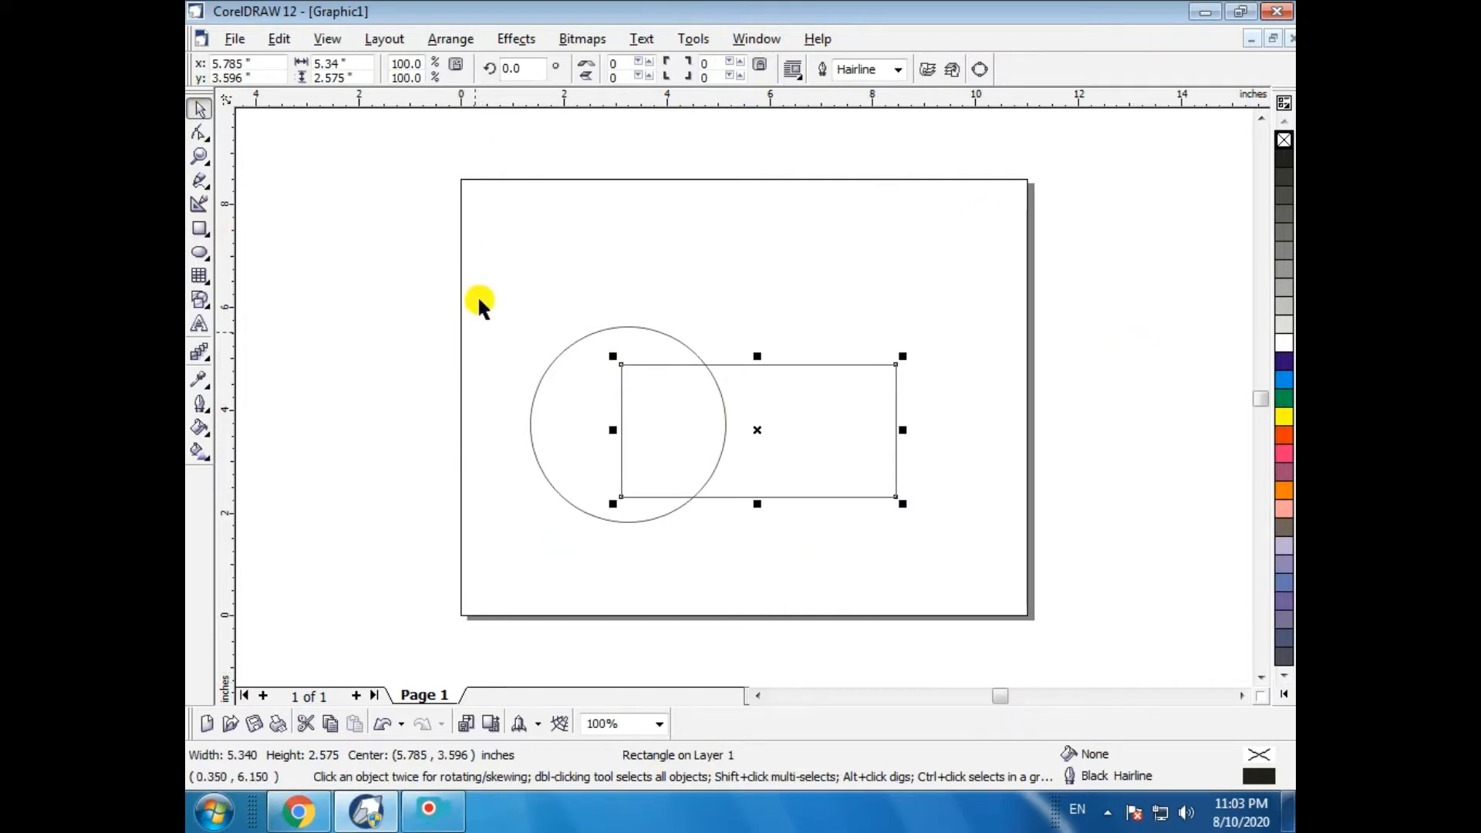
- Move the circle up and left, then undo the move
{"action": "left_click_drag", "start_coordinate": [549, 417], "coordinate": [426, 293]}
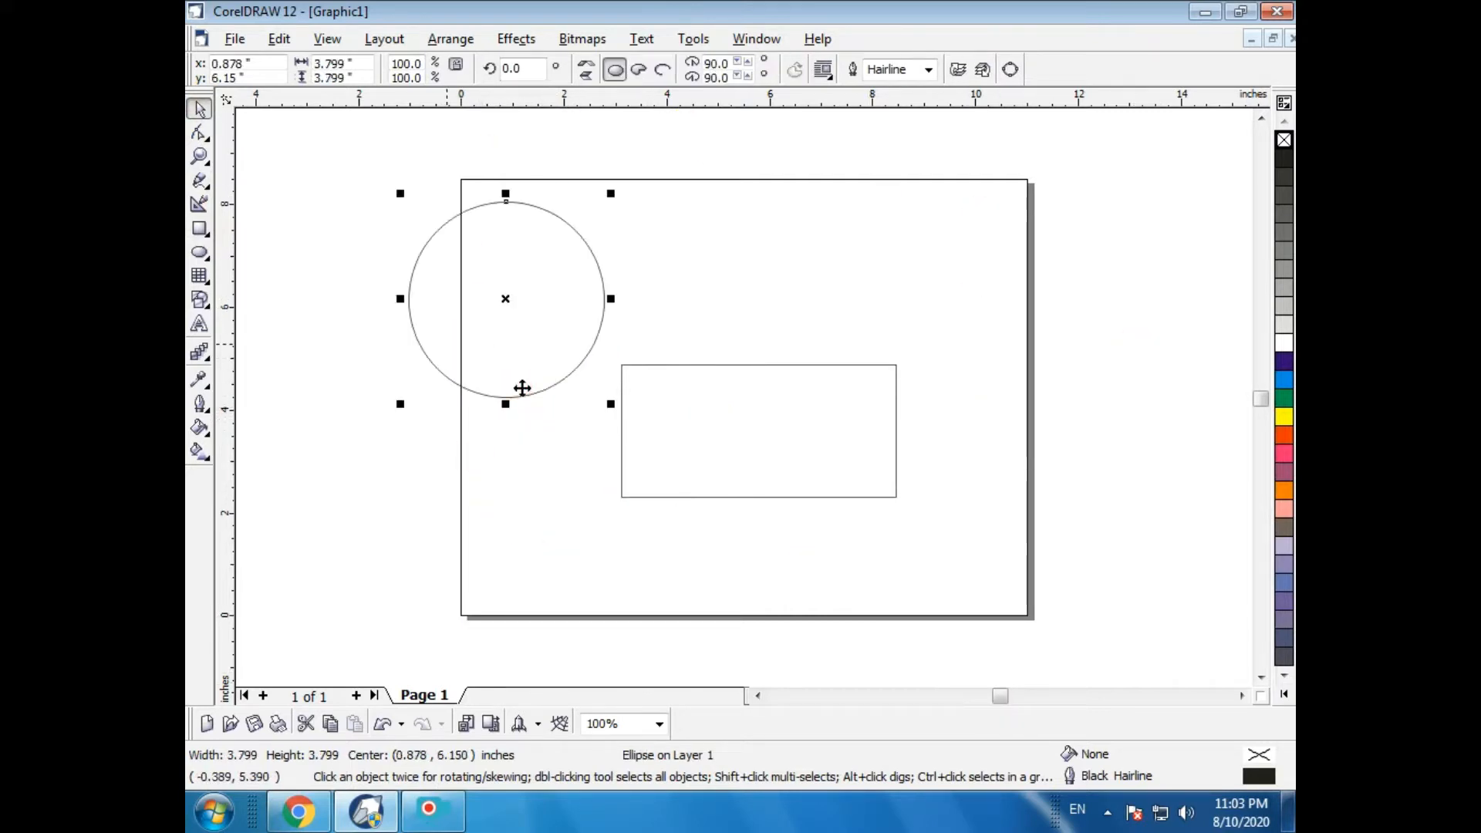
{"action": "key", "text": "ctrl+z"}
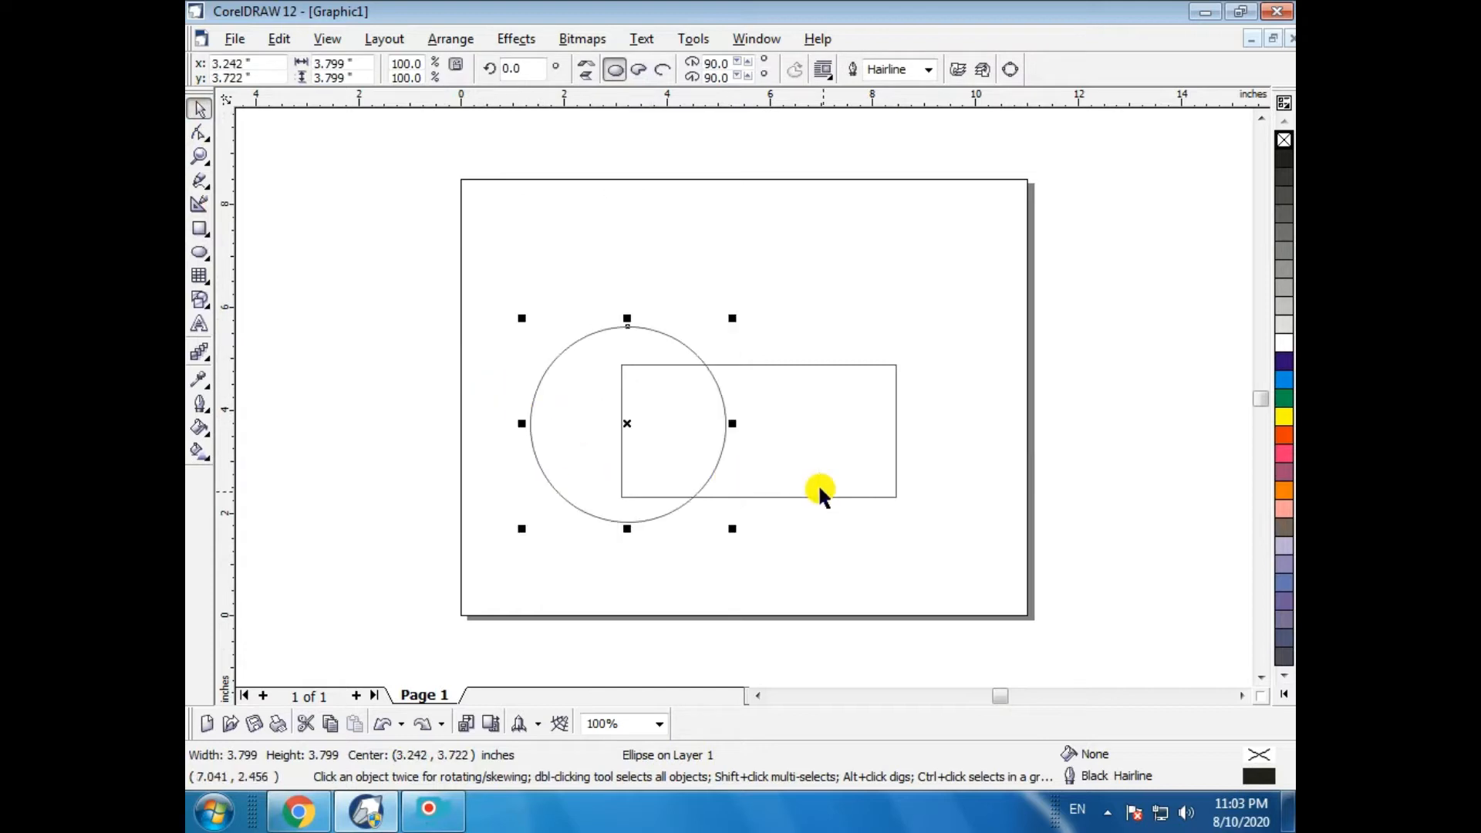
- Select the circle and rectangle together and group them
{"action": "left_click", "coordinate": [822, 431]}
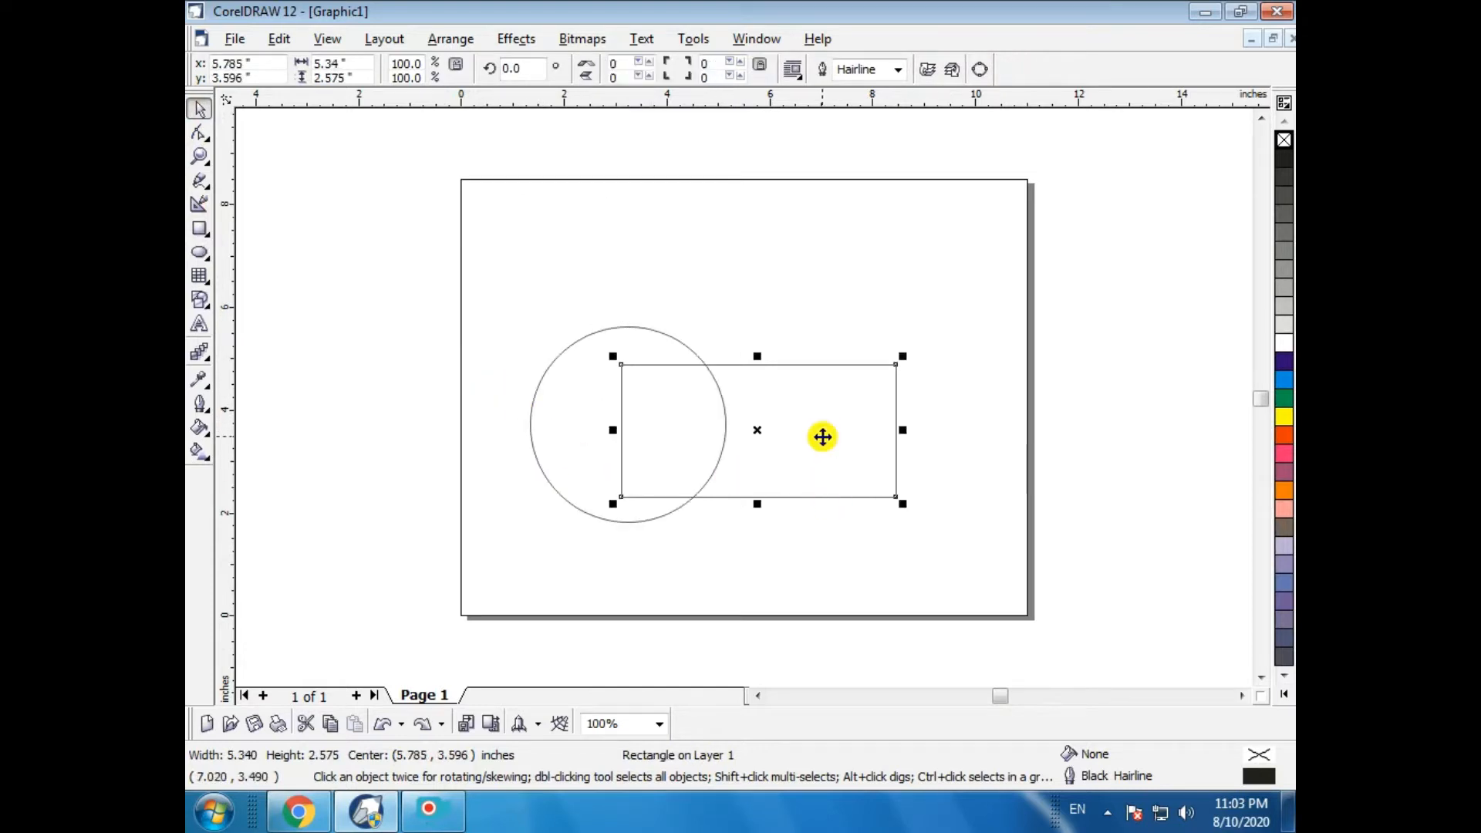
{"action": "left_click", "coordinate": [551, 434], "text": "shift"}
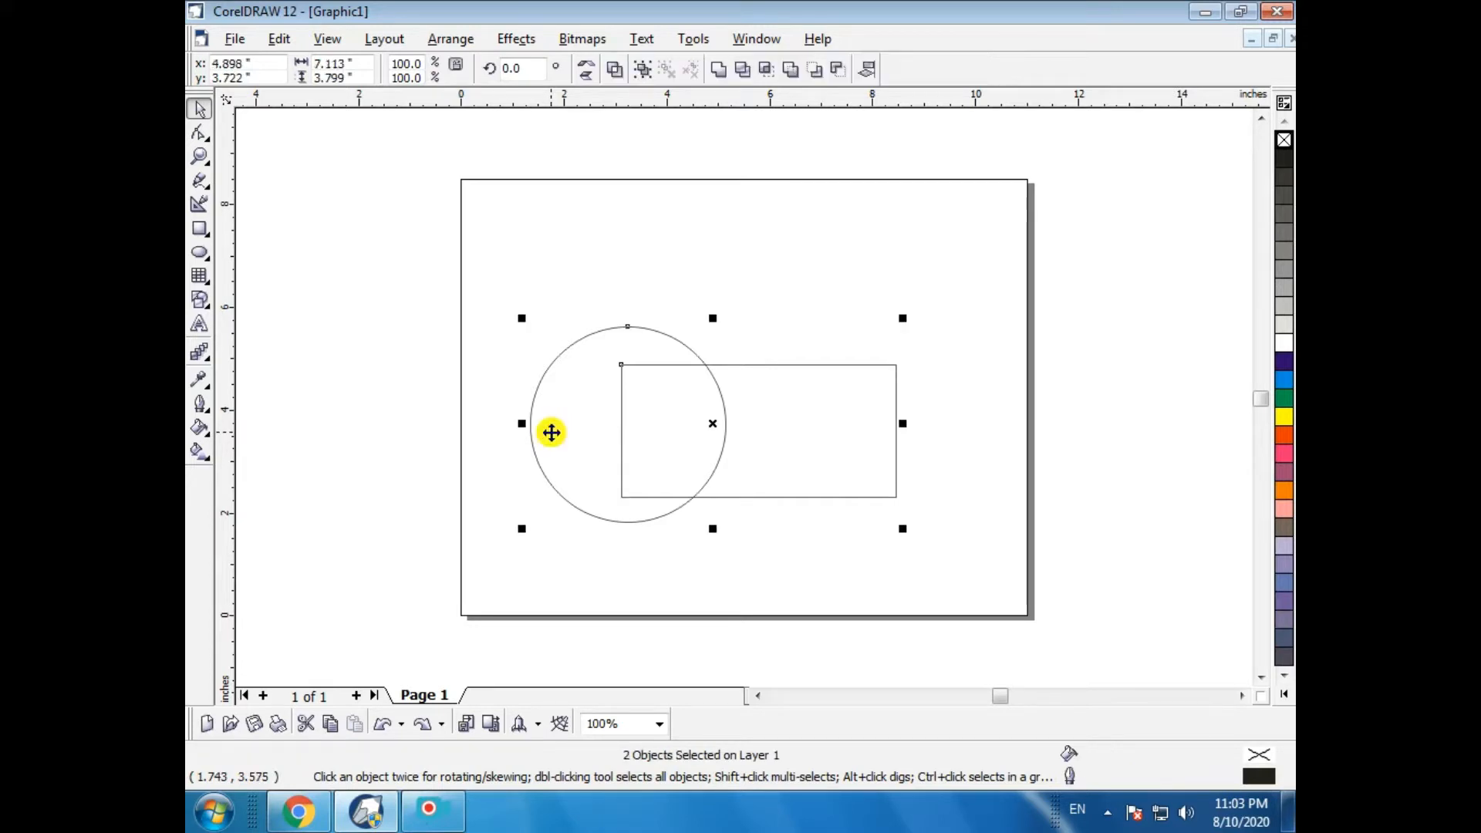
{"action": "left_click", "coordinate": [425, 465]}
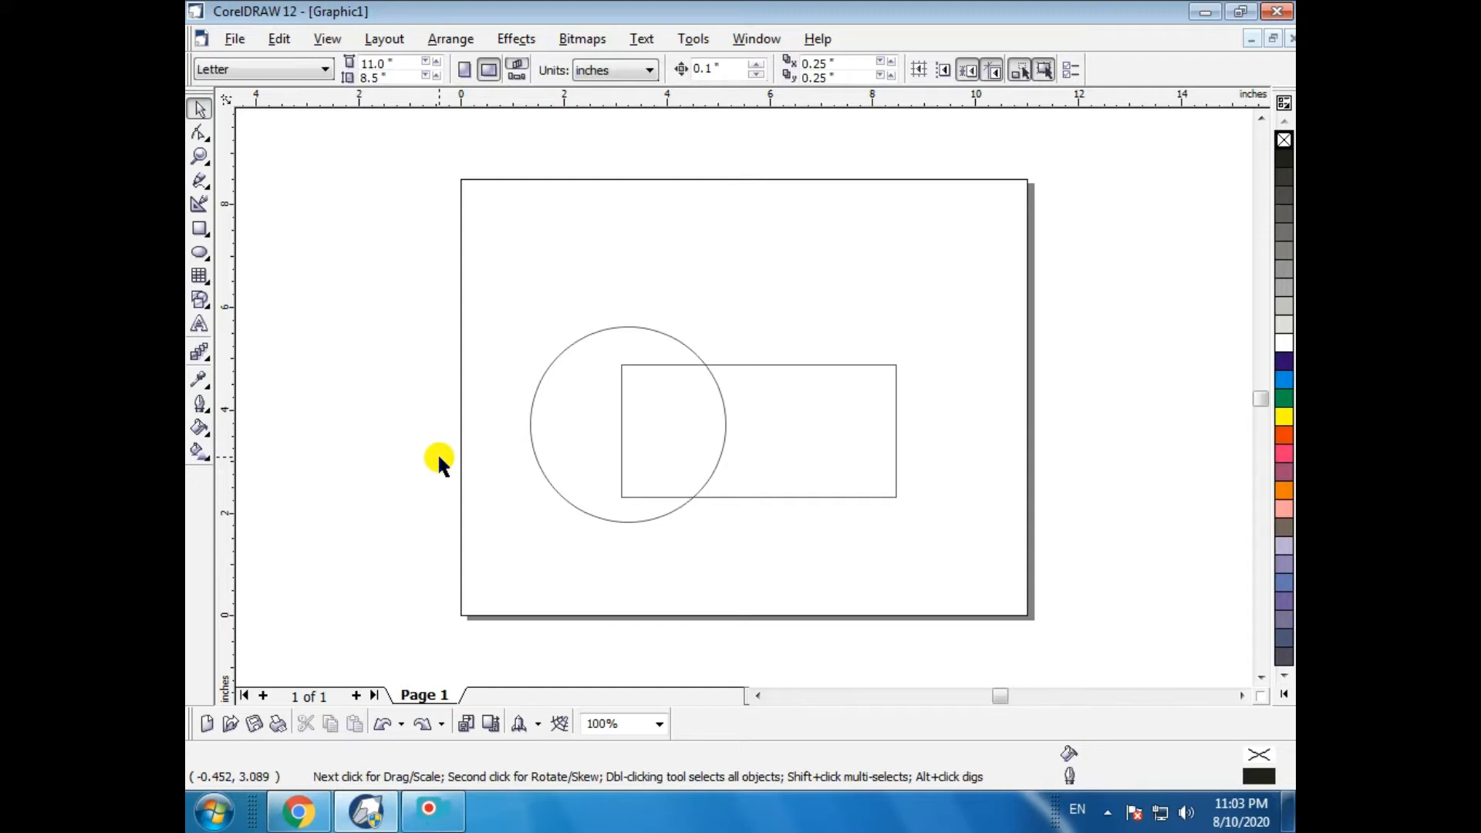
{"action": "left_click", "coordinate": [542, 448]}
{"action": "left_click_drag", "start_coordinate": [482, 270], "coordinate": [1075, 727]}
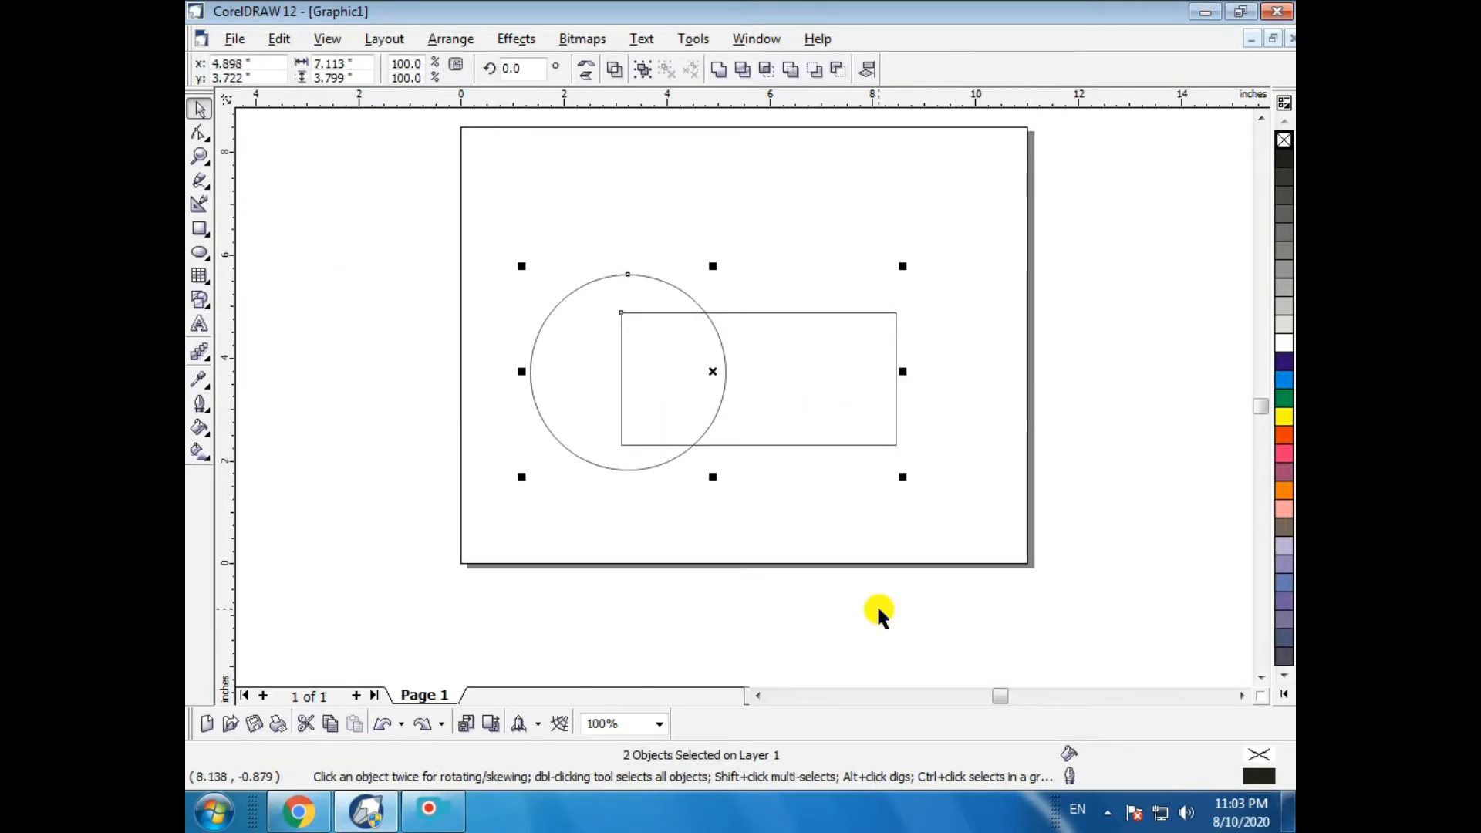
{"action": "left_click", "coordinate": [638, 71]}
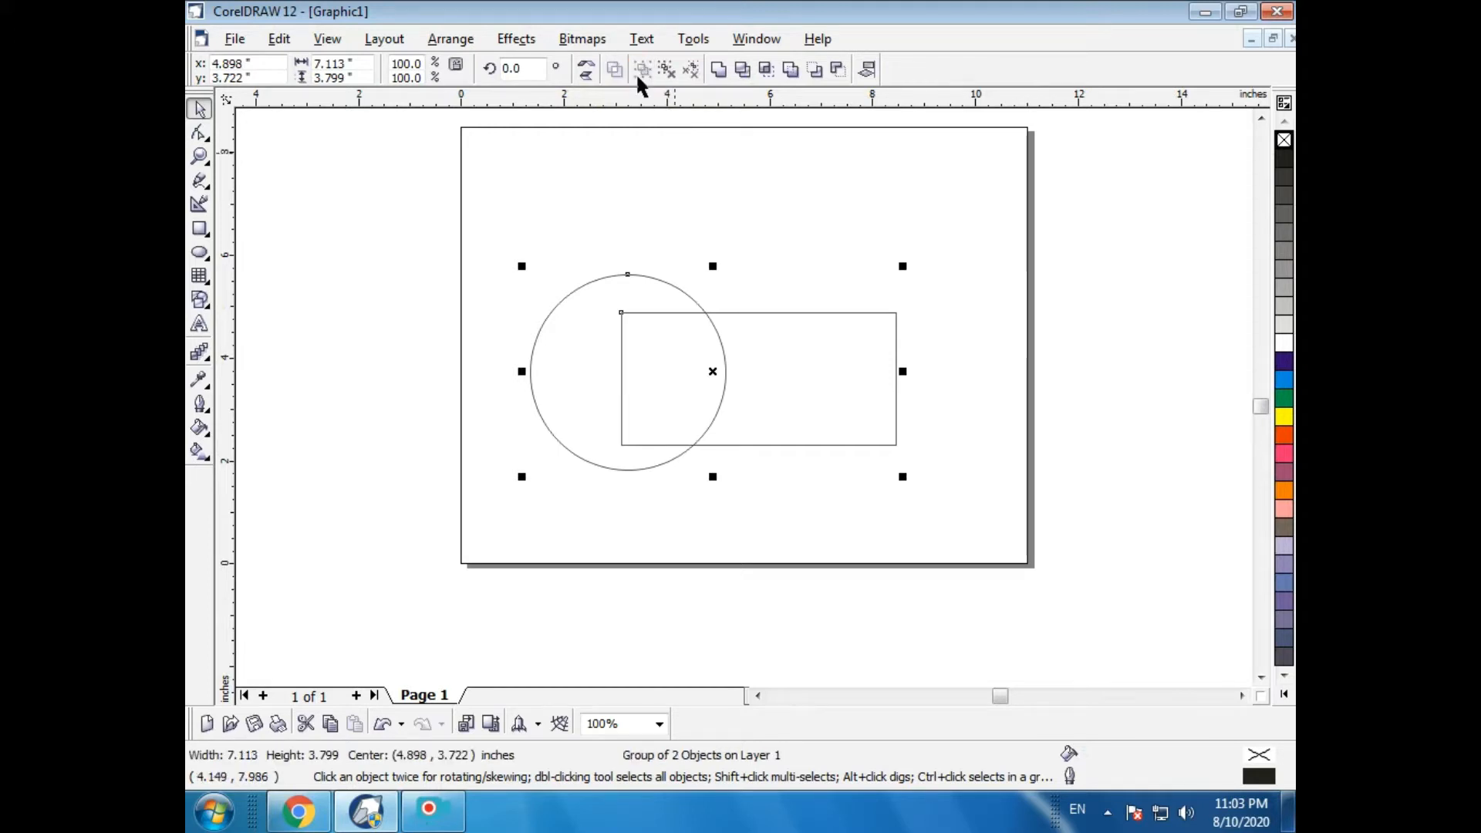
- Nudge the grouped shapes slightly and ungroup them
{"action": "mouse_move", "coordinate": [723, 366]}
{"action": "left_mouse_down"}
{"action": "mouse_move", "coordinate": [733, 438]}
{"action": "mouse_move", "coordinate": [728, 372]}
{"action": "left_mouse_up"}
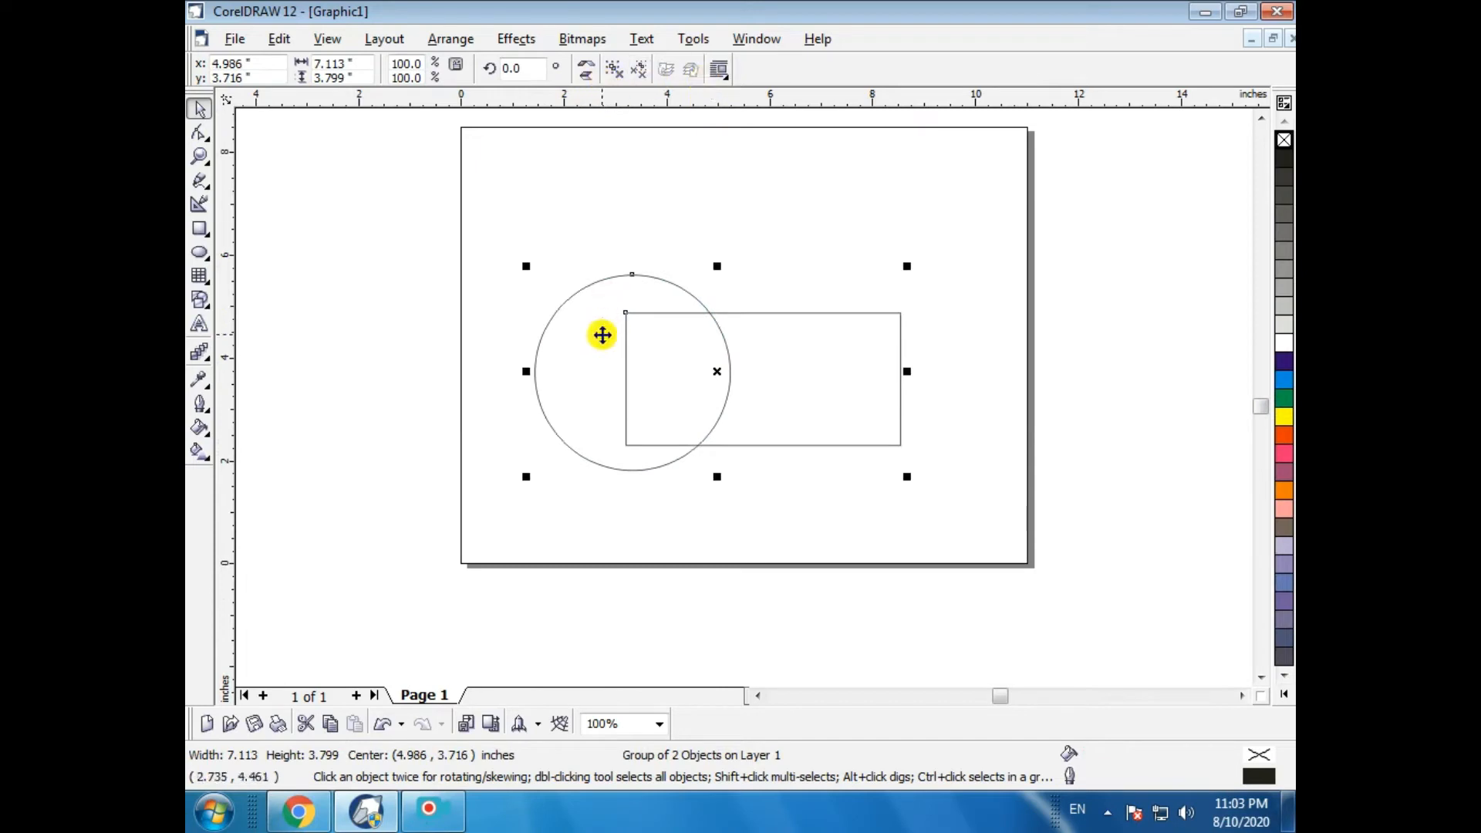
{"action": "left_click", "coordinate": [637, 71]}
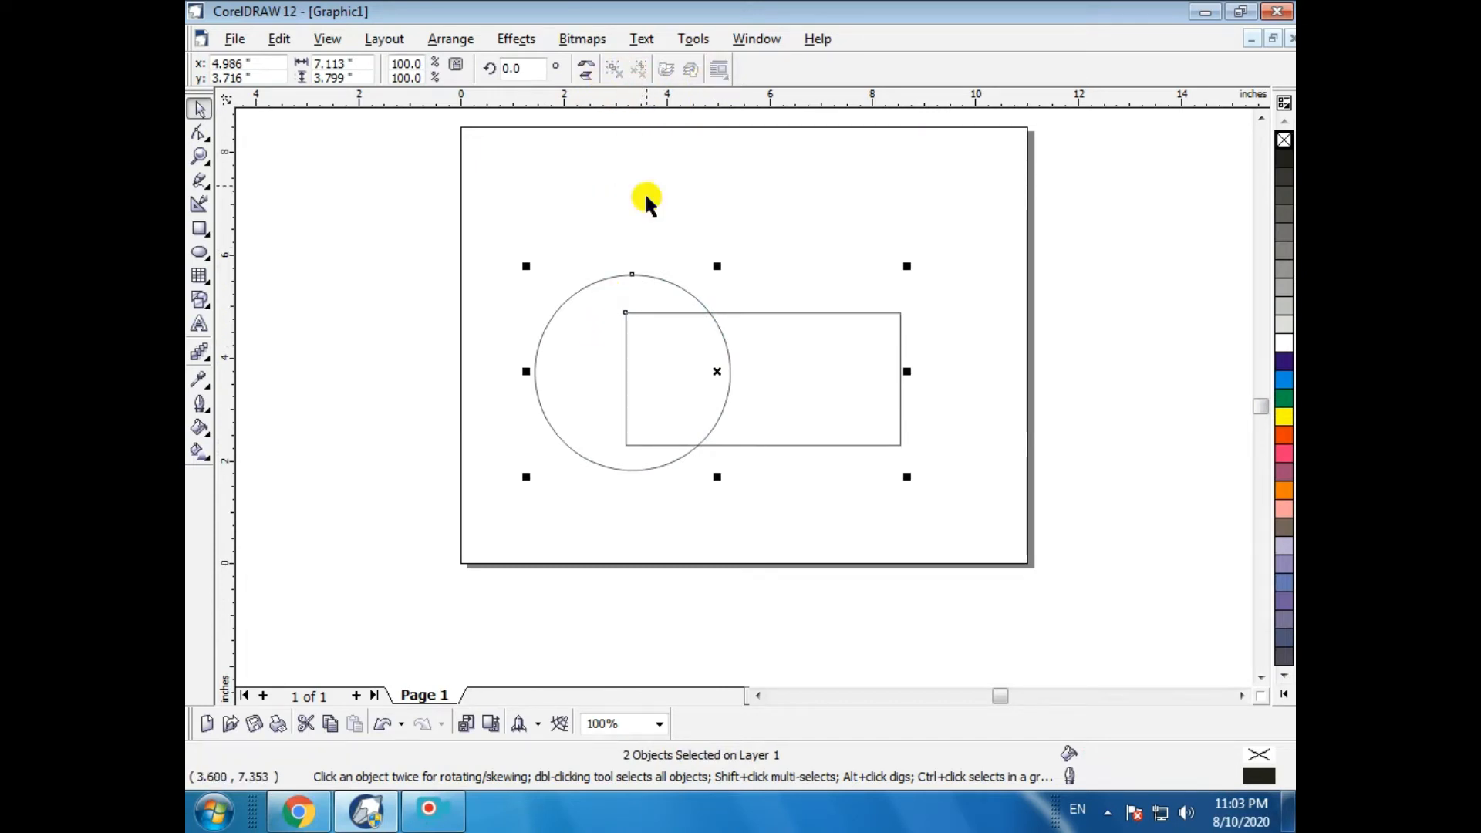
{"action": "left_click", "coordinate": [647, 199]}
{"action": "left_click", "coordinate": [769, 407]}
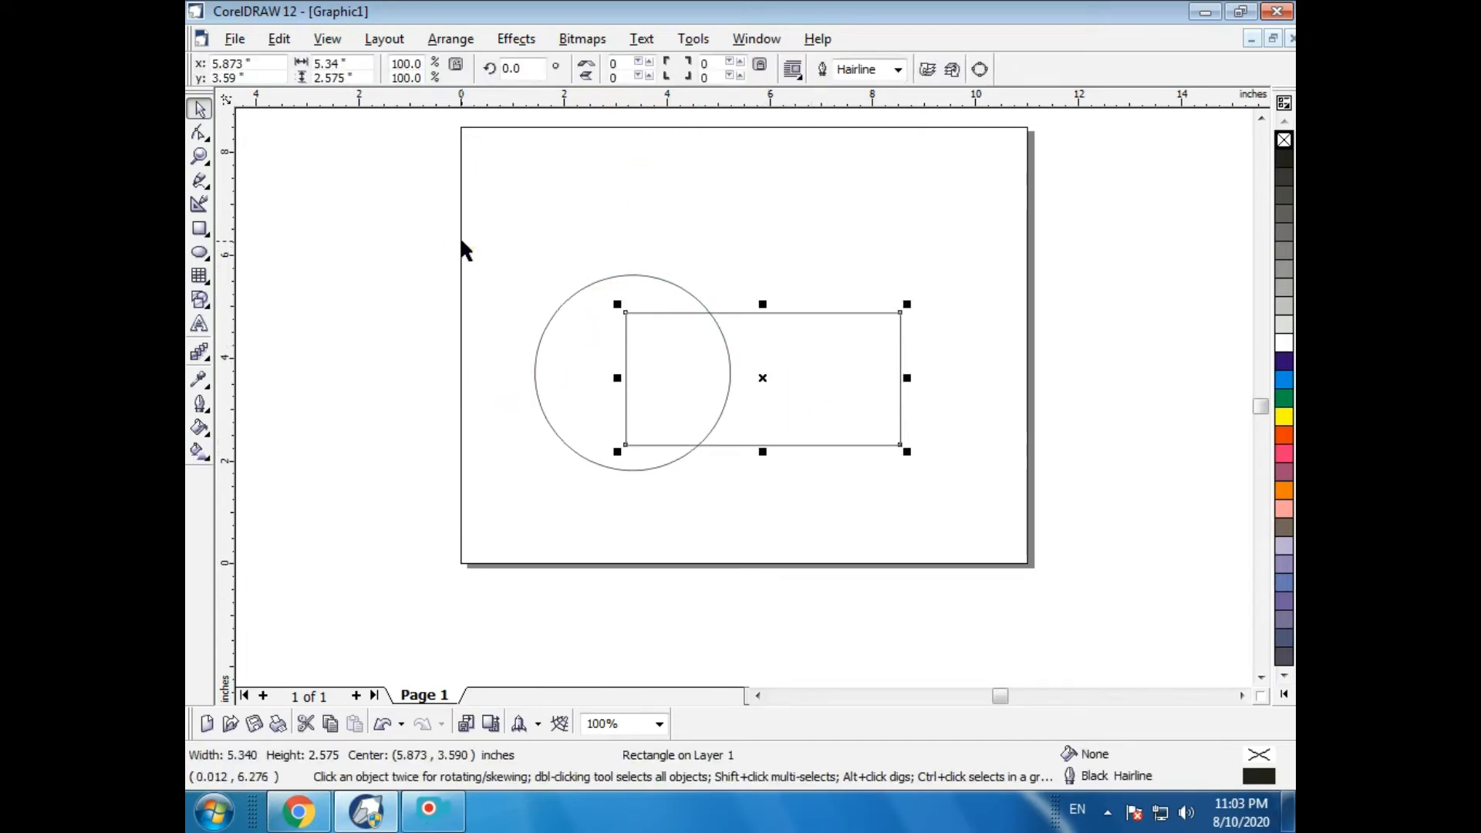
- Select both the circle and rectangle and weld them into a single shape
{"action": "left_click_drag", "start_coordinate": [463, 250], "coordinate": [969, 605]}
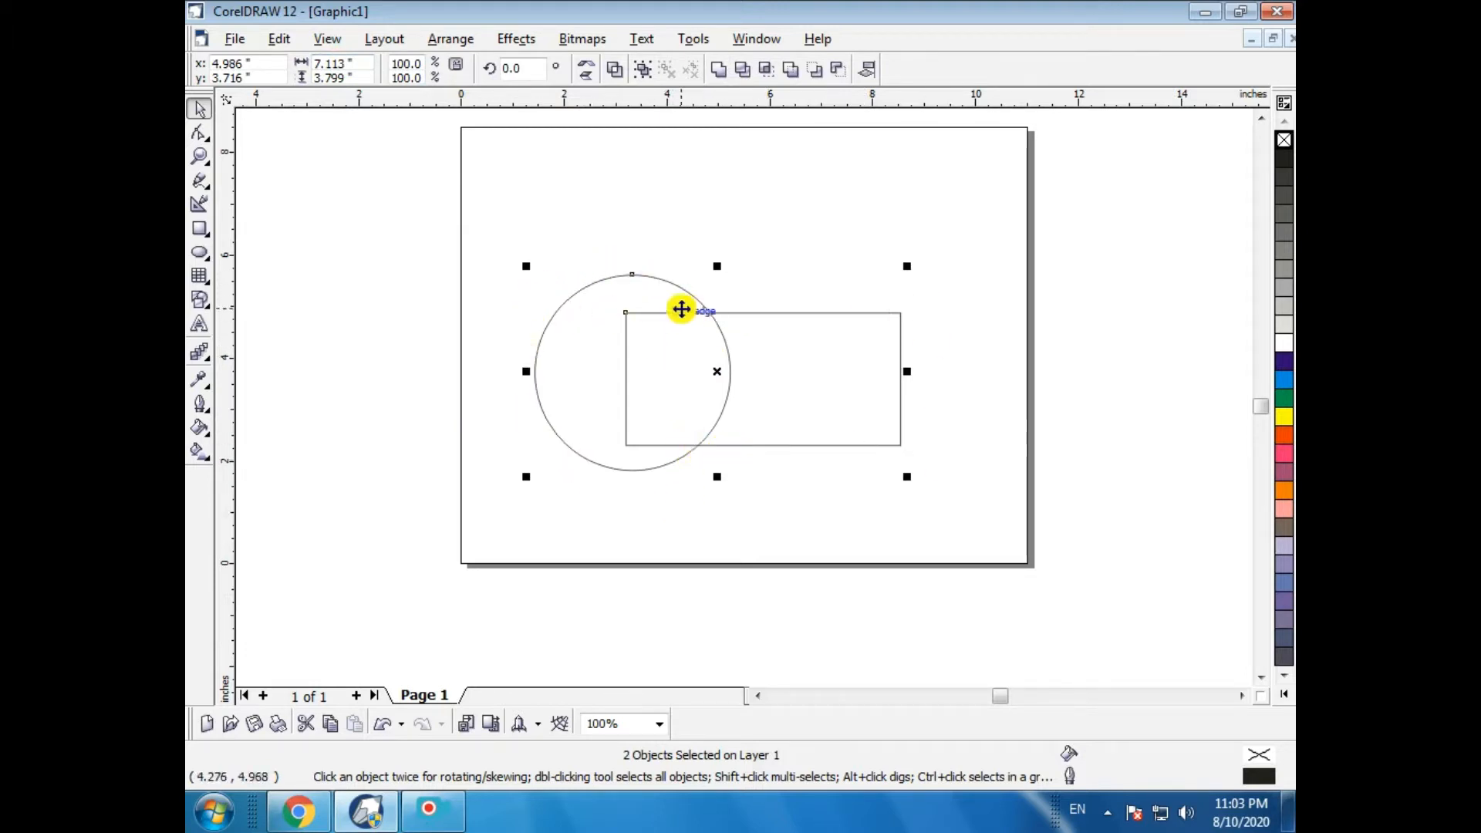
{"action": "left_click", "coordinate": [446, 40]}
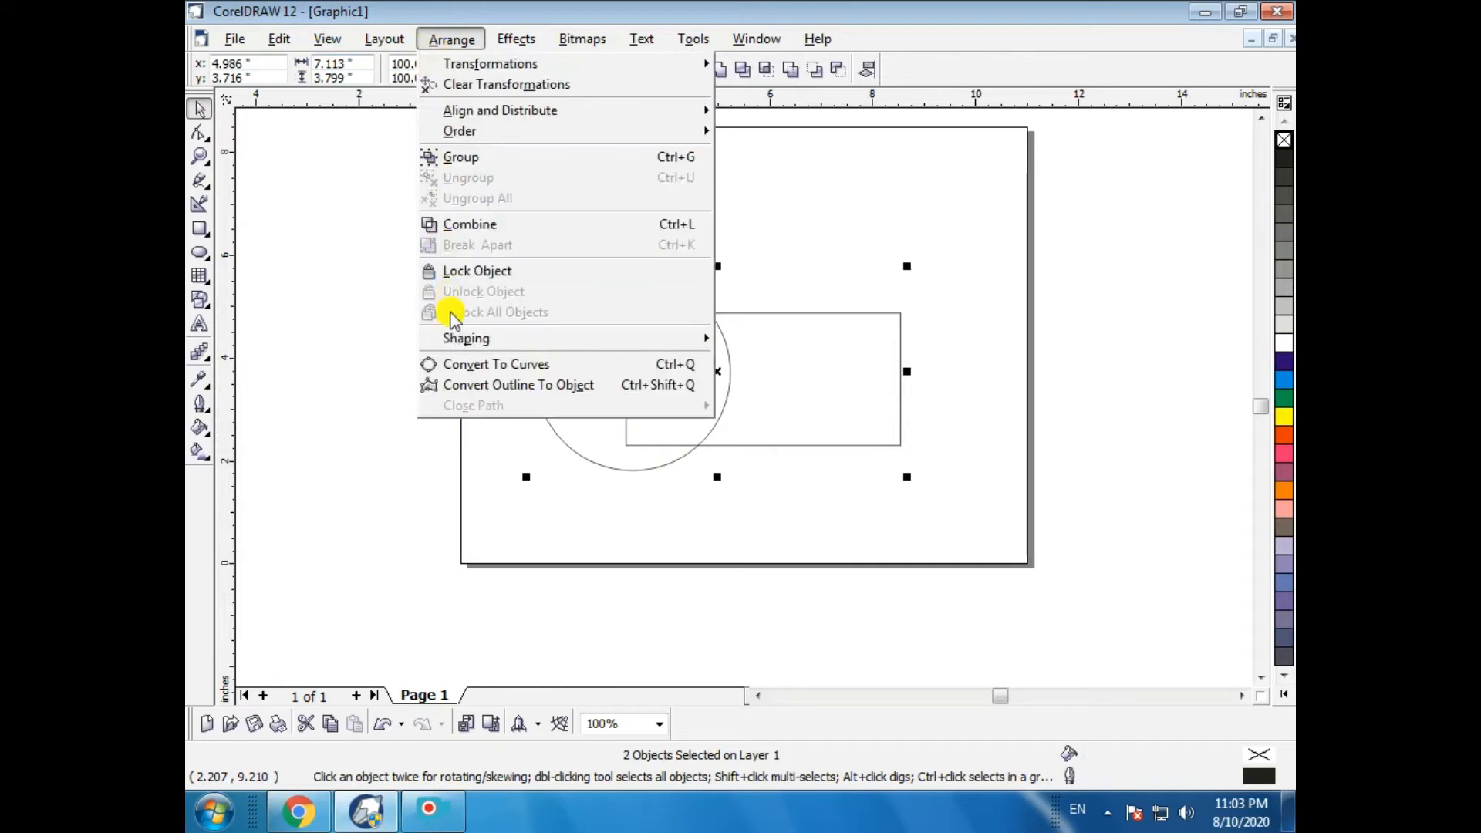
{"action": "mouse_move", "coordinate": [452, 338]}
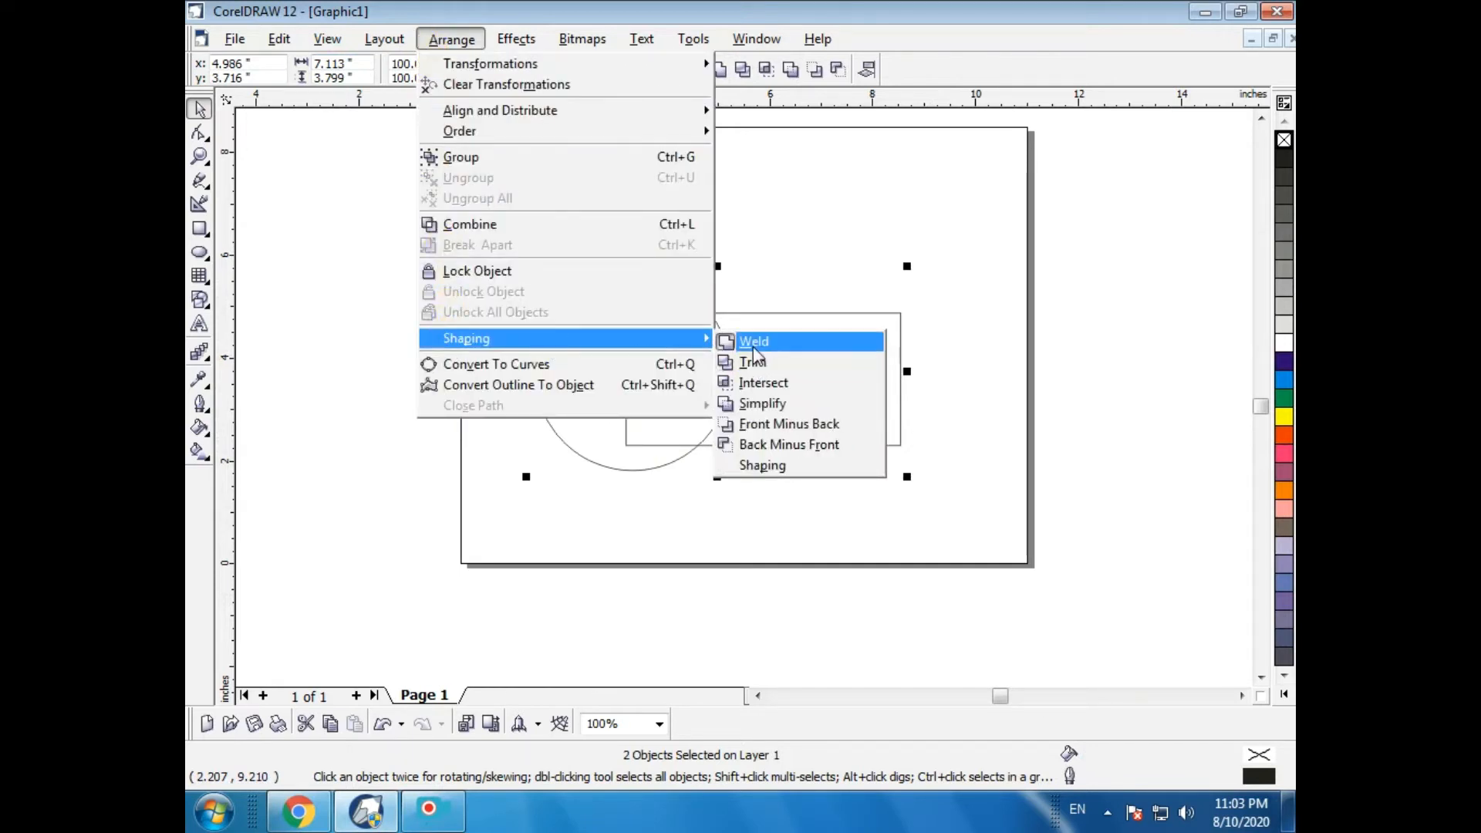
{"action": "left_click", "coordinate": [752, 341]}
{"action": "left_click", "coordinate": [799, 277]}
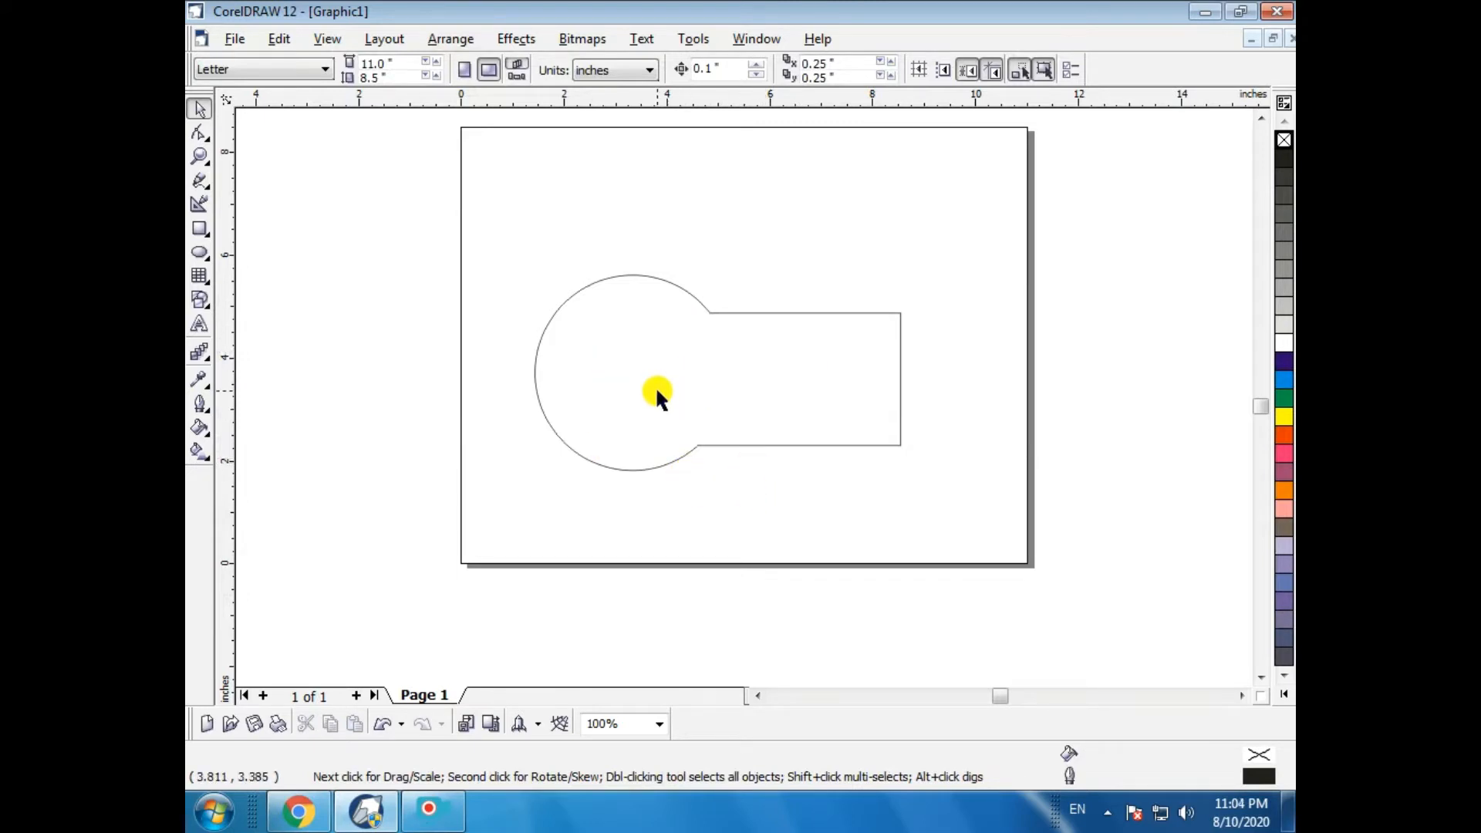
- Move the welded shape up and to the left on the page
{"action": "left_click", "coordinate": [676, 309]}
{"action": "left_click_drag", "start_coordinate": [715, 376], "coordinate": [625, 313]}
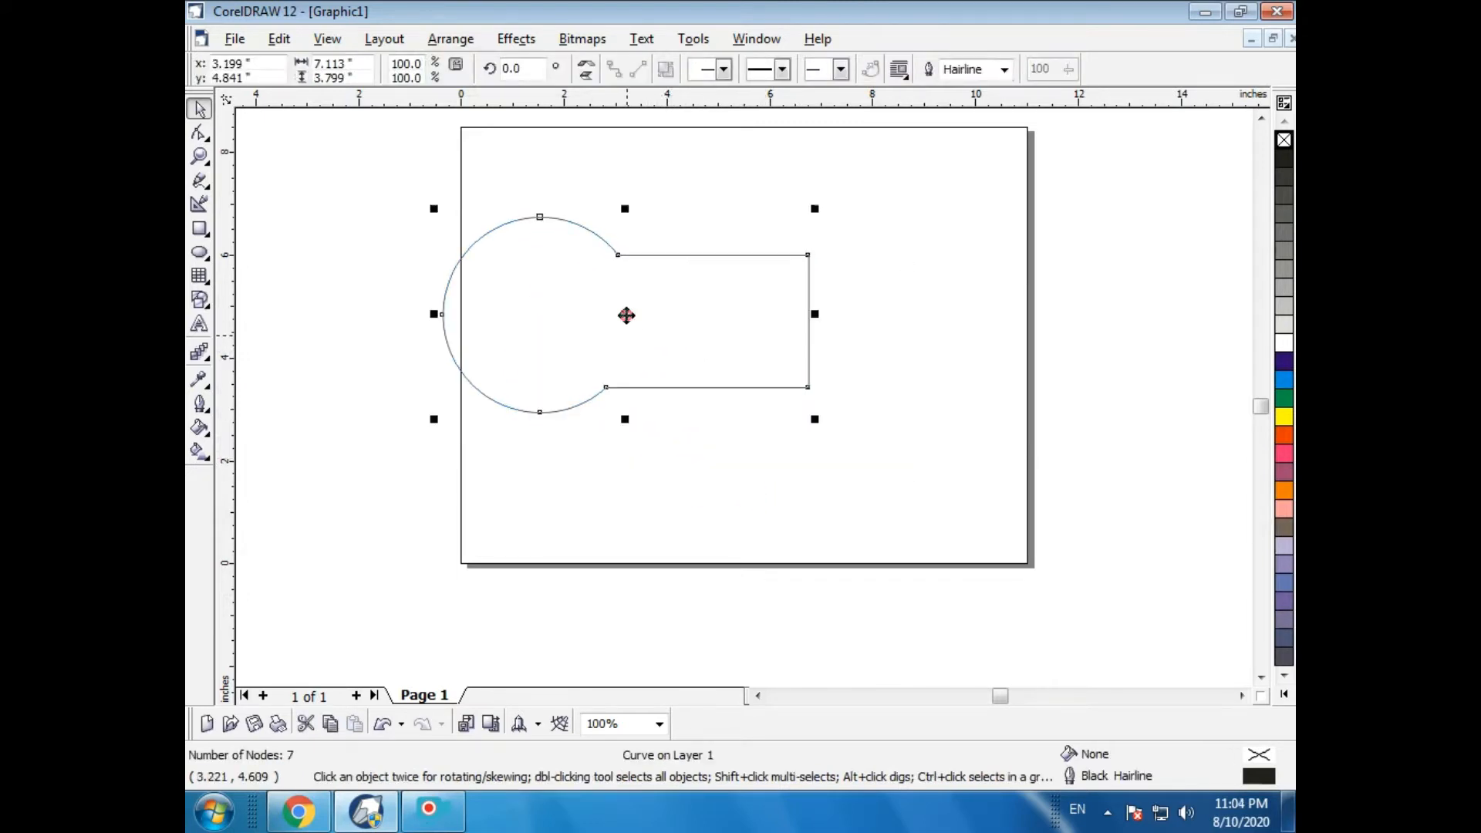
- Draw a circle about 3.5 inches across below the welded shape at the page's lower edge
{"action": "left_click", "coordinate": [200, 252]}
{"action": "left_click_drag", "start_coordinate": [515, 485], "coordinate": [694, 595]}
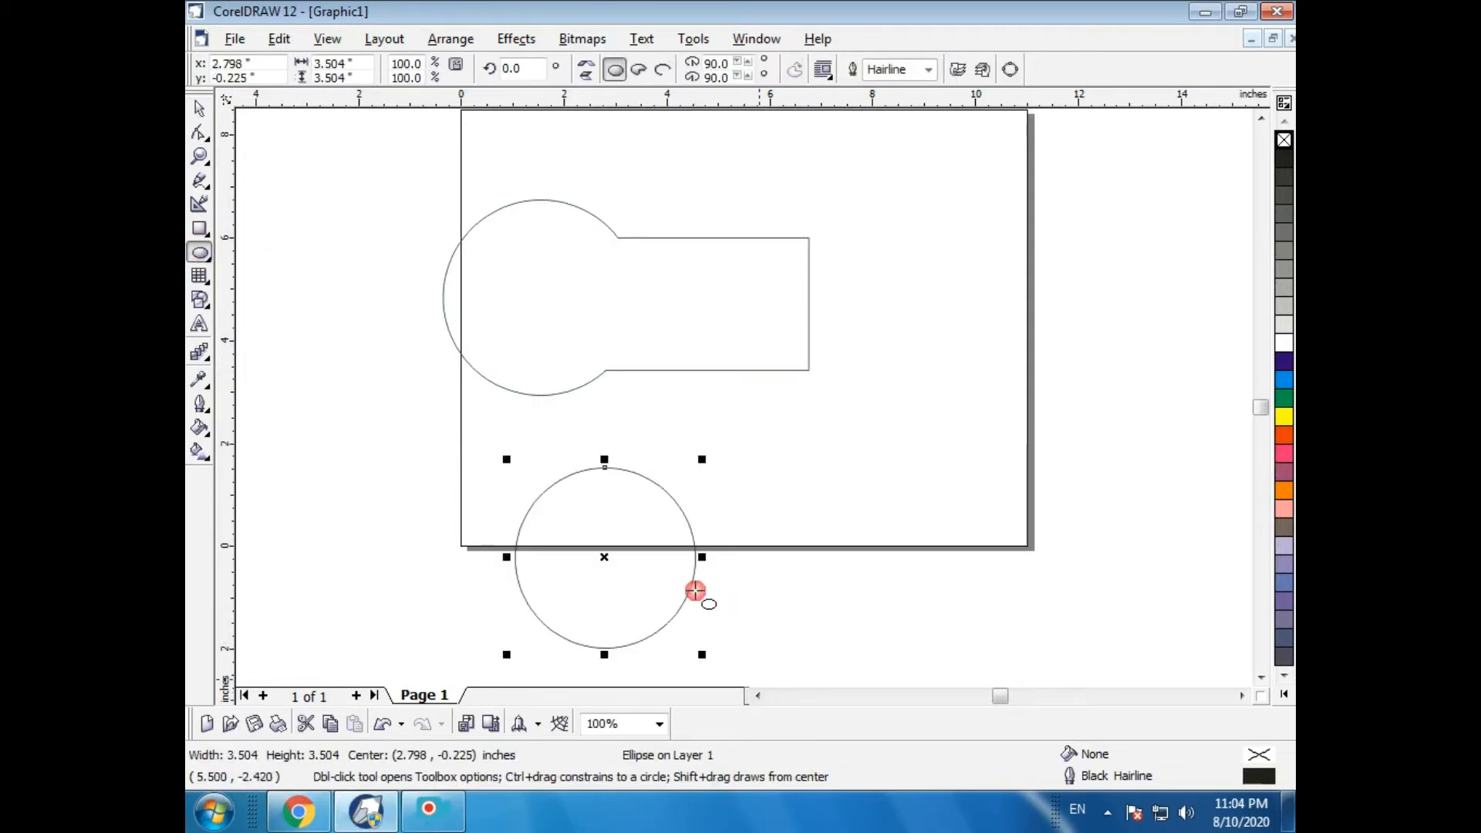
- Draw a small closed triangle, about 1 by 1.5 inches, beside the page with a curve tool
{"action": "left_click", "coordinate": [203, 184]}
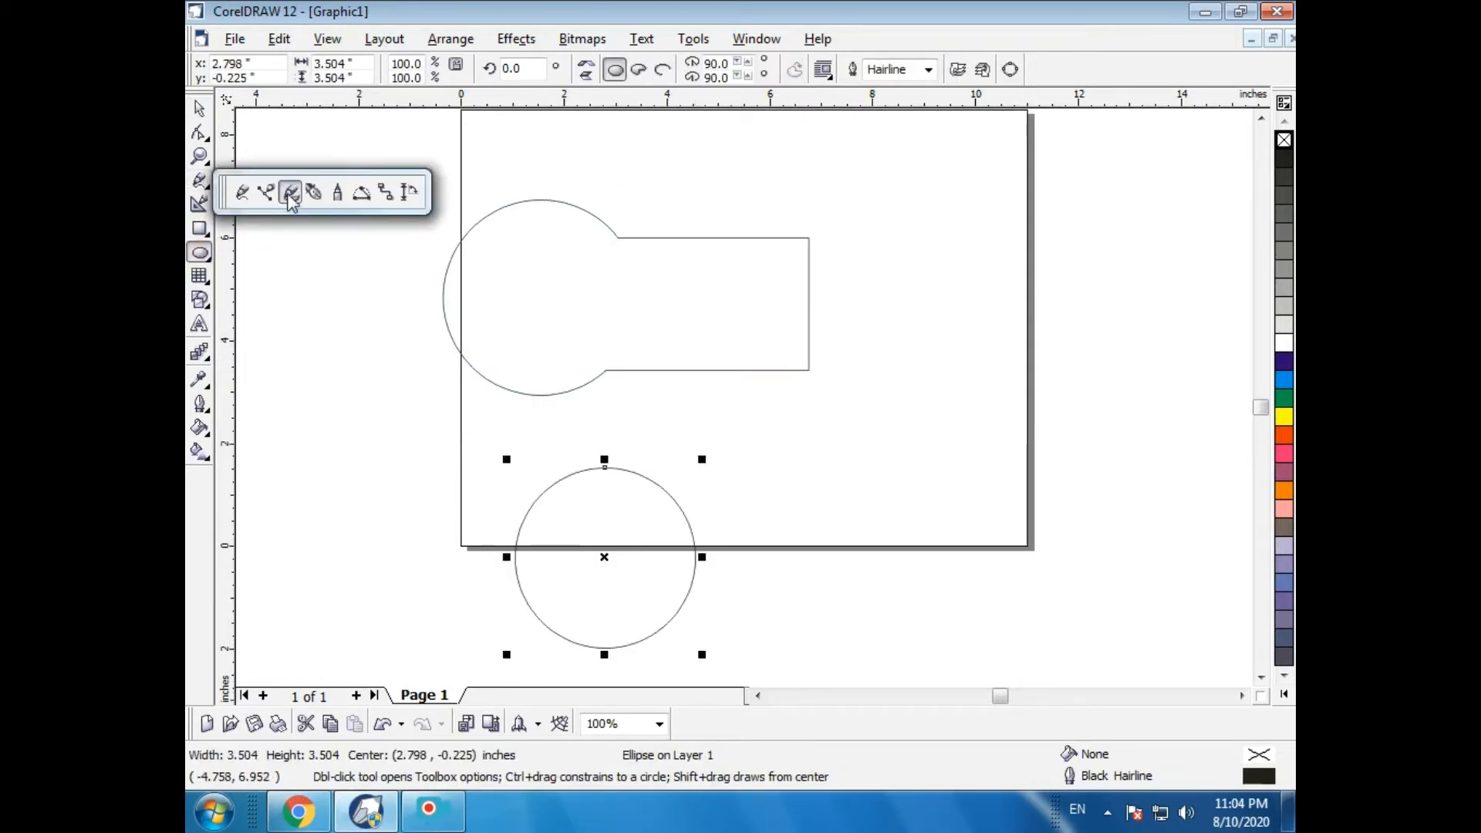
{"action": "left_click", "coordinate": [291, 192]}
{"action": "left_click", "coordinate": [307, 419]}
{"action": "left_click", "coordinate": [345, 351]}
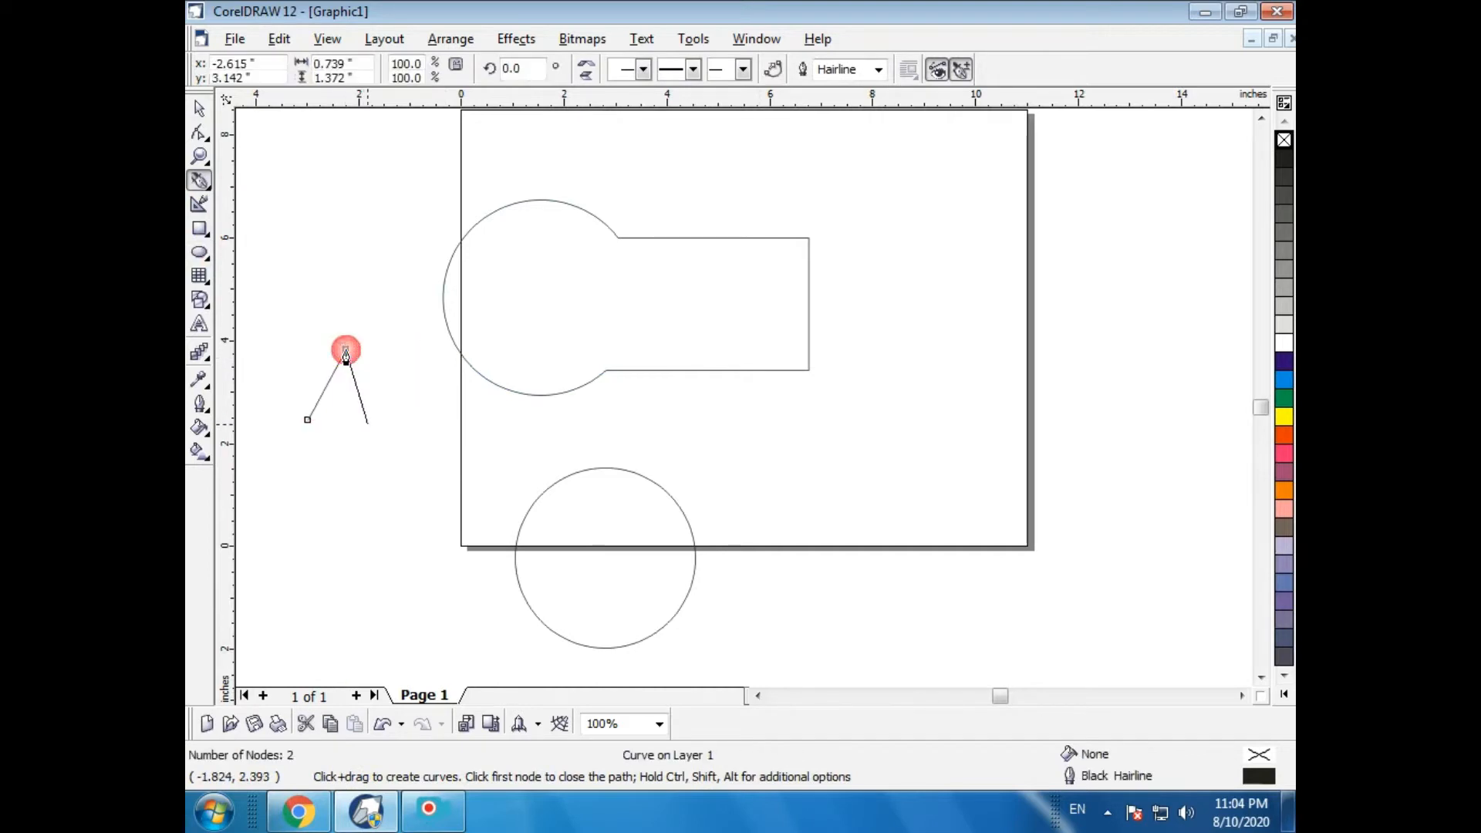
{"action": "left_click", "coordinate": [362, 424]}
{"action": "left_click", "coordinate": [309, 421]}
{"action": "key", "text": "space"}
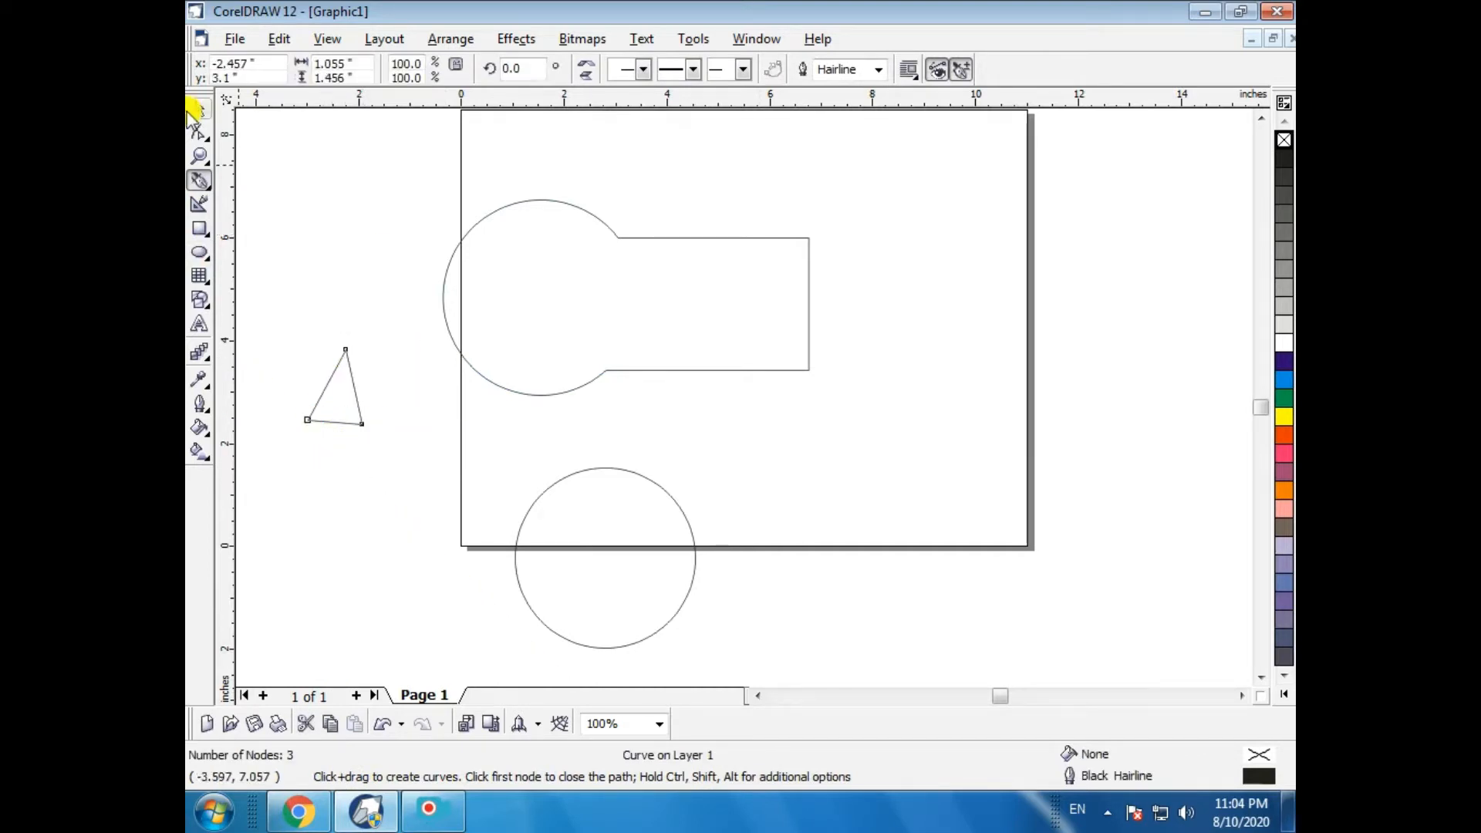
- Move the triangle onto the upper left of the new circle and rotate it slightly as an ear
{"action": "left_click_drag", "start_coordinate": [330, 394], "coordinate": [556, 325]}
{"action": "left_click", "coordinate": [542, 487]}
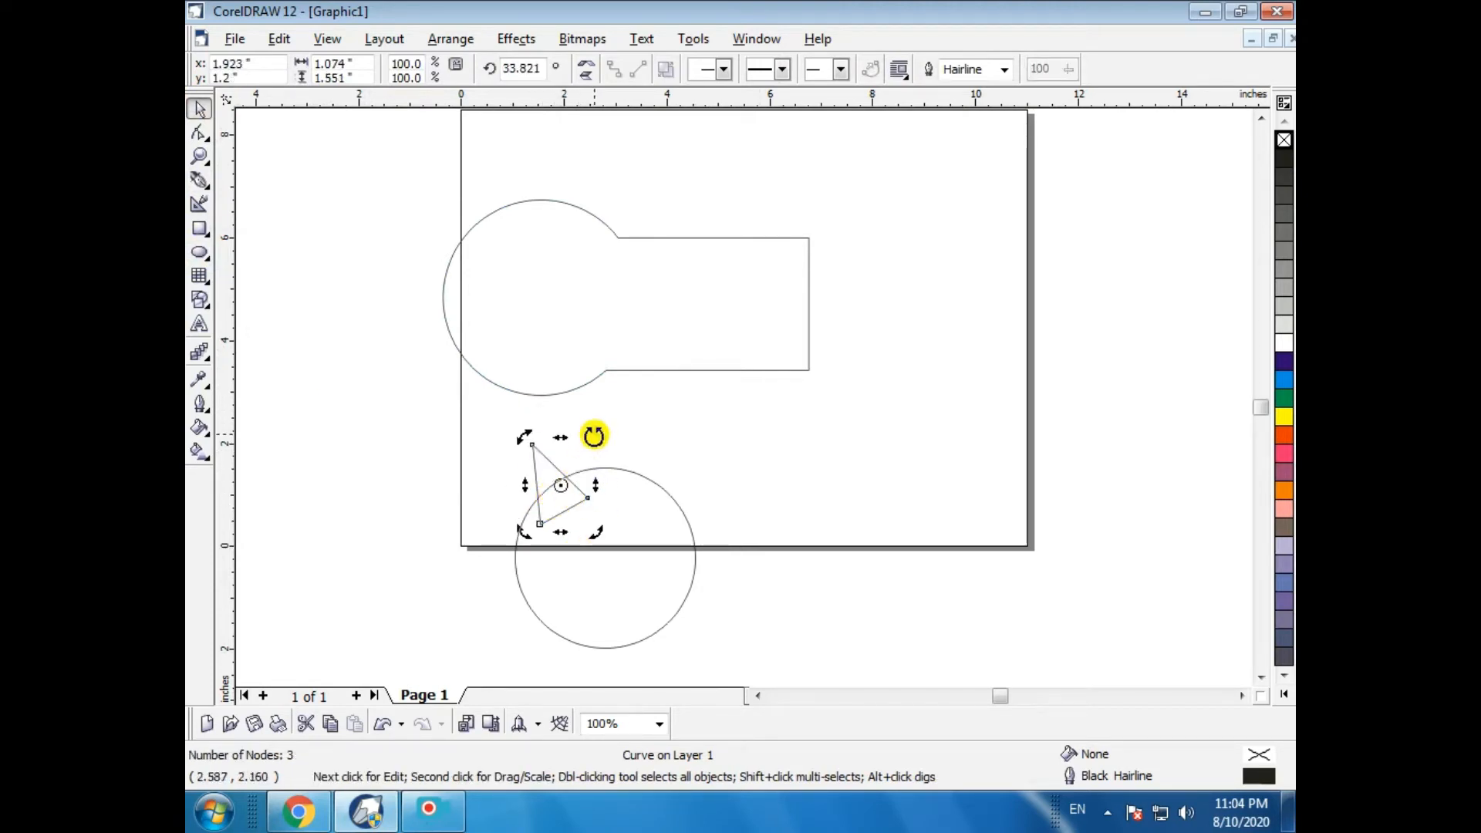
{"action": "mouse_move", "coordinate": [595, 434]}
{"action": "left_mouse_down"}
{"action": "mouse_move", "coordinate": [626, 472]}
{"action": "mouse_move", "coordinate": [586, 420]}
{"action": "left_mouse_up"}
{"action": "left_click", "coordinate": [539, 486]}
{"action": "left_click", "coordinate": [552, 480]}
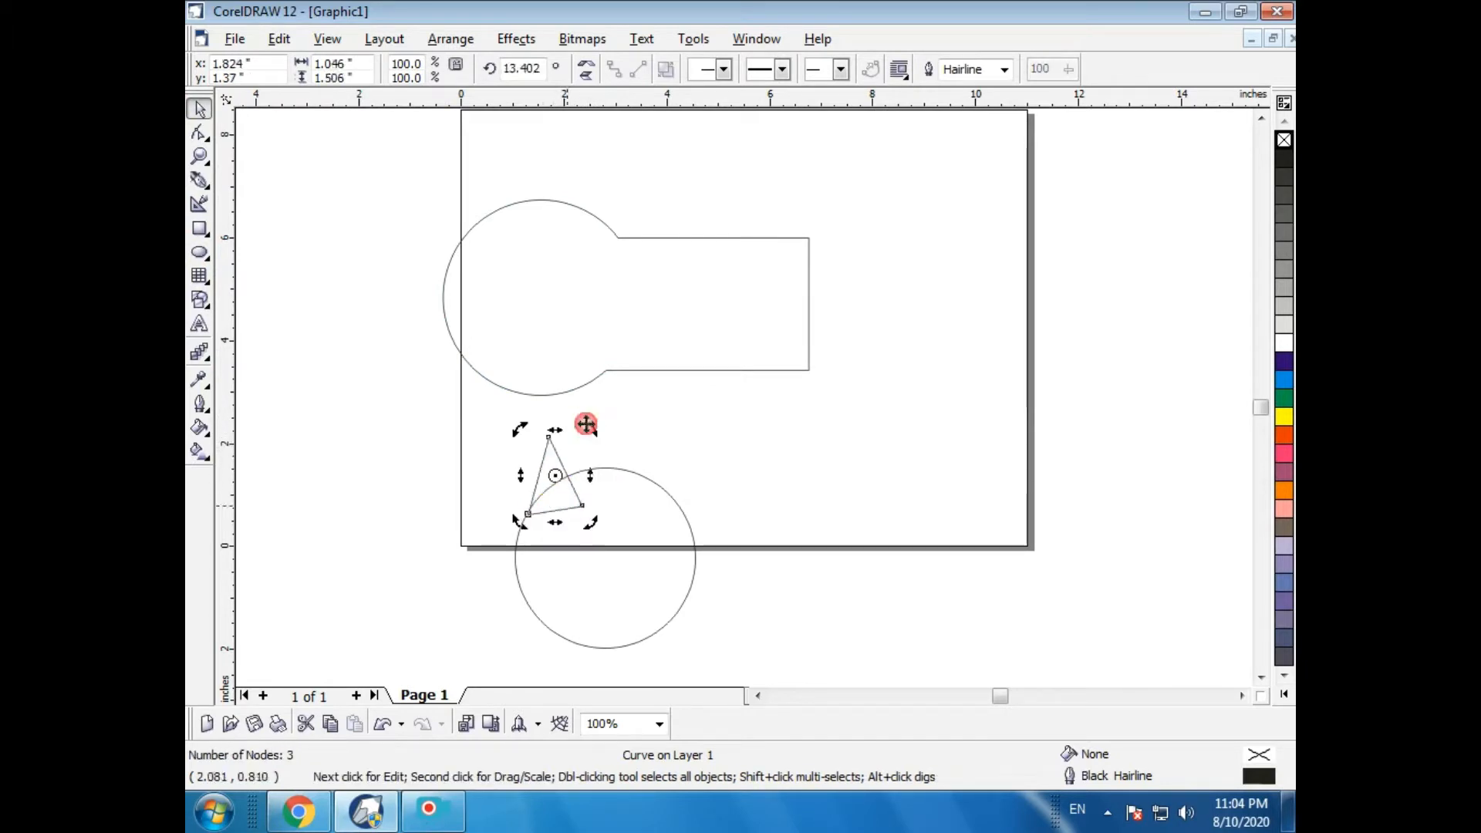
{"action": "left_click", "coordinate": [556, 496]}
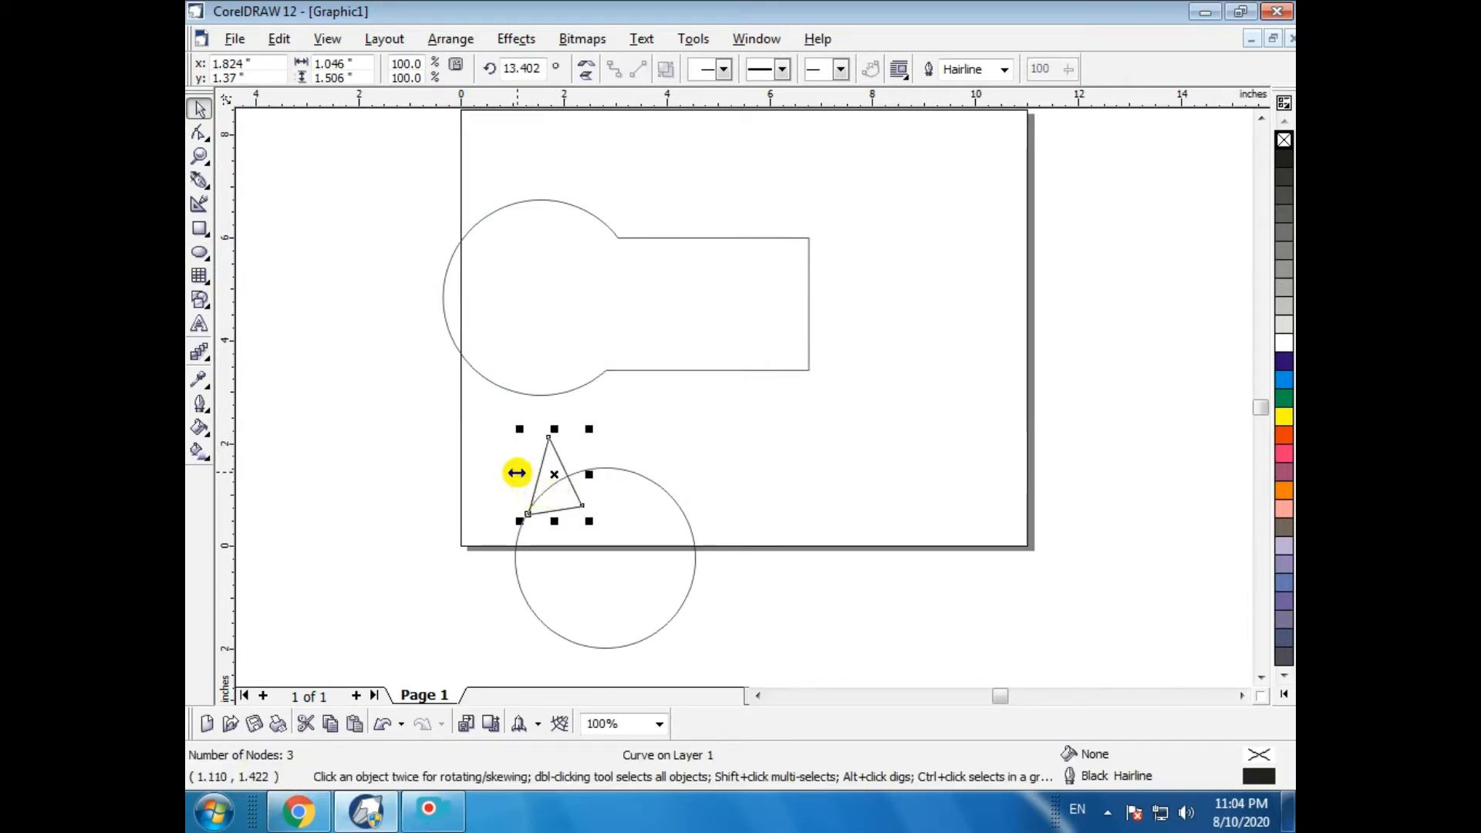
- Create a mirrored copy of the triangle on the circle's upper right as the second ear
{"action": "left_click_drag", "start_coordinate": [519, 474], "coordinate": [652, 483]}
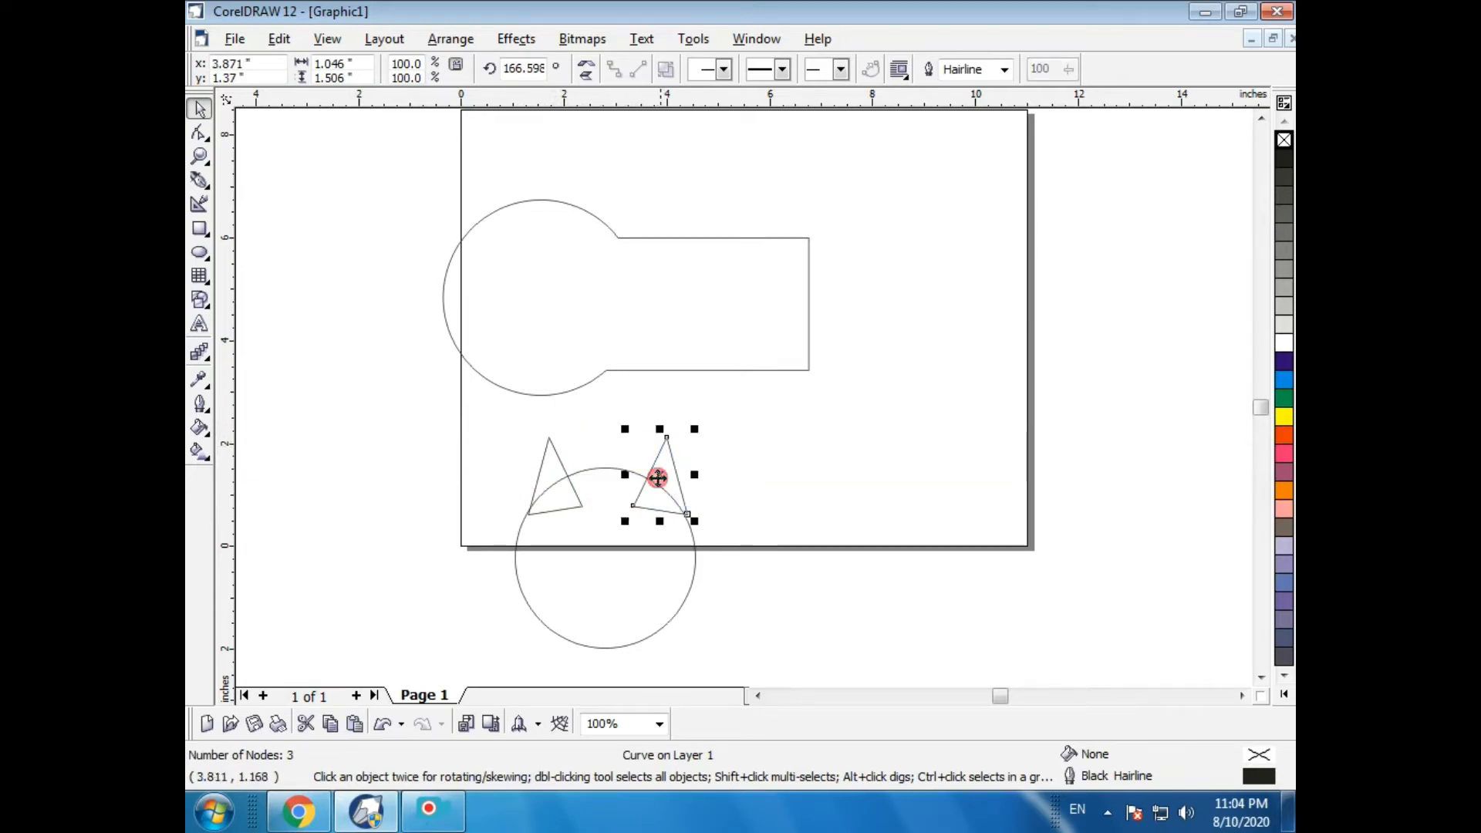
{"action": "left_click", "coordinate": [655, 529]}
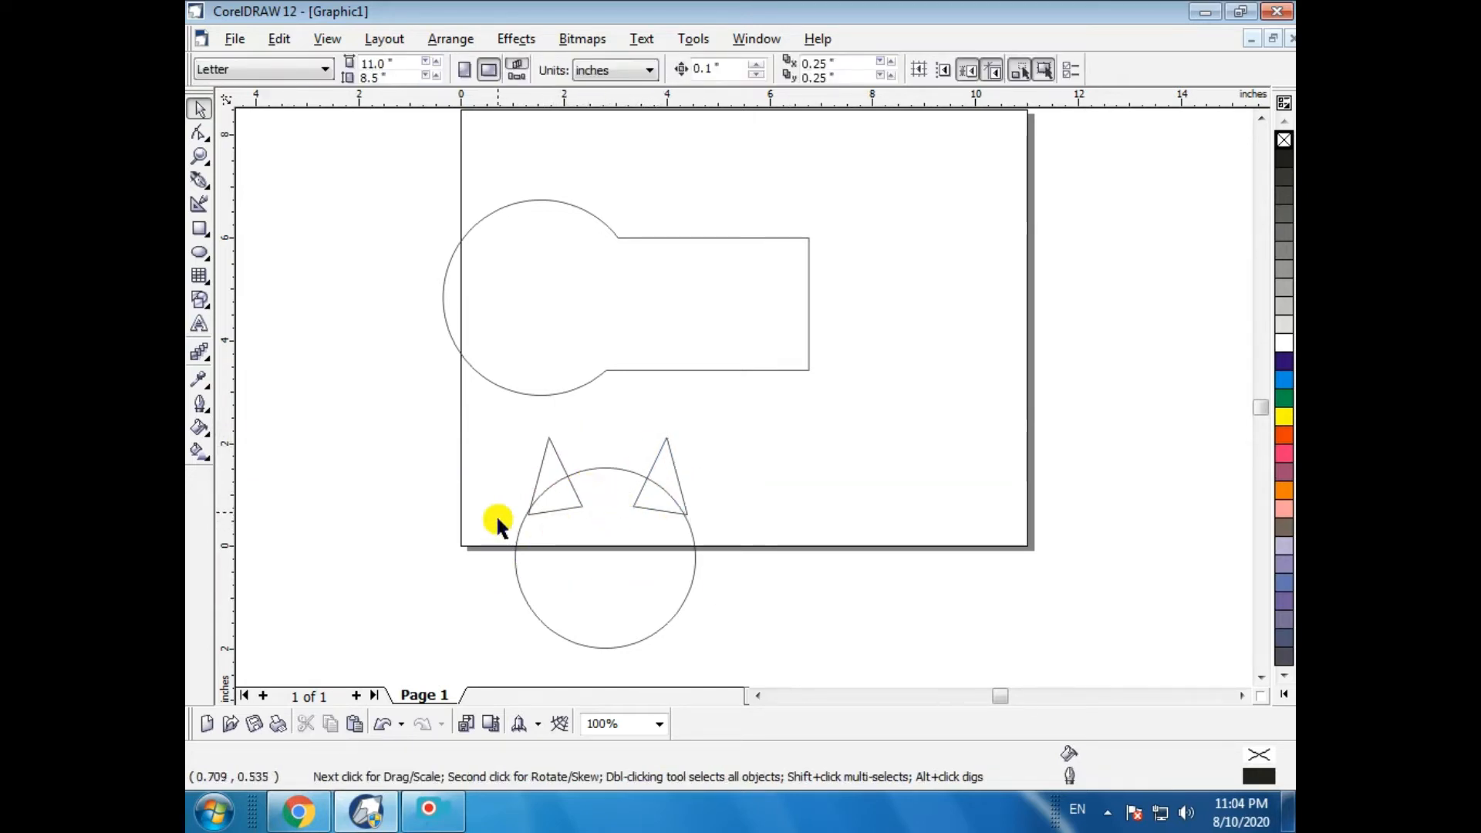
- Select the circle and both triangles and weld them into one cat-head shape
{"action": "left_click", "coordinate": [656, 509]}
{"action": "left_click_drag", "start_coordinate": [496, 430], "coordinate": [820, 693]}
{"action": "left_click", "coordinate": [451, 39]}
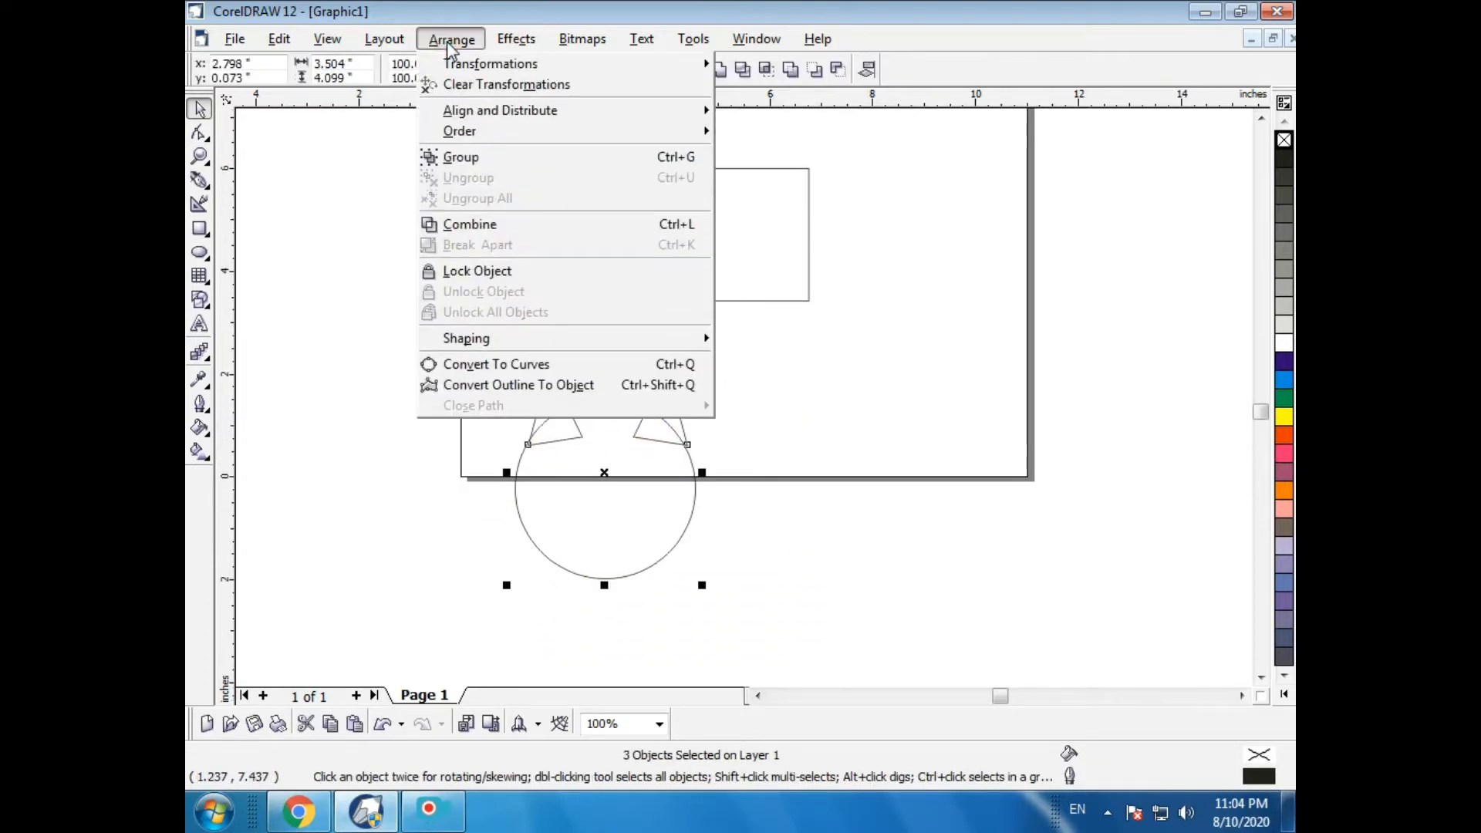
{"action": "left_click", "coordinate": [484, 347]}
{"action": "left_click", "coordinate": [730, 341]}
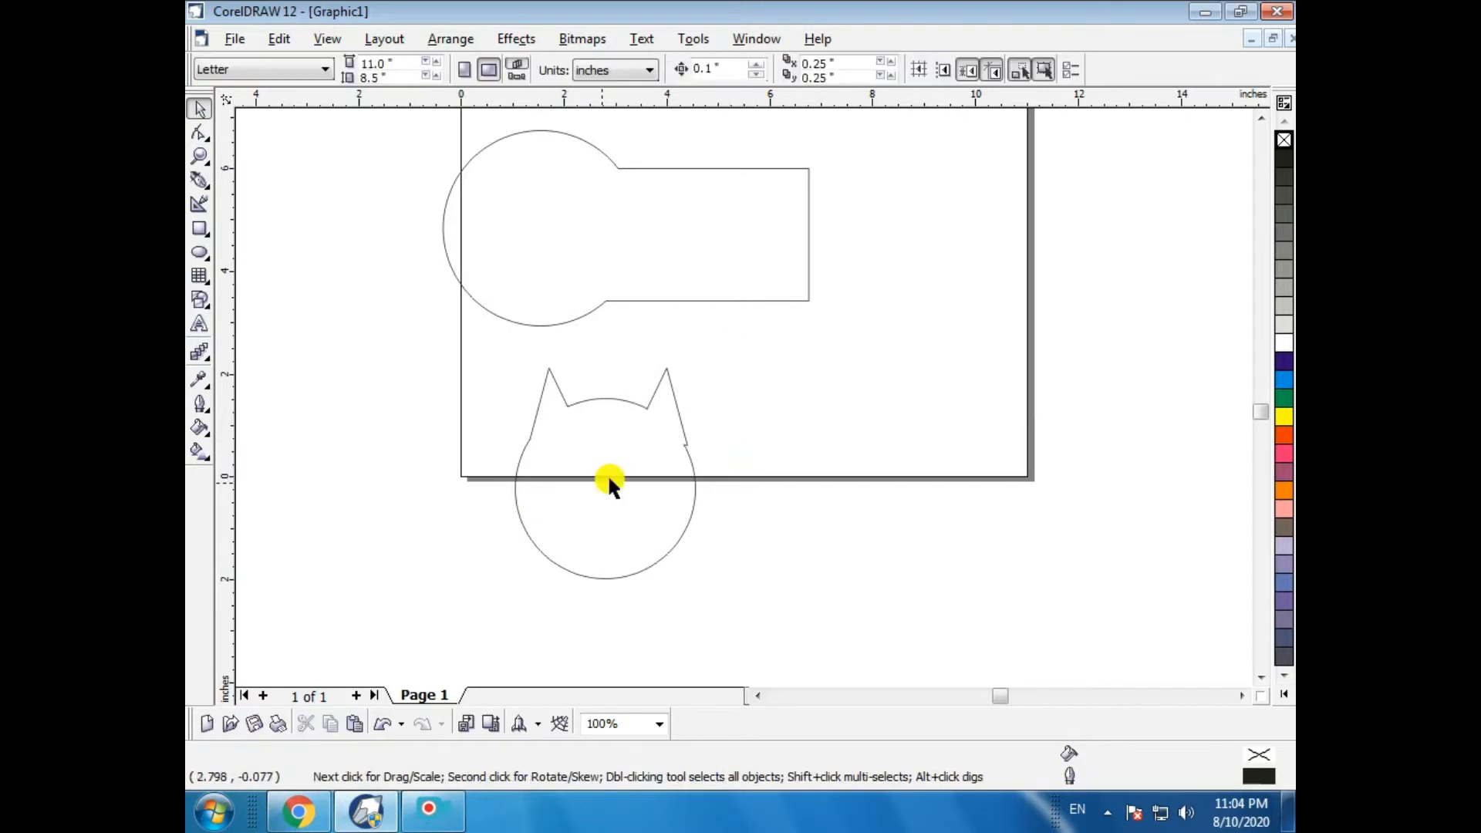
- Move the cat-head shape to the right and fill it with green
{"action": "left_click_drag", "start_coordinate": [608, 473], "coordinate": [739, 493]}
{"action": "left_click", "coordinate": [1285, 398]}
{"action": "left_click", "coordinate": [1125, 523]}
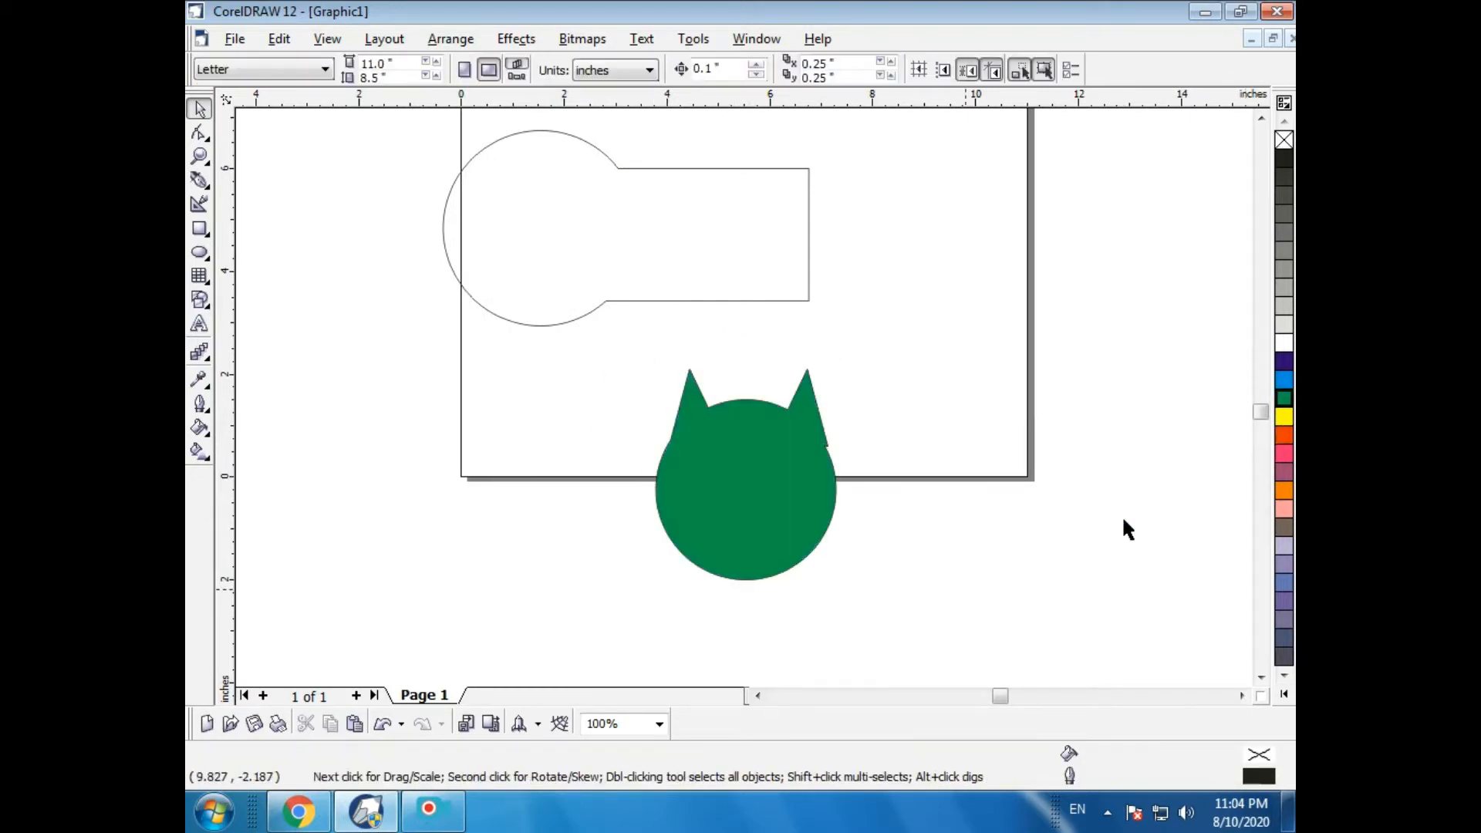
- Delete the green cat-head shape and the welded circle-and-rectangle shape
{"action": "left_click", "coordinate": [728, 522]}
{"action": "key", "text": "Delete"}
{"action": "left_click", "coordinate": [679, 281]}
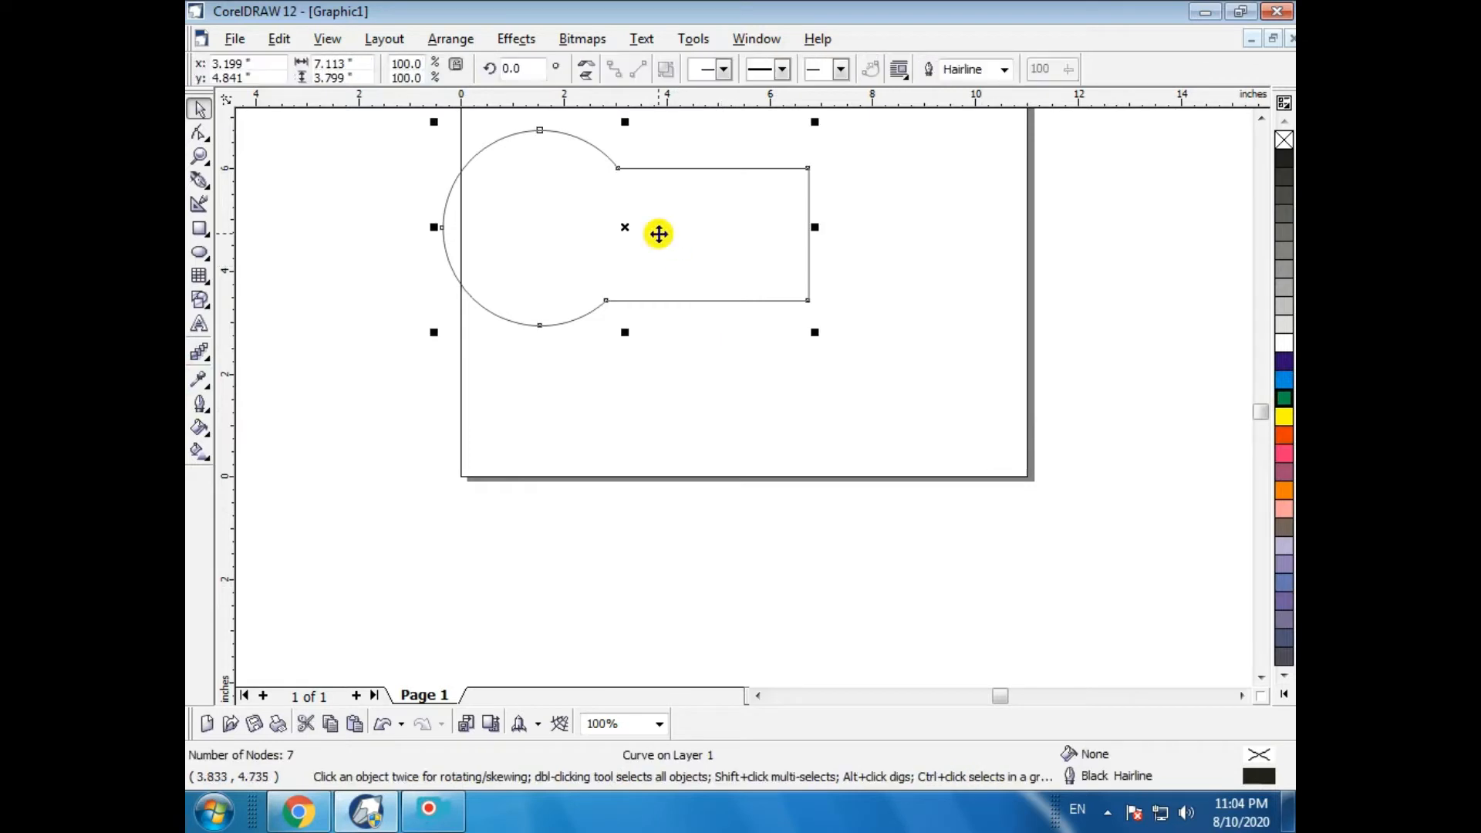
{"action": "key", "text": "Delete"}
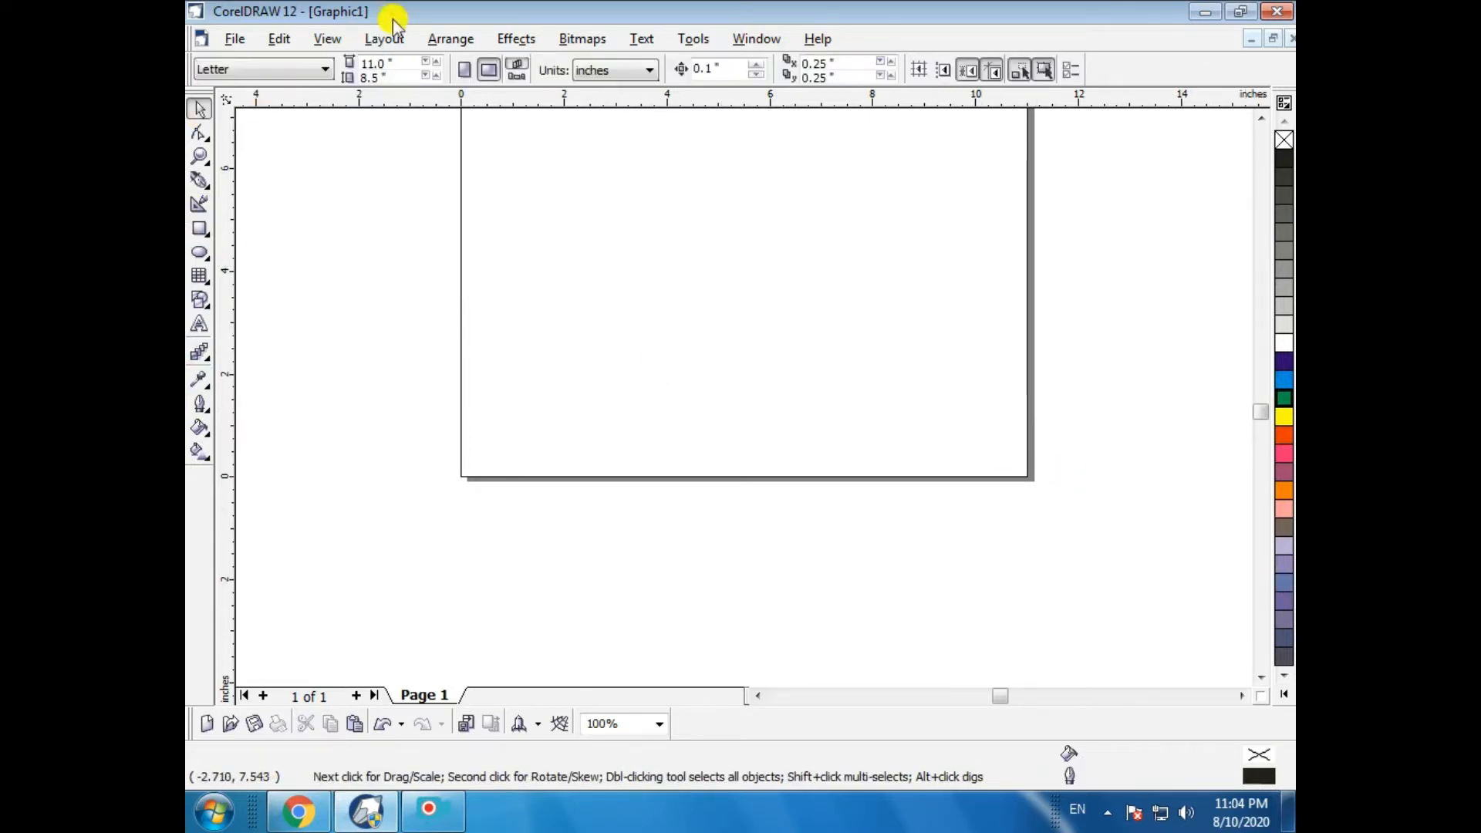
{"action": "left_click", "coordinate": [450, 38]}
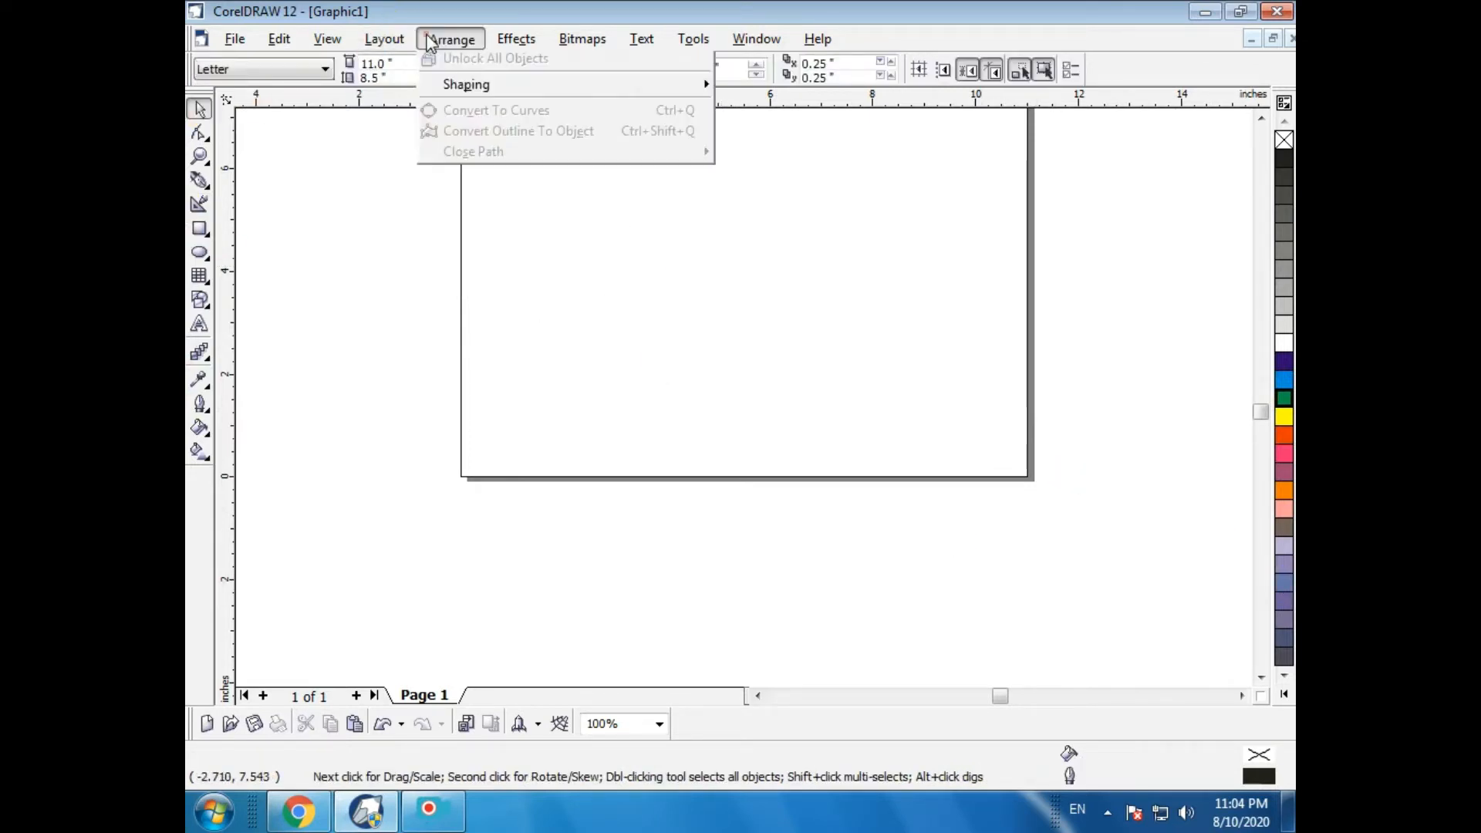
{"action": "mouse_move", "coordinate": [480, 334]}
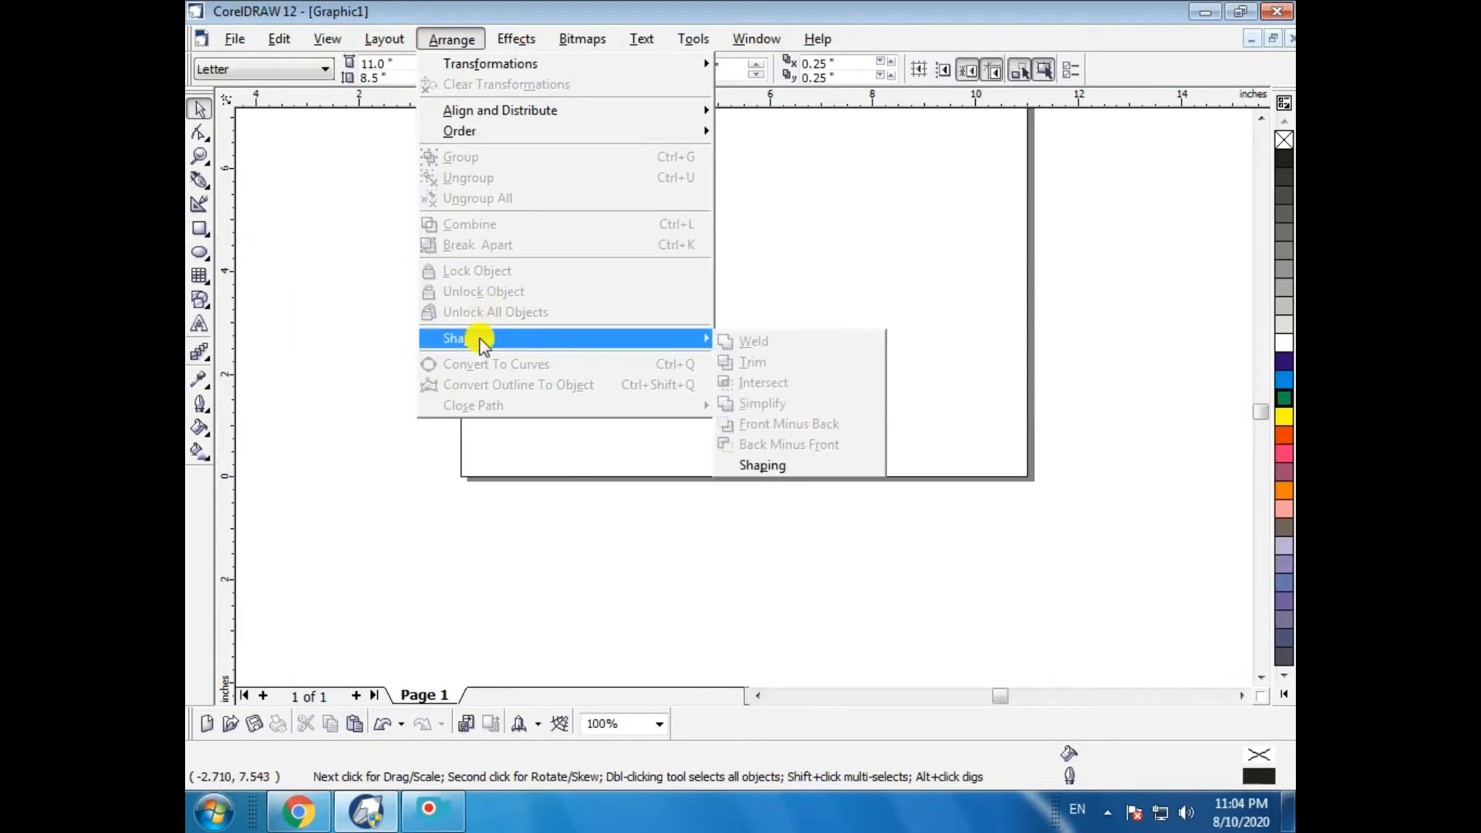
{"action": "left_click", "coordinate": [210, 240]}
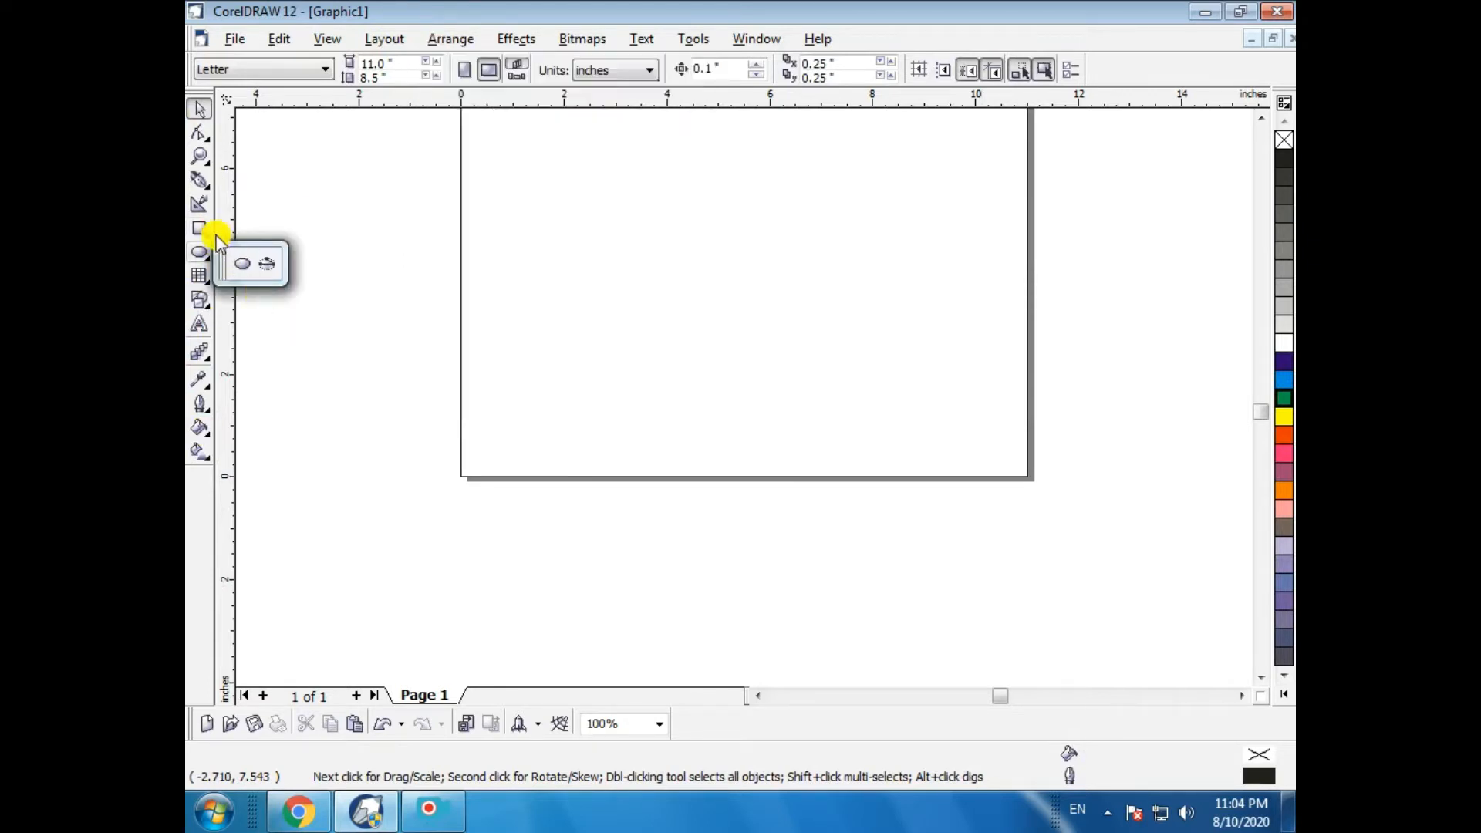
{"action": "left_click", "coordinate": [242, 263]}
{"action": "left_click_drag", "start_coordinate": [530, 279], "coordinate": [740, 485]}
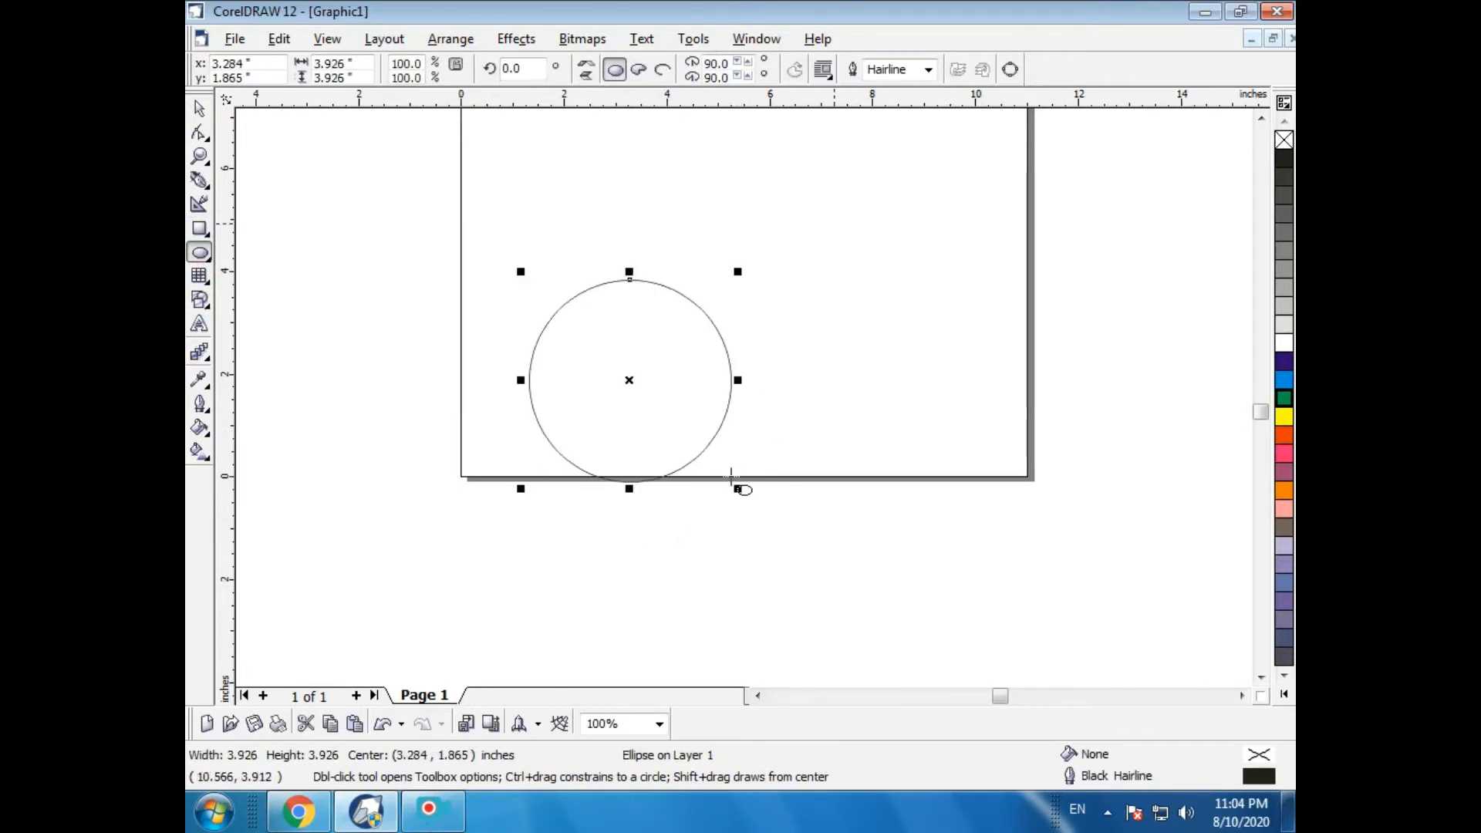
{"action": "key", "text": "Delete"}
- Draw a rectangle about 4.6 x 2.0 inches and a larger one about 5.2 x 4.5 inches overlapping below it
{"action": "left_click", "coordinate": [200, 229]}
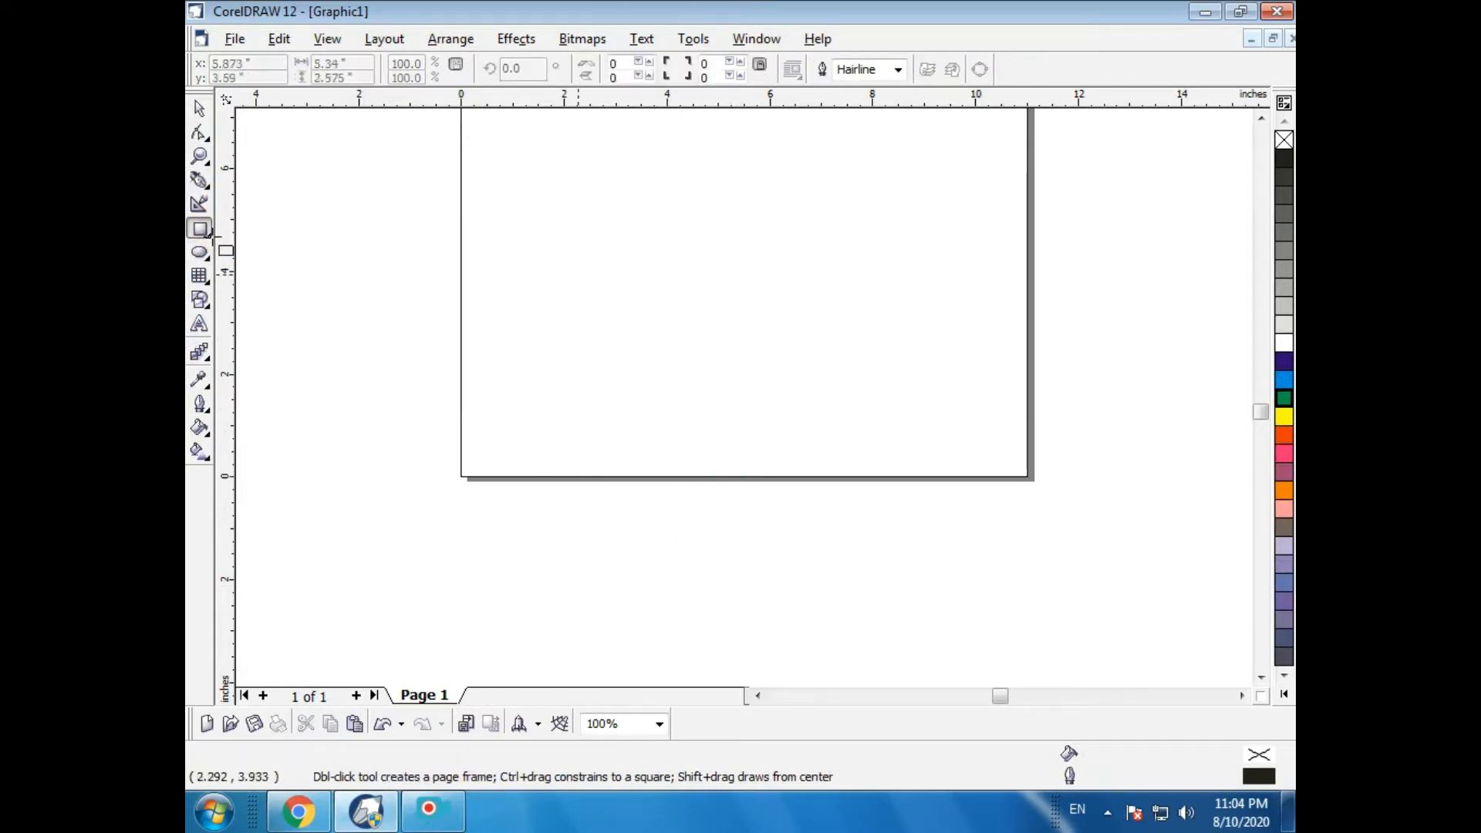
{"action": "left_click_drag", "start_coordinate": [547, 294], "coordinate": [784, 399]}
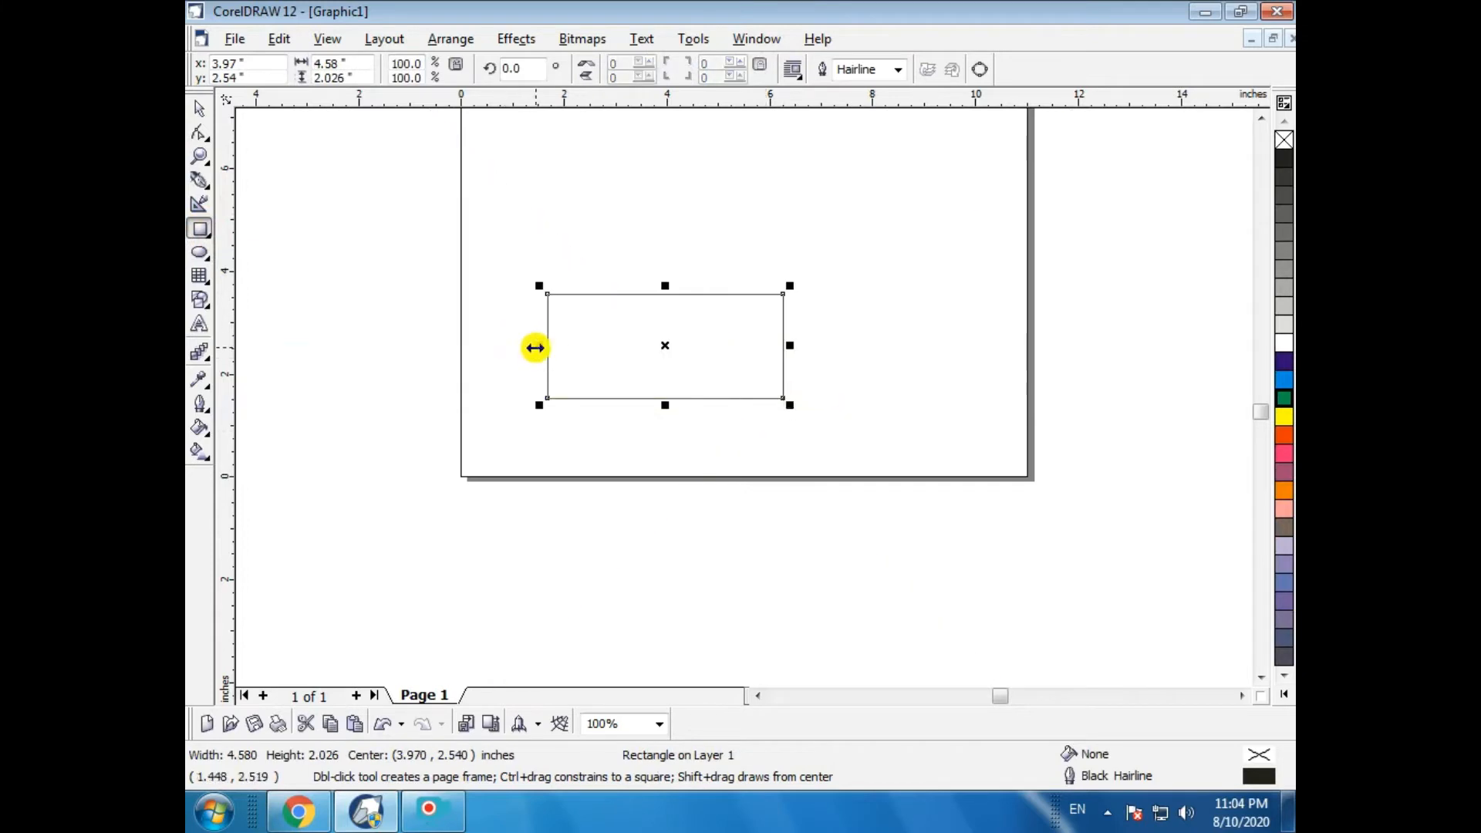
{"action": "left_click_drag", "start_coordinate": [539, 366], "coordinate": [806, 595]}
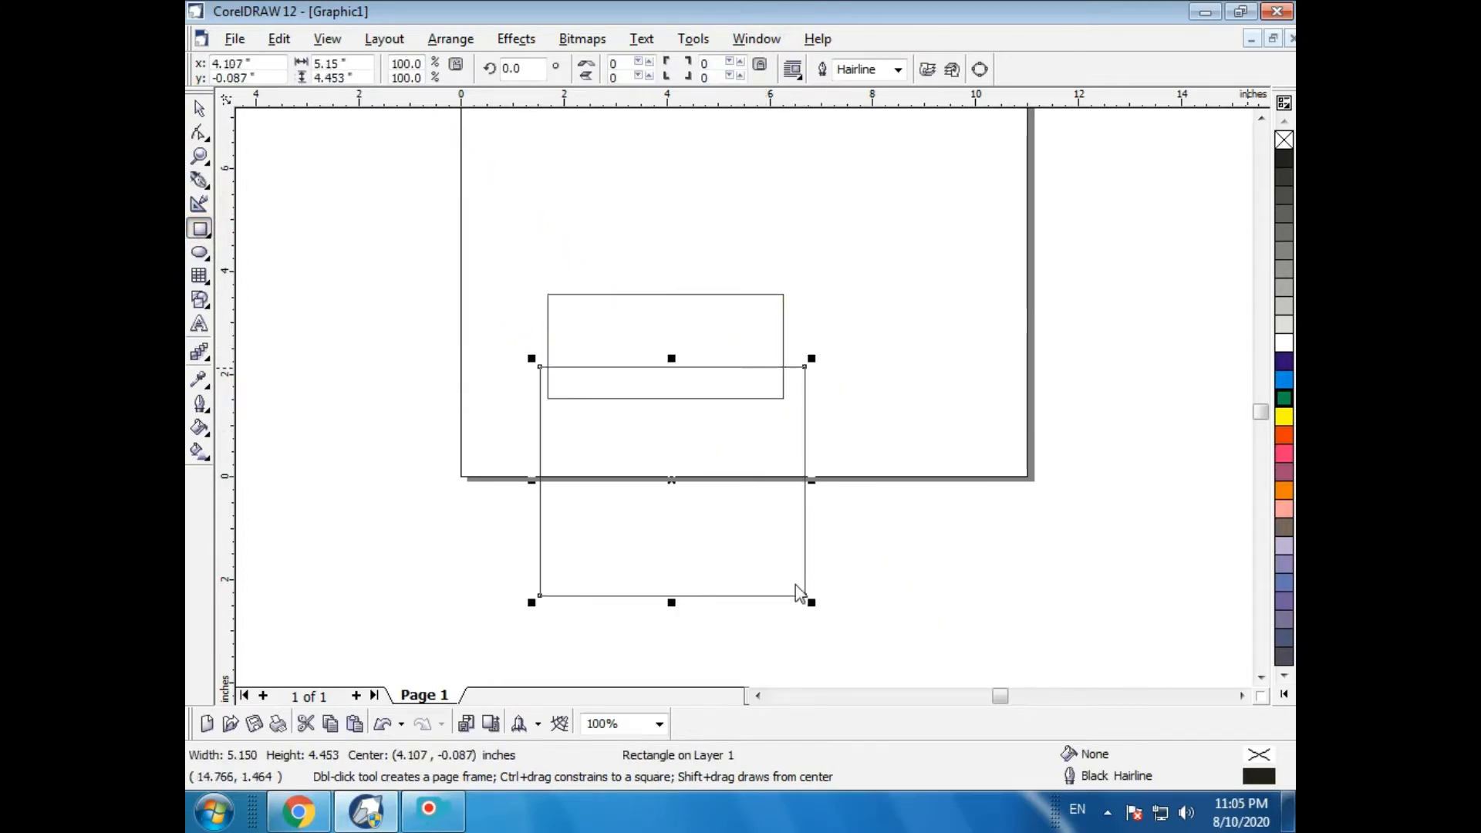
- Select both rectangles and trim the upper rectangle with the lower one using Trim
{"action": "left_click", "coordinate": [199, 114]}
{"action": "left_click_drag", "start_coordinate": [443, 240], "coordinate": [893, 803]}
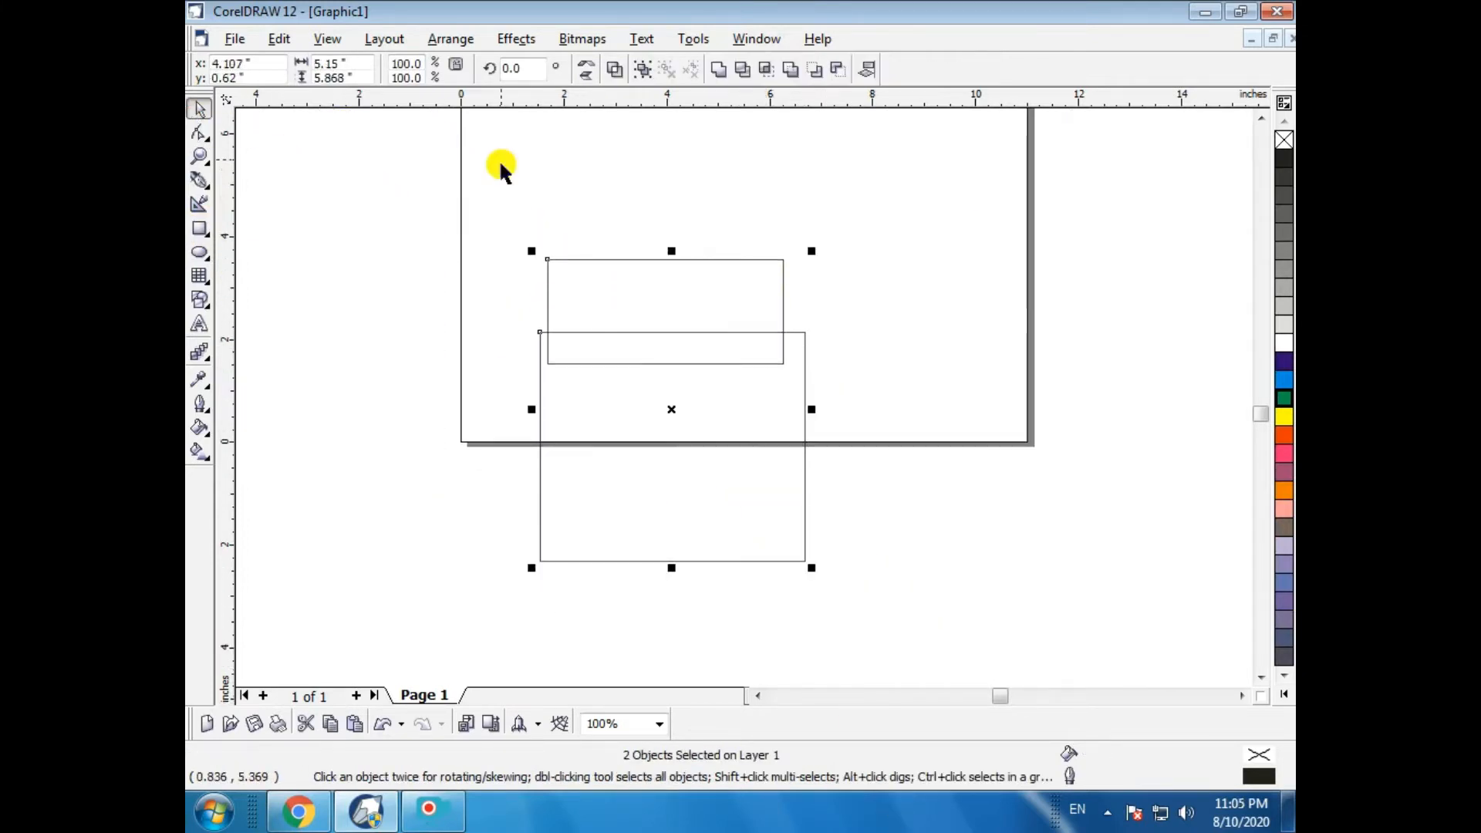
{"action": "left_click", "coordinate": [449, 38]}
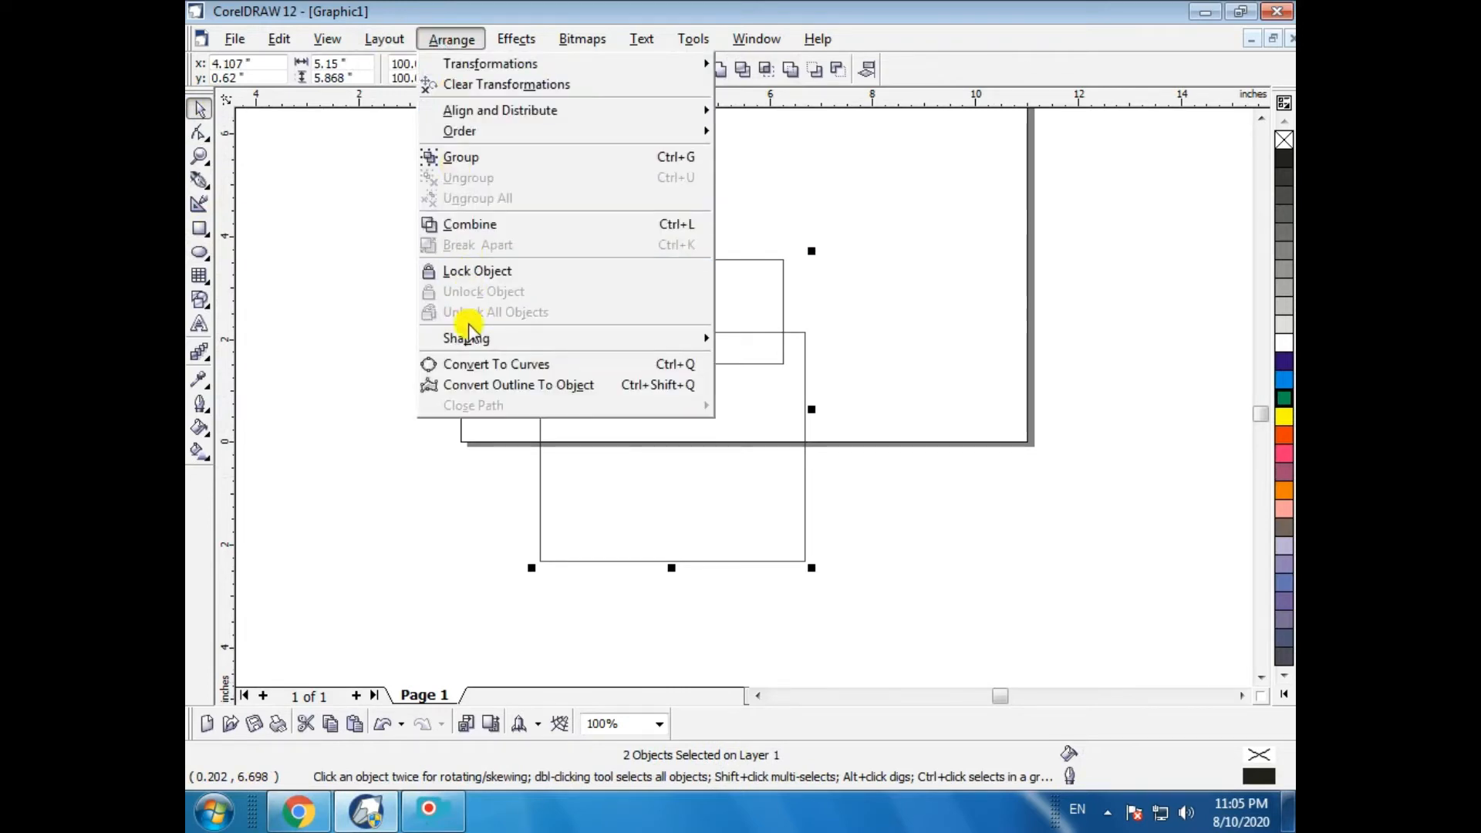
{"action": "mouse_move", "coordinate": [472, 340]}
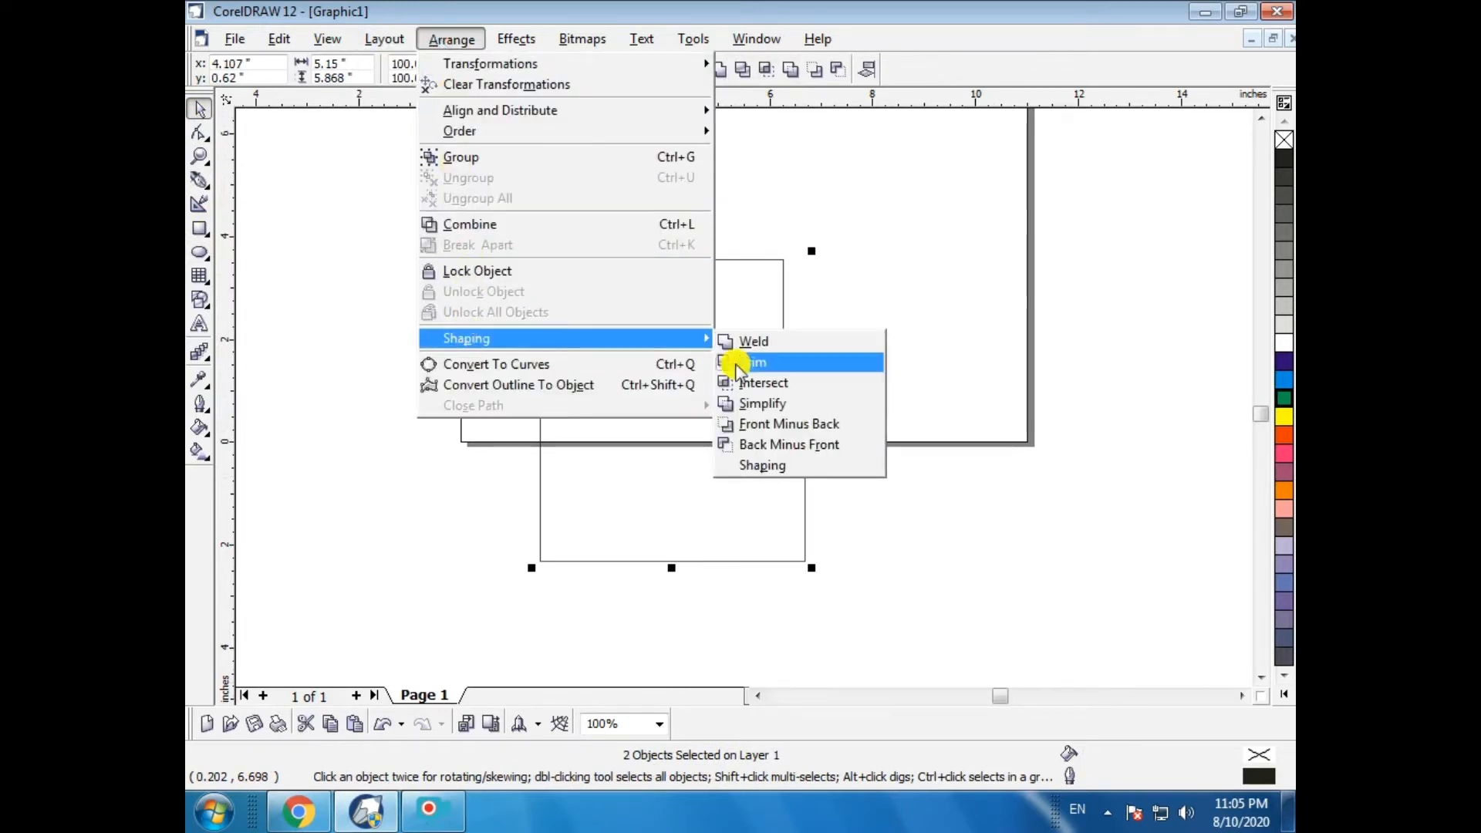
{"action": "left_click", "coordinate": [785, 363]}
{"action": "left_click", "coordinate": [959, 398]}
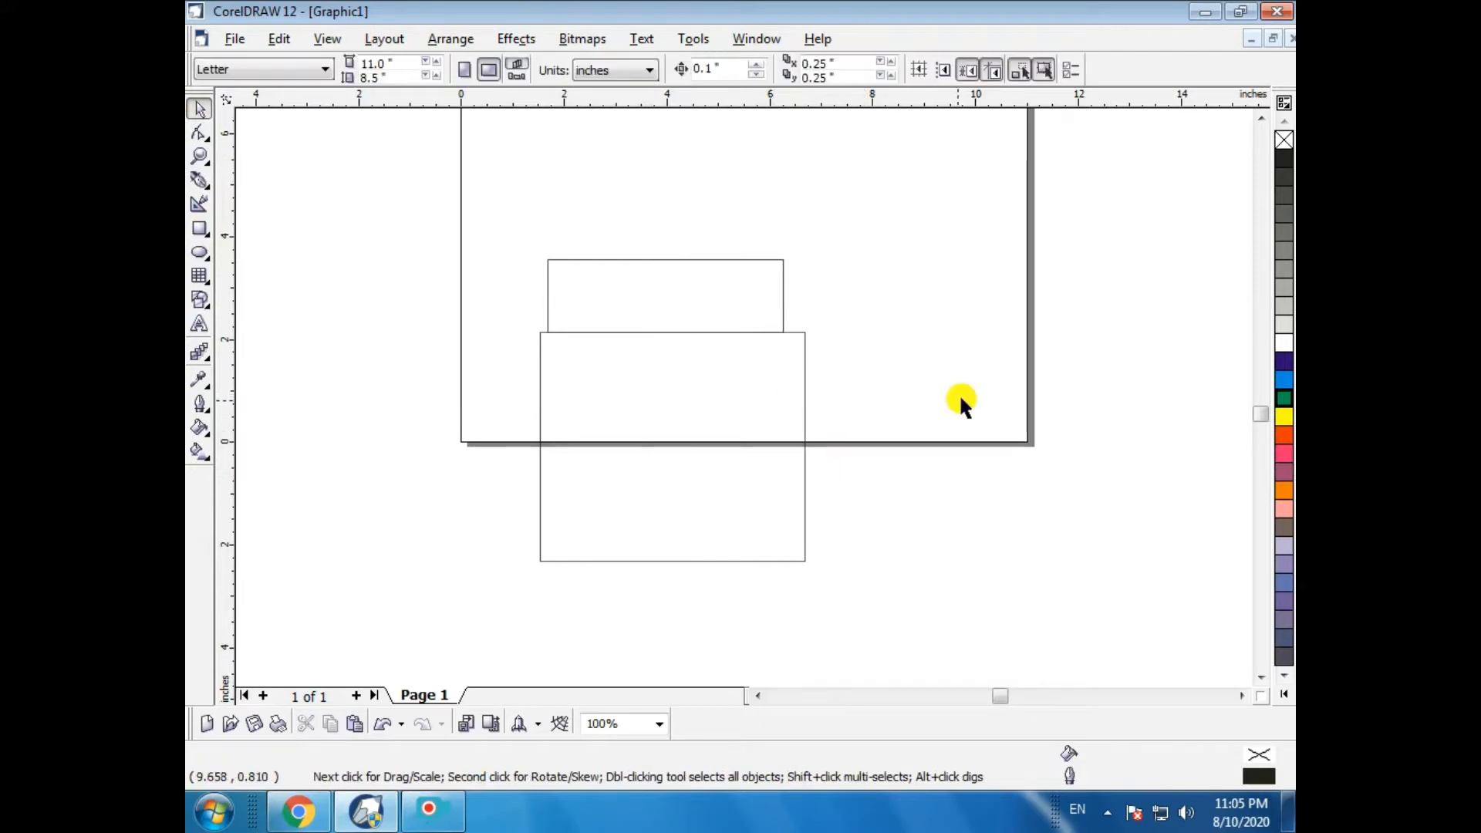
- Move a trimmed piece and undo both the move and the trim
{"action": "left_click_drag", "start_coordinate": [658, 433], "coordinate": [662, 494]}
{"action": "key", "text": "ctrl+z"}
{"action": "key", "text": "ctrl+z"}
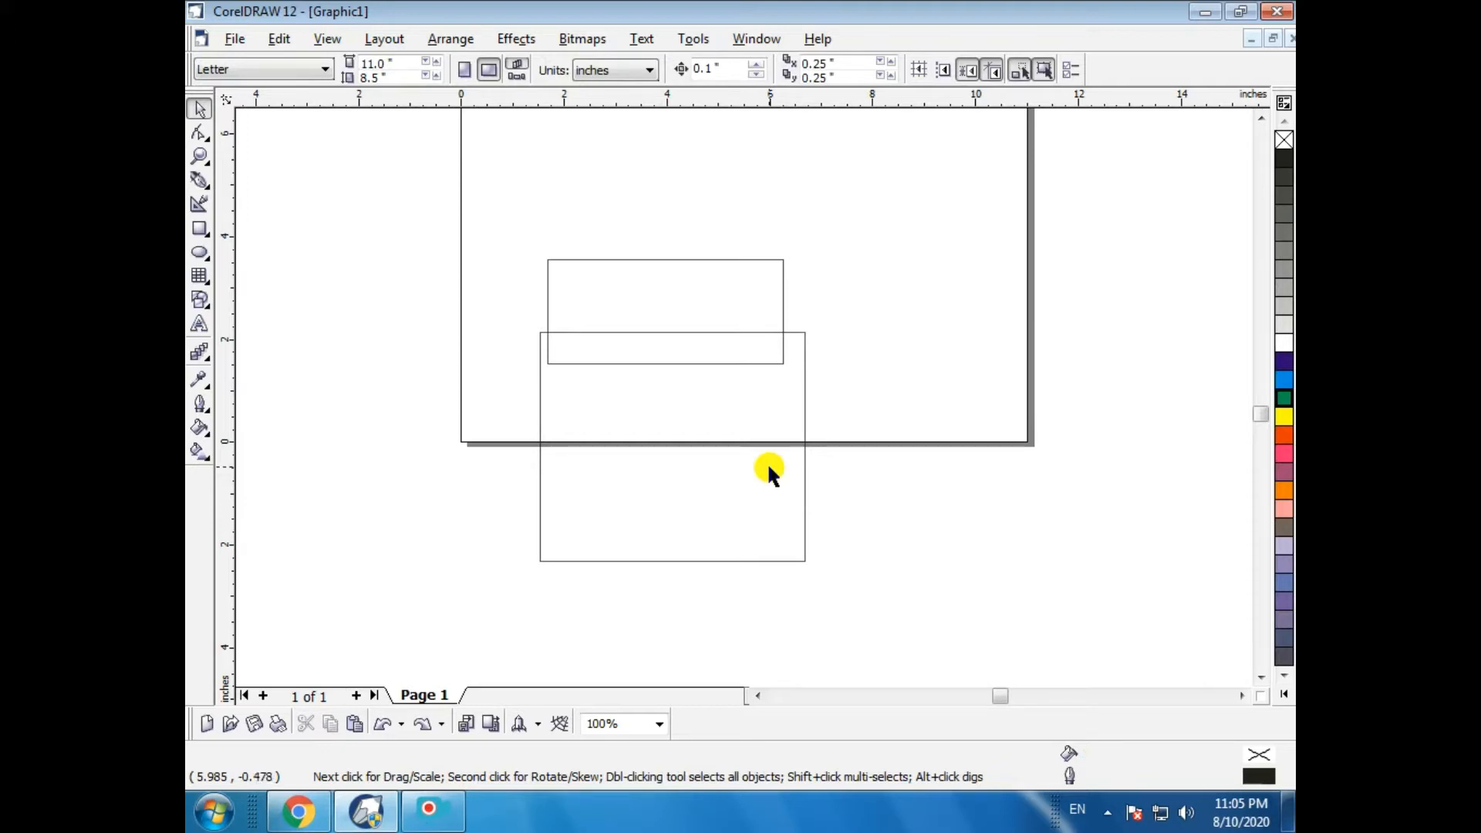
- Move the larger rectangle up and right so it overlaps the right end of the smaller one
{"action": "left_click_drag", "start_coordinate": [678, 508], "coordinate": [851, 390]}
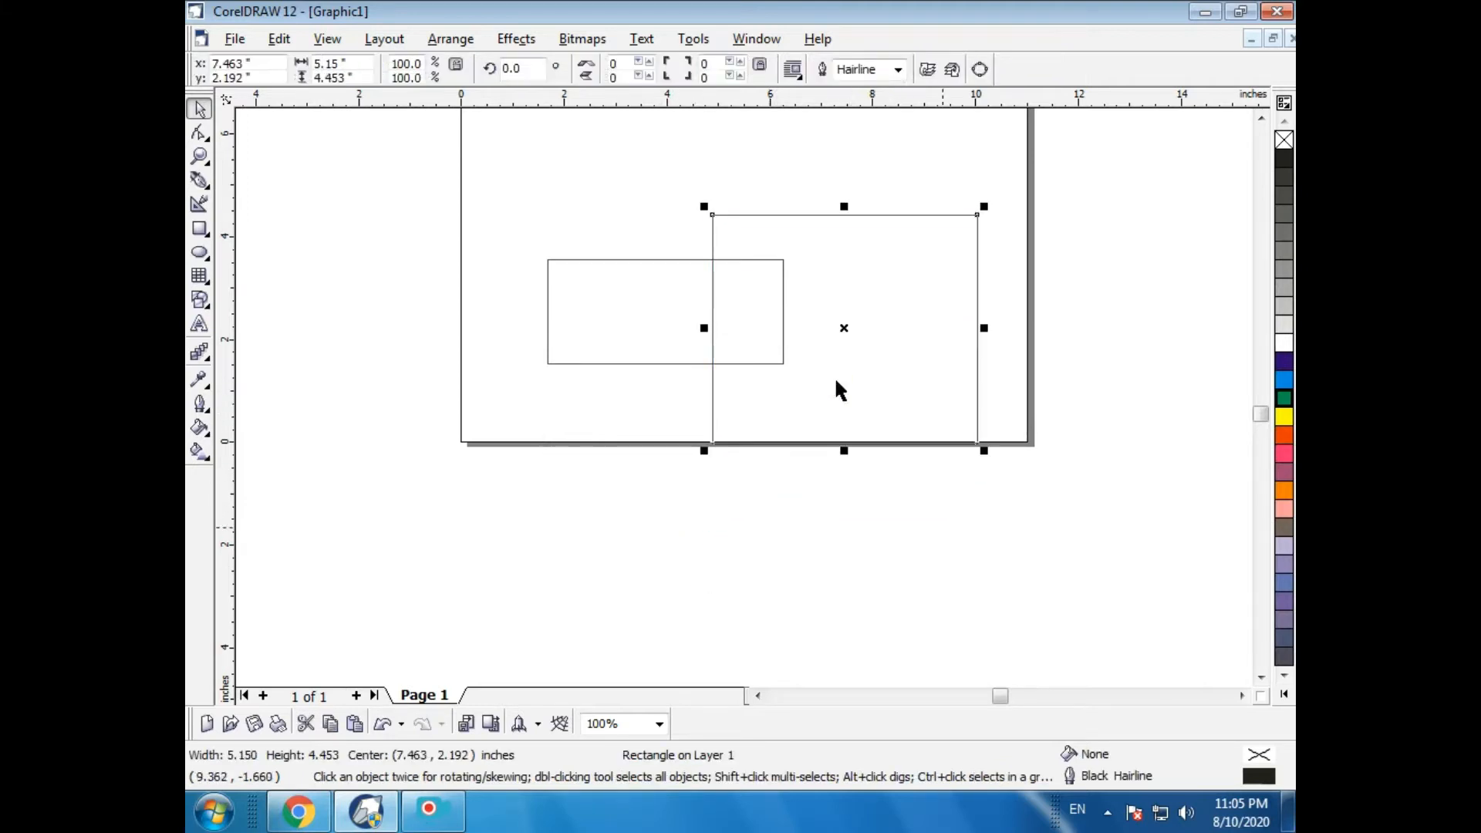
{"action": "left_click", "coordinate": [741, 243]}
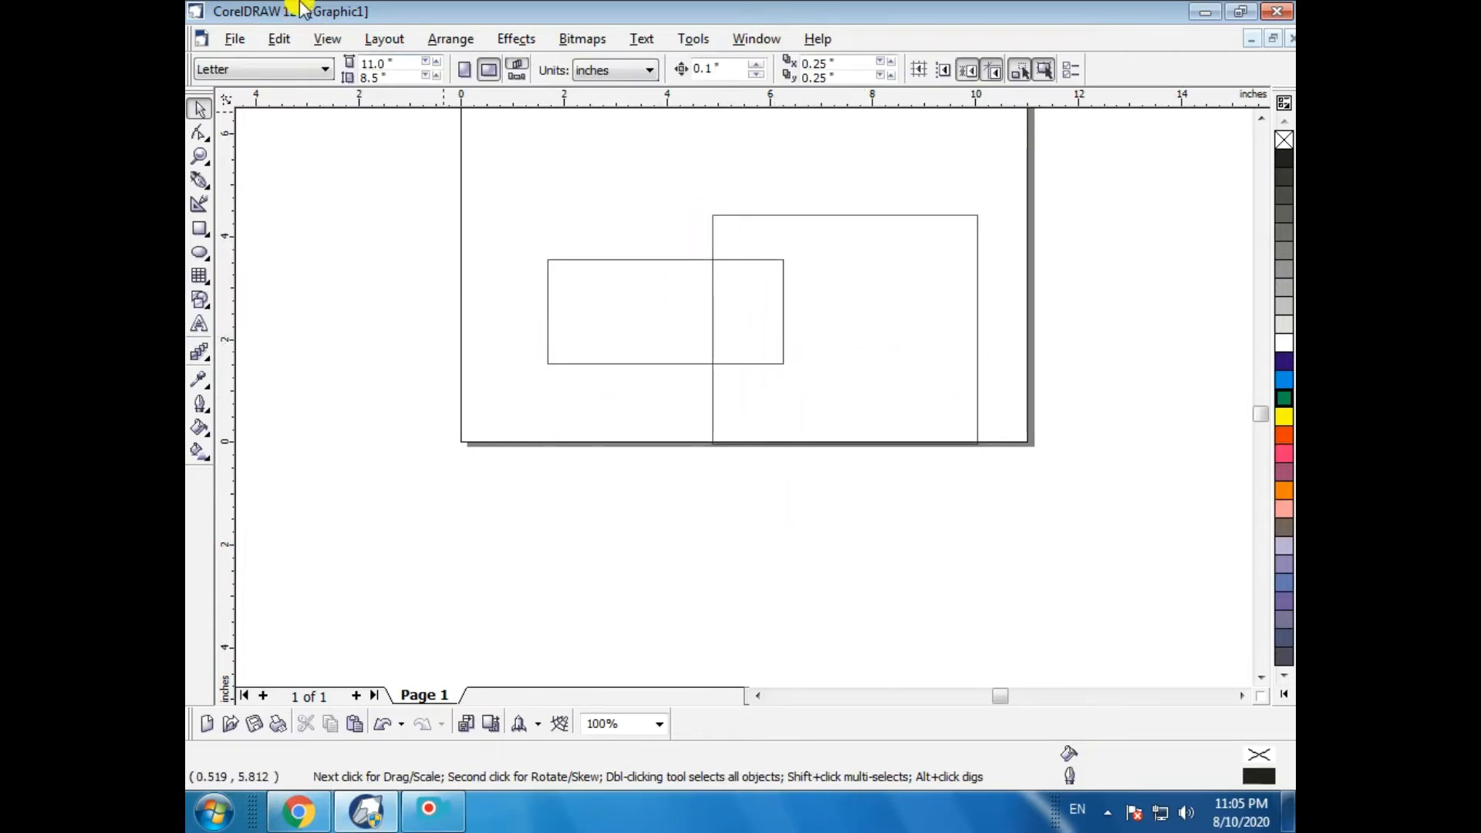
- Trim the smaller rectangle with the larger one, pull the trimmed piece aside, and undo both actions
{"action": "left_click_drag", "start_coordinate": [476, 166], "coordinate": [1283, 629]}
{"action": "left_click", "coordinate": [451, 39]}
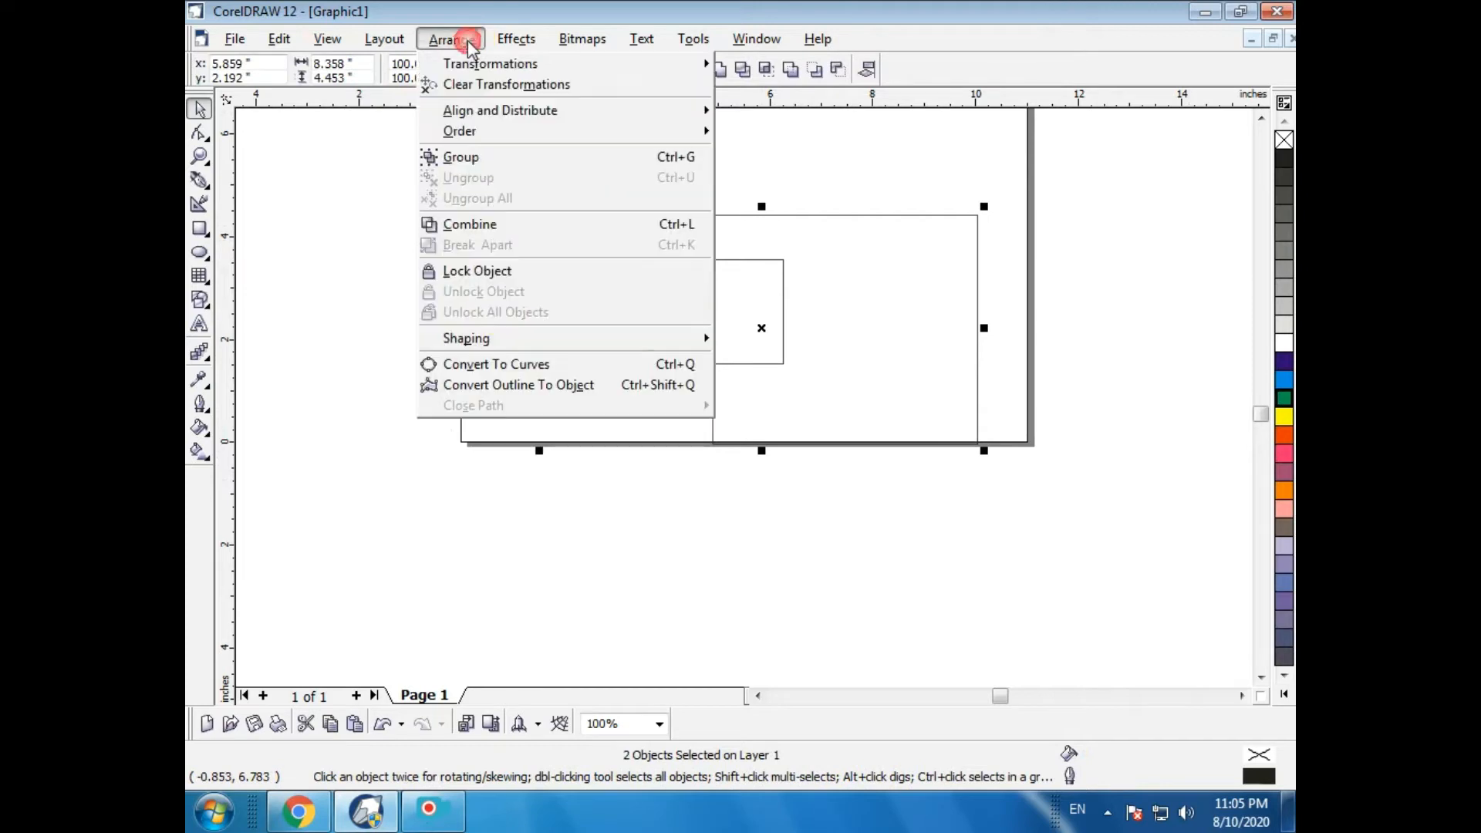
{"action": "mouse_move", "coordinate": [494, 336]}
{"action": "left_click", "coordinate": [812, 367]}
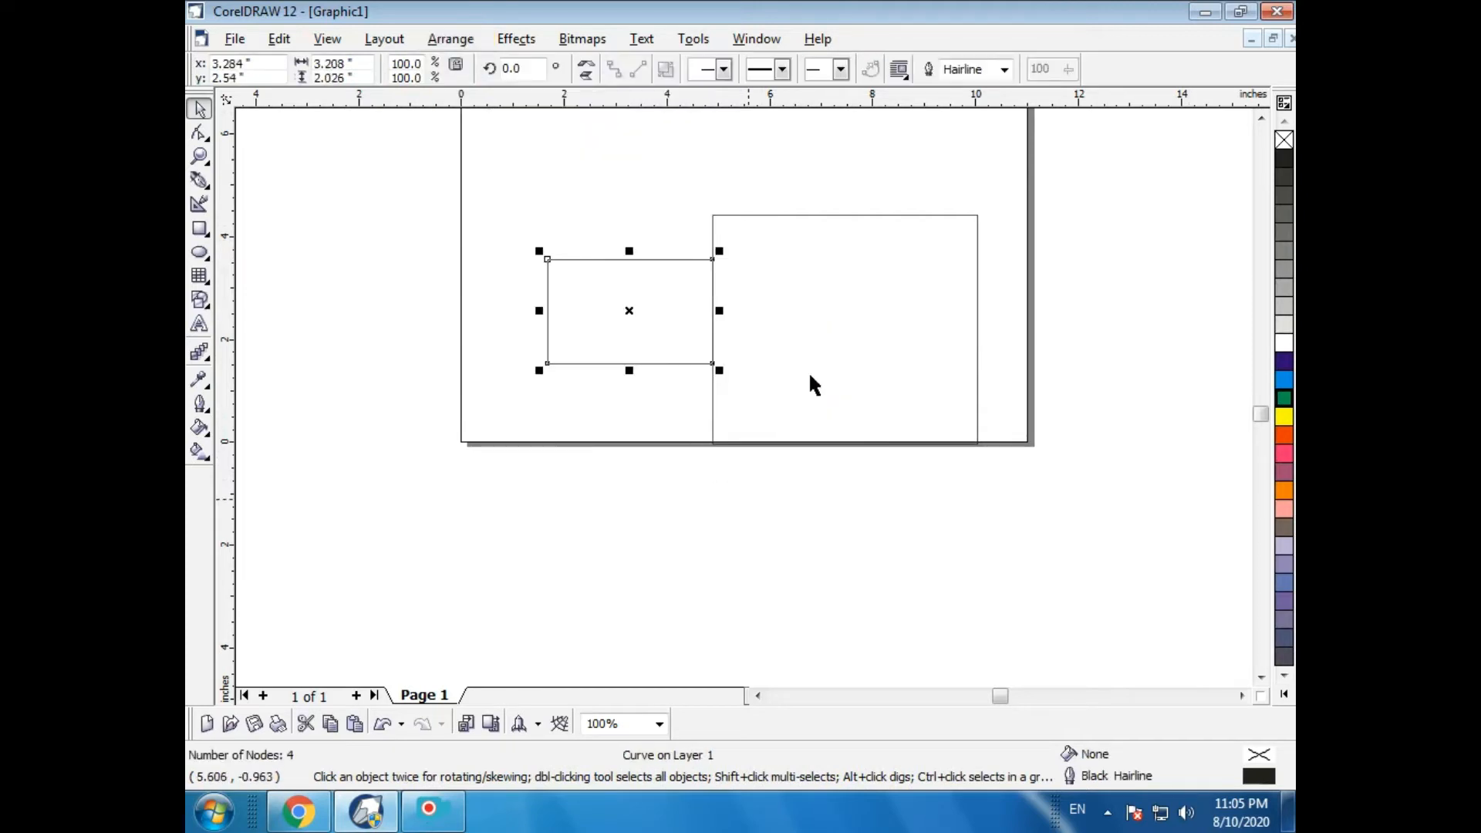
{"action": "left_click_drag", "start_coordinate": [649, 313], "coordinate": [533, 318]}
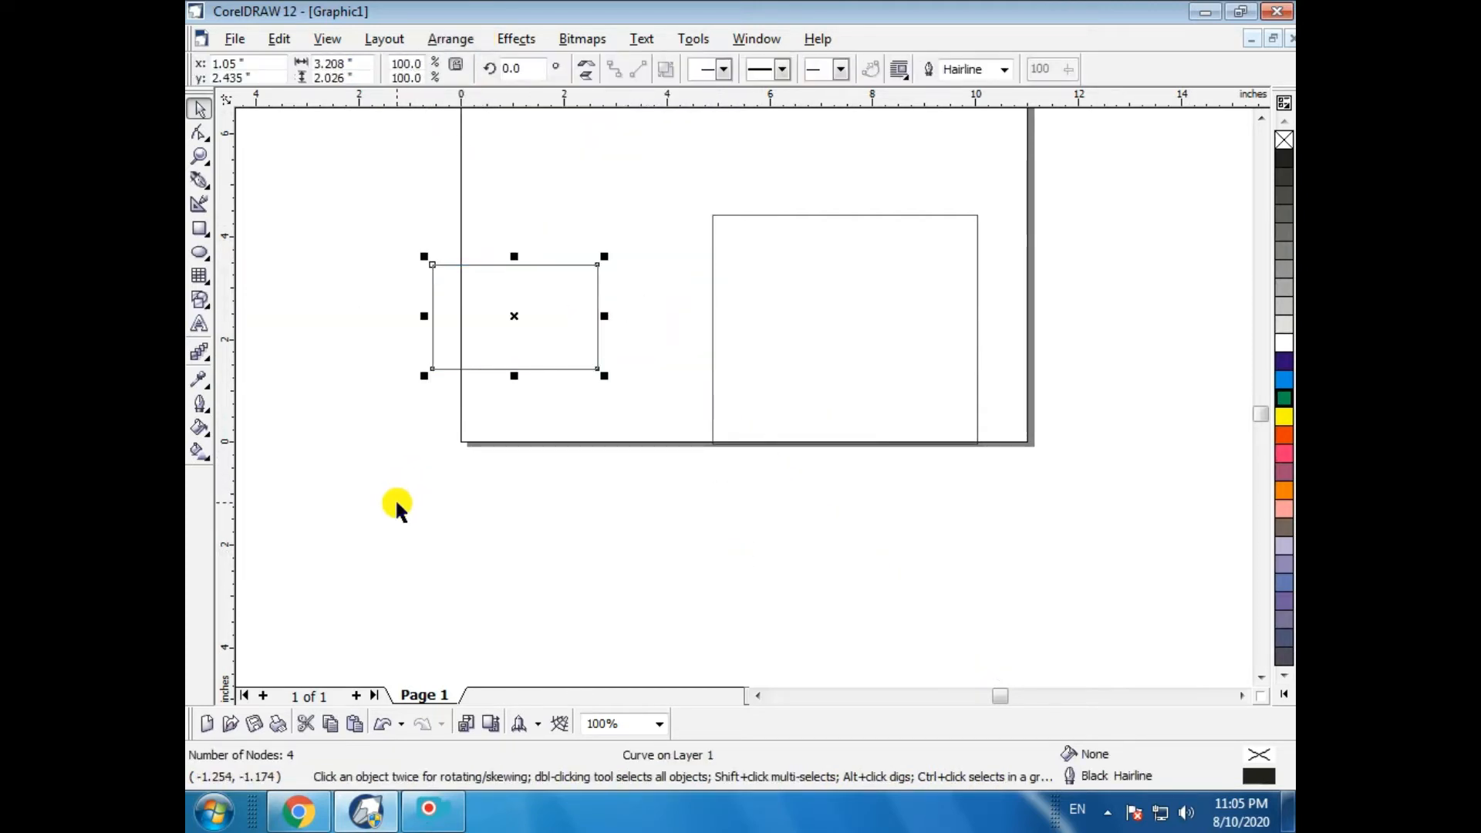
{"action": "key", "text": "ctrl+z"}
- Undo the rectangle move and drawings to clear the page
{"action": "key", "text": "ctrl+z"}
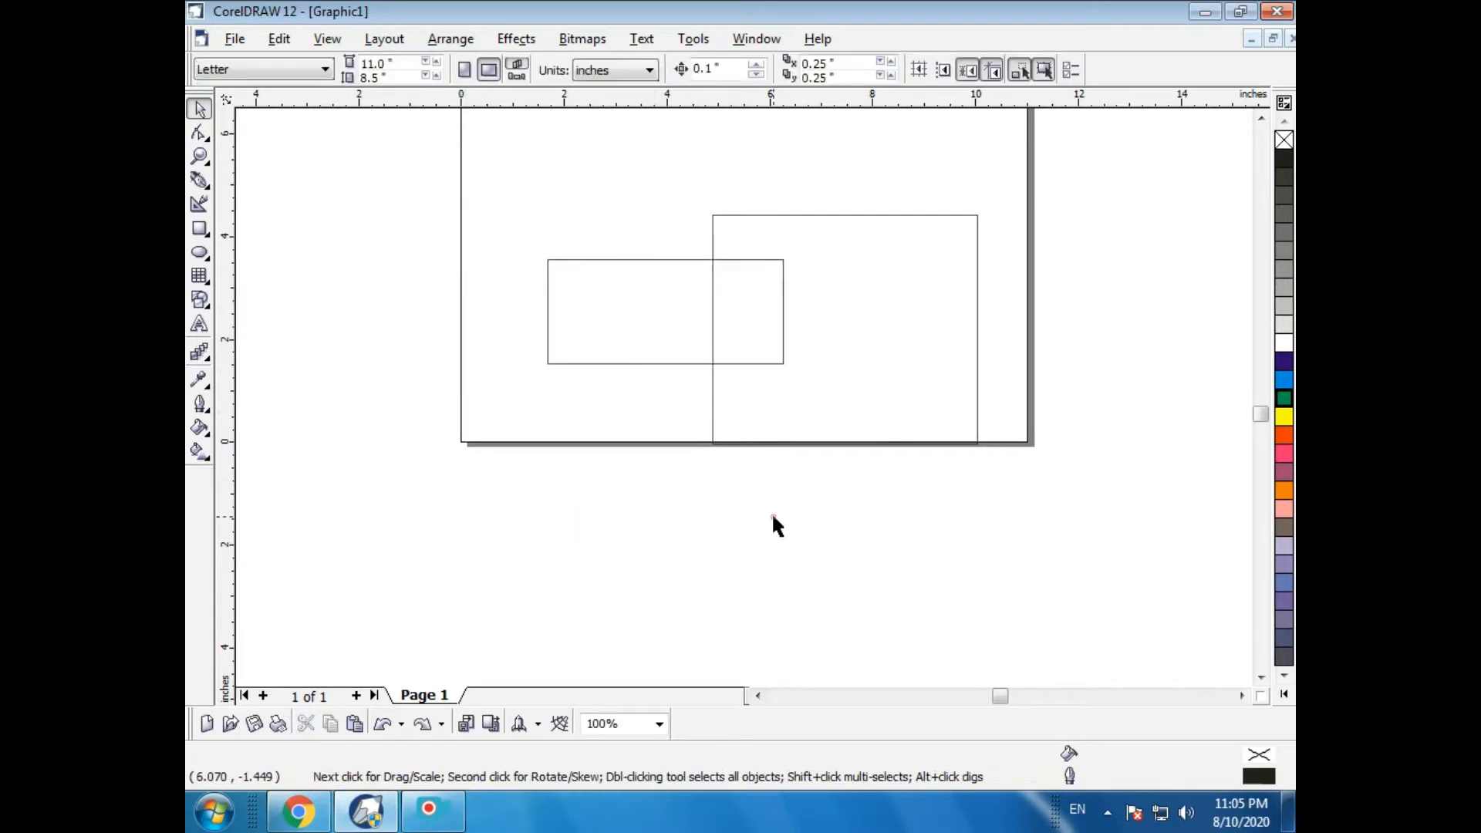
{"action": "left_click", "coordinate": [841, 378]}
{"action": "key", "text": "ctrl+z"}
{"action": "key", "text": "ctrl+z"}
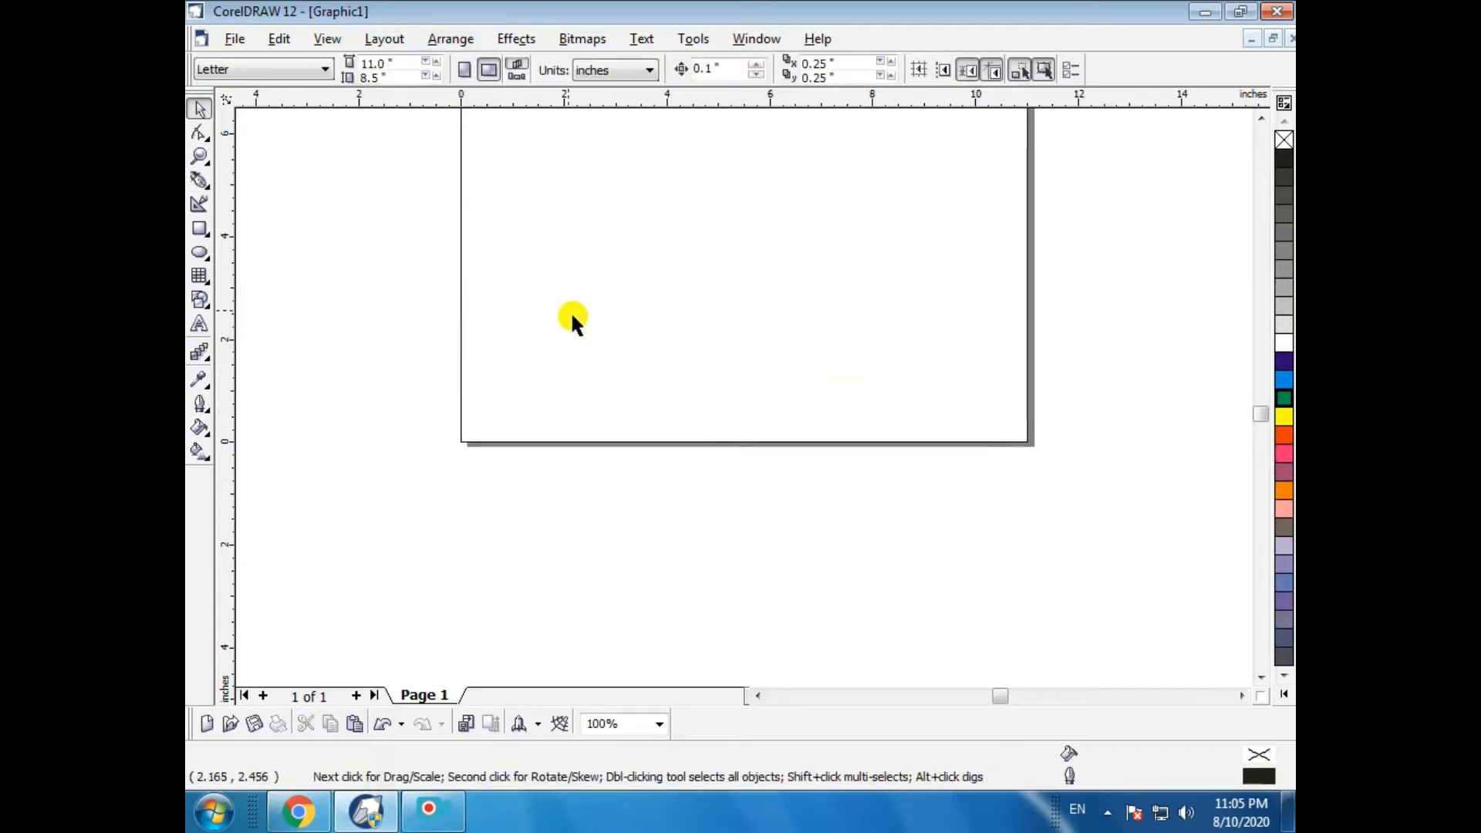
{"action": "left_click", "coordinate": [451, 39]}
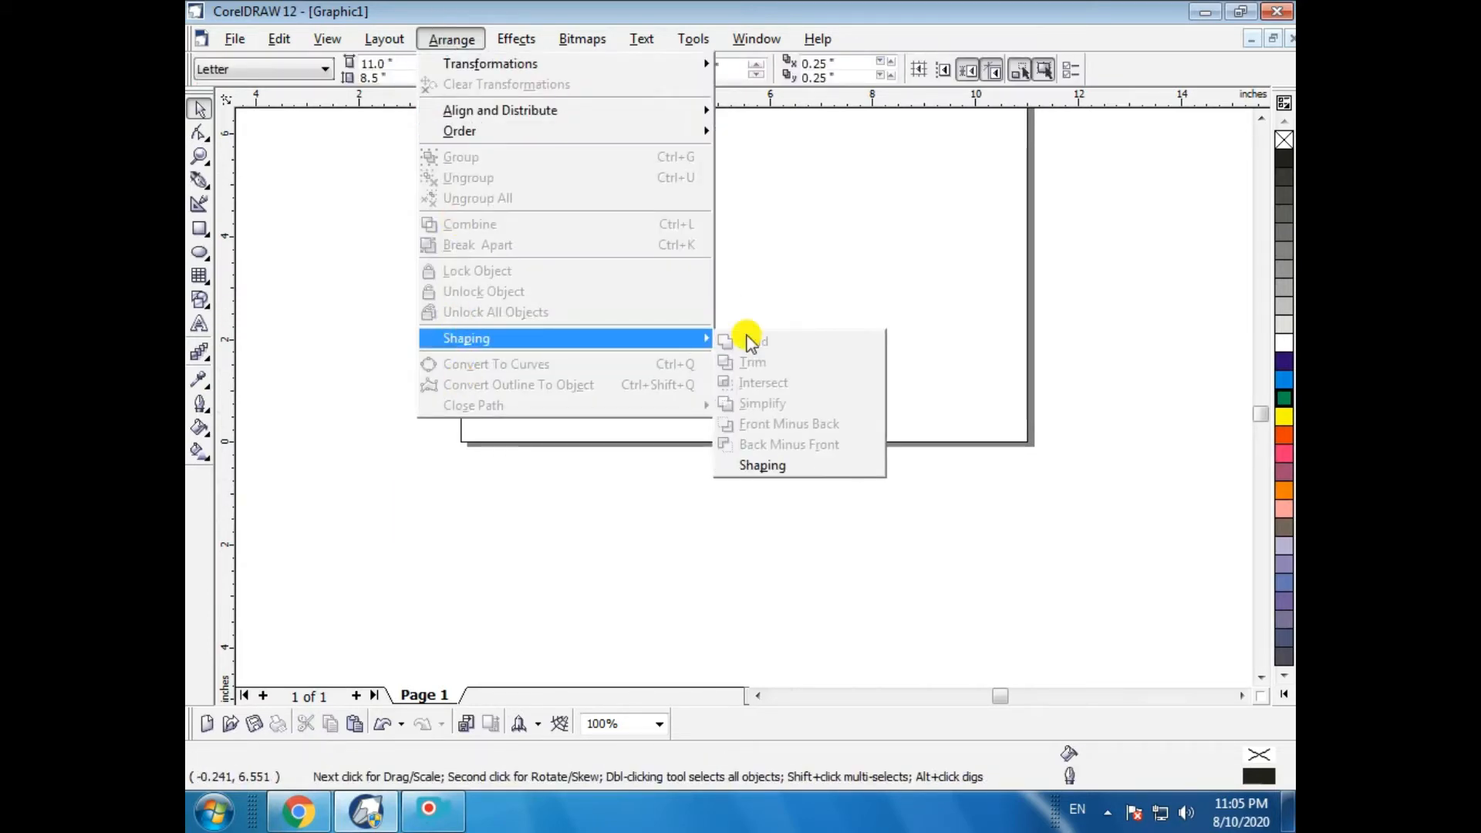
{"action": "left_click", "coordinate": [443, 515]}
- Draw two overlapping squares, one about 2.9 inches and one about 2.8 inches offset down and right
{"action": "left_click", "coordinate": [198, 231]}
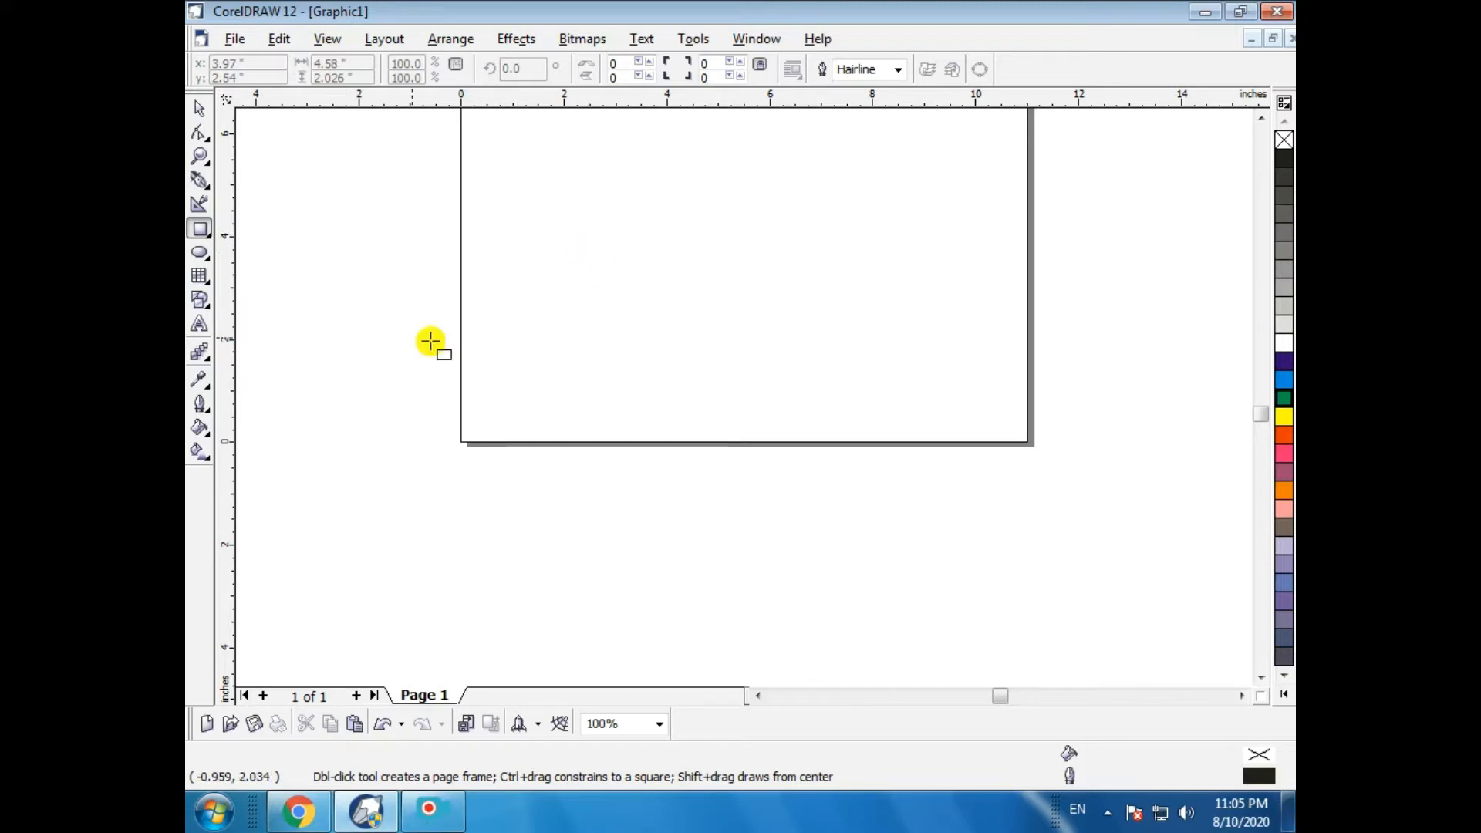
{"action": "mouse_move", "coordinate": [516, 284]}
{"action": "left_mouse_down"}
{"action": "mouse_move", "coordinate": [771, 513]}
{"action": "mouse_move", "coordinate": [673, 408]}
{"action": "left_mouse_up"}
{"action": "left_click_drag", "start_coordinate": [602, 368], "coordinate": [747, 514]}
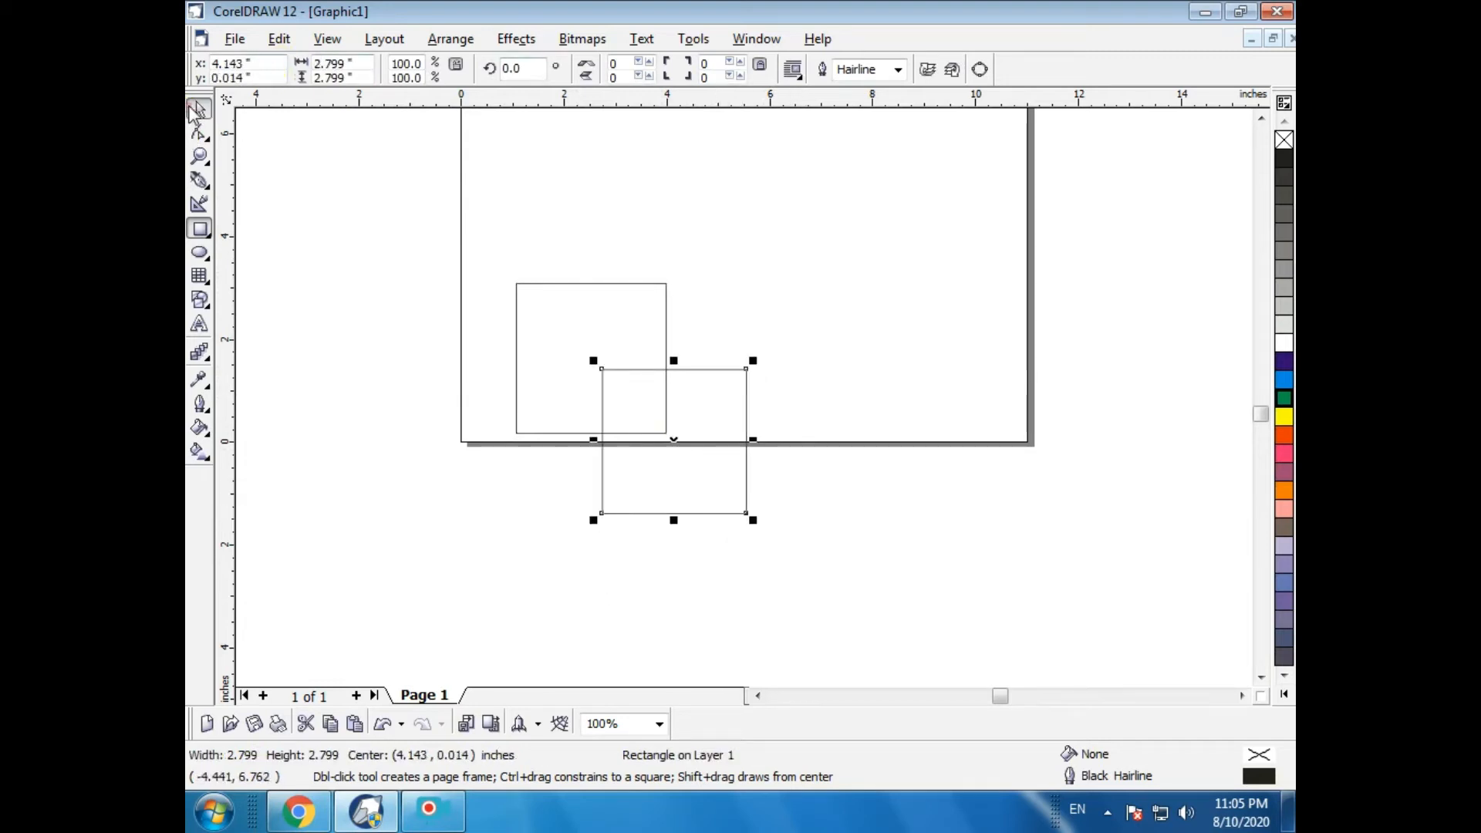
- Fill the upper square with yellow and the lower square with red
{"action": "left_click", "coordinate": [199, 109]}
{"action": "left_click", "coordinate": [575, 407]}
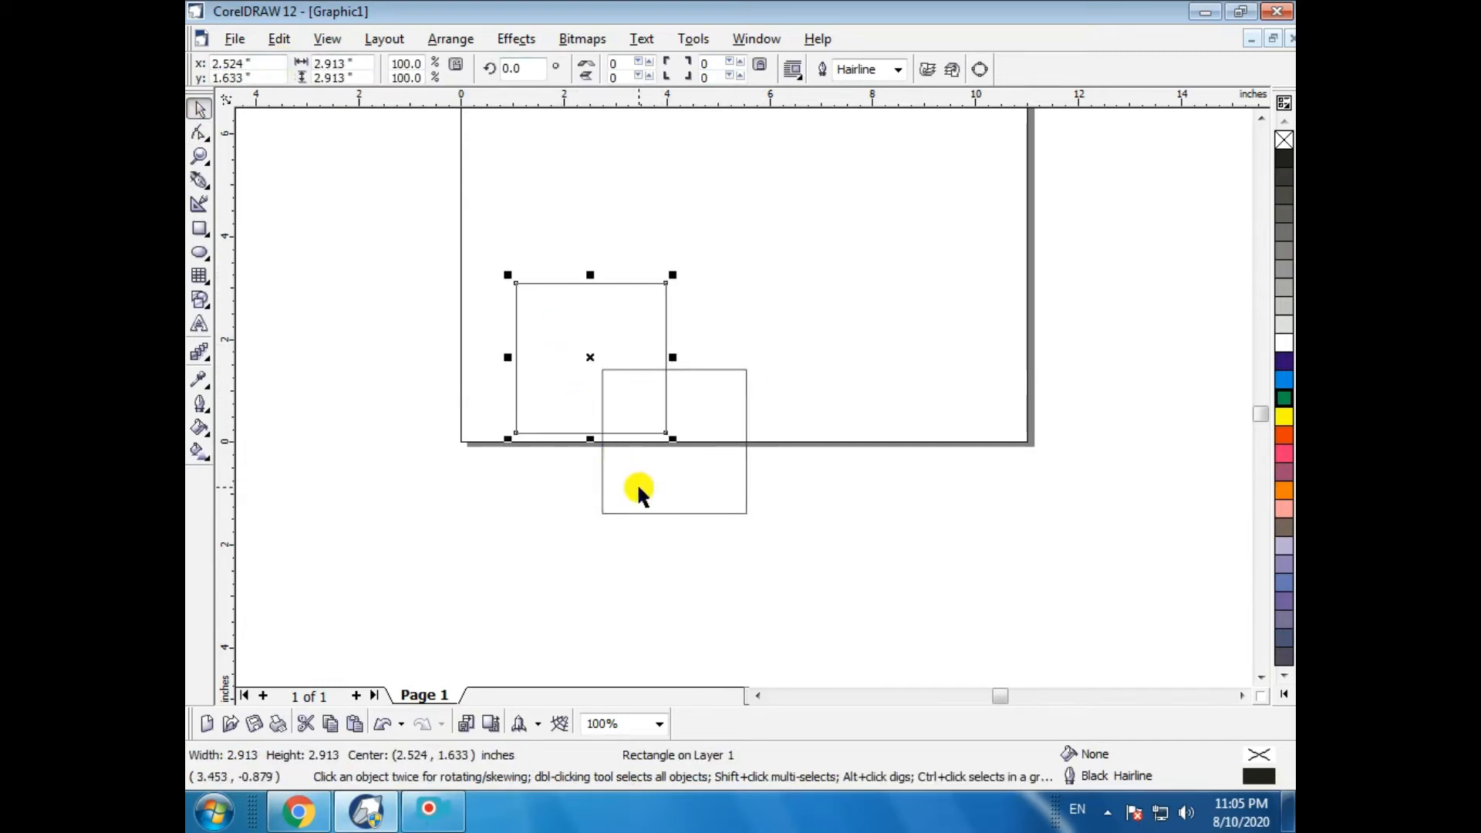
{"action": "left_click", "coordinate": [1286, 421]}
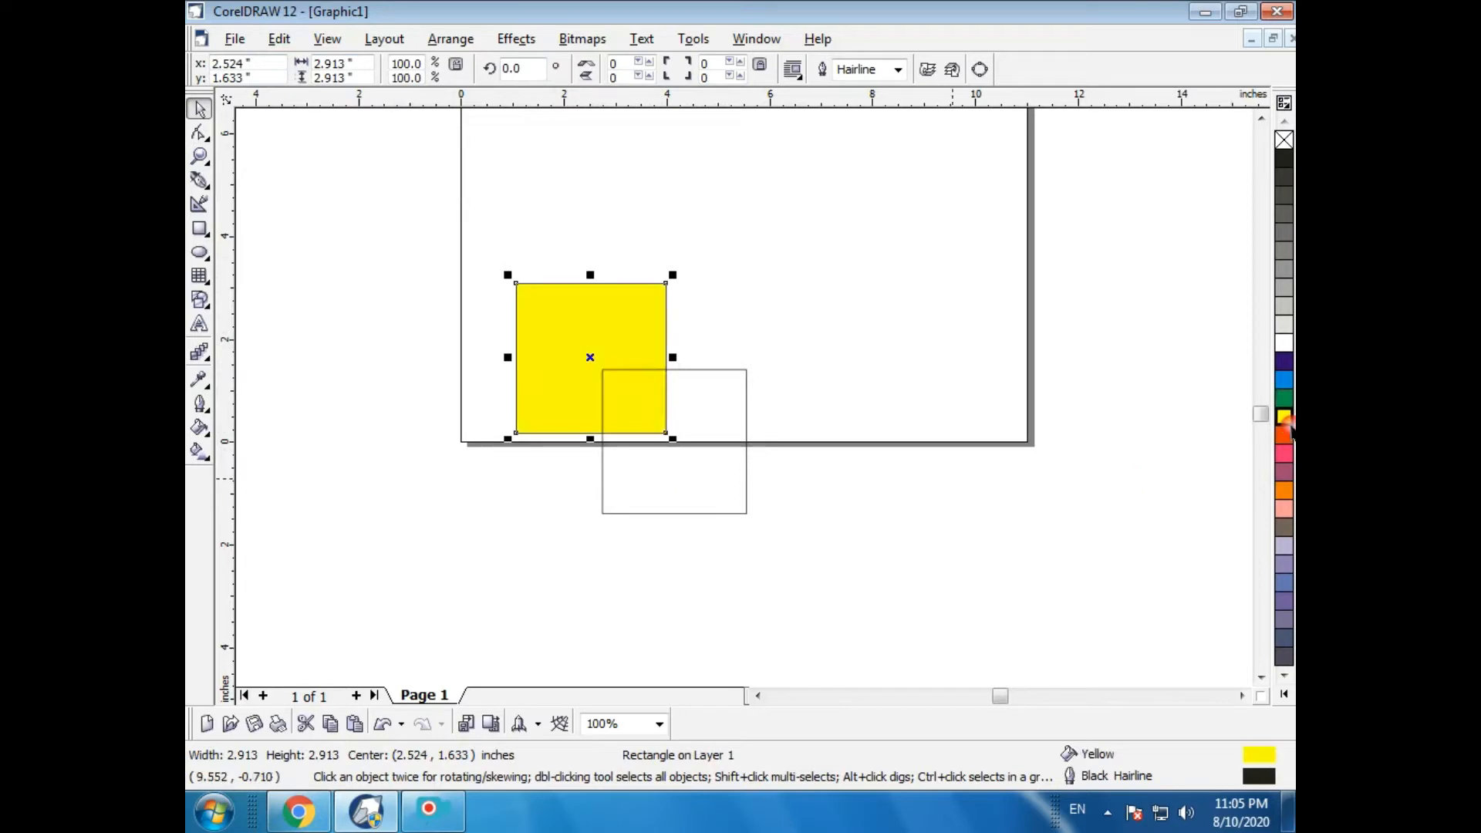
{"action": "left_click", "coordinate": [702, 461]}
{"action": "left_click", "coordinate": [1286, 438]}
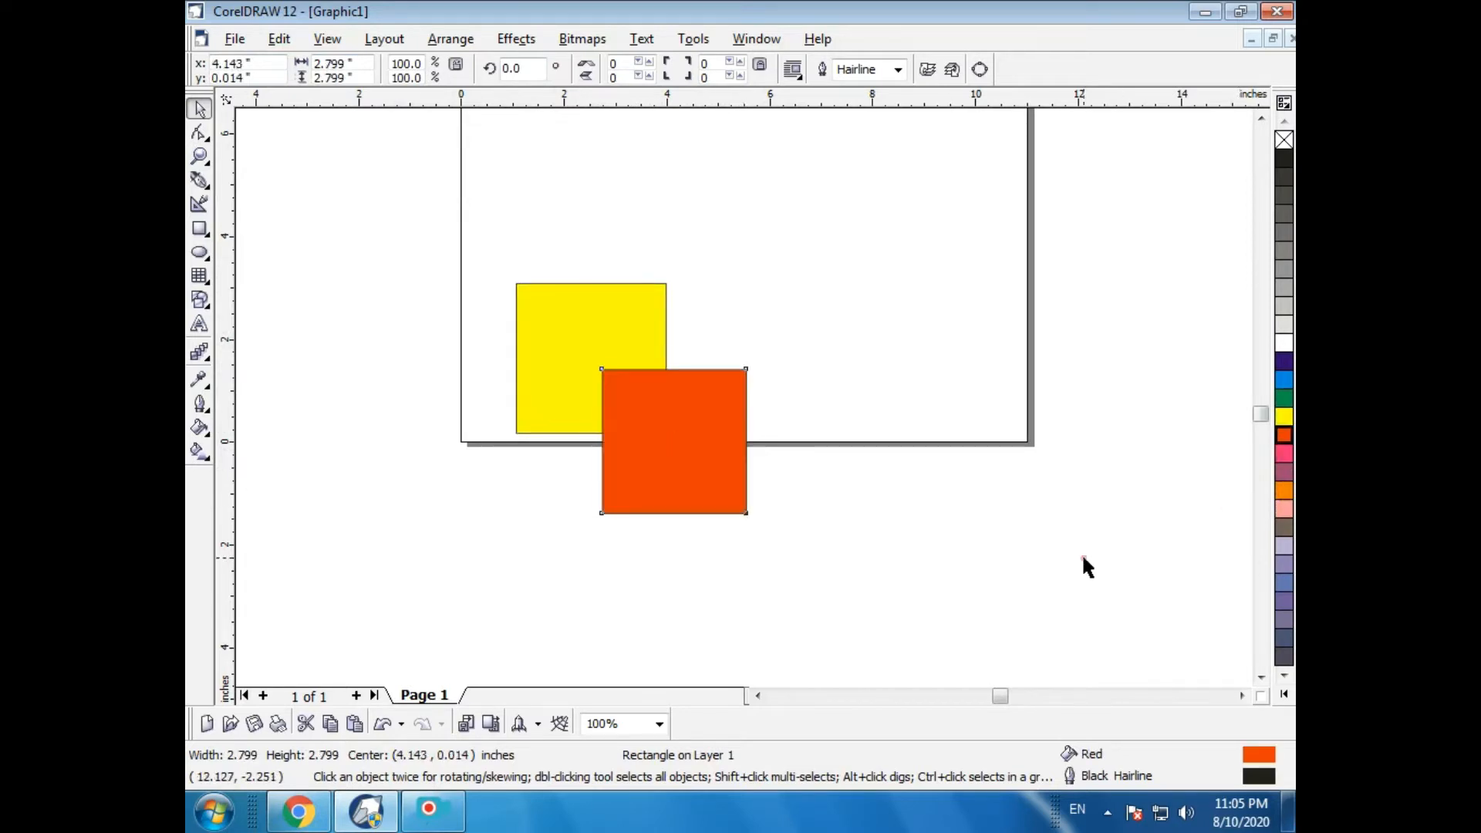
- Nudge the red square slightly up and to the left
{"action": "left_click", "coordinate": [1082, 553]}
{"action": "left_click", "coordinate": [670, 398]}
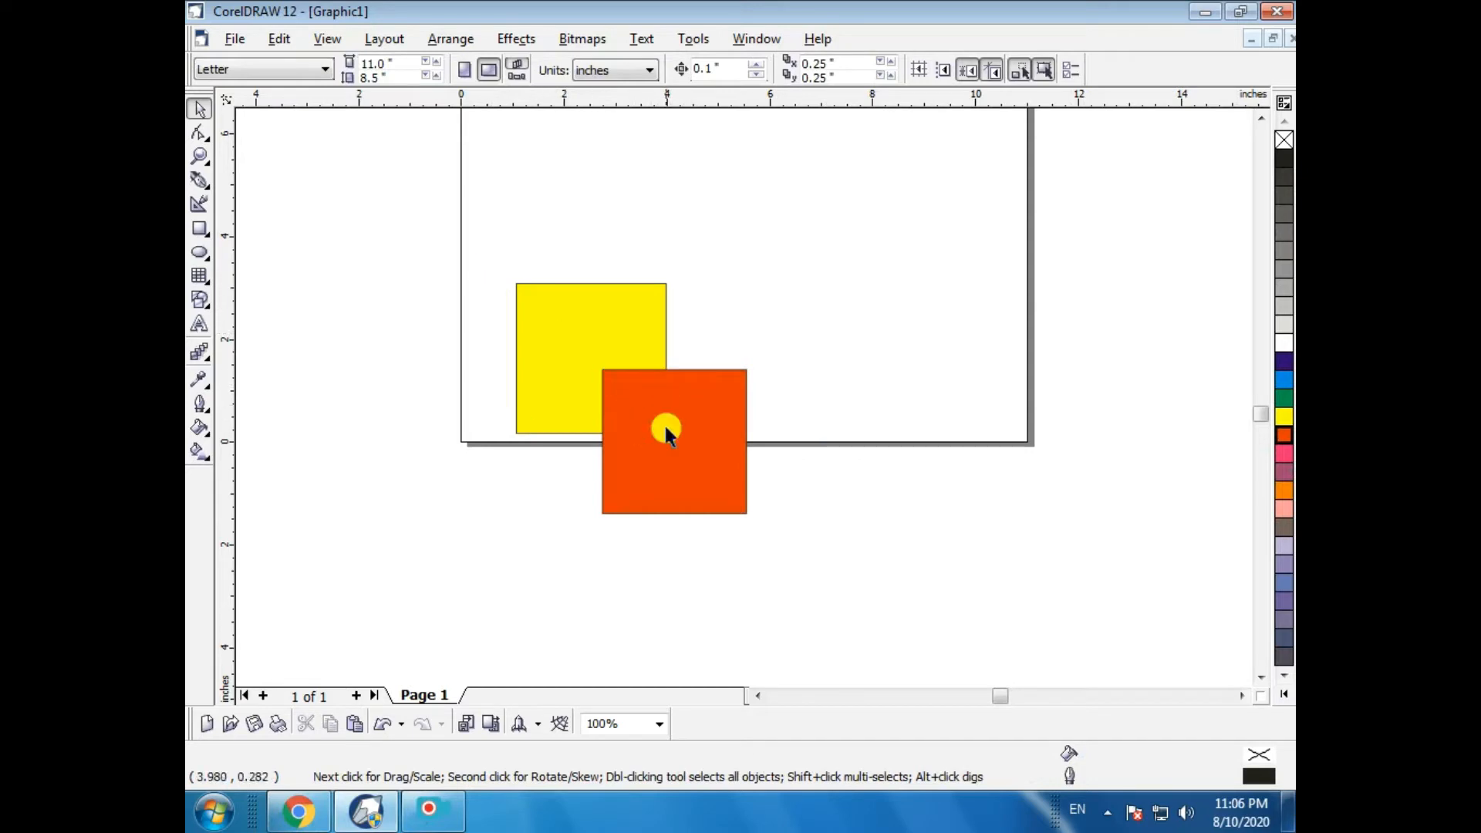
{"action": "left_click_drag", "start_coordinate": [665, 429], "coordinate": [648, 422]}
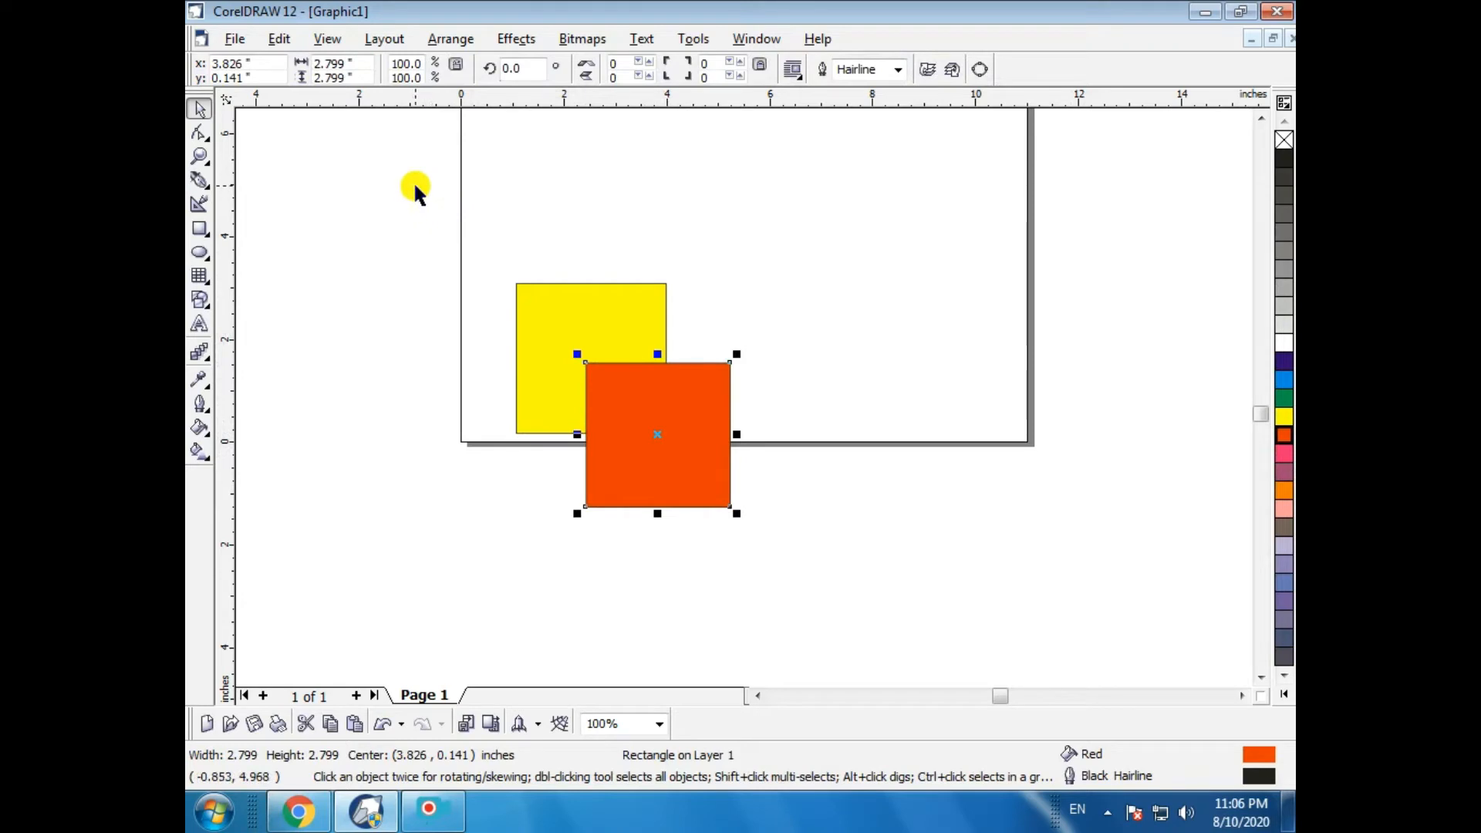
- Select both squares and apply Intersect to create a shape from their overlap
{"action": "left_click_drag", "start_coordinate": [414, 181], "coordinate": [939, 644]}
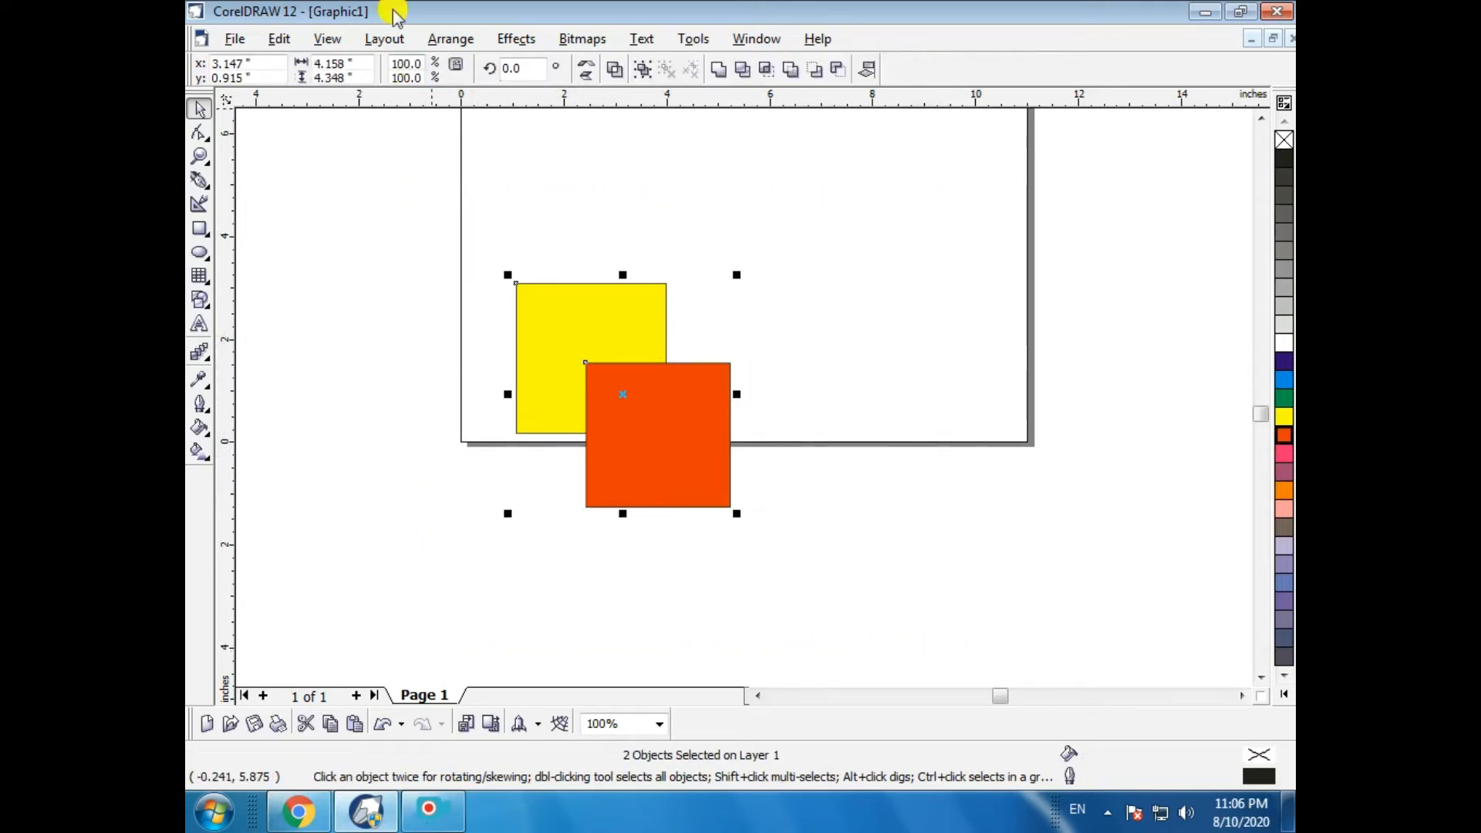
{"action": "left_click", "coordinate": [451, 39]}
{"action": "mouse_move", "coordinate": [459, 347]}
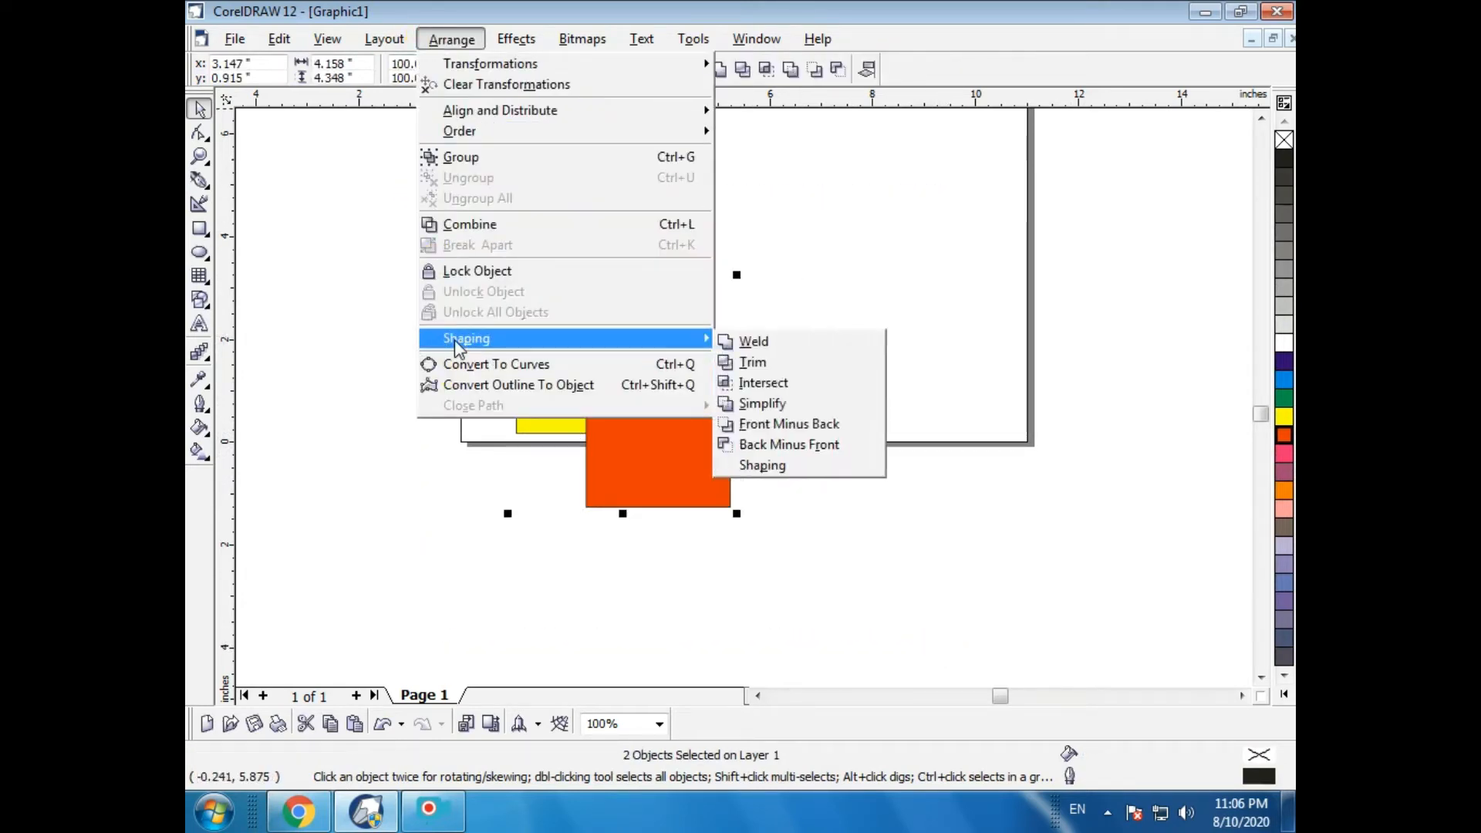
{"action": "left_click", "coordinate": [774, 383]}
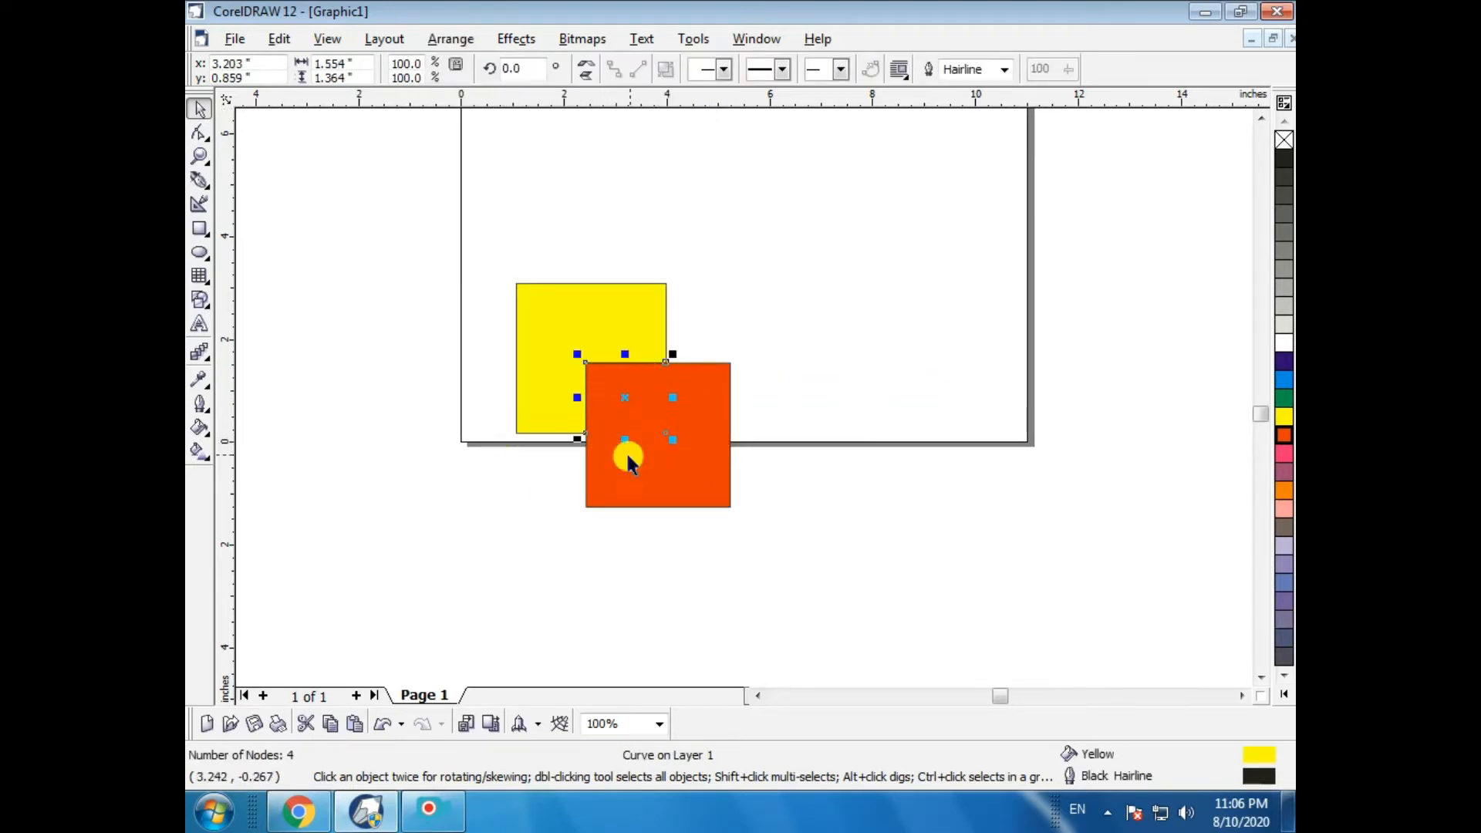
{"action": "left_click", "coordinate": [820, 457]}
- Send the red square back one position so the intersection shape shows on top
{"action": "left_click", "coordinate": [615, 397]}
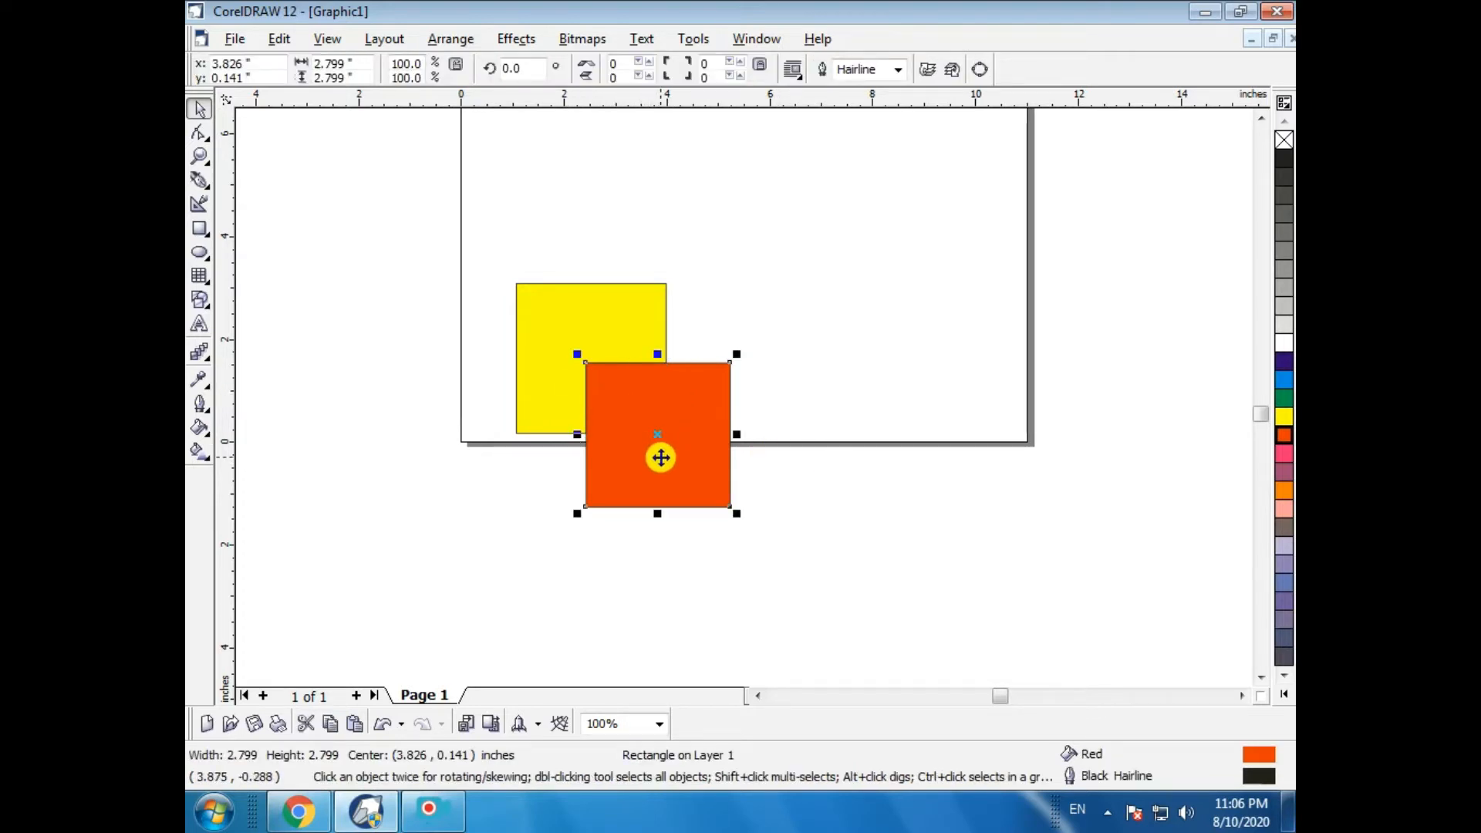
{"action": "left_click", "coordinate": [445, 41]}
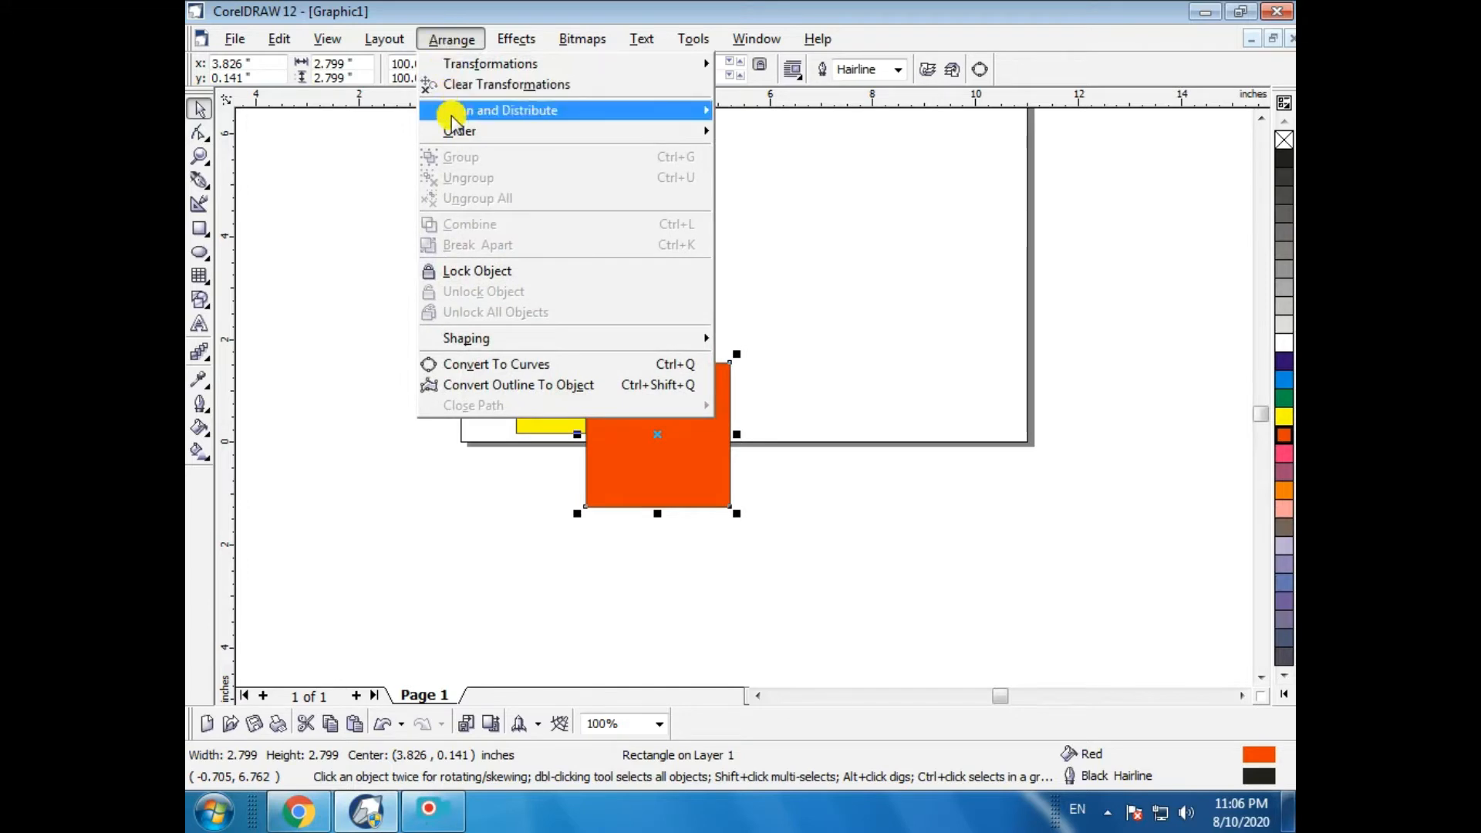
{"action": "mouse_move", "coordinate": [453, 120]}
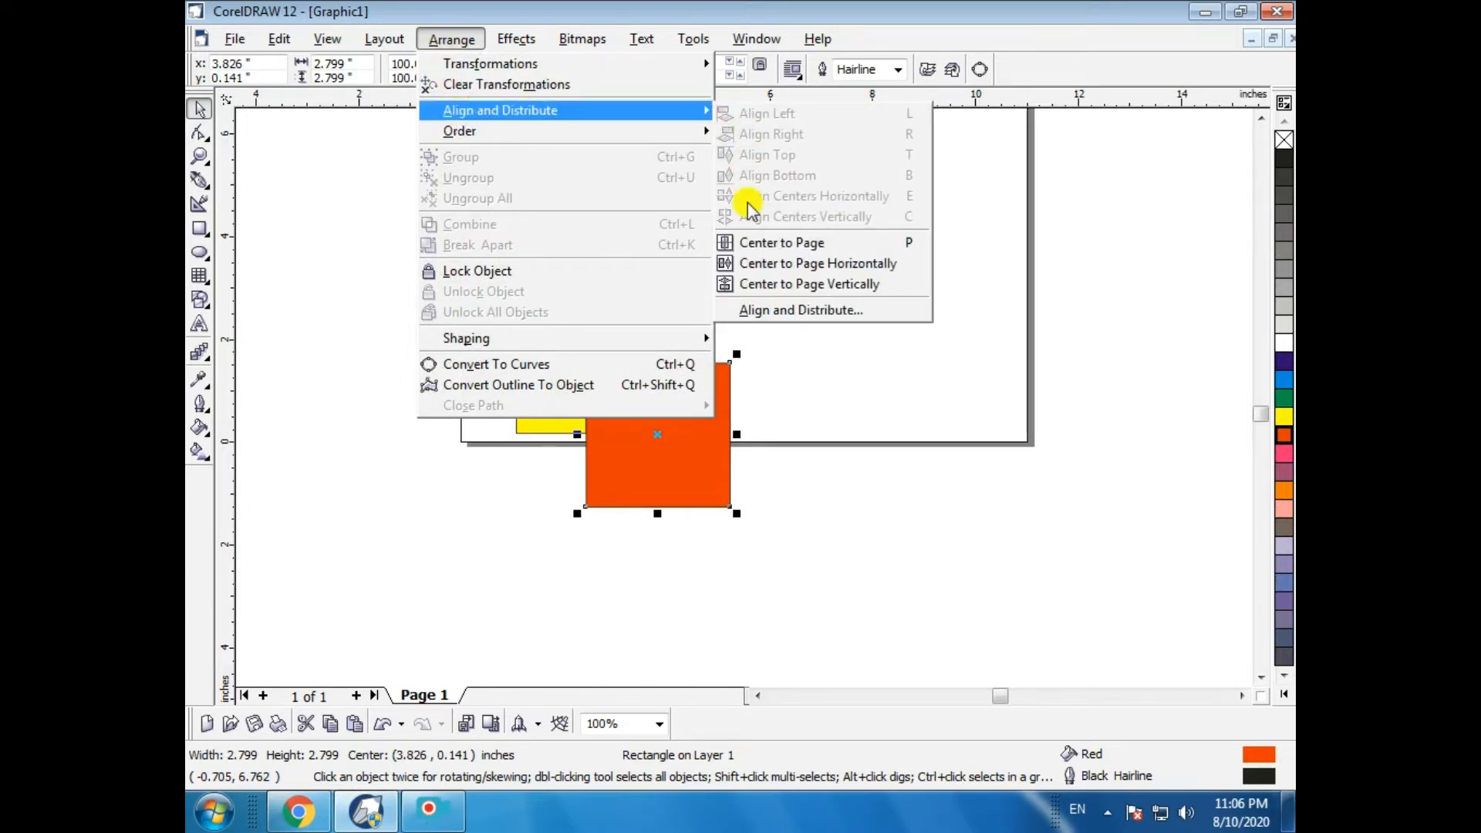
{"action": "mouse_move", "coordinate": [618, 130]}
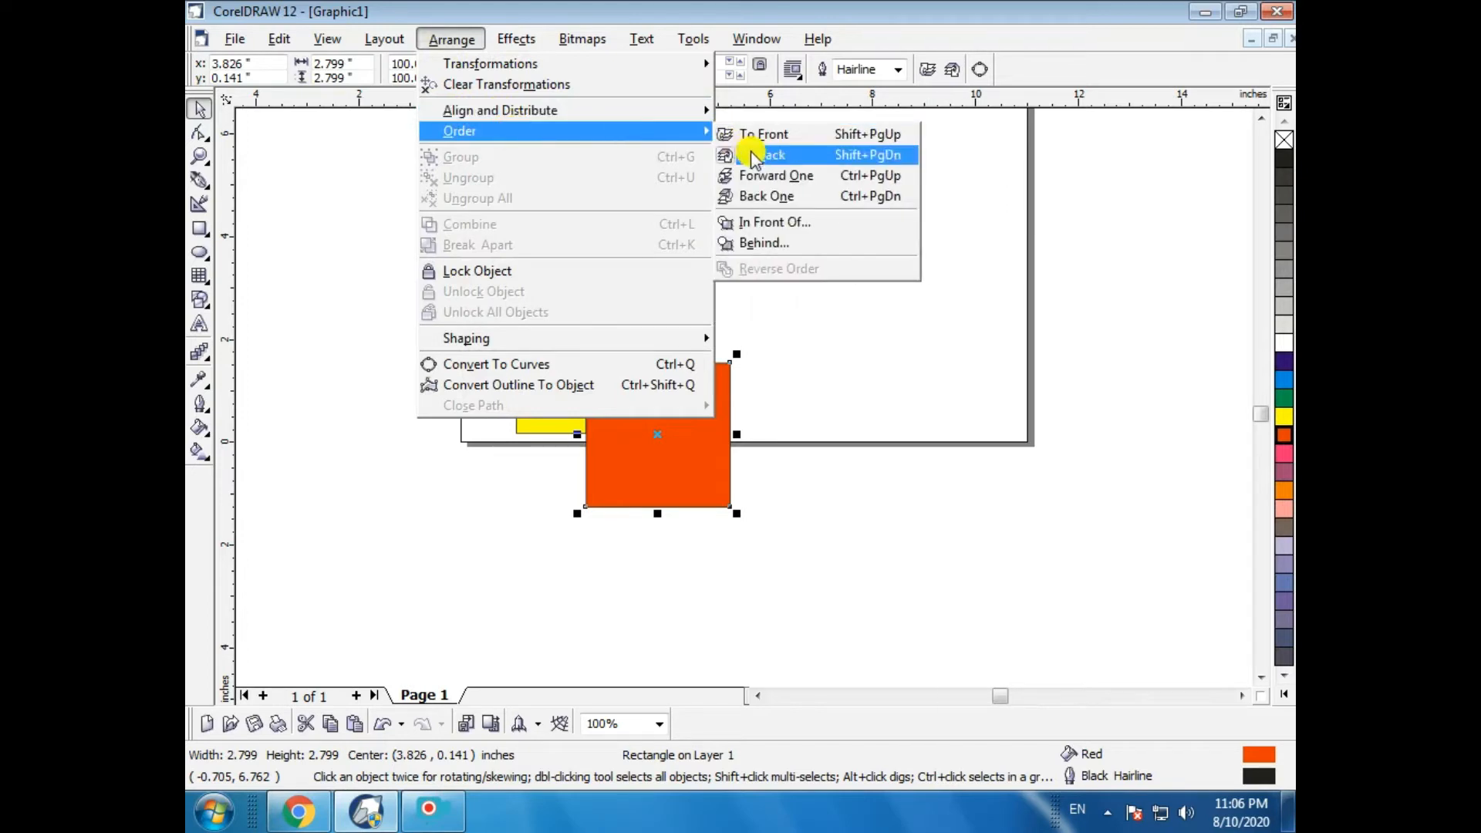
{"action": "left_click", "coordinate": [771, 194]}
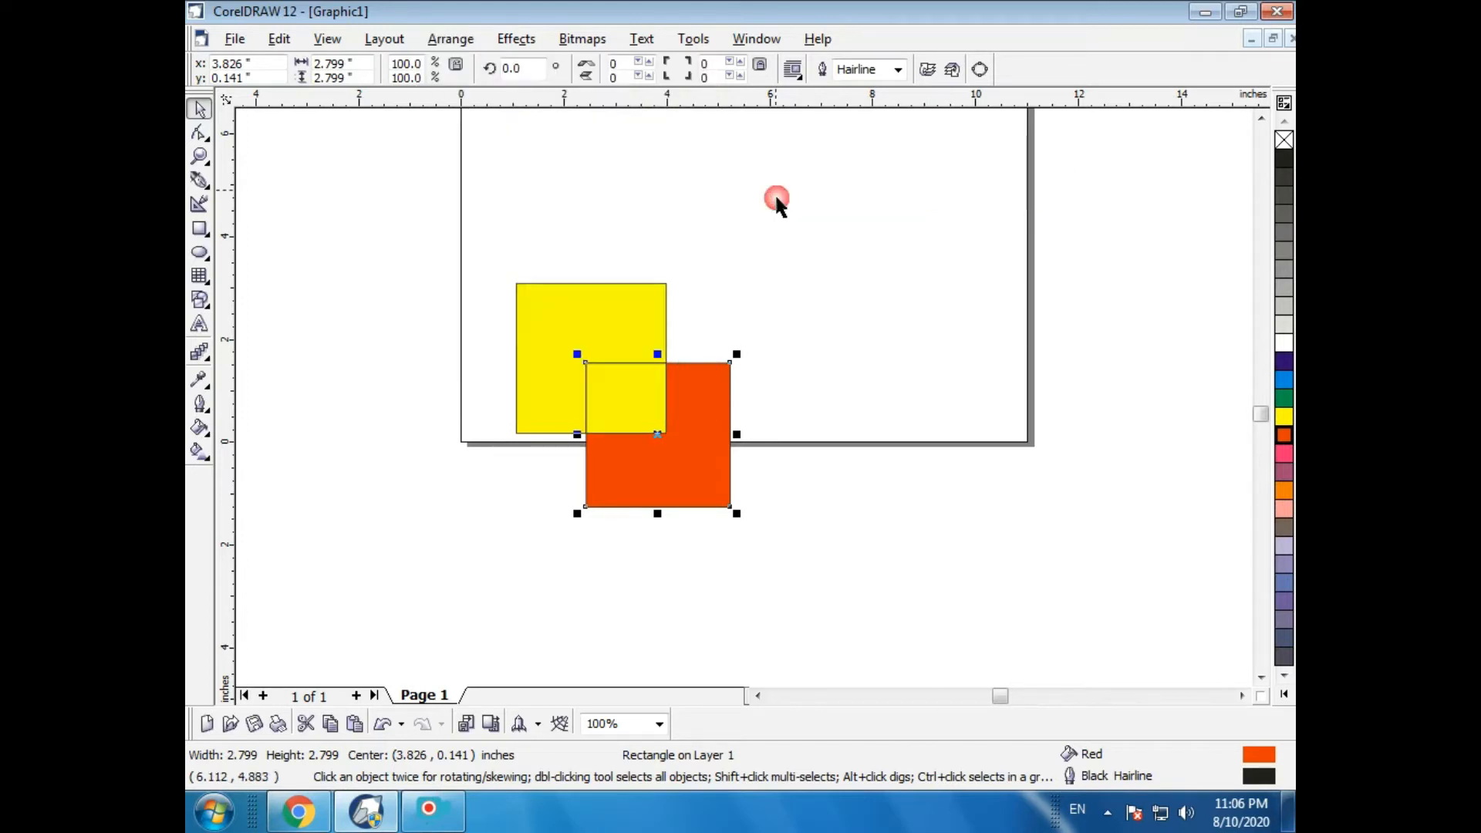
- Select the intersection shape and fill it with pink
{"action": "left_click", "coordinate": [773, 222]}
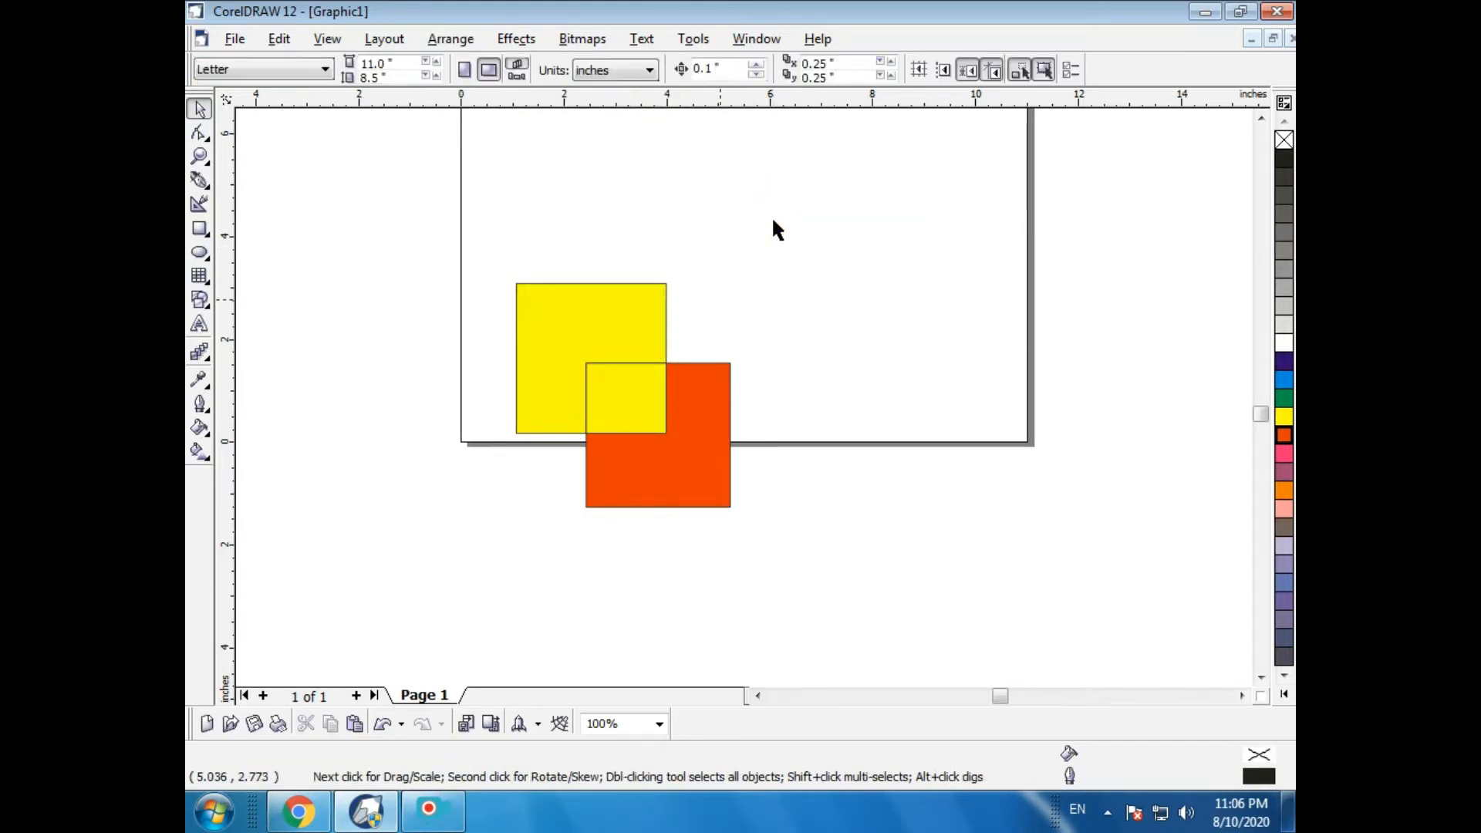
{"action": "left_click", "coordinate": [640, 402]}
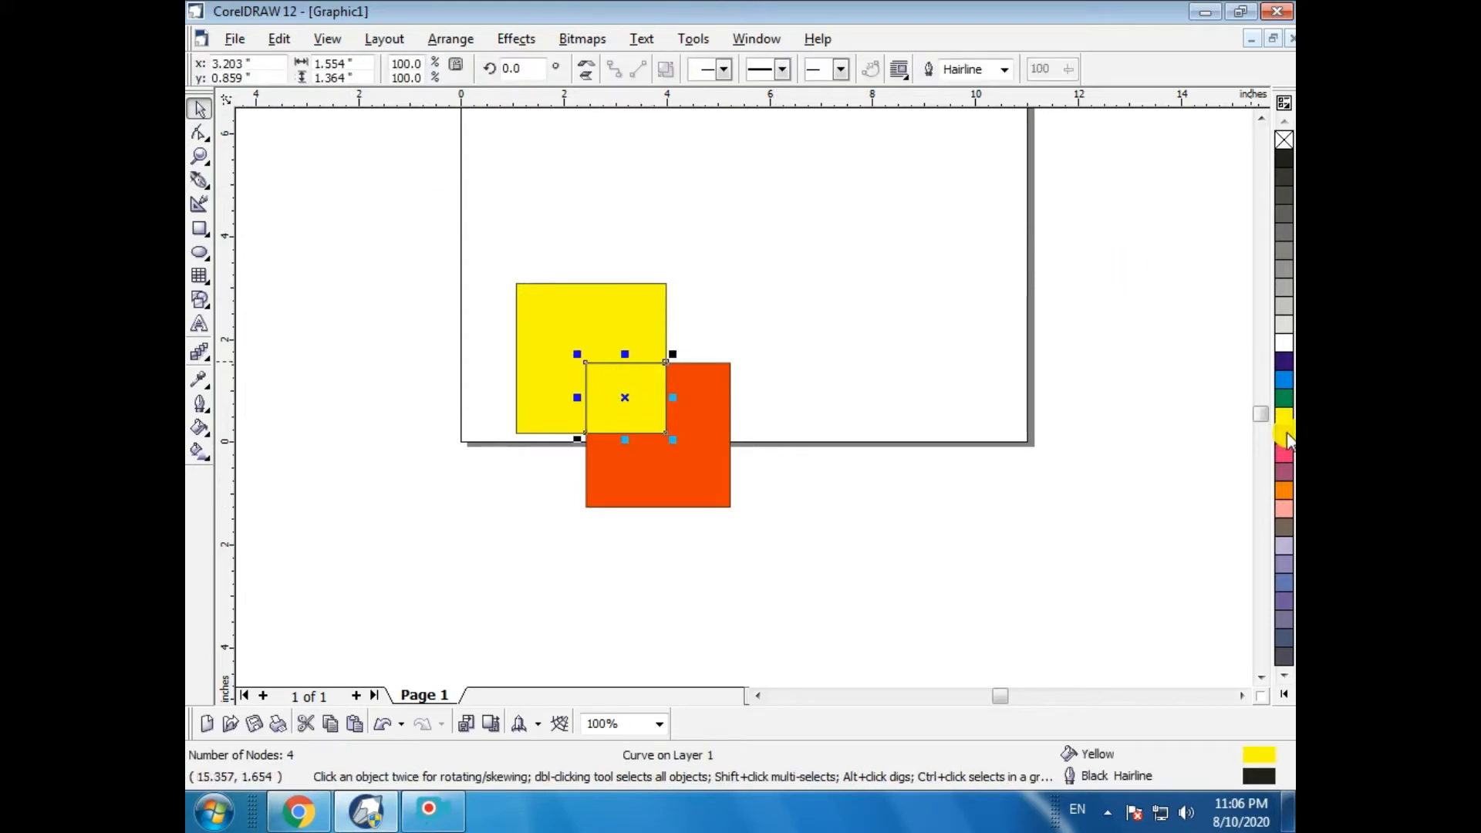
{"action": "left_click", "coordinate": [1284, 454]}
{"action": "left_click", "coordinate": [994, 451]}
- Select all three shapes, move them right, then drag the yellow square, red square and pink shape apart
{"action": "left_click_drag", "start_coordinate": [404, 205], "coordinate": [930, 644]}
{"action": "left_click", "coordinate": [452, 39]}
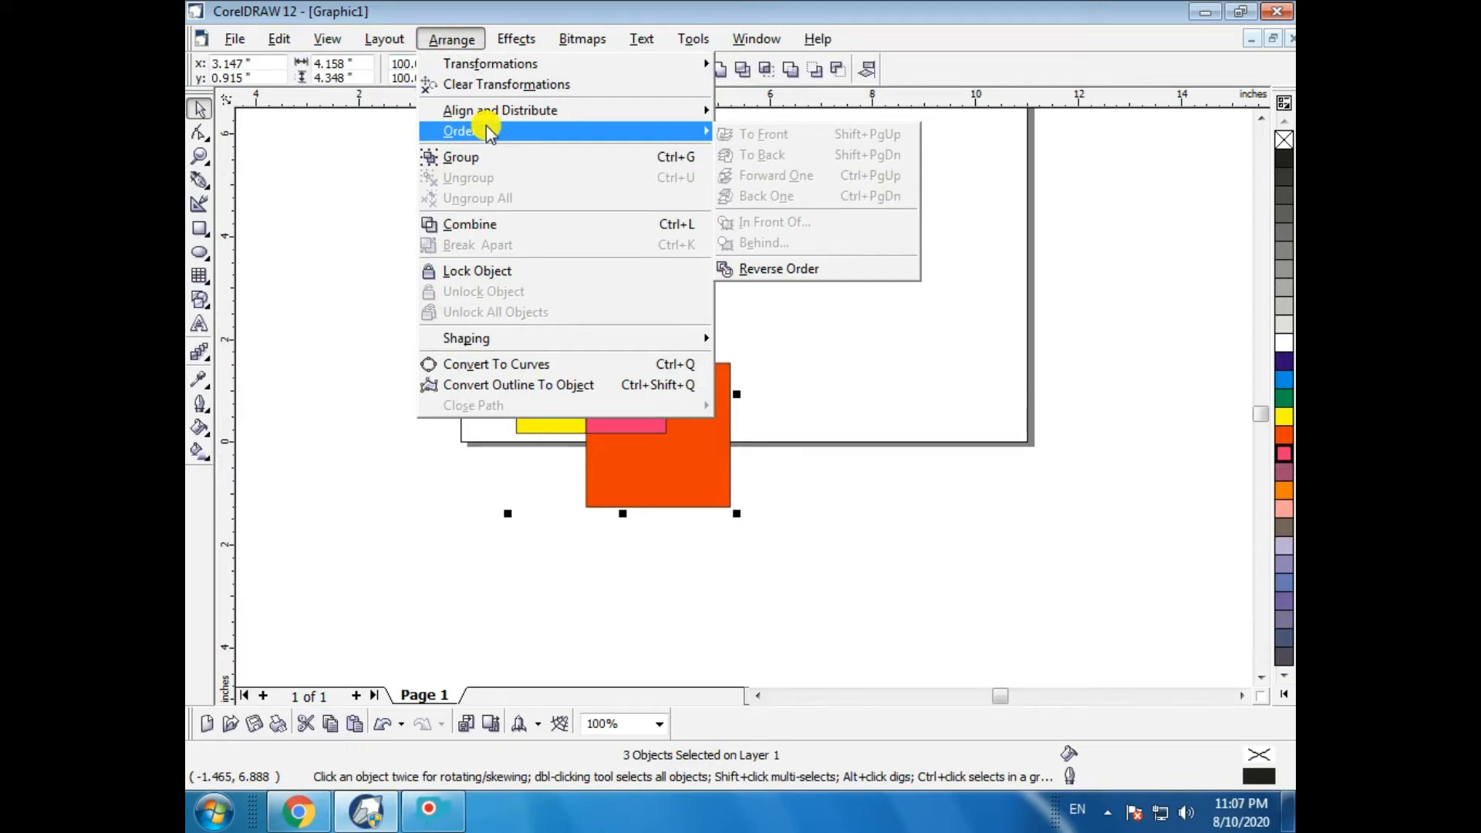
{"action": "left_click", "coordinate": [870, 394]}
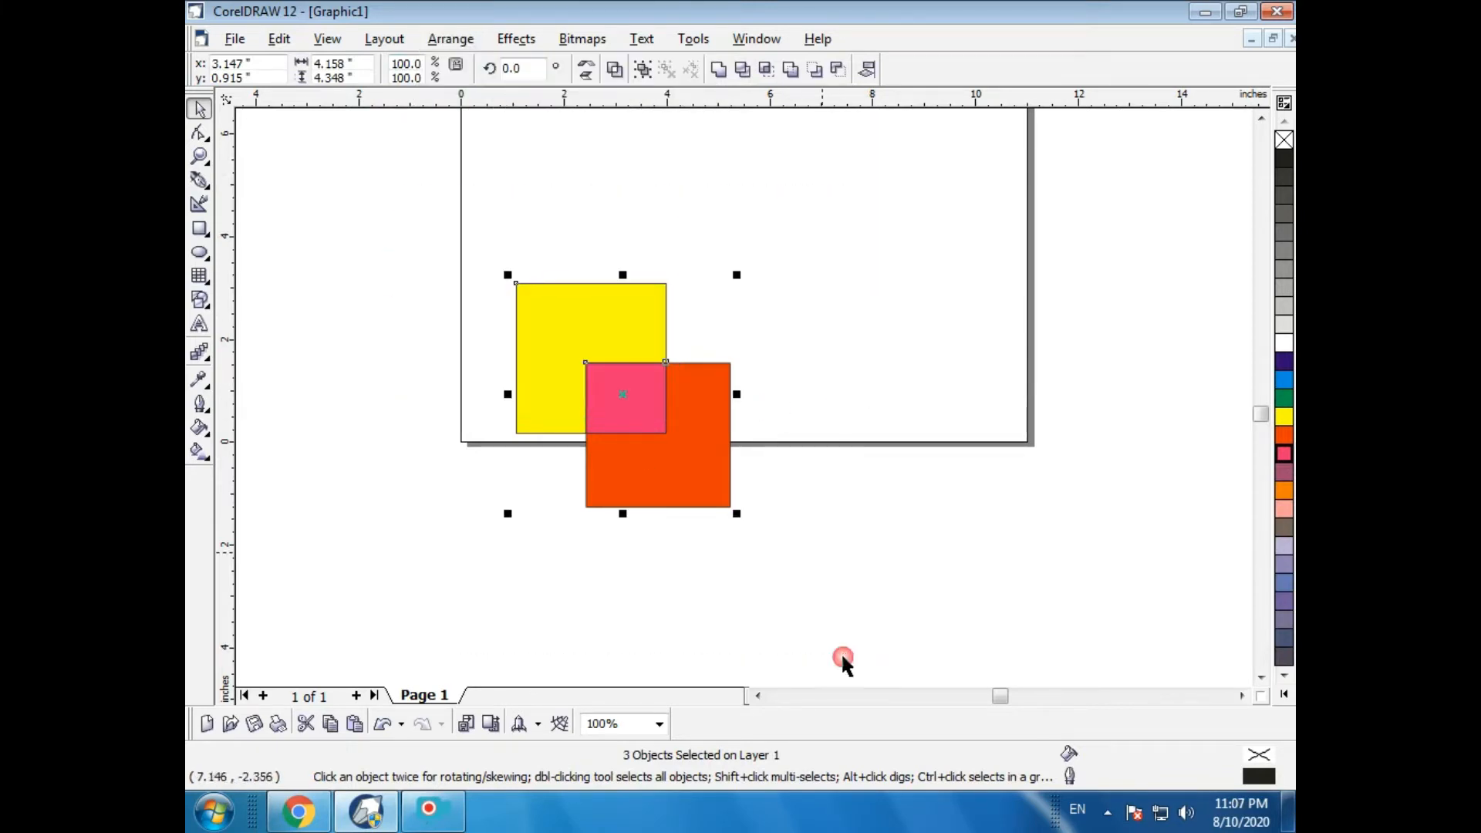
{"action": "left_click_drag", "start_coordinate": [612, 400], "coordinate": [760, 393]}
{"action": "key", "text": "Escape"}
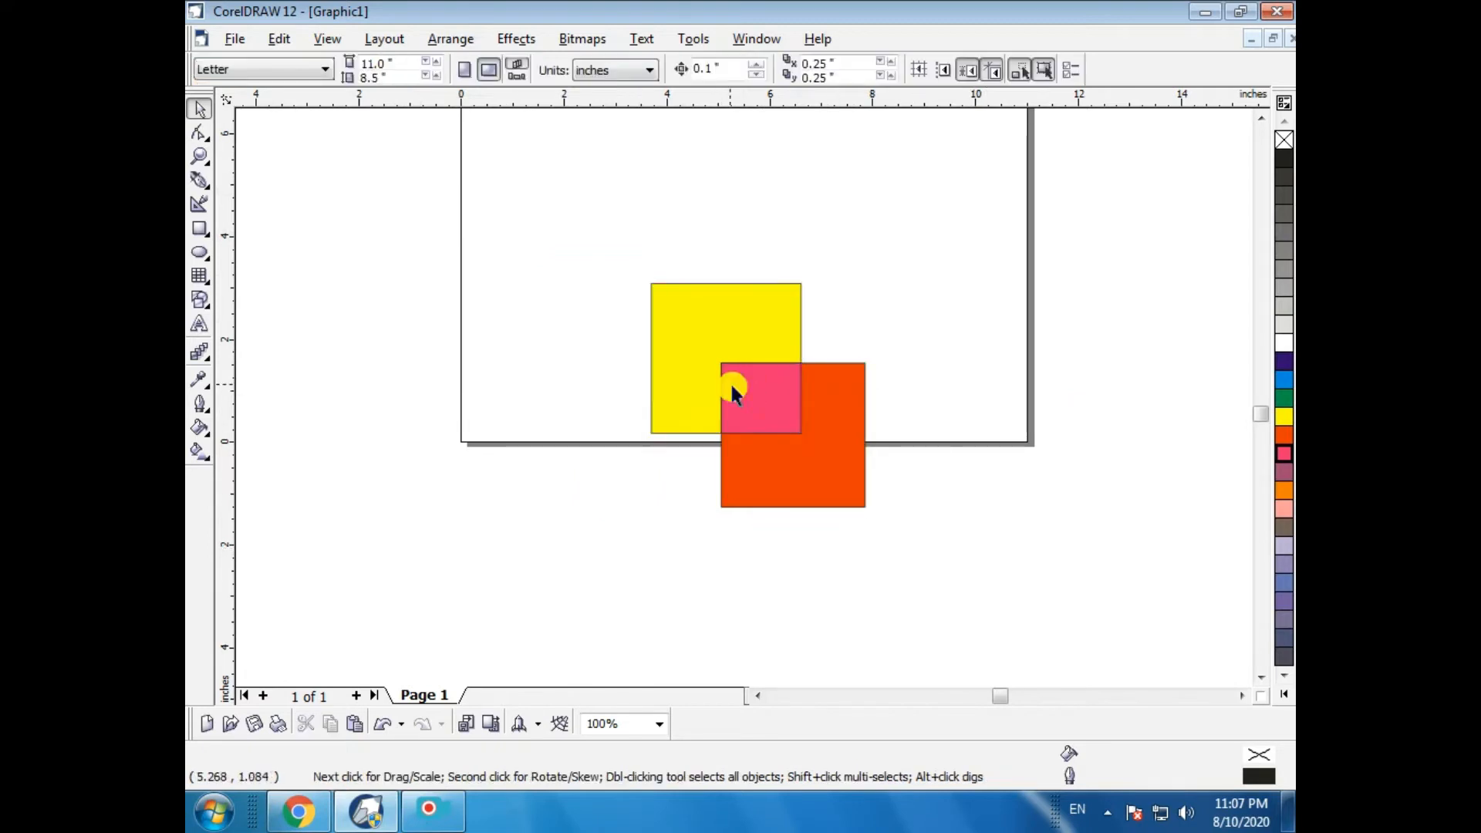
{"action": "left_click_drag", "start_coordinate": [702, 345], "coordinate": [570, 336]}
{"action": "left_click_drag", "start_coordinate": [838, 456], "coordinate": [953, 541]}
{"action": "left_click_drag", "start_coordinate": [757, 401], "coordinate": [559, 316]}
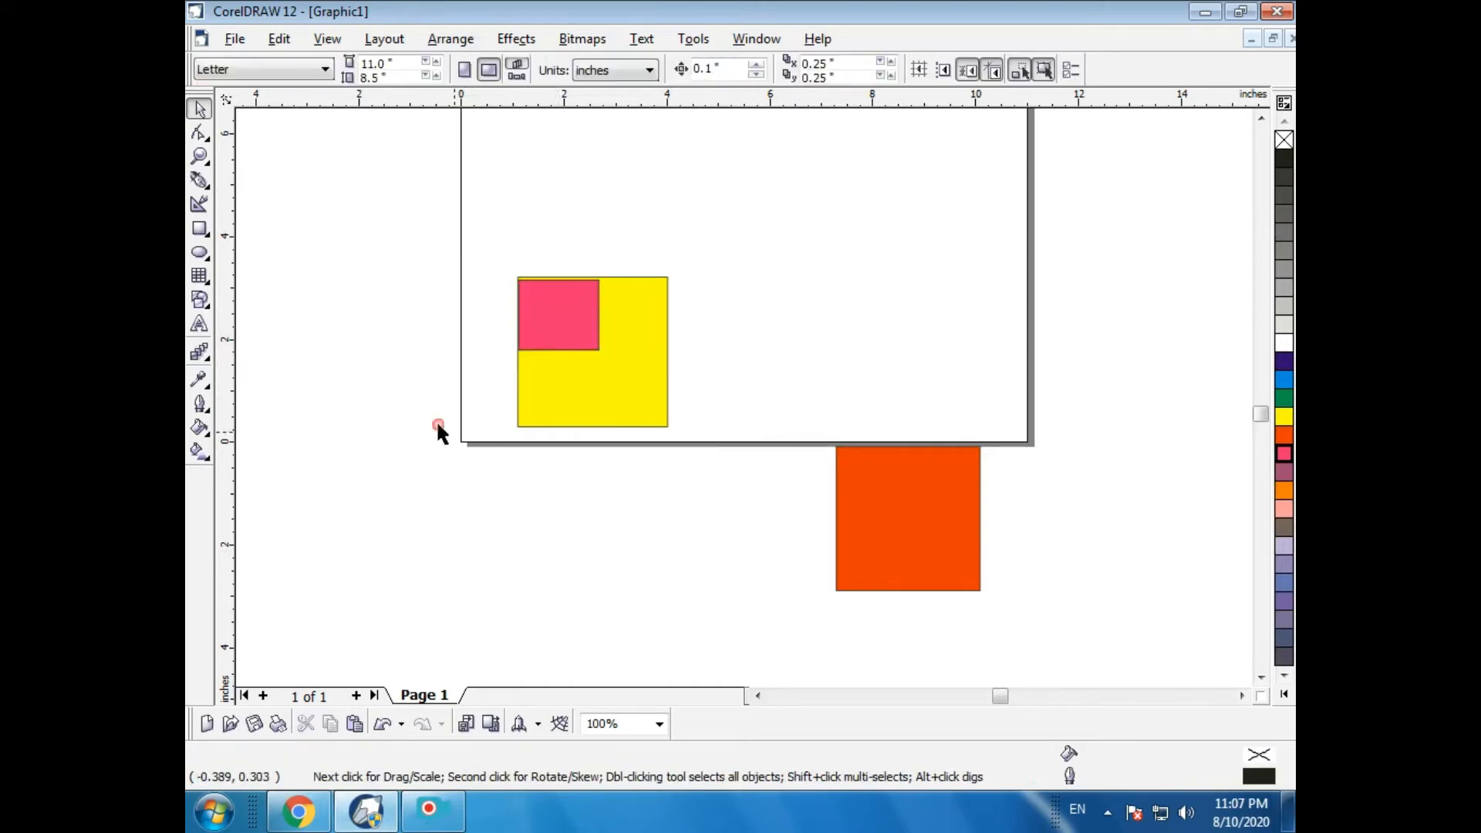
- Delete the yellow square, pink shape and red square
{"action": "left_click_drag", "start_coordinate": [483, 261], "coordinate": [716, 494]}
{"action": "key", "text": "Delete"}
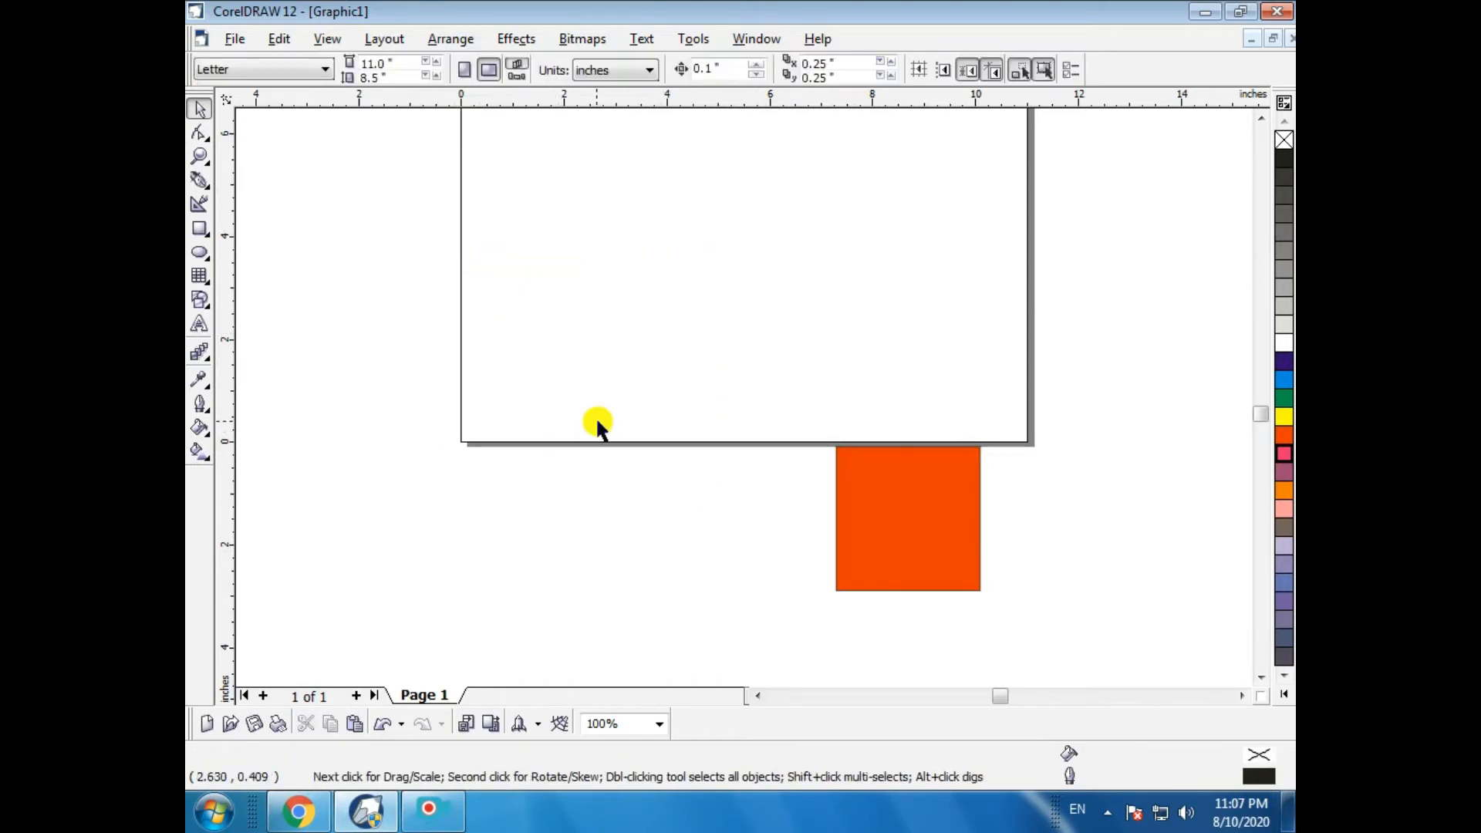
{"action": "left_click", "coordinate": [901, 569]}
{"action": "key", "text": "Delete"}
- Draw a circle about 4.3 inches wide and fill it with blue
{"action": "left_click", "coordinate": [199, 254]}
{"action": "left_click_drag", "start_coordinate": [540, 311], "coordinate": [764, 534]}
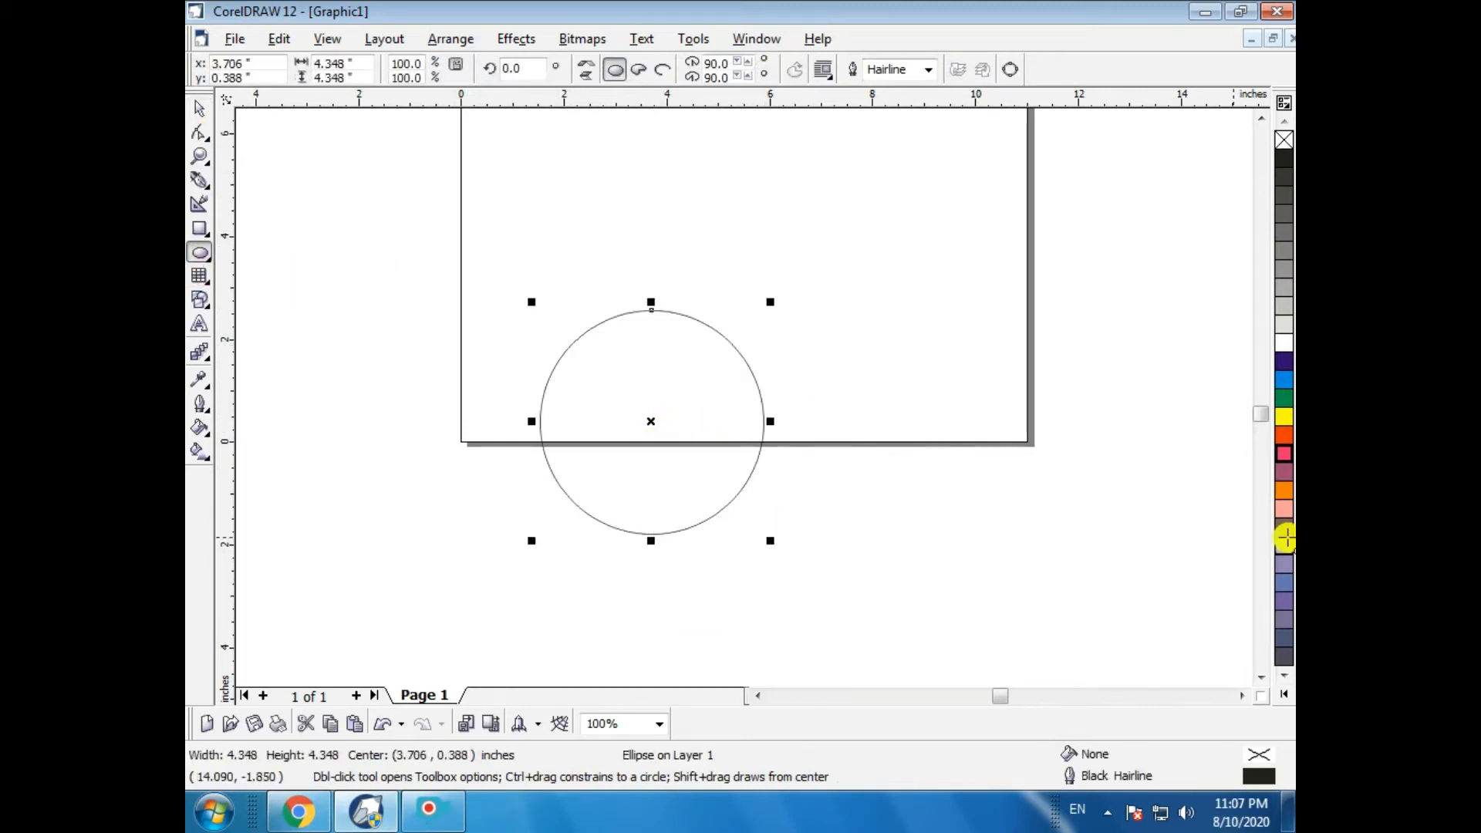
{"action": "left_click", "coordinate": [1285, 360]}
- Make a copy of the circle on top, fill it white and remove its outline
{"action": "left_click", "coordinate": [199, 109]}
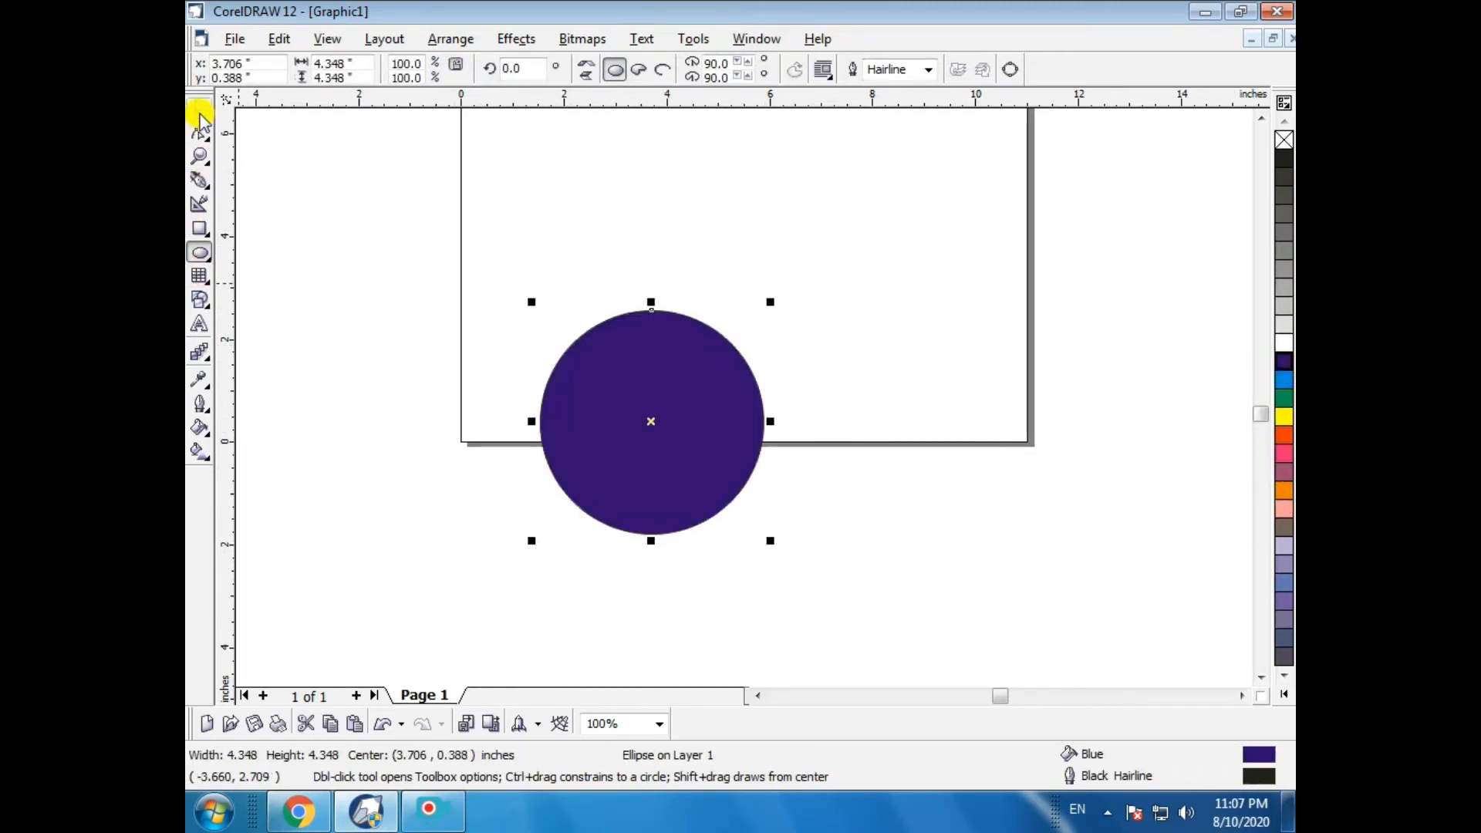
{"action": "left_click", "coordinate": [712, 486]}
{"action": "key", "text": "Escape"}
{"action": "left_click", "coordinate": [596, 460]}
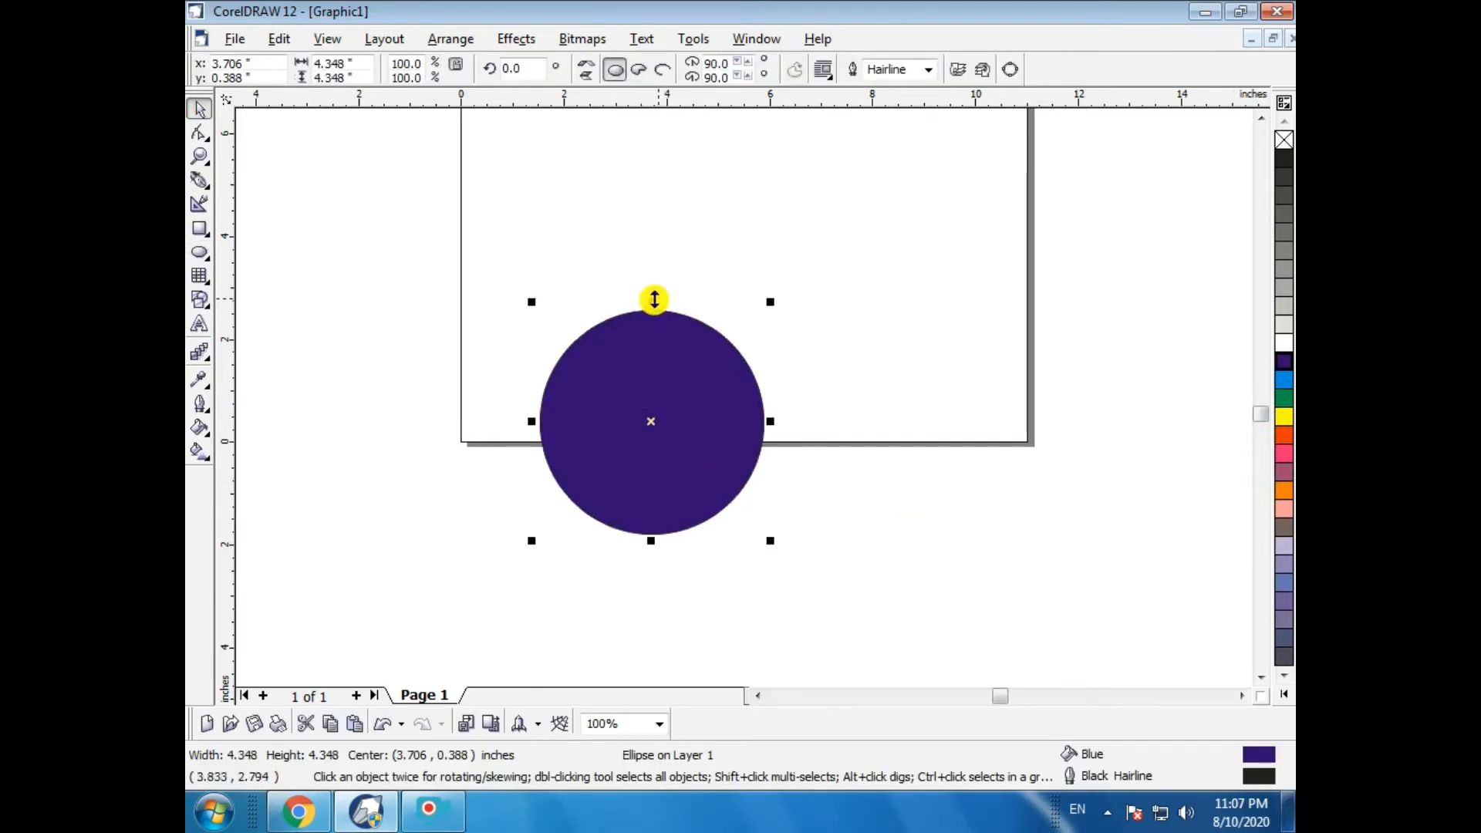
{"action": "left_click", "coordinate": [1285, 343]}
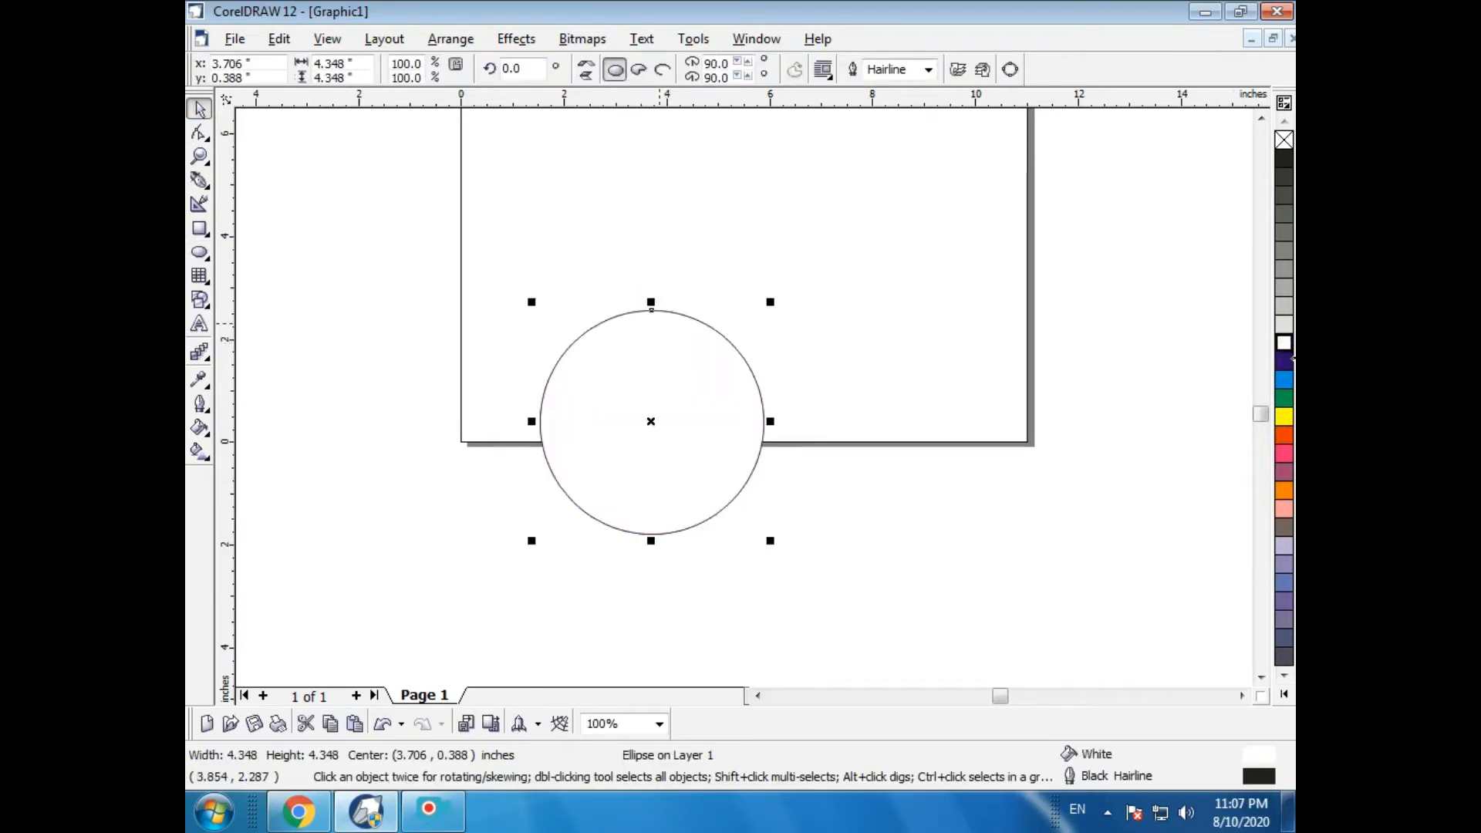
{"action": "right_click", "coordinate": [1284, 140]}
- Squash the white copy into an ellipse about 3.1 by 1.7 inches in the lower part of the blue circle
{"action": "left_click_drag", "start_coordinate": [651, 307], "coordinate": [651, 439]}
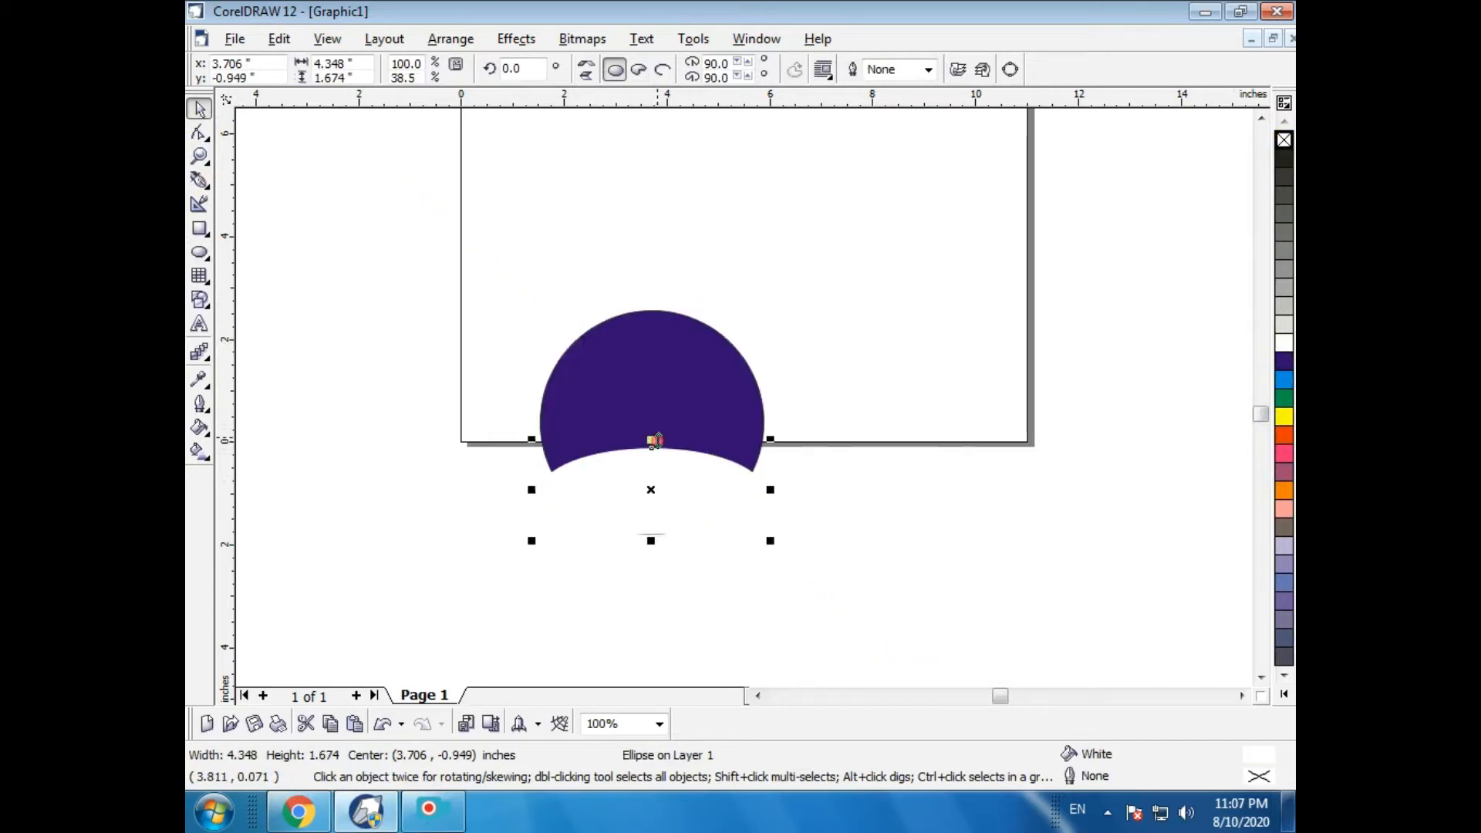
{"action": "left_click_drag", "start_coordinate": [530, 490], "coordinate": [628, 462]}
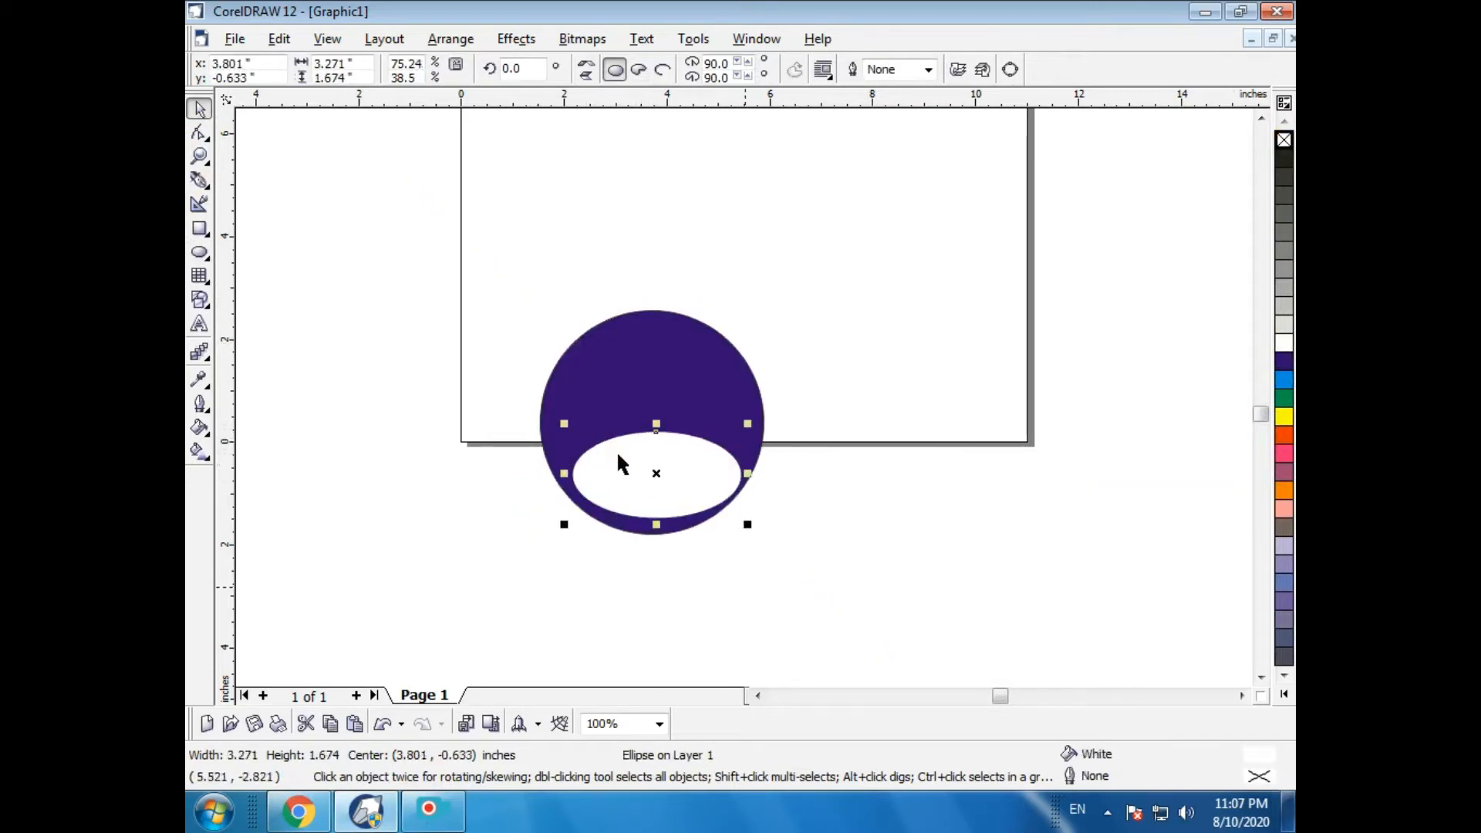
{"action": "left_click_drag", "start_coordinate": [744, 474], "coordinate": [738, 475]}
{"action": "left_click", "coordinate": [790, 543]}
{"action": "left_click", "coordinate": [654, 482]}
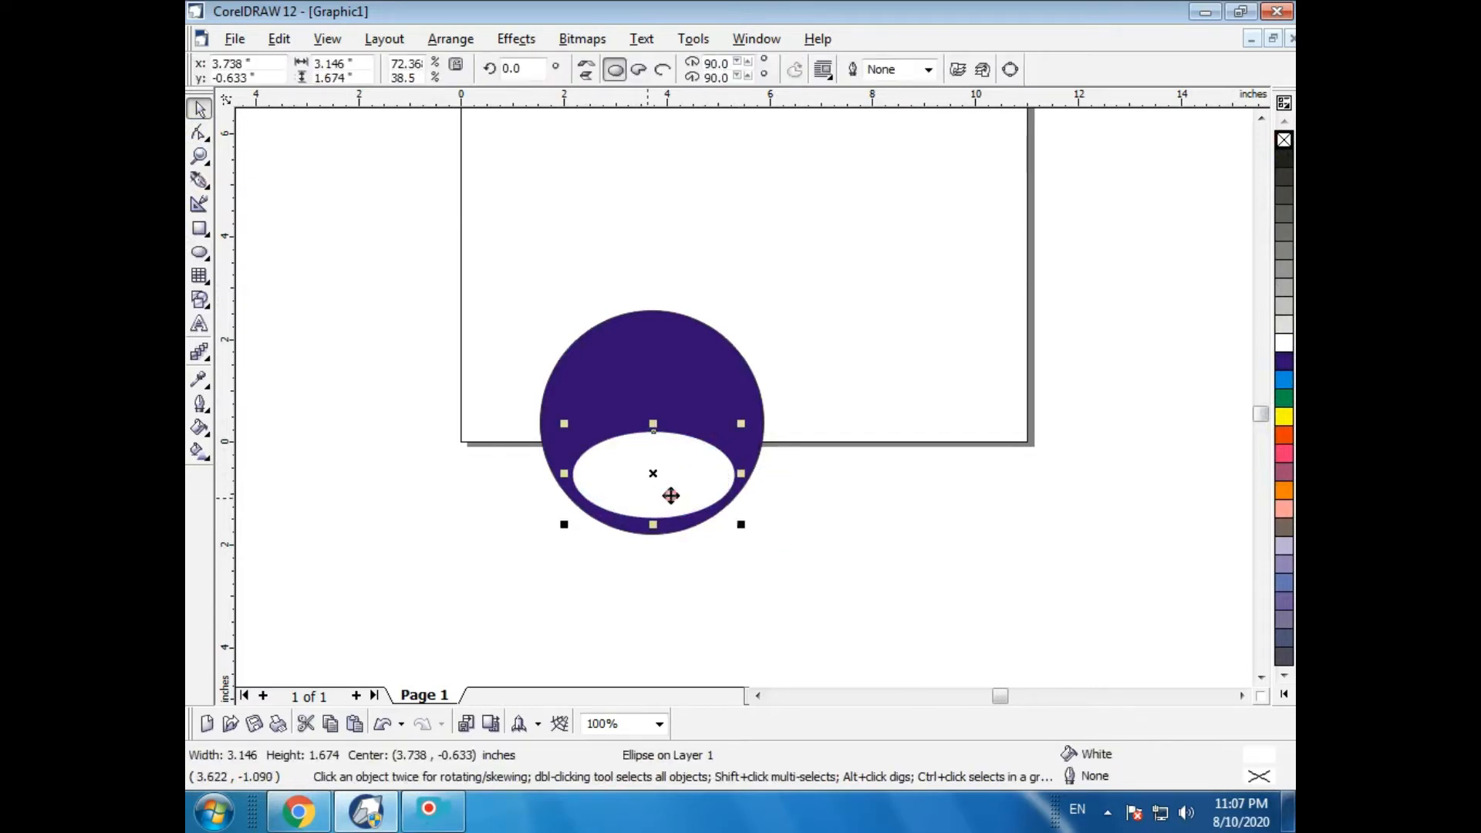
- Draw a tall narrow rectangle strip about 0.37 by 6.5 inches beside the page
{"action": "left_click", "coordinate": [199, 231]}
{"action": "left_click_drag", "start_coordinate": [334, 519], "coordinate": [372, 665]}
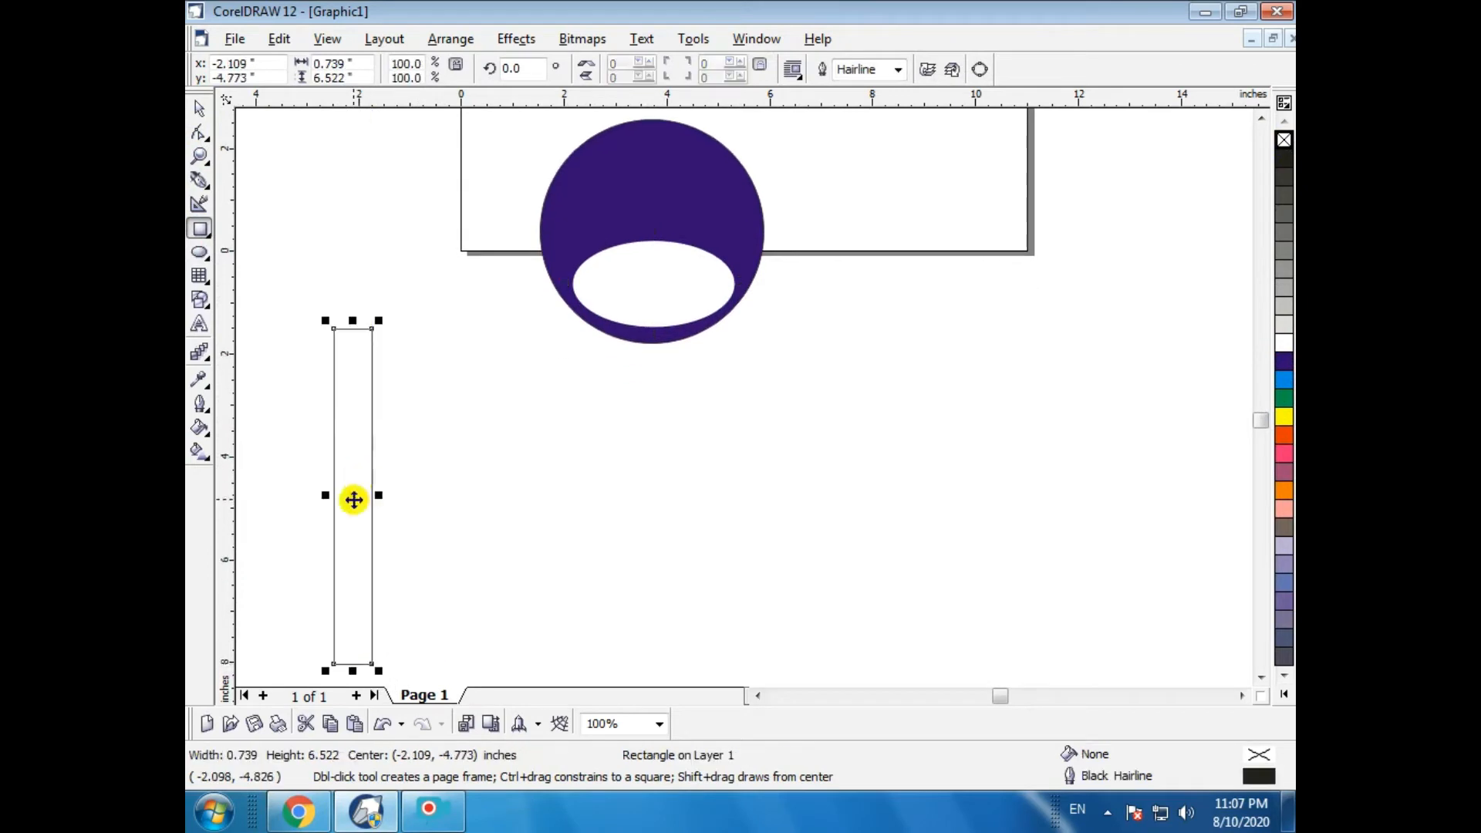
{"action": "left_click_drag", "start_coordinate": [379, 496], "coordinate": [360, 497]}
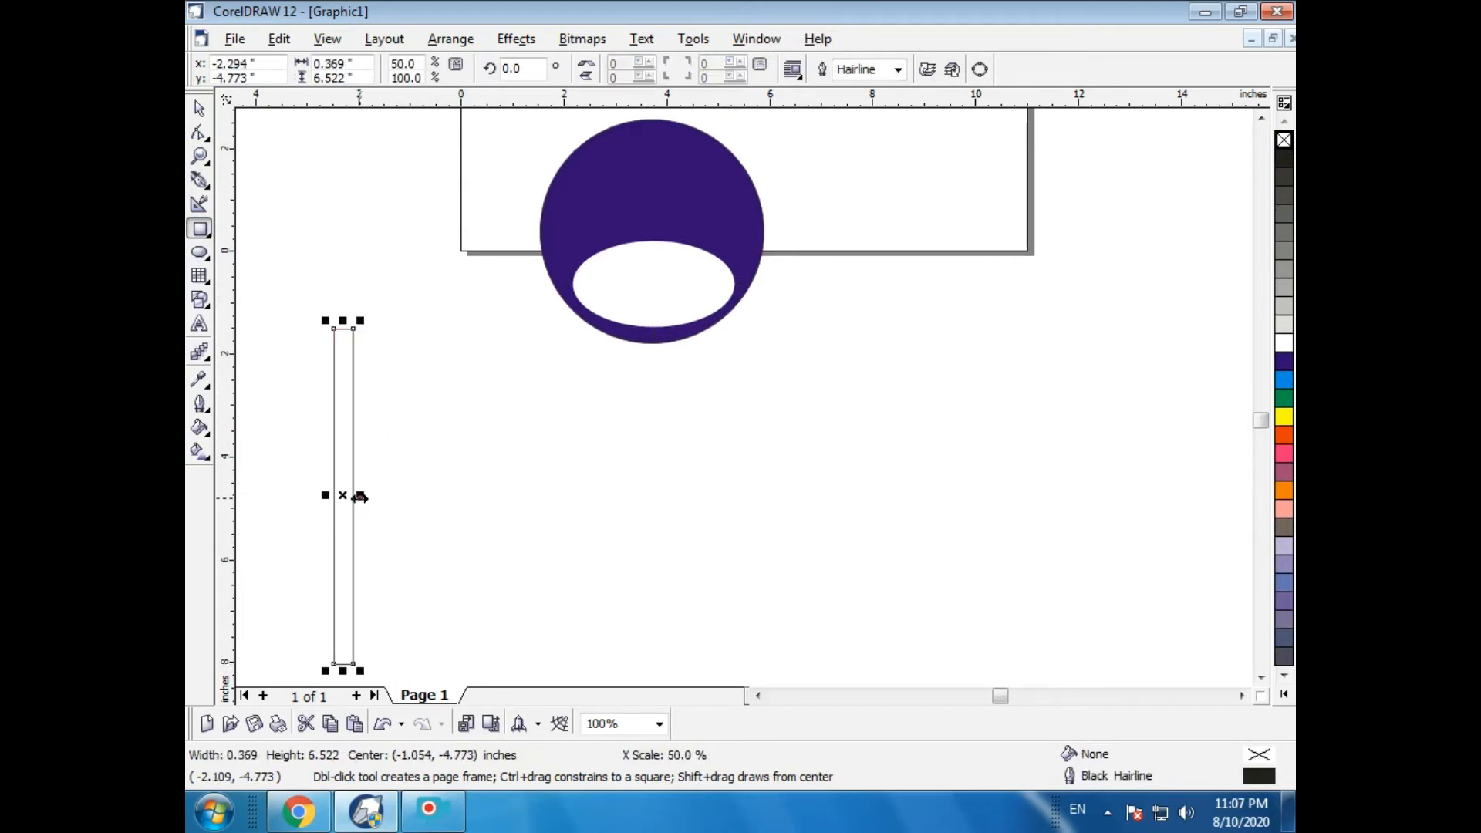
- Duplicate the strip repeatedly to form a row of seven side-by-side strips
{"action": "left_click", "coordinate": [194, 110]}
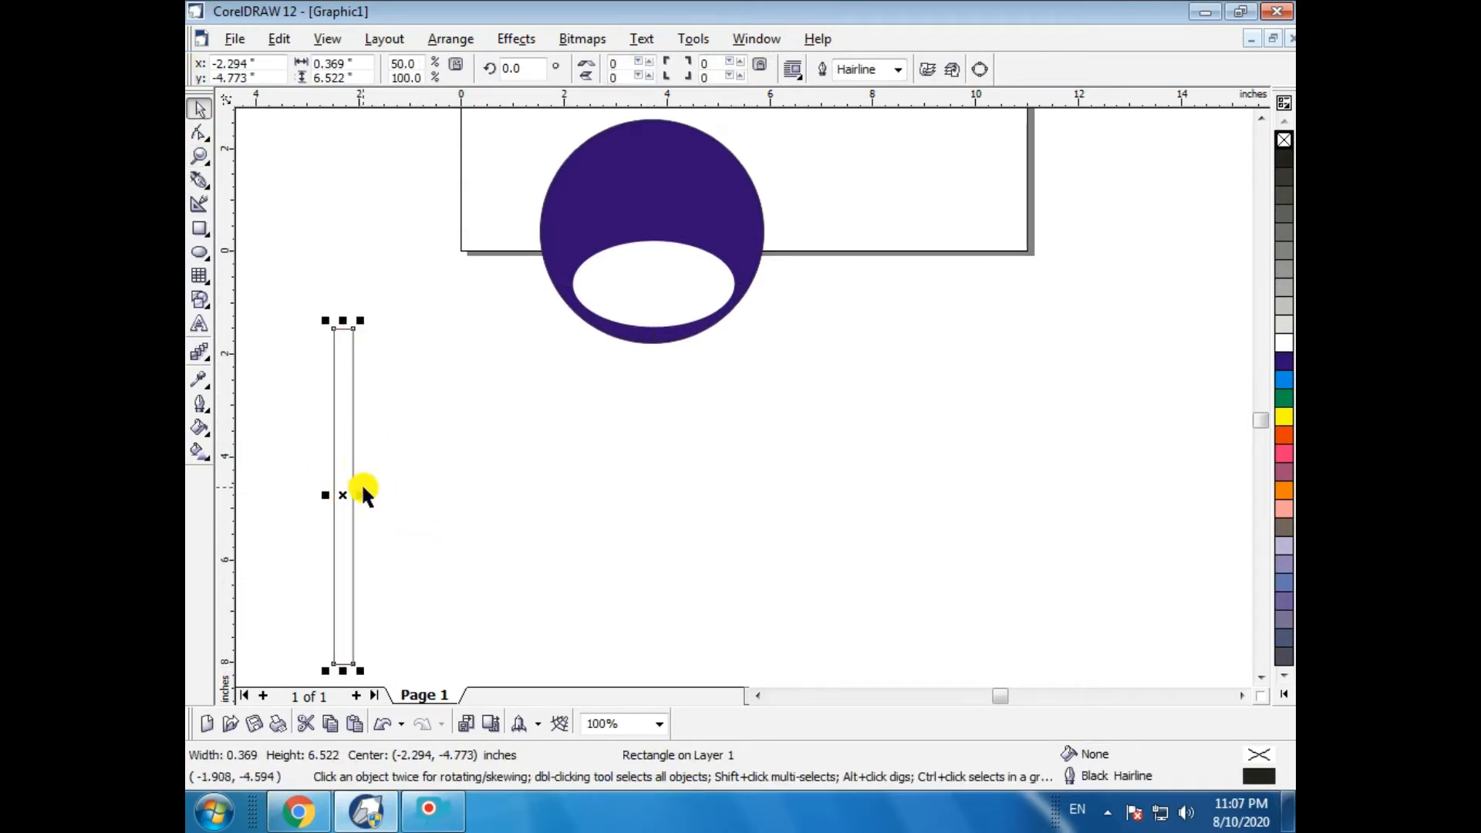
{"action": "left_click_drag", "start_coordinate": [344, 495], "coordinate": [384, 496]}
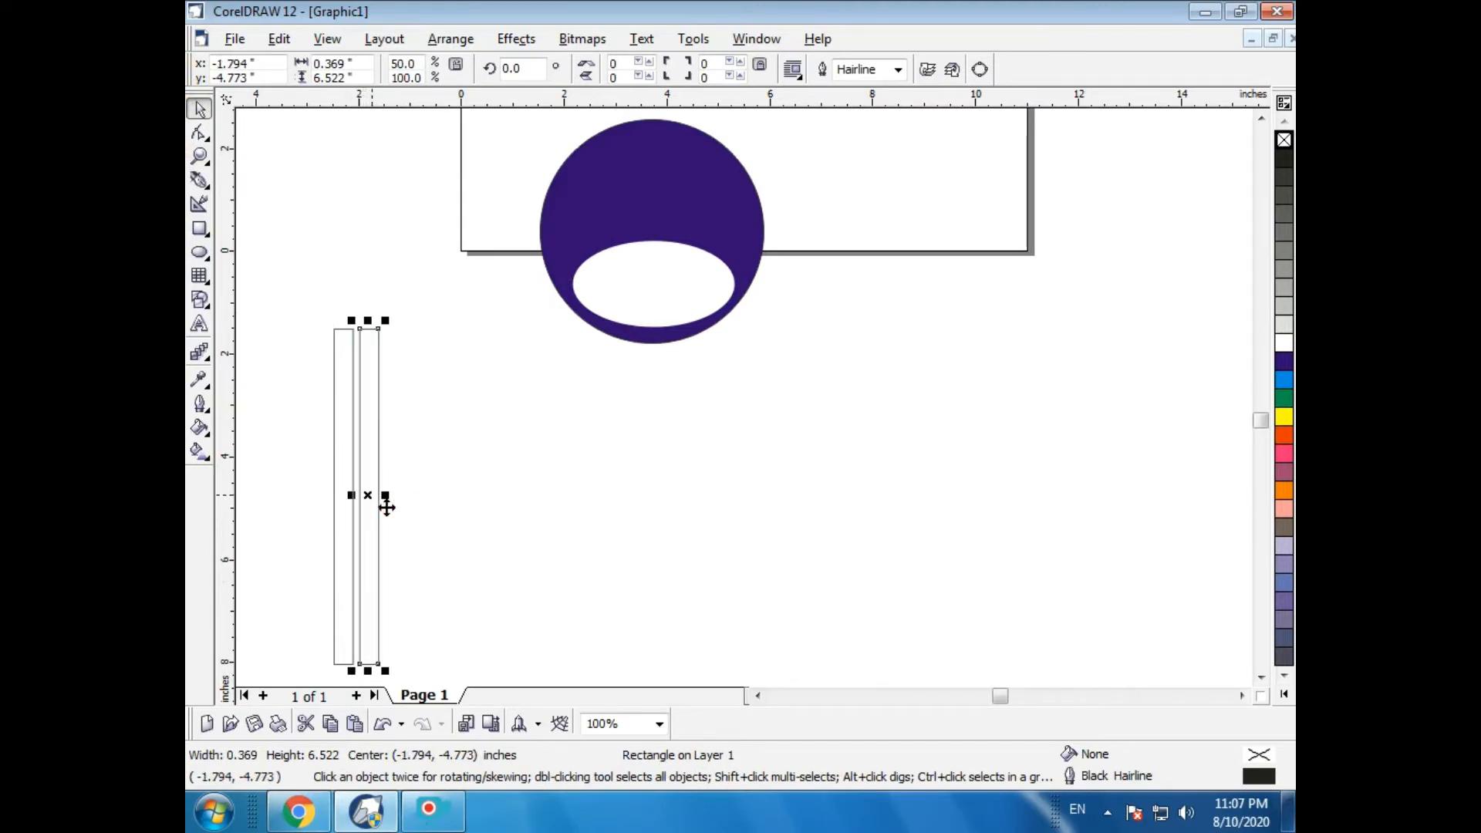
{"action": "key", "text": "ctrl+r"}
{"action": "key", "text": "ctrl+r"}
{"action": "key", "text": "ctrl+r"}
{"action": "key", "text": "ctrl+r"}
{"action": "key", "text": "ctrl+r"}
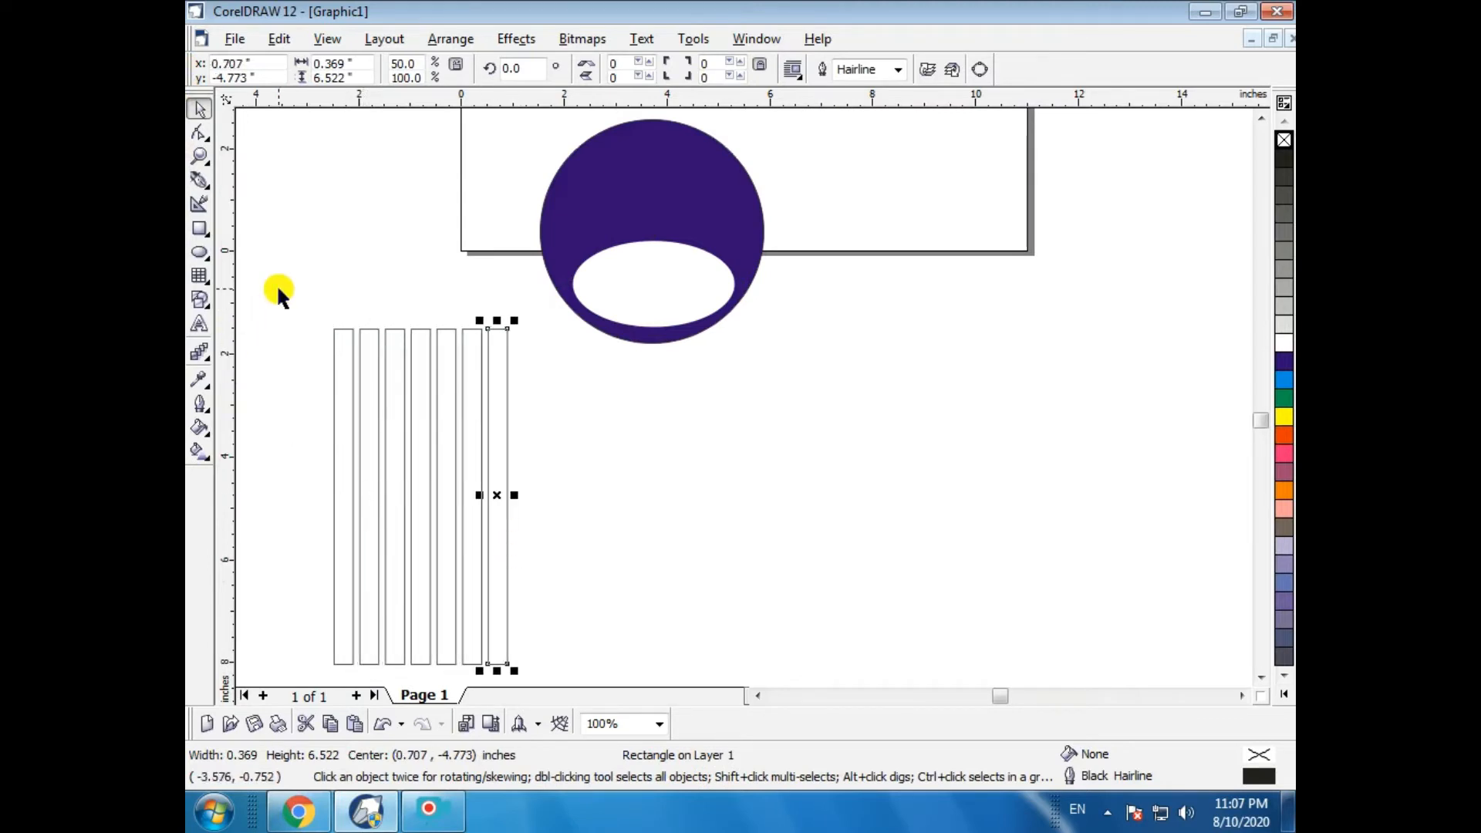
- Select all seven strips and group them
{"action": "left_click_drag", "start_coordinate": [278, 289], "coordinate": [527, 495]}
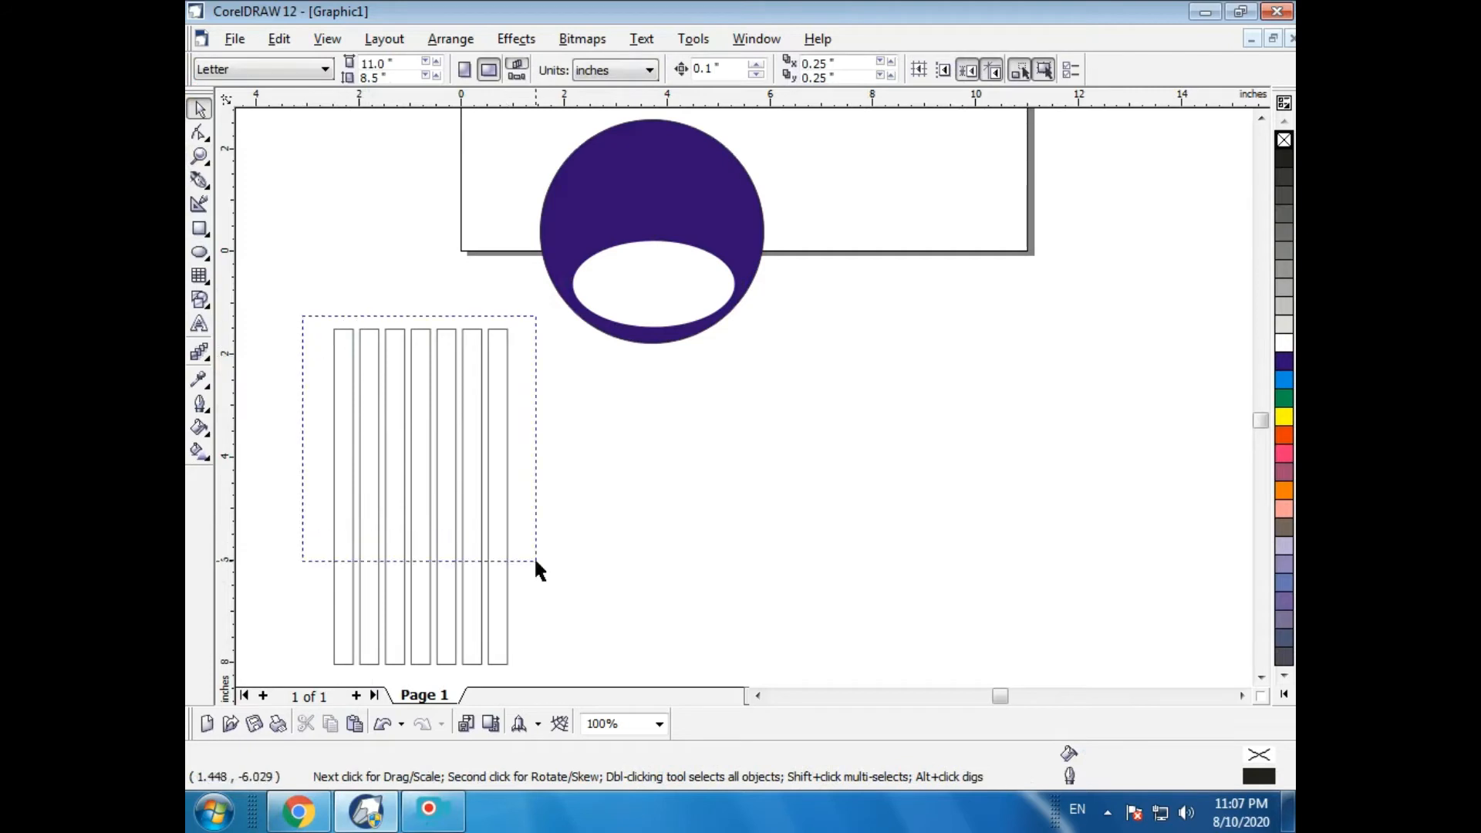
{"action": "left_click_drag", "start_coordinate": [535, 562], "coordinate": [535, 561]}
{"action": "left_click", "coordinate": [444, 507]}
{"action": "left_click_drag", "start_coordinate": [301, 330], "coordinate": [555, 561]}
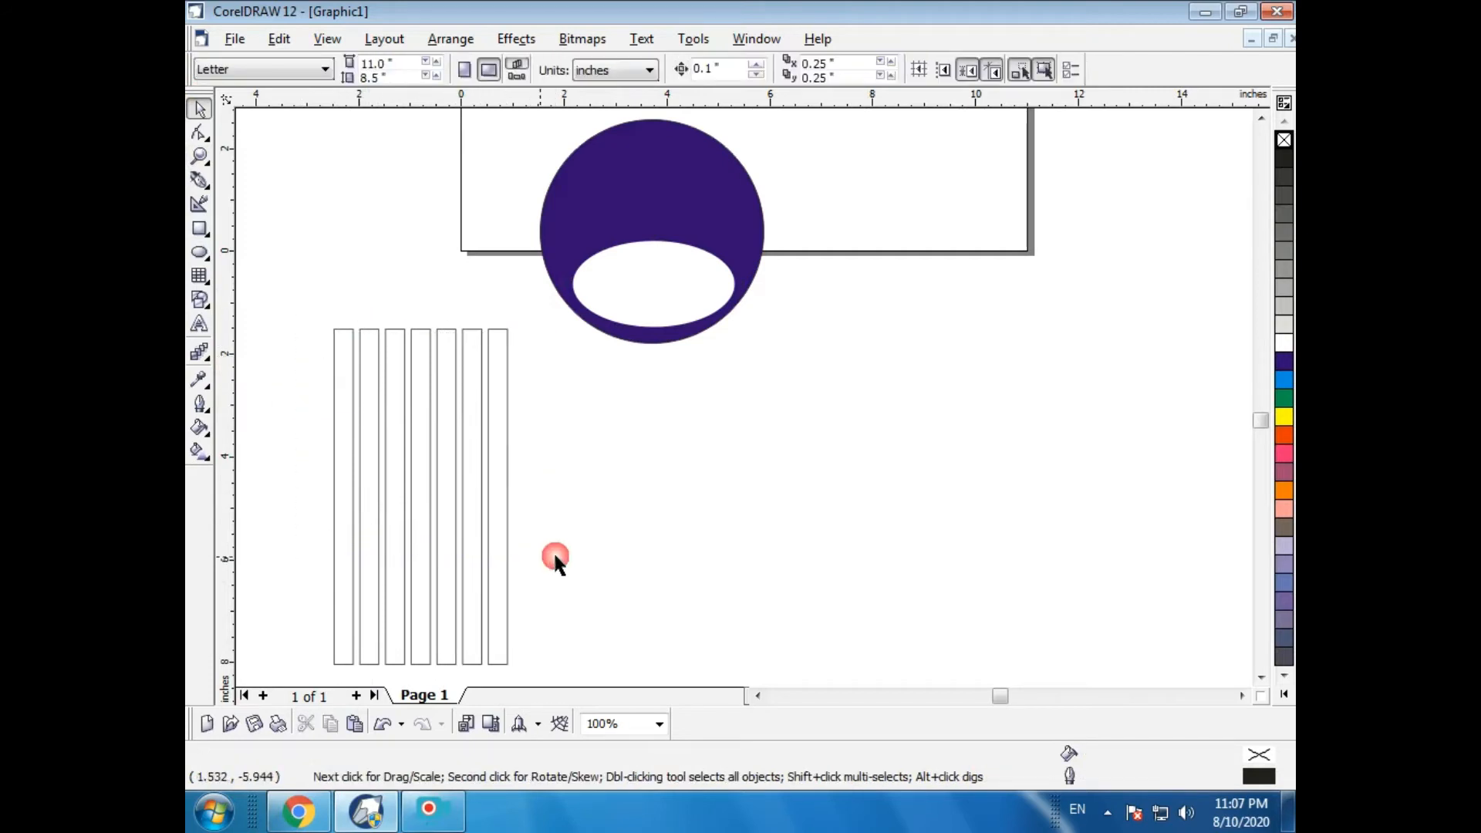
{"action": "scroll", "coordinate": [555, 561], "scroll_direction": "down", "scroll_amount": 1}
{"action": "left_click_drag", "start_coordinate": [348, 396], "coordinate": [512, 652]}
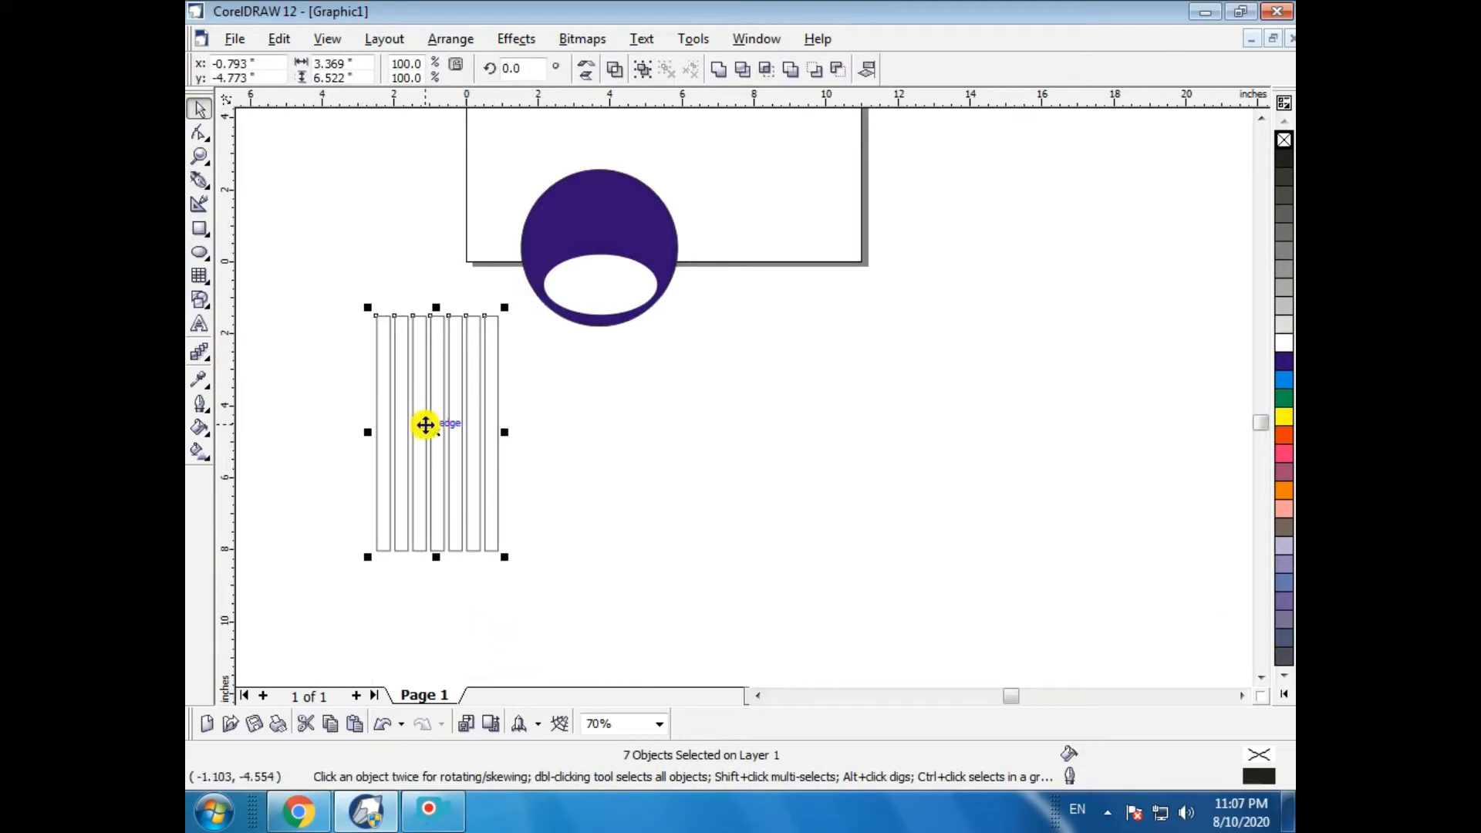
{"action": "key", "text": "ctrl+g"}
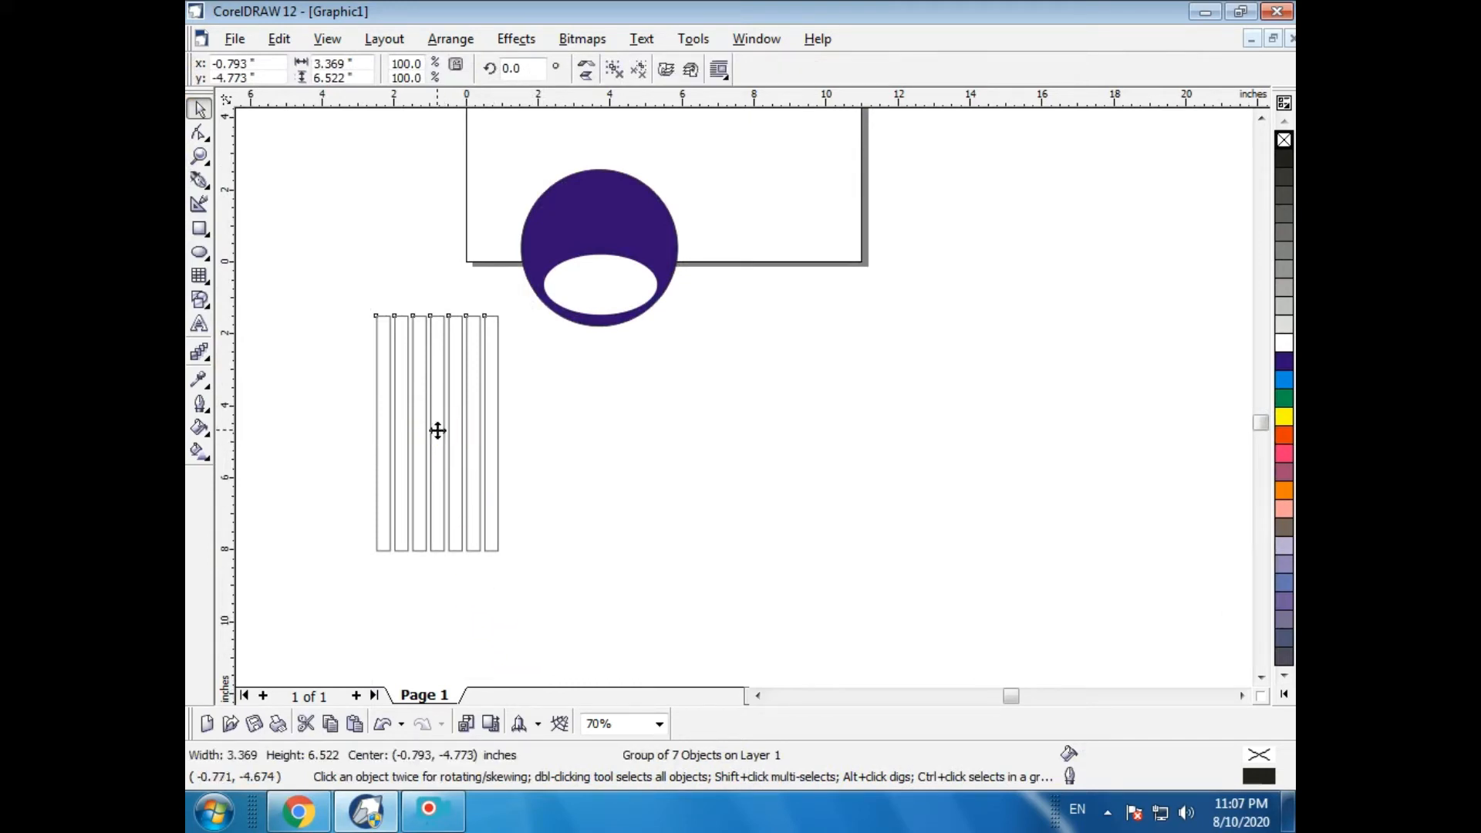
- Move the strip group so the tops of the strips sit inside the white ellipse
{"action": "left_click_drag", "start_coordinate": [437, 431], "coordinate": [600, 398]}
{"action": "key", "text": "z"}
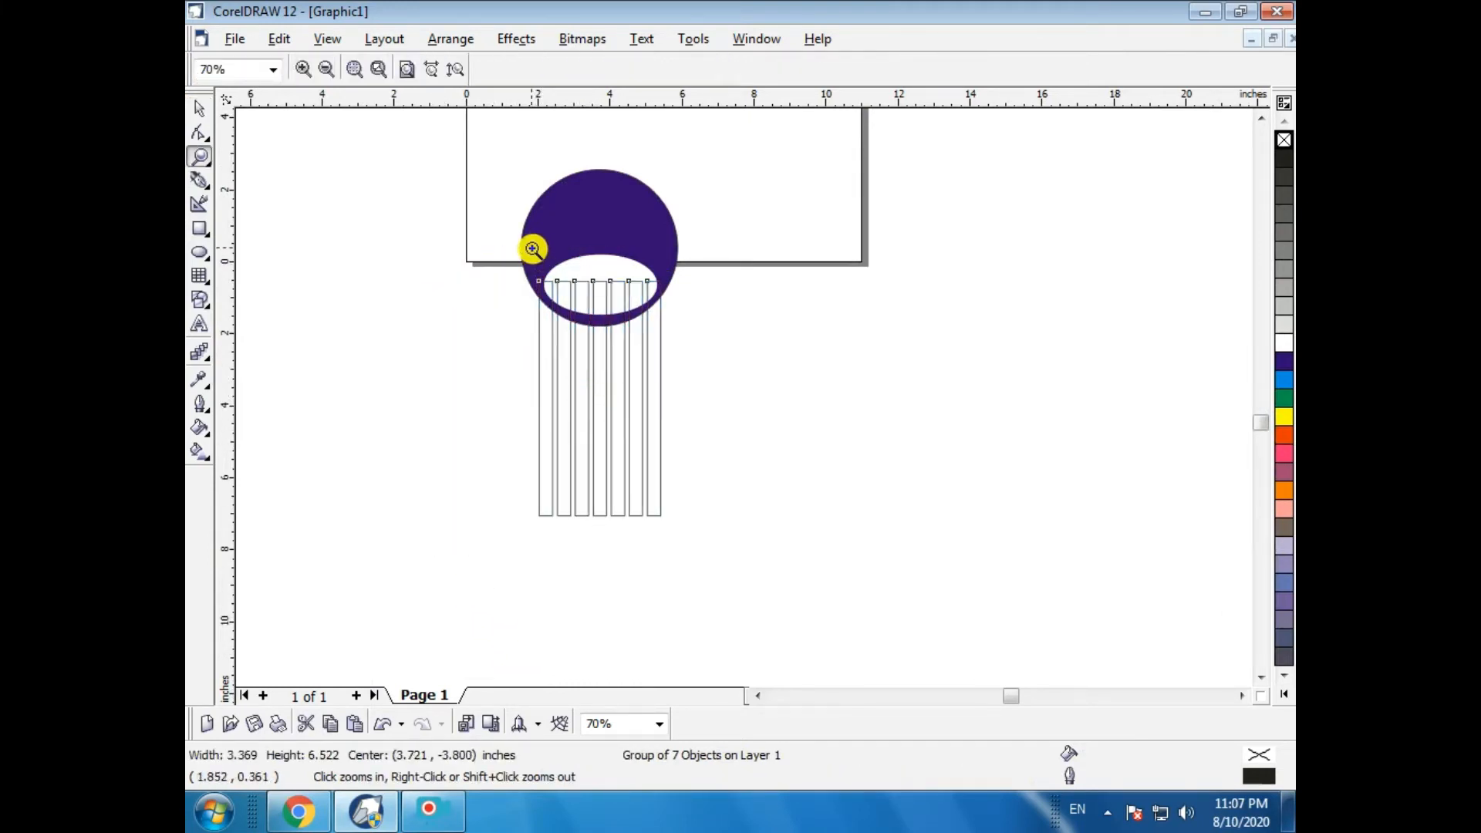
{"action": "left_click_drag", "start_coordinate": [532, 248], "coordinate": [681, 348]}
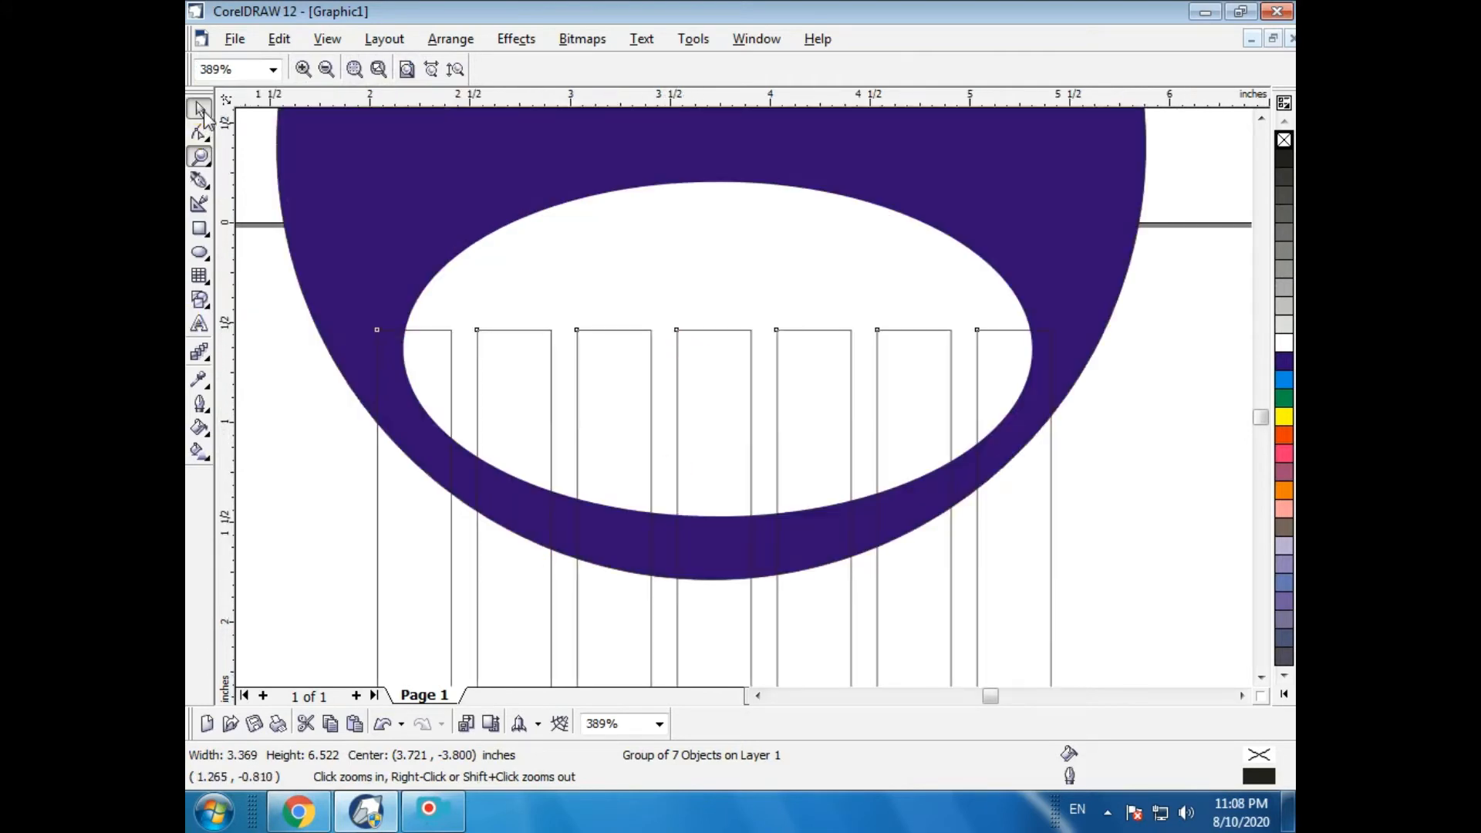
{"action": "left_click", "coordinate": [200, 110]}
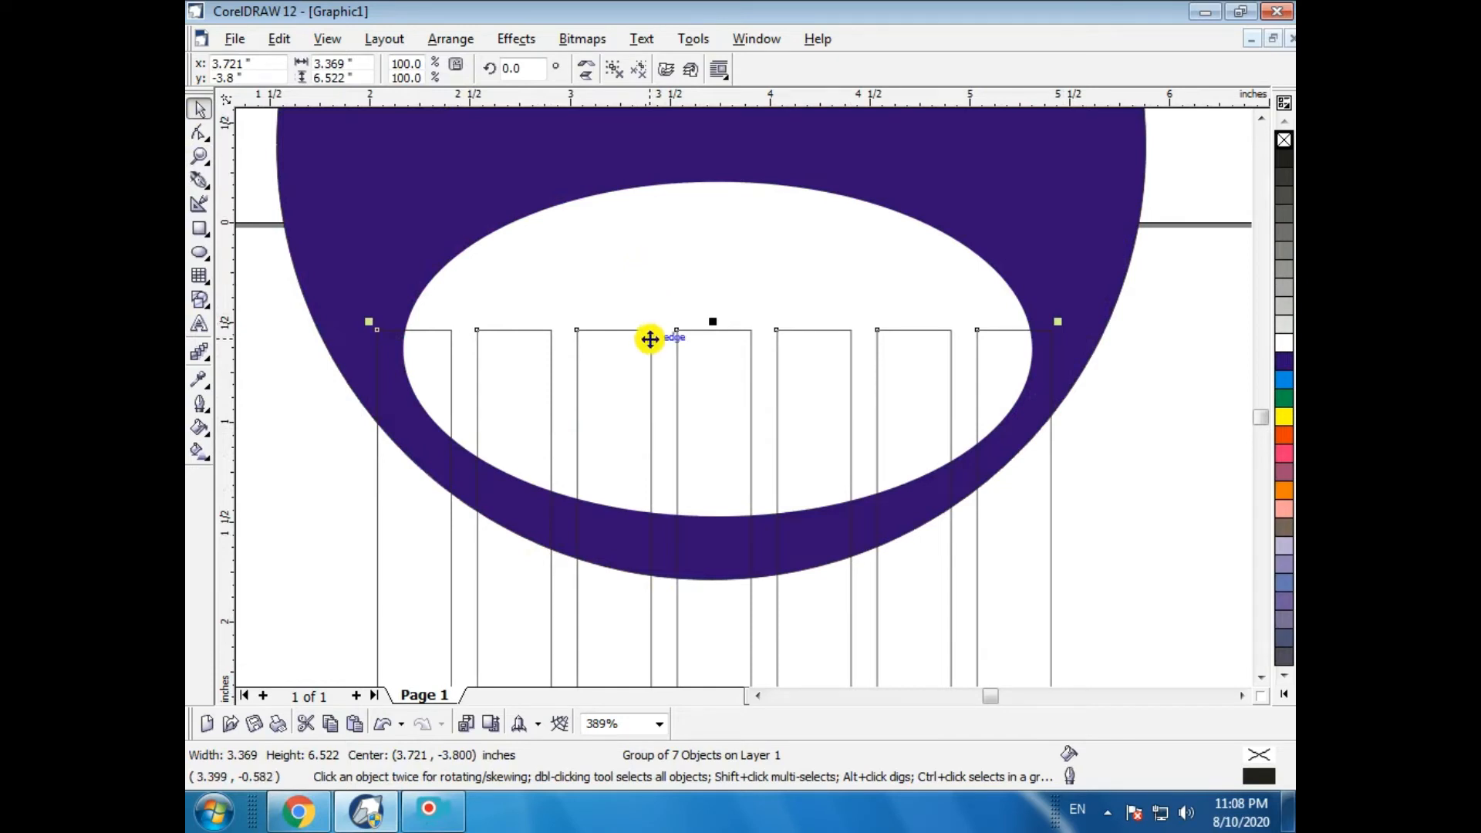
{"action": "scroll", "coordinate": [651, 334], "scroll_direction": "down", "scroll_amount": 3}
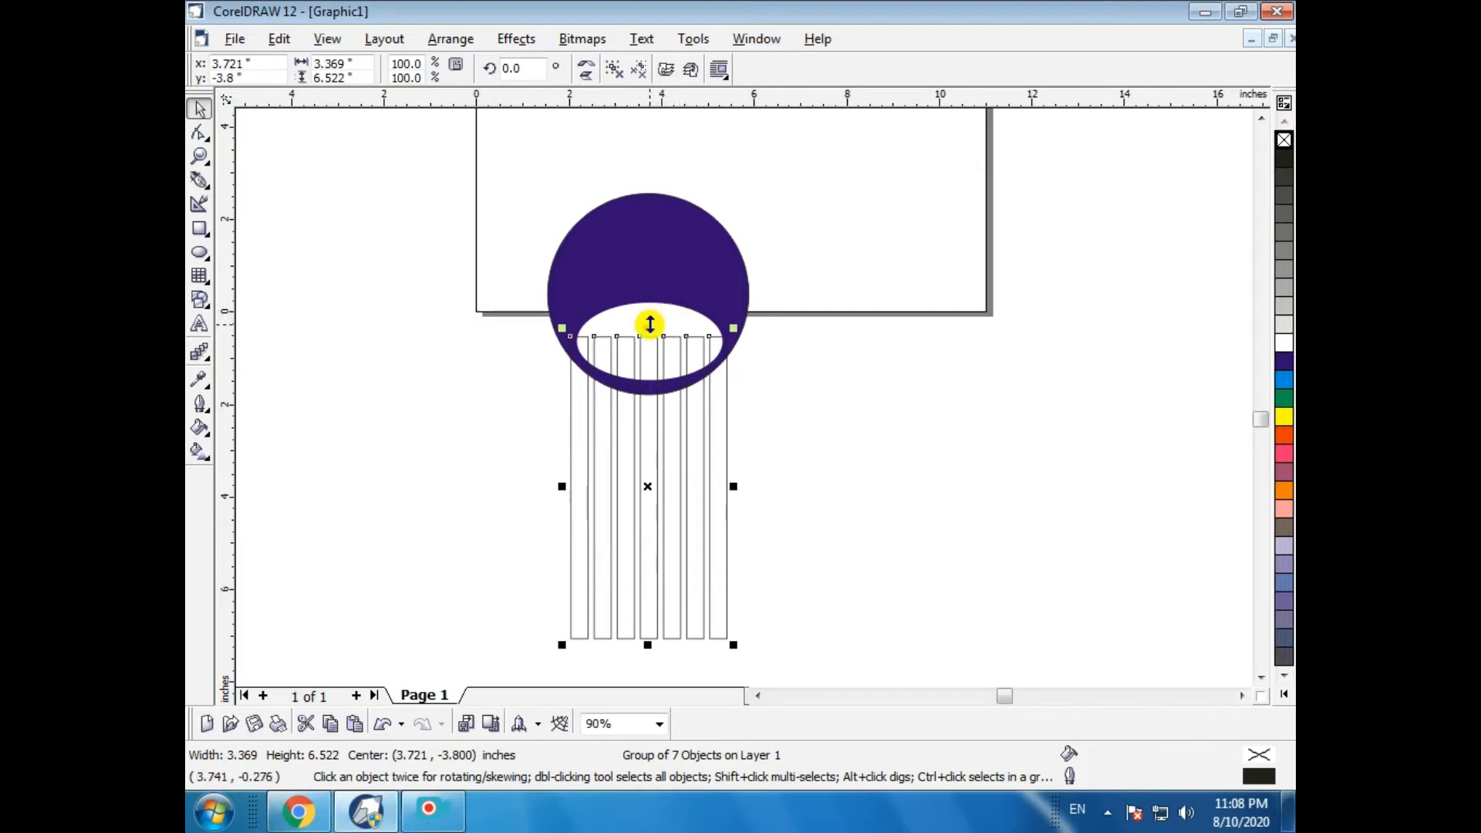
- Select the white ellipse together with the strip group and apply Intersect
{"action": "left_click", "coordinate": [671, 315], "text": "shift"}
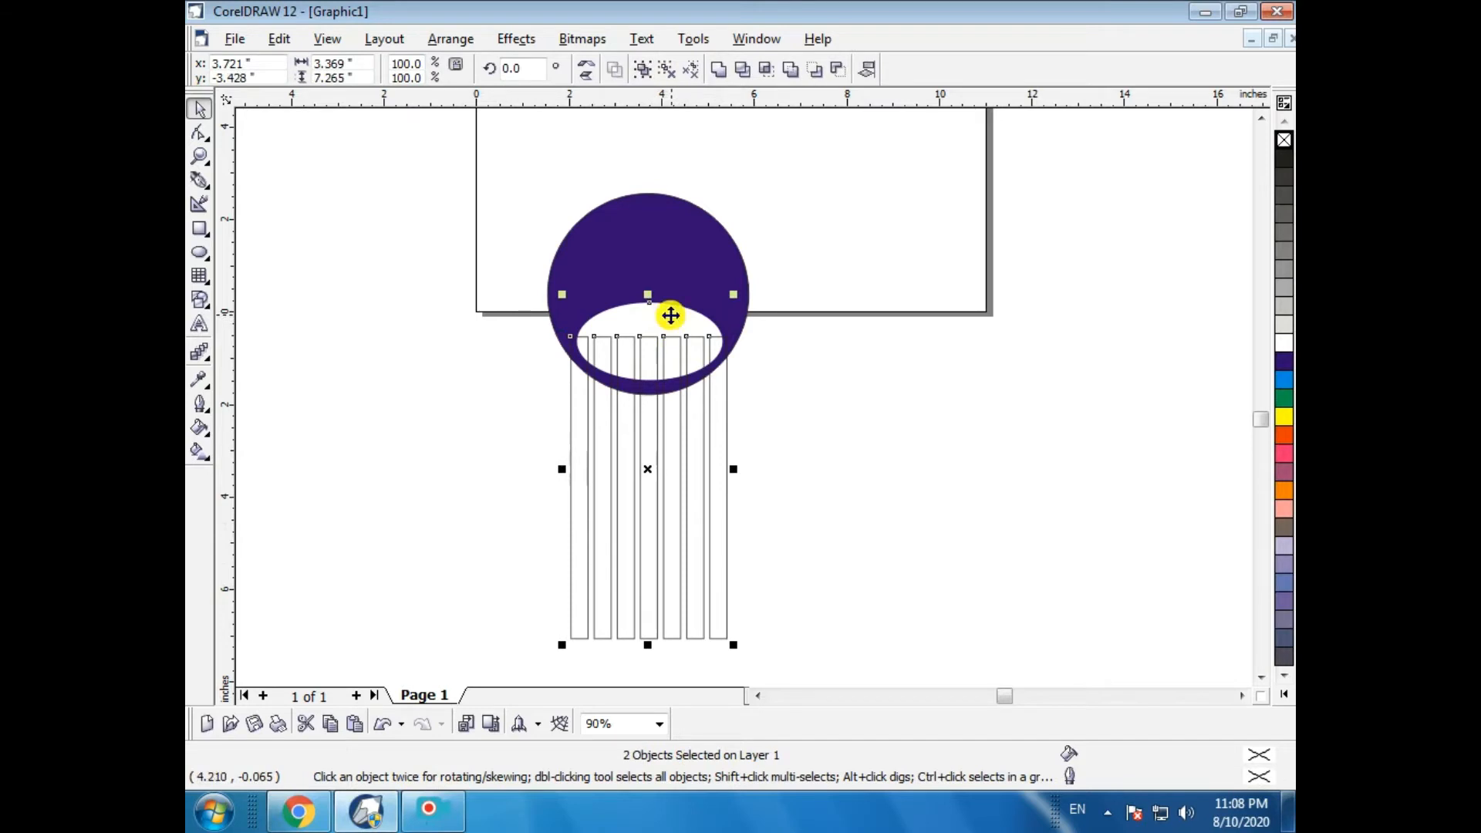
{"action": "left_click", "coordinate": [467, 38]}
{"action": "left_click", "coordinate": [445, 337]}
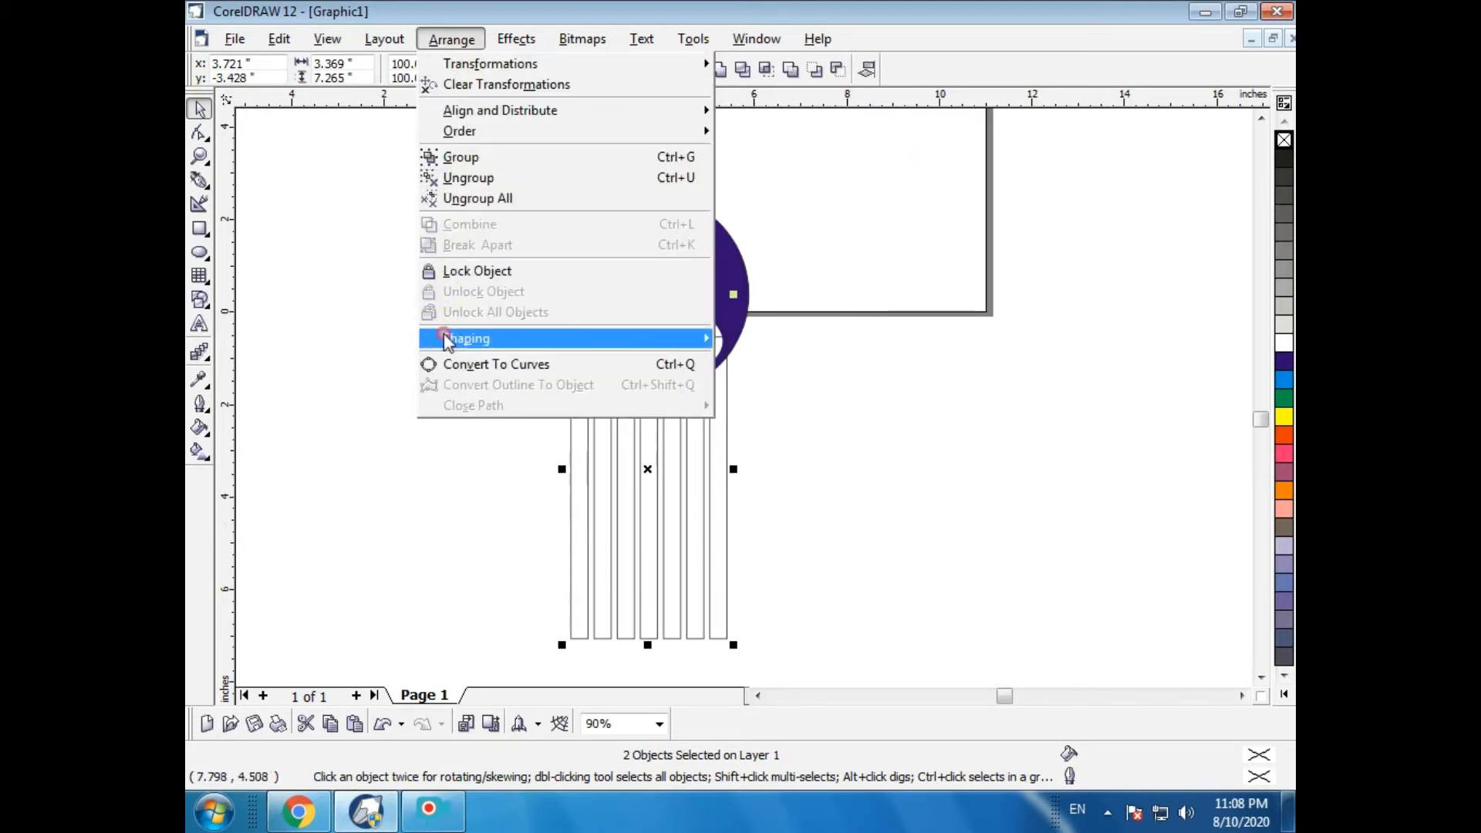
{"action": "left_click", "coordinate": [756, 380]}
{"action": "left_click", "coordinate": [866, 422]}
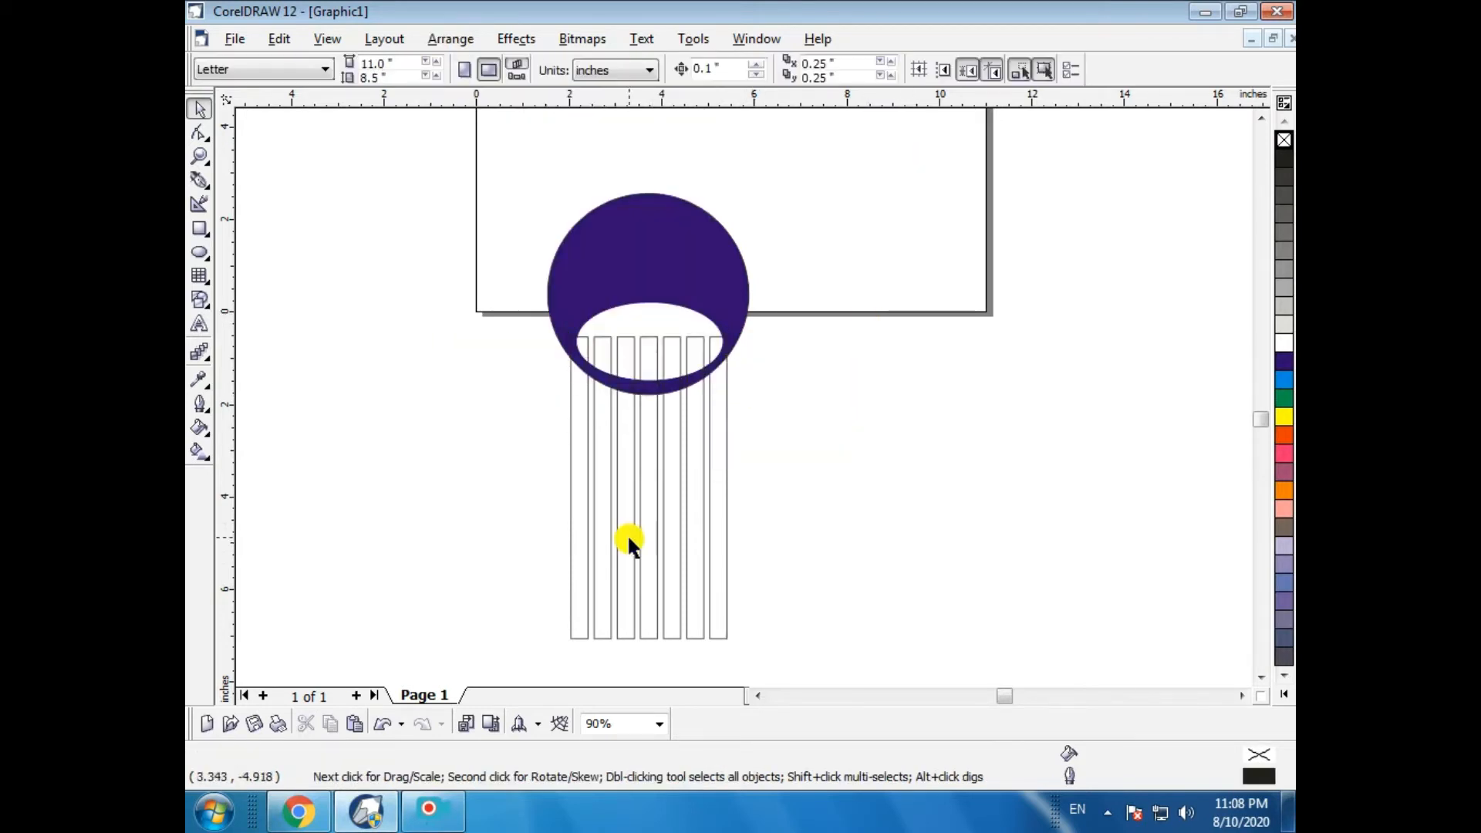
- Move the strip group aside to check the result, then undo the move
{"action": "left_click_drag", "start_coordinate": [629, 540], "coordinate": [865, 571]}
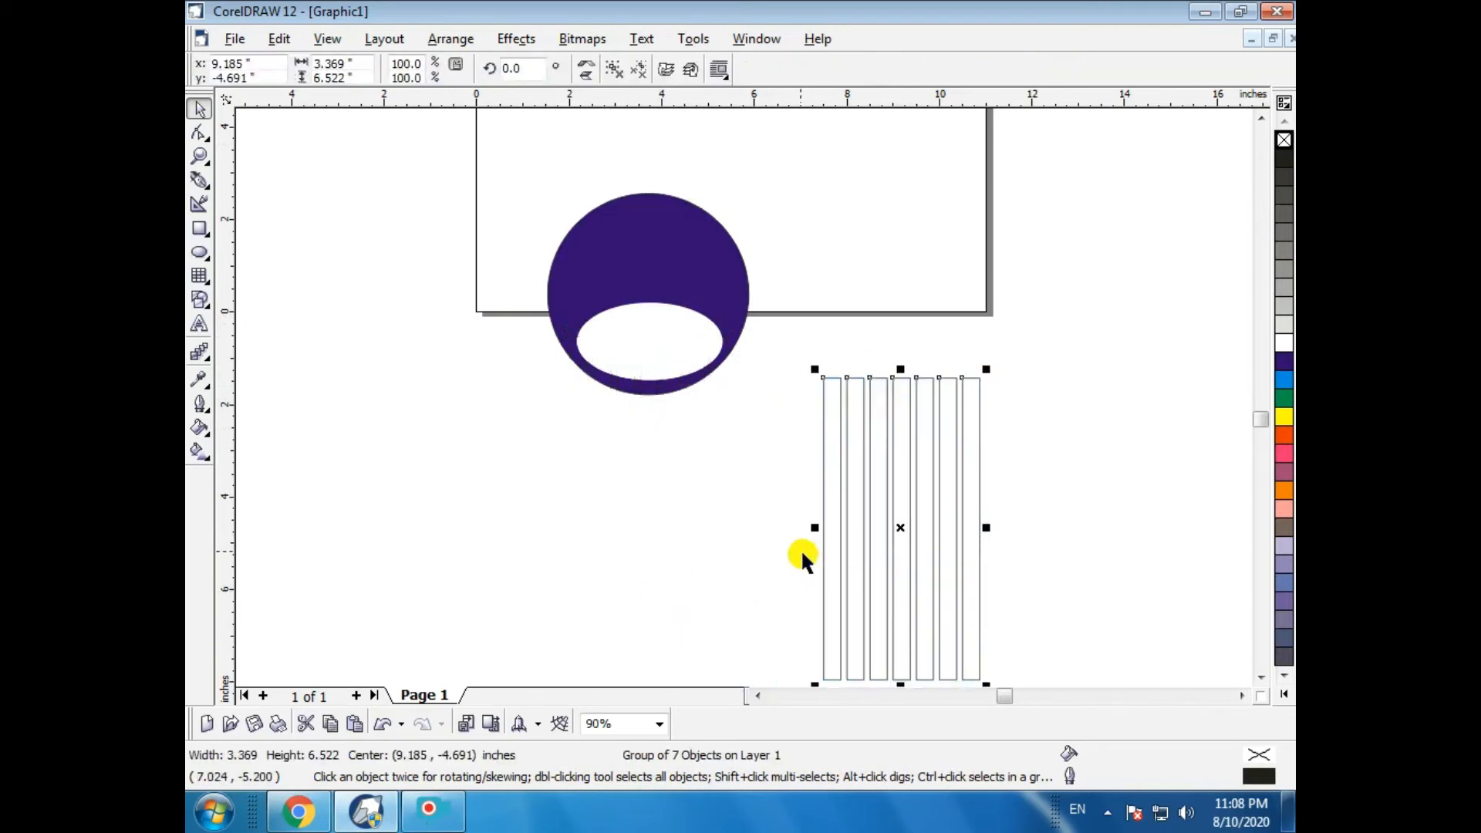
{"action": "key", "text": "ctrl+z"}
- Select the white ellipse together with the strip group and apply Simplify
{"action": "left_click", "coordinate": [850, 440]}
{"action": "left_click", "coordinate": [622, 291]}
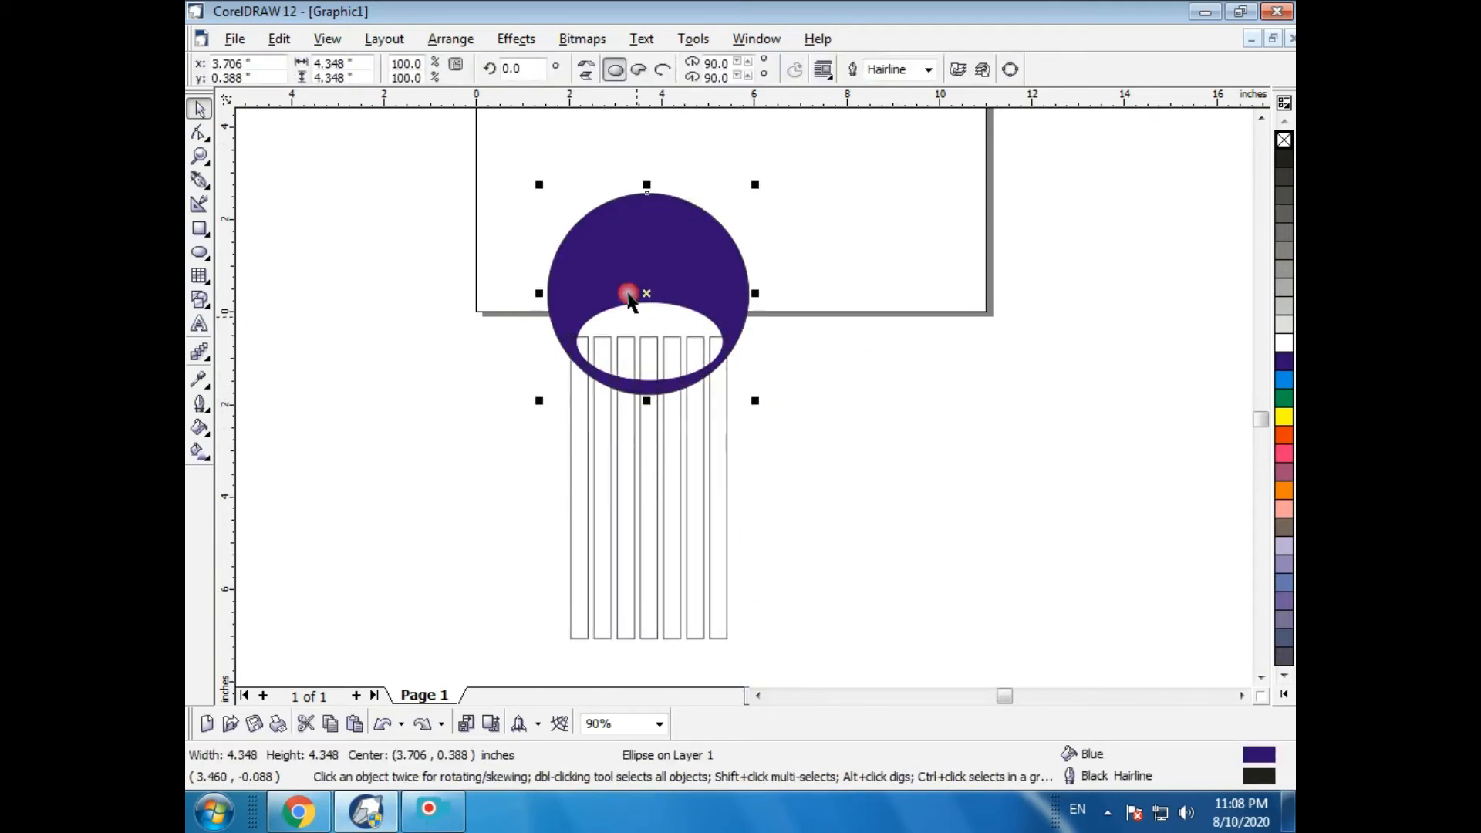
{"action": "left_click", "coordinate": [851, 383]}
{"action": "left_click", "coordinate": [679, 324]}
{"action": "left_click", "coordinate": [688, 503], "text": "shift"}
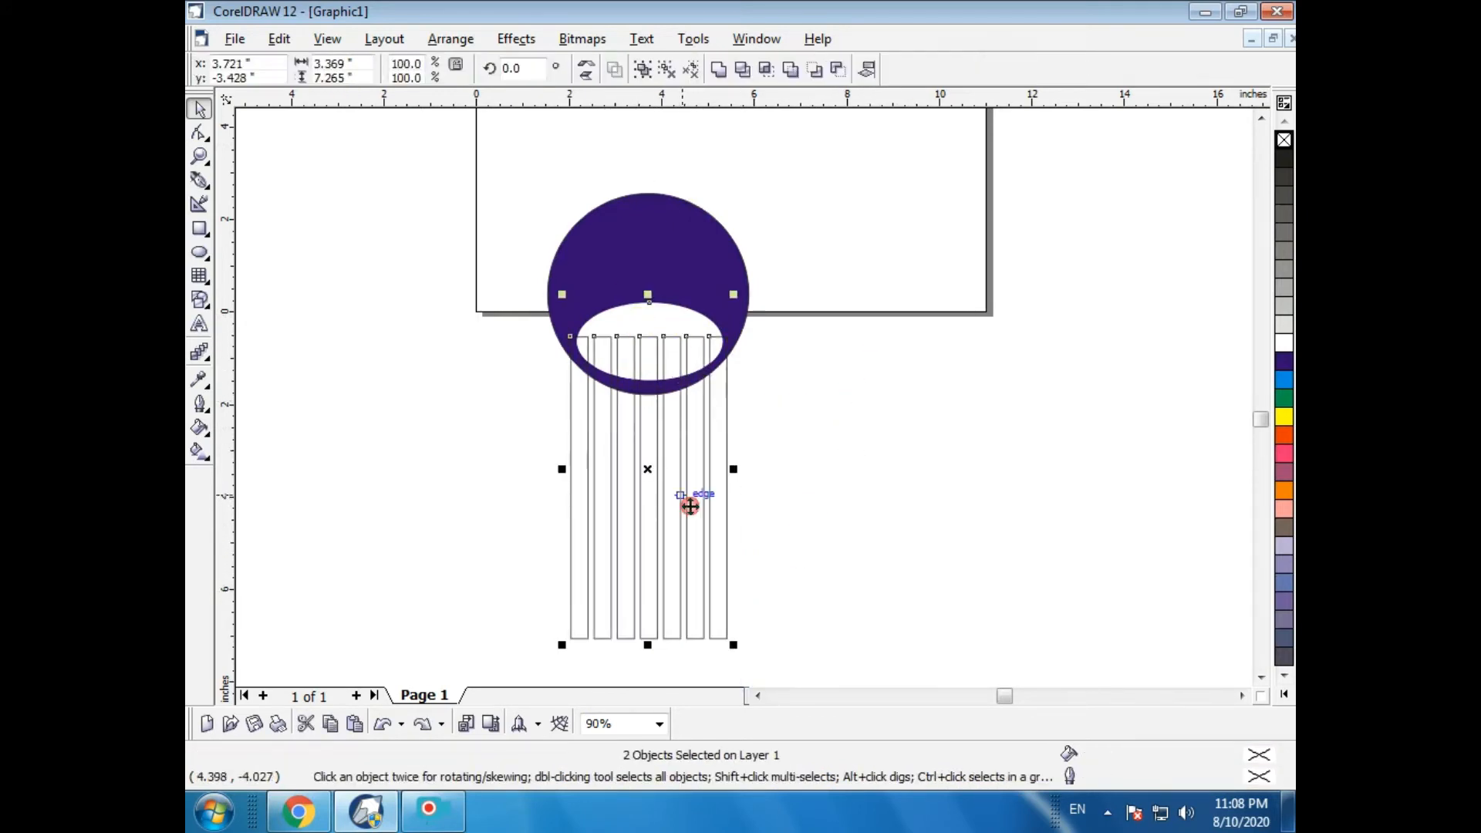
{"action": "left_click", "coordinate": [451, 40]}
{"action": "mouse_move", "coordinate": [463, 338]}
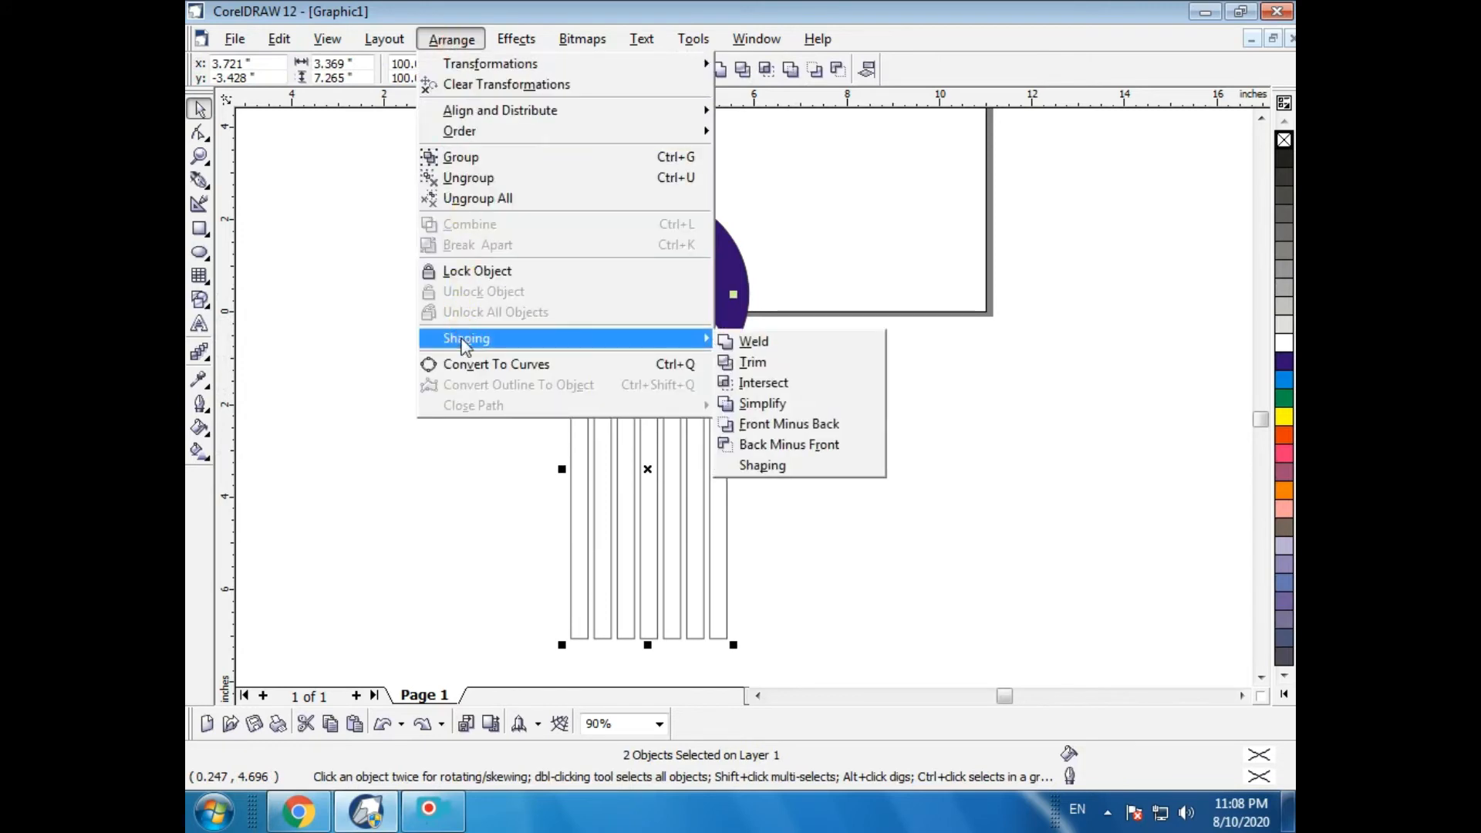
{"action": "left_click", "coordinate": [778, 395]}
- Move the strip group aside, then fill the strip pieces inside the ellipse yellow and remove their outline
{"action": "left_click_drag", "start_coordinate": [645, 529], "coordinate": [875, 569]}
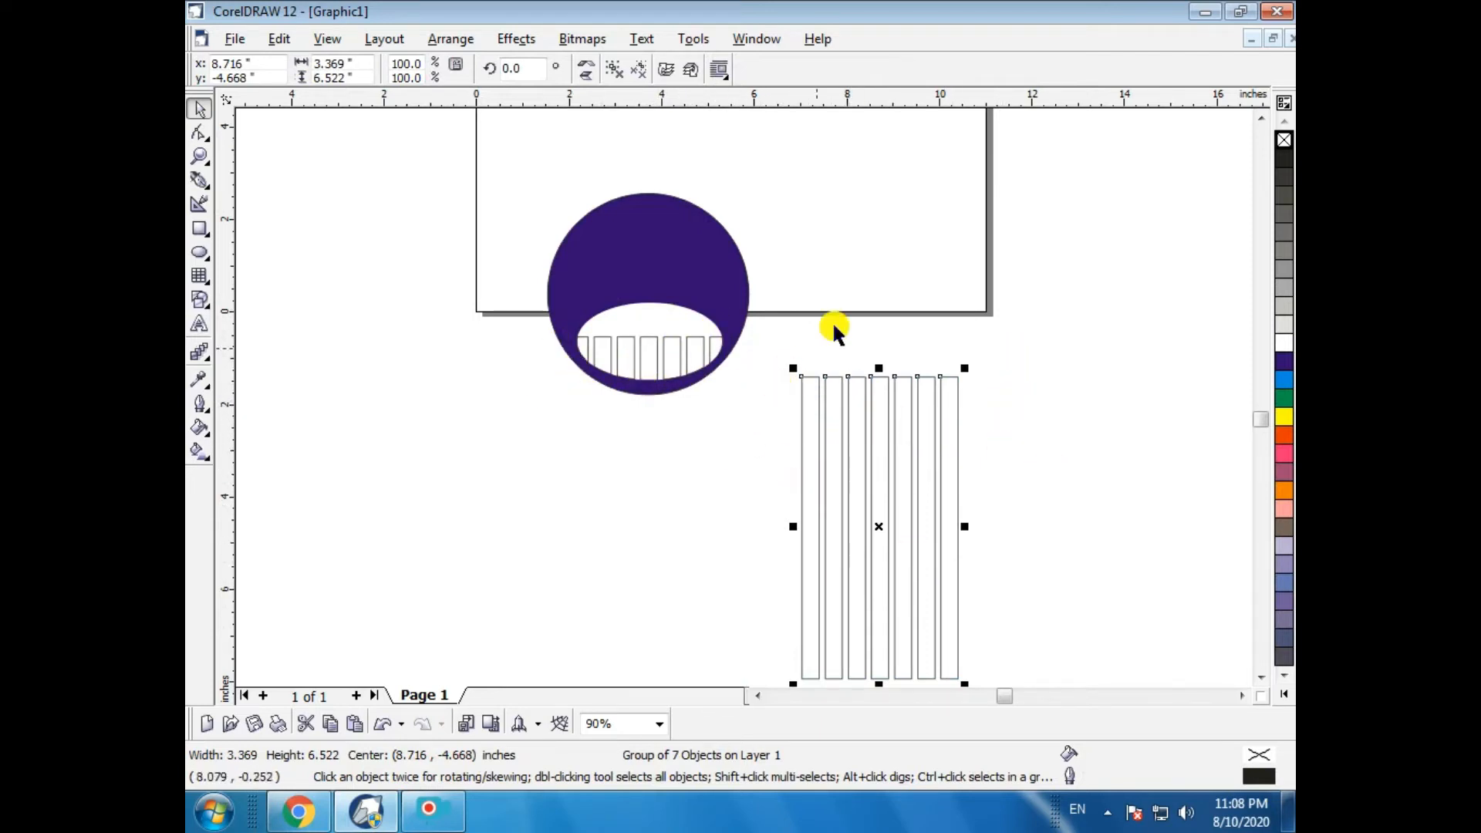
{"action": "left_click", "coordinate": [651, 355]}
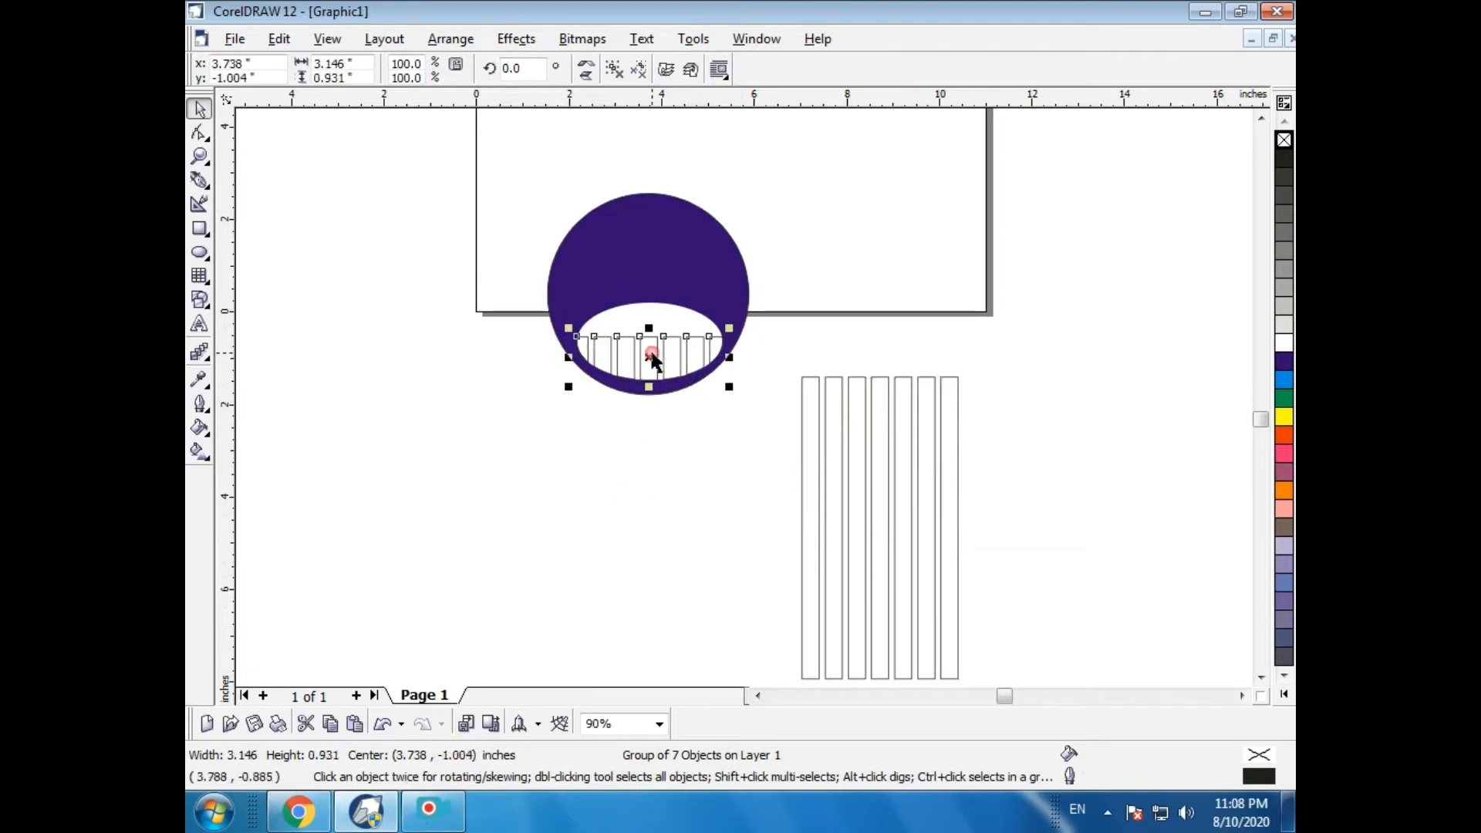
{"action": "left_click", "coordinate": [1283, 416]}
{"action": "key", "text": "Escape"}
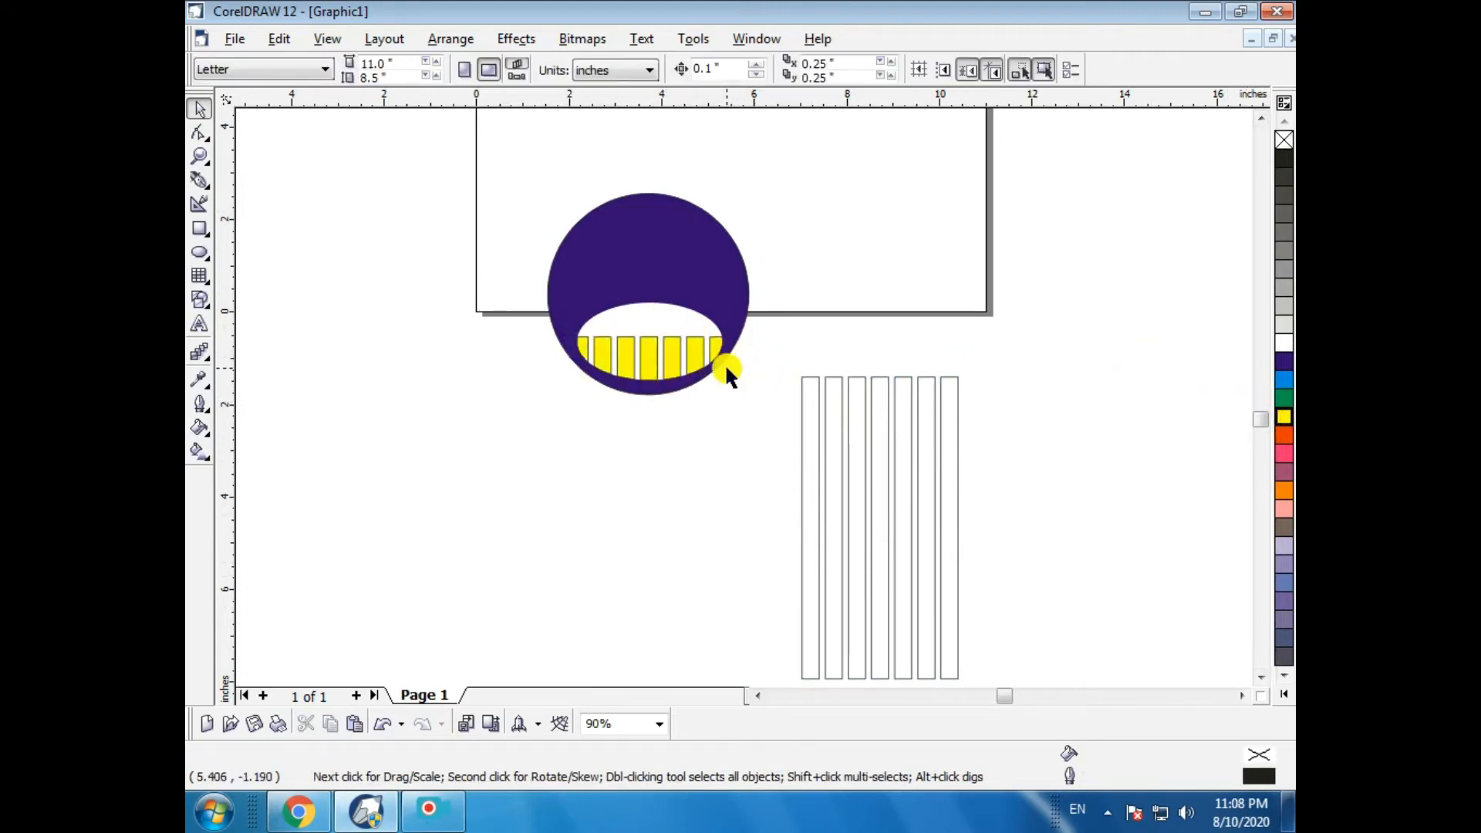
{"action": "left_click", "coordinate": [622, 340]}
{"action": "right_click", "coordinate": [1283, 141]}
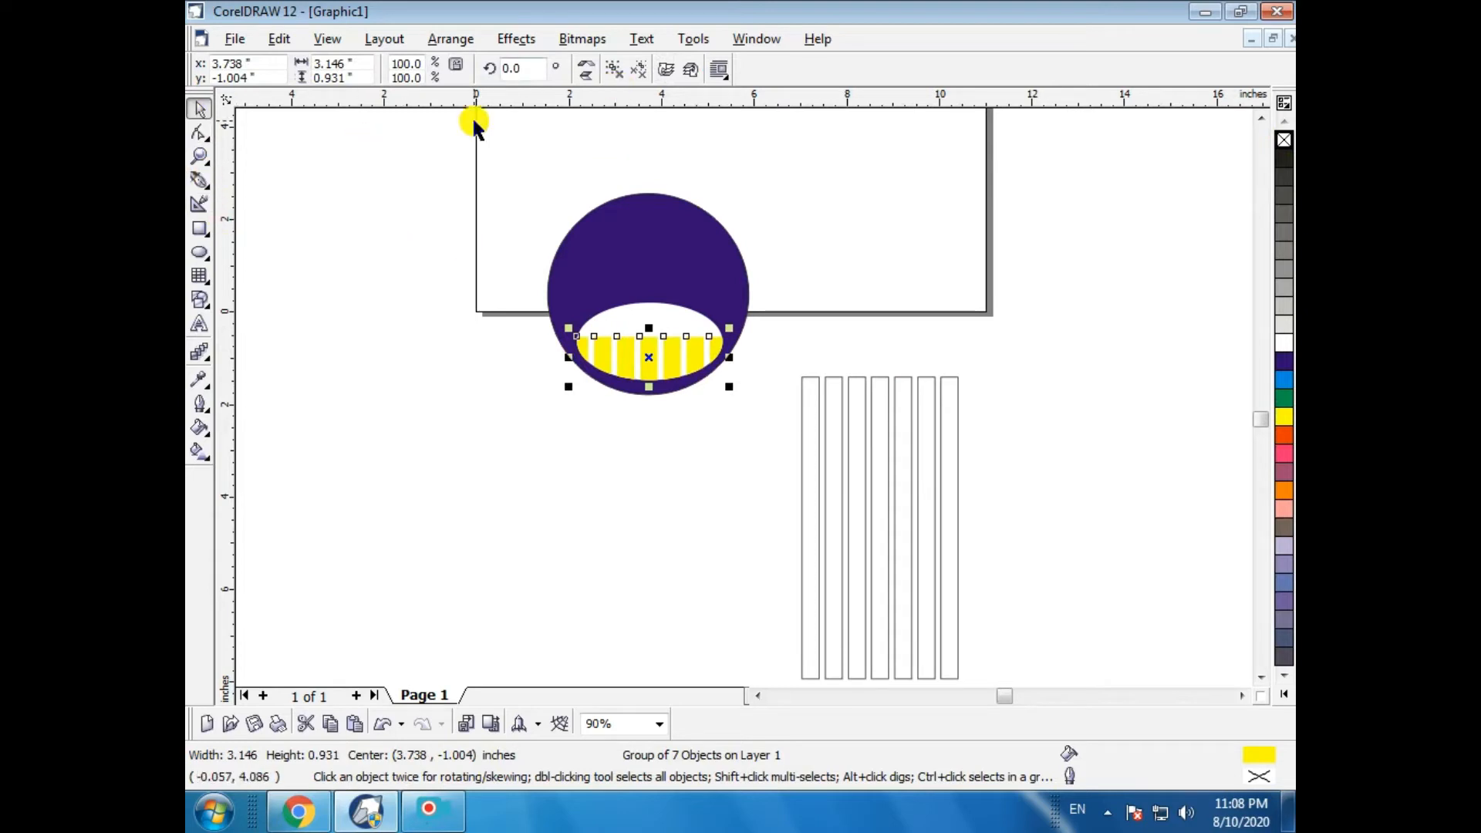
- Select every object on the drawing and delete them
{"action": "left_click_drag", "start_coordinate": [474, 122], "coordinate": [994, 694]}
{"action": "key", "text": "Delete"}
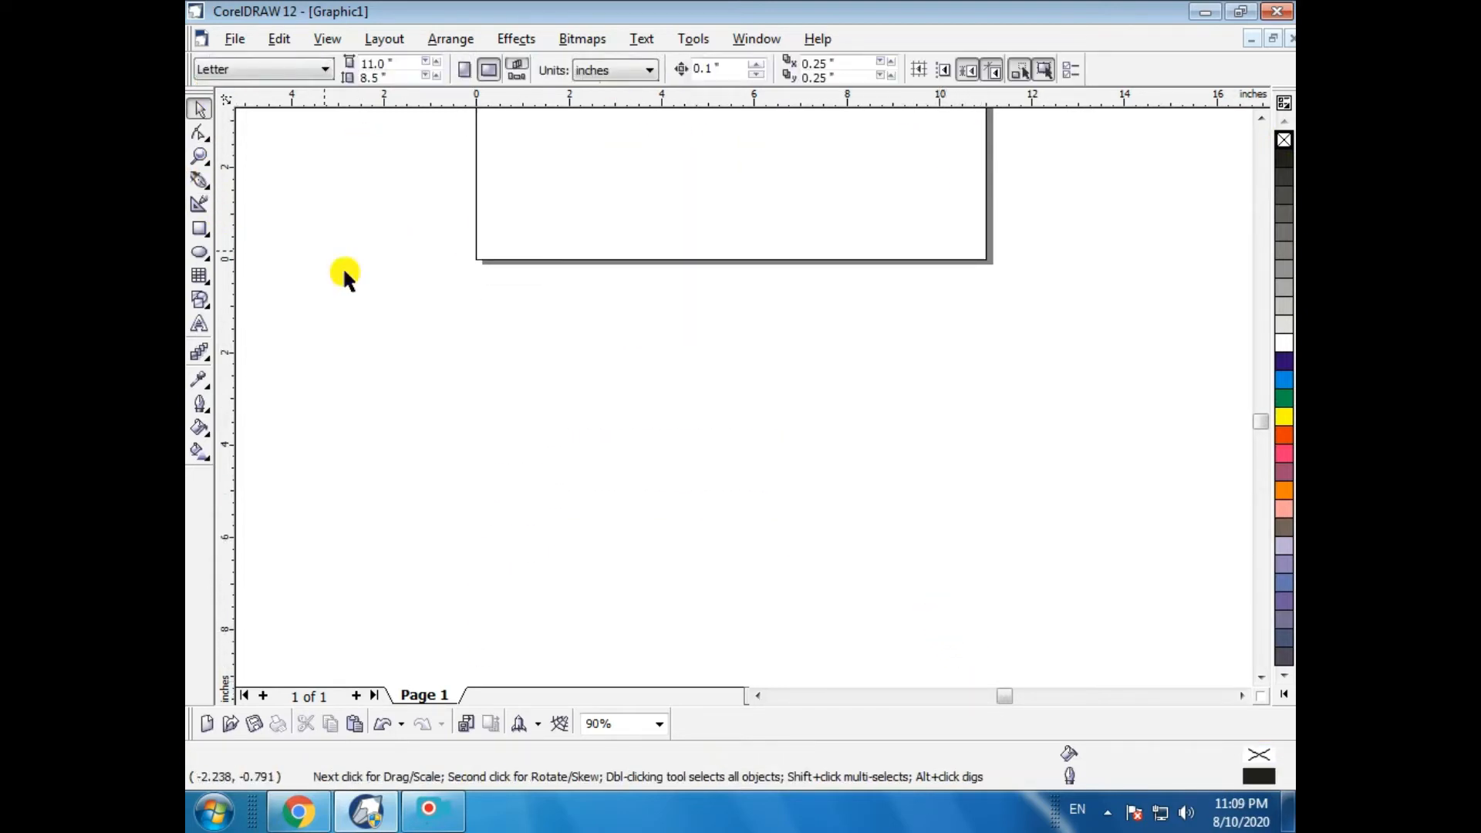
{"action": "left_click", "coordinate": [451, 43]}
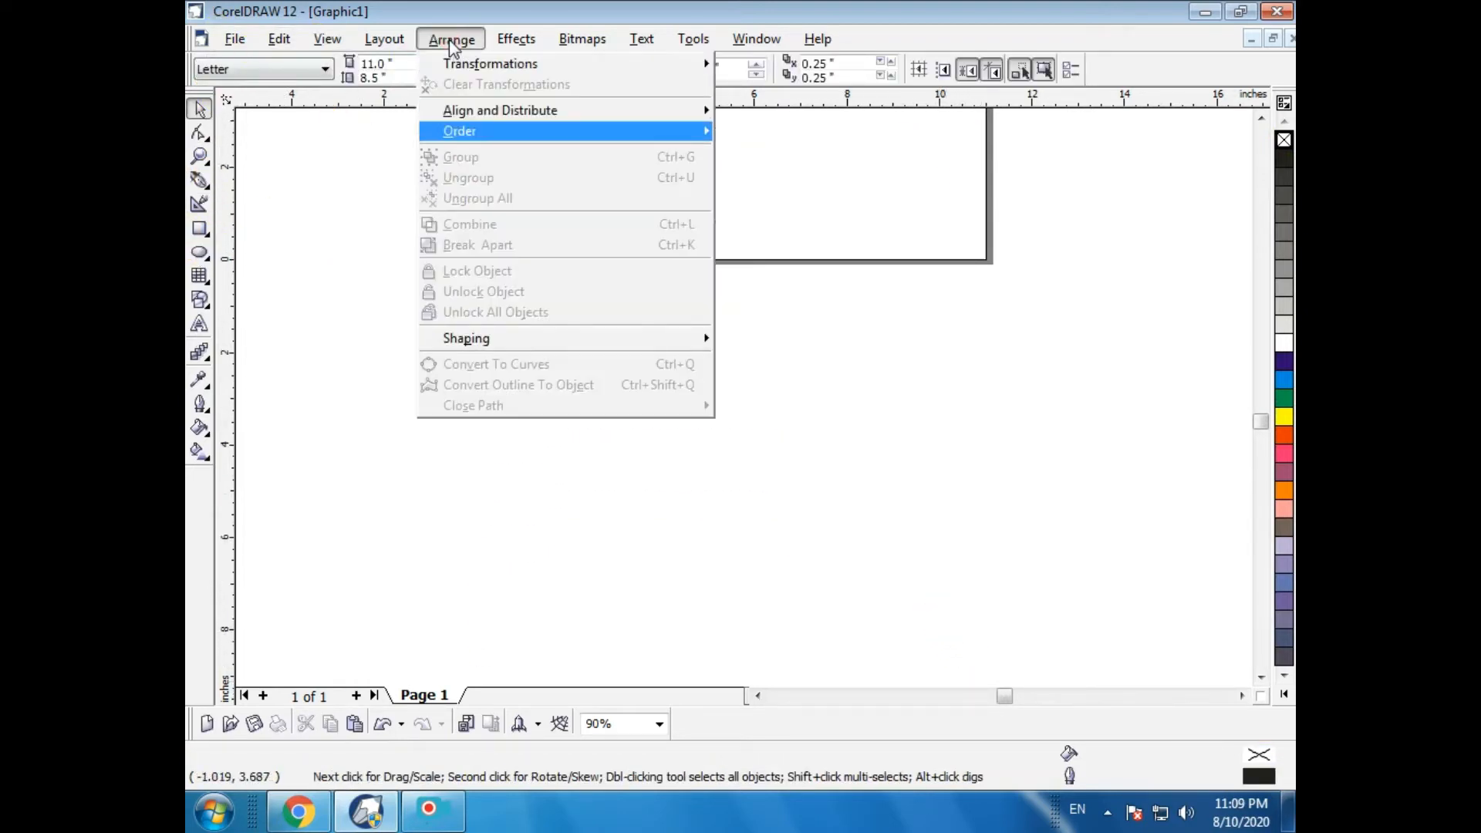
{"action": "mouse_move", "coordinate": [475, 338]}
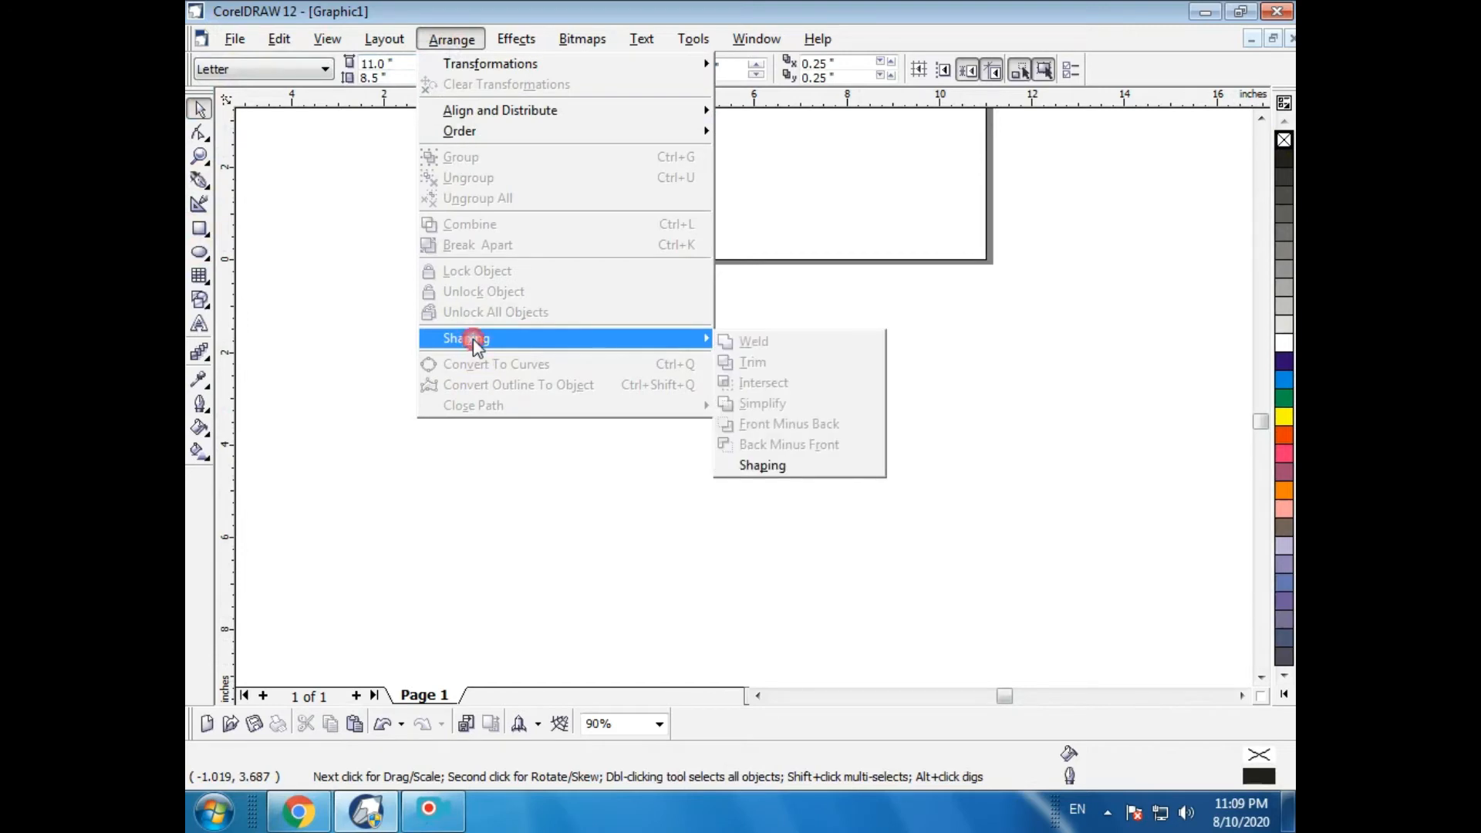
- Draw two overlapping rectangles, about 4.1 × 4.8 in and 4.5 × 3.3 in
{"action": "left_click", "coordinate": [205, 226]}
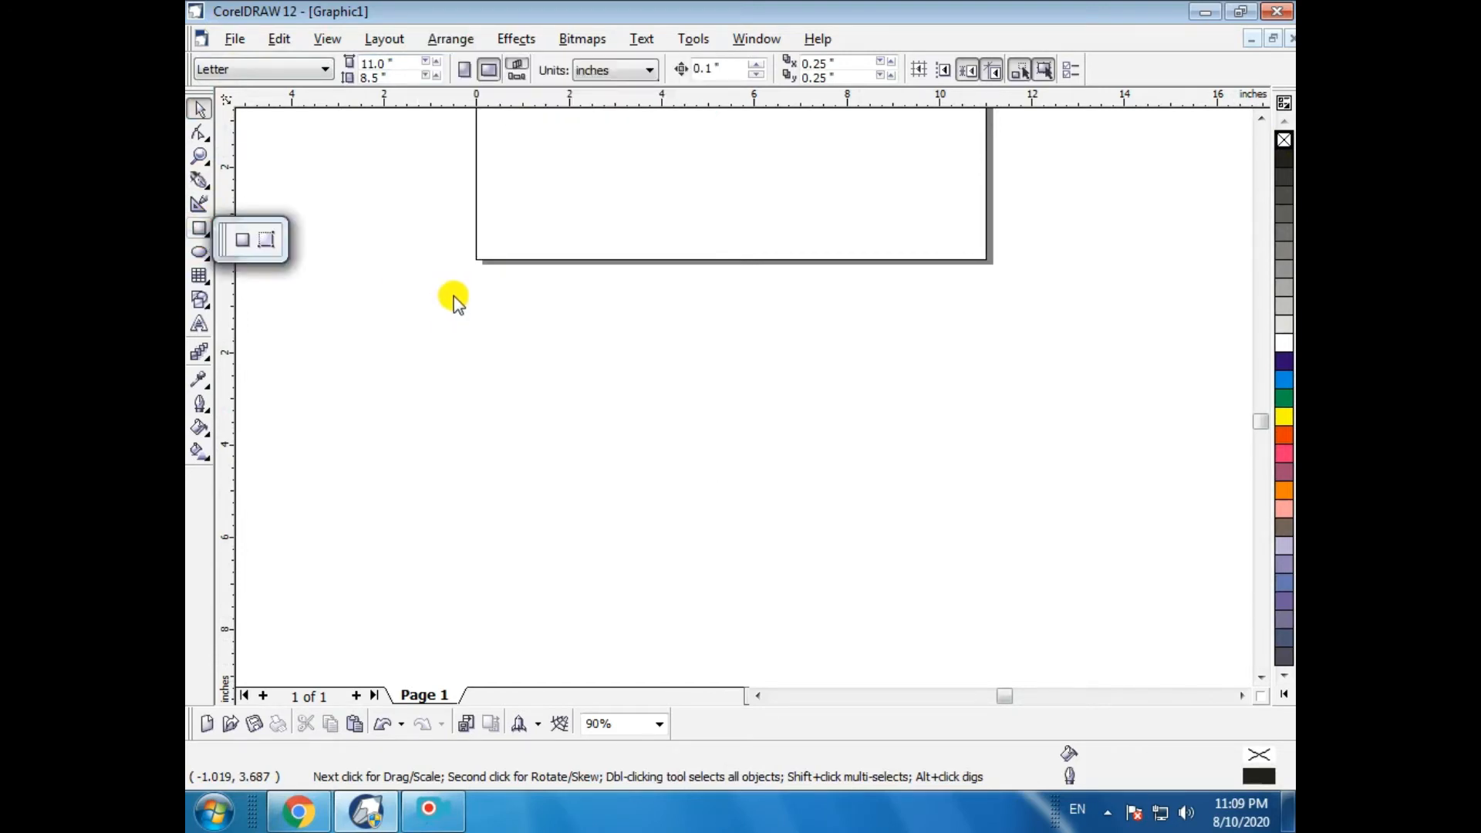
{"action": "left_click", "coordinate": [238, 245]}
{"action": "left_click_drag", "start_coordinate": [416, 357], "coordinate": [609, 571]}
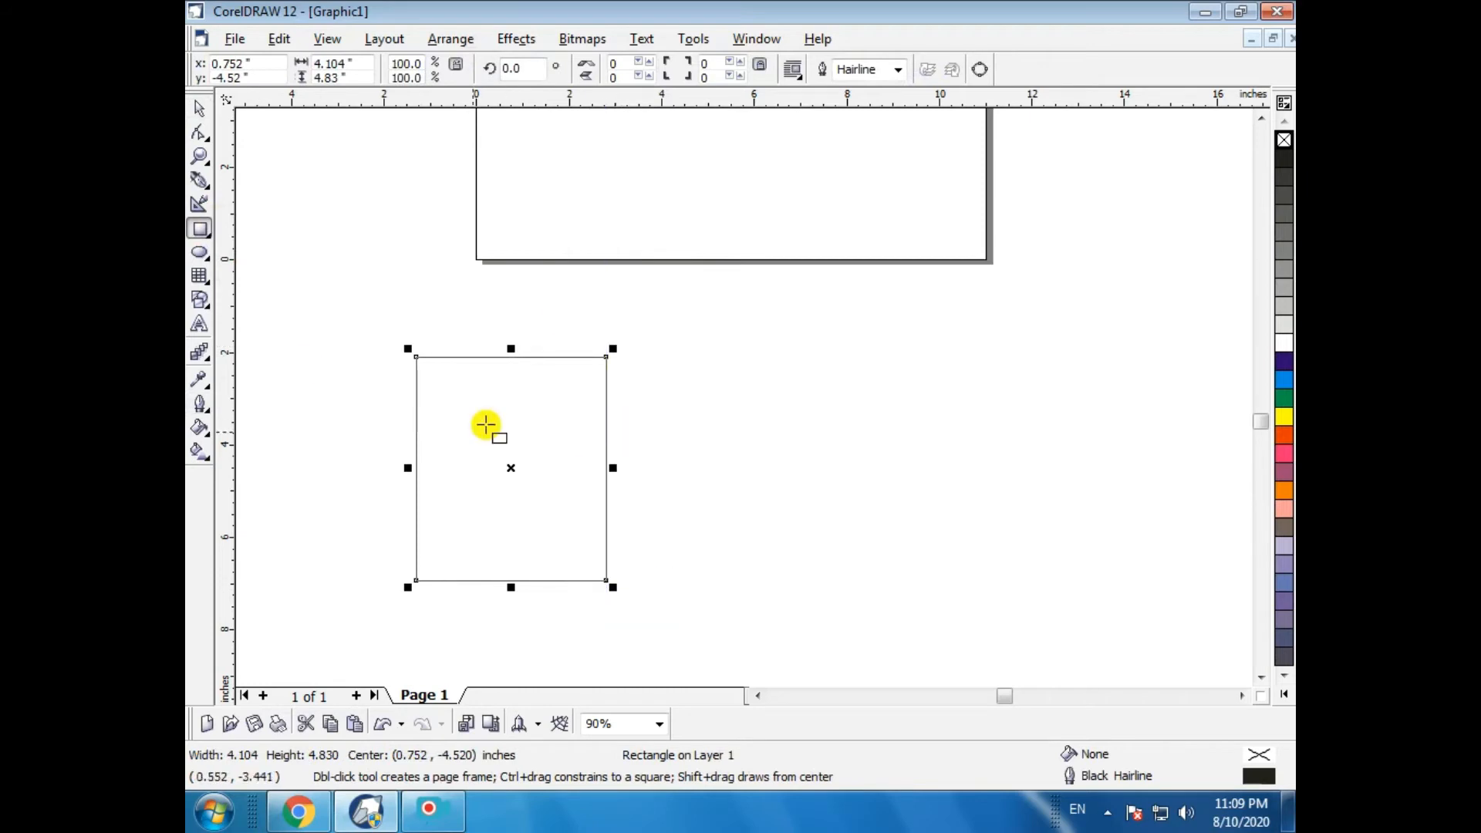
{"action": "left_click_drag", "start_coordinate": [507, 402], "coordinate": [712, 554]}
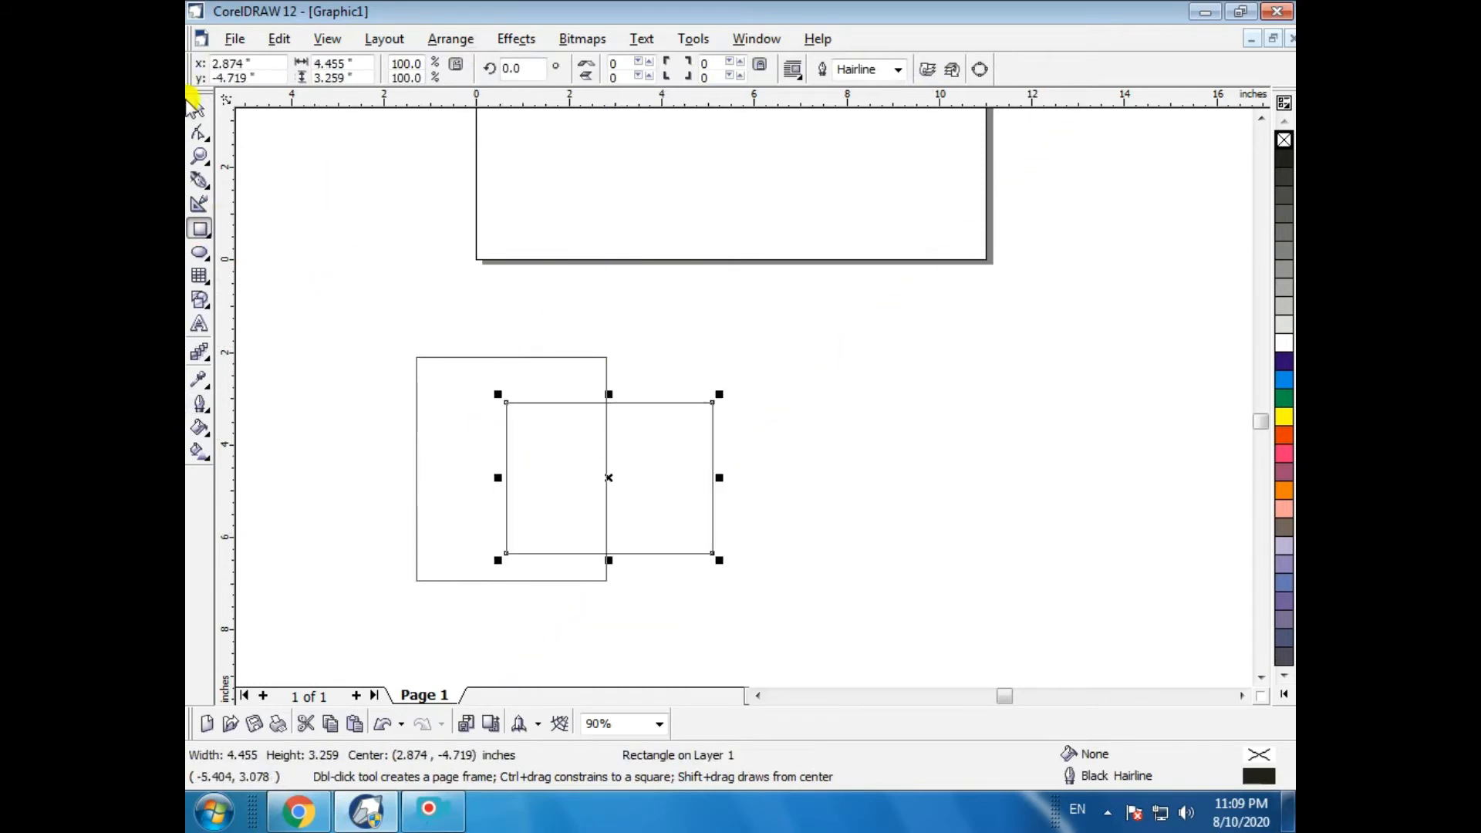
- Select both rectangles and apply Simplify
{"action": "left_click", "coordinate": [199, 108]}
{"action": "left_click_drag", "start_coordinate": [327, 297], "coordinate": [785, 673]}
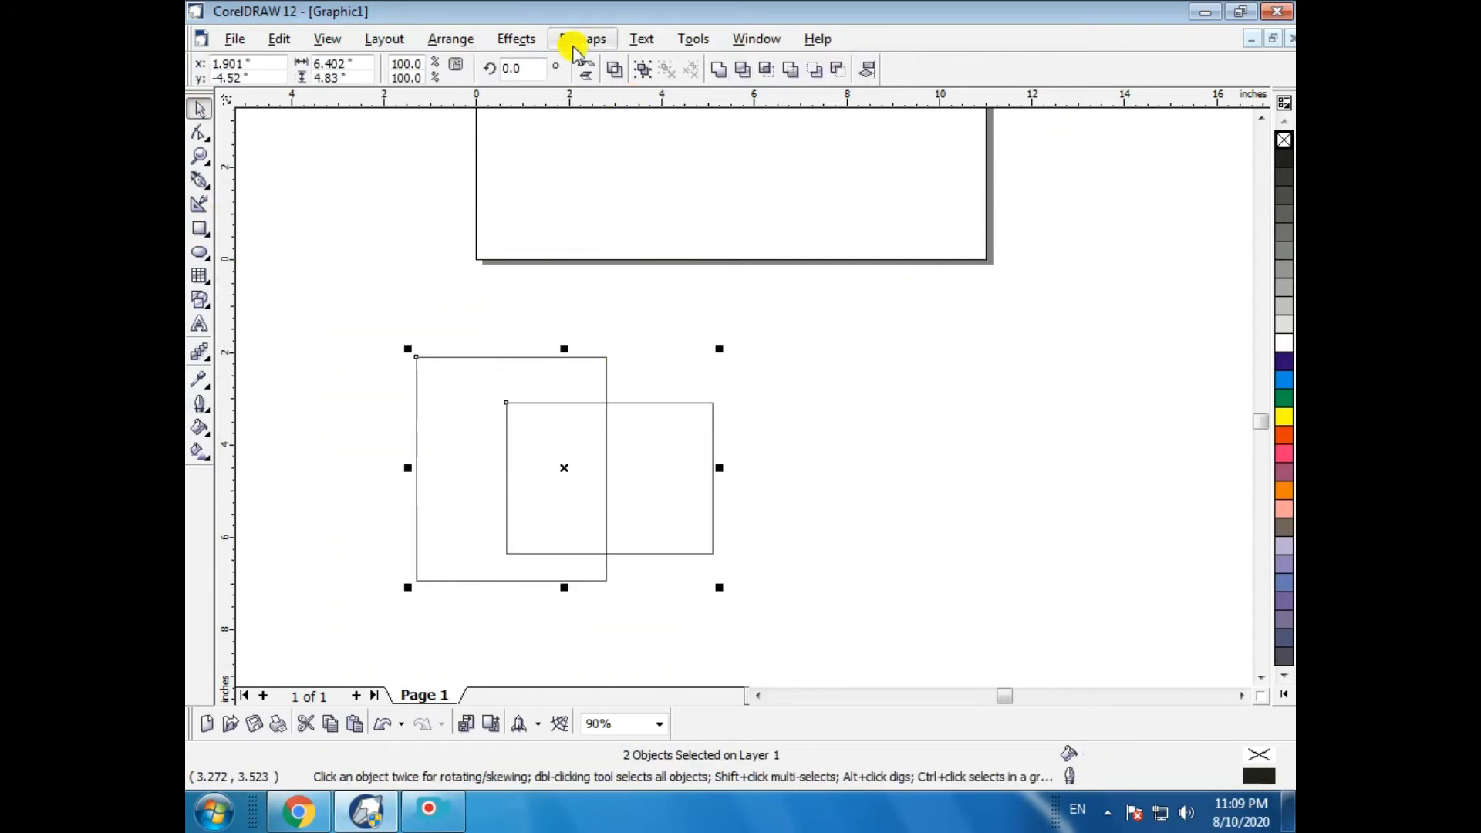
{"action": "left_click", "coordinate": [451, 38]}
{"action": "mouse_move", "coordinate": [488, 340]}
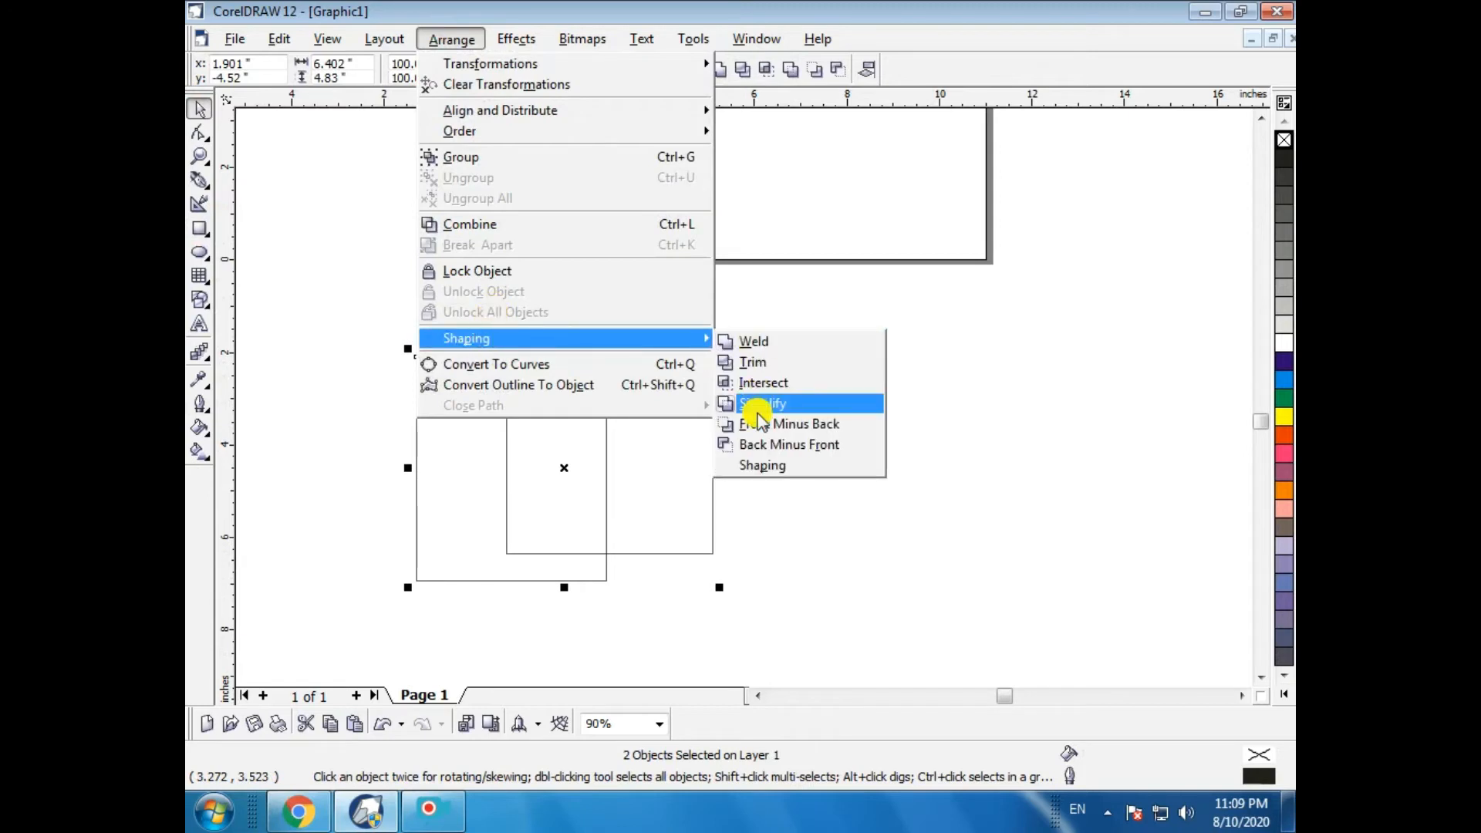
{"action": "left_click", "coordinate": [755, 405]}
- Move the front rectangle aside and back, then undo back to the original overlapping rectangles
{"action": "left_click", "coordinate": [815, 458]}
{"action": "left_click_drag", "start_coordinate": [680, 473], "coordinate": [915, 490]}
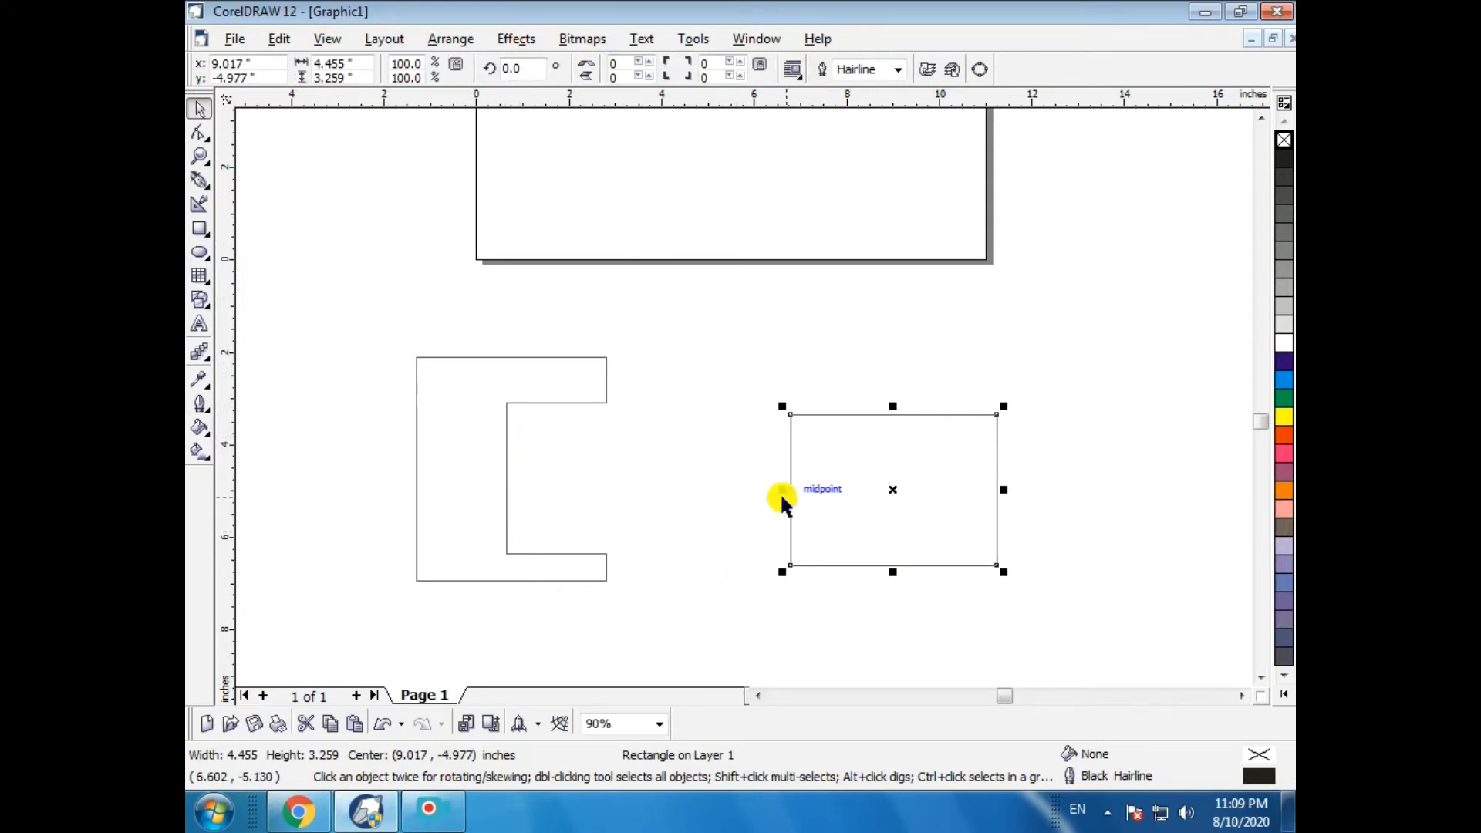
{"action": "left_click_drag", "start_coordinate": [893, 489], "coordinate": [623, 468]}
{"action": "left_click", "coordinate": [476, 440]}
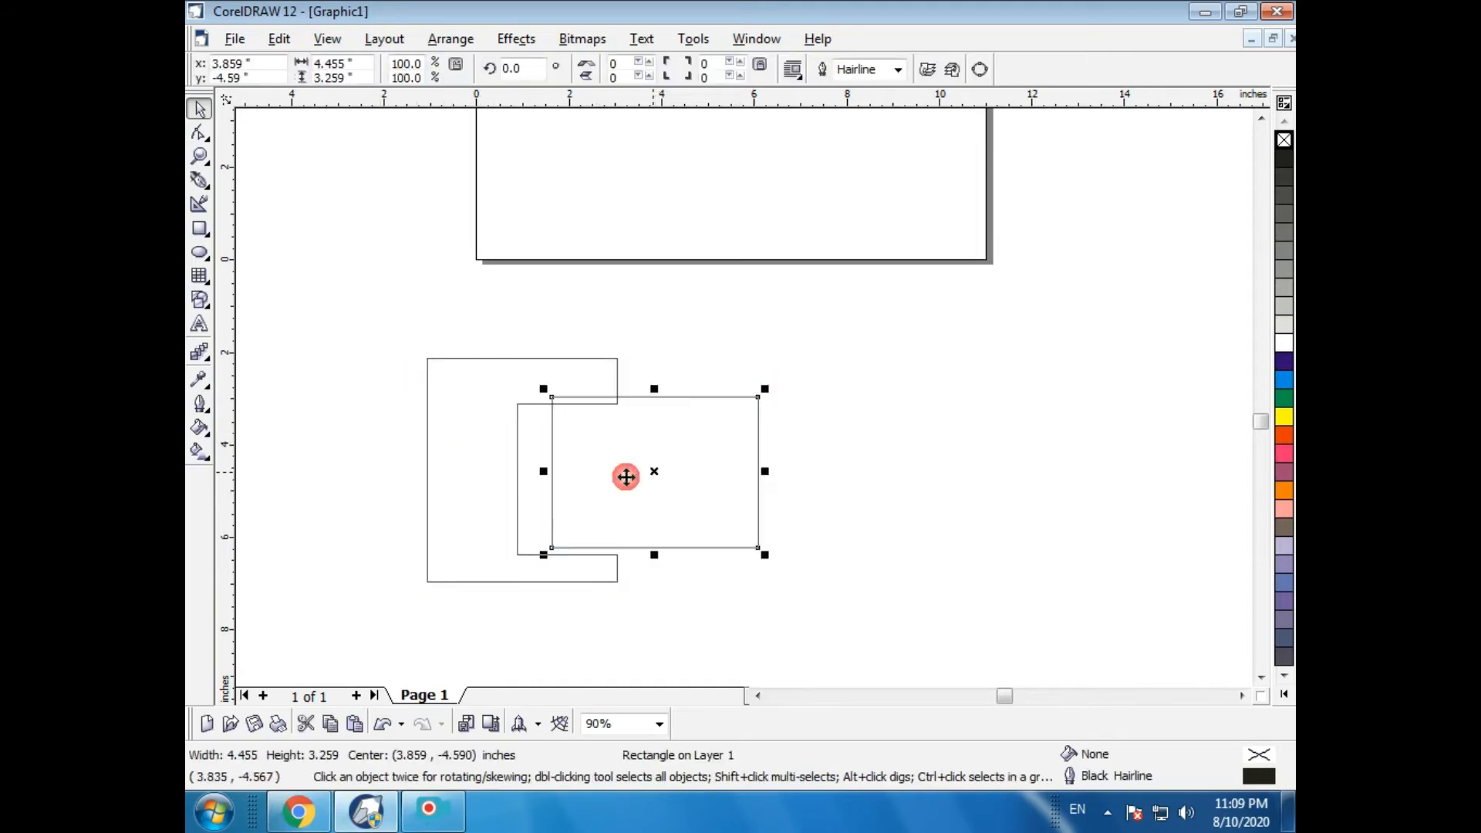
{"action": "key", "text": "ctrl+z"}
{"action": "key", "text": "ctrl+z"}
{"action": "left_click", "coordinate": [873, 496]}
{"action": "key", "text": "ctrl+z"}
{"action": "key", "text": "ctrl+z"}
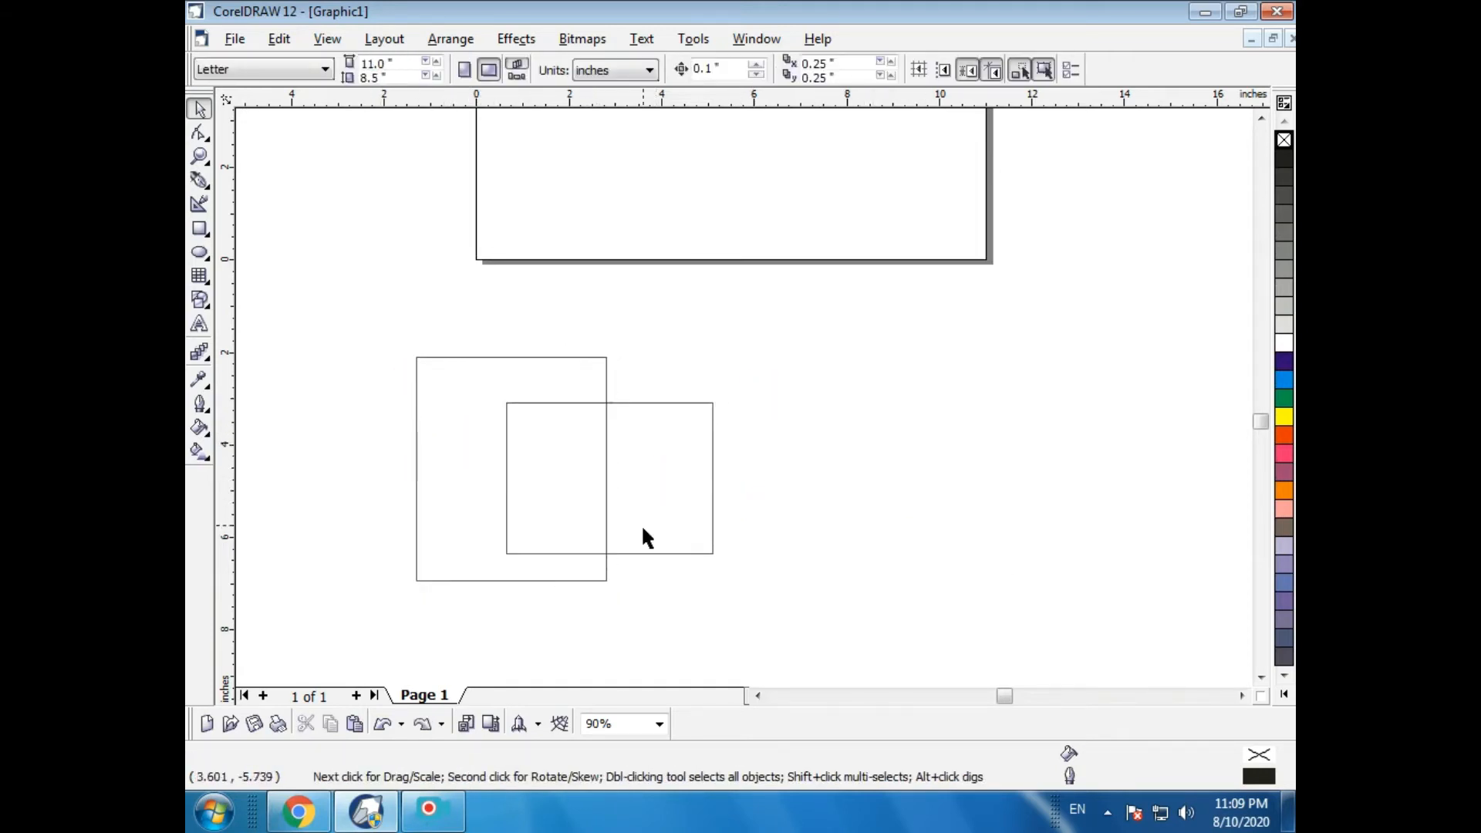
- Select both rectangles again and reapply Simplify
{"action": "left_click", "coordinate": [469, 466]}
{"action": "left_click", "coordinate": [681, 499], "text": "shift"}
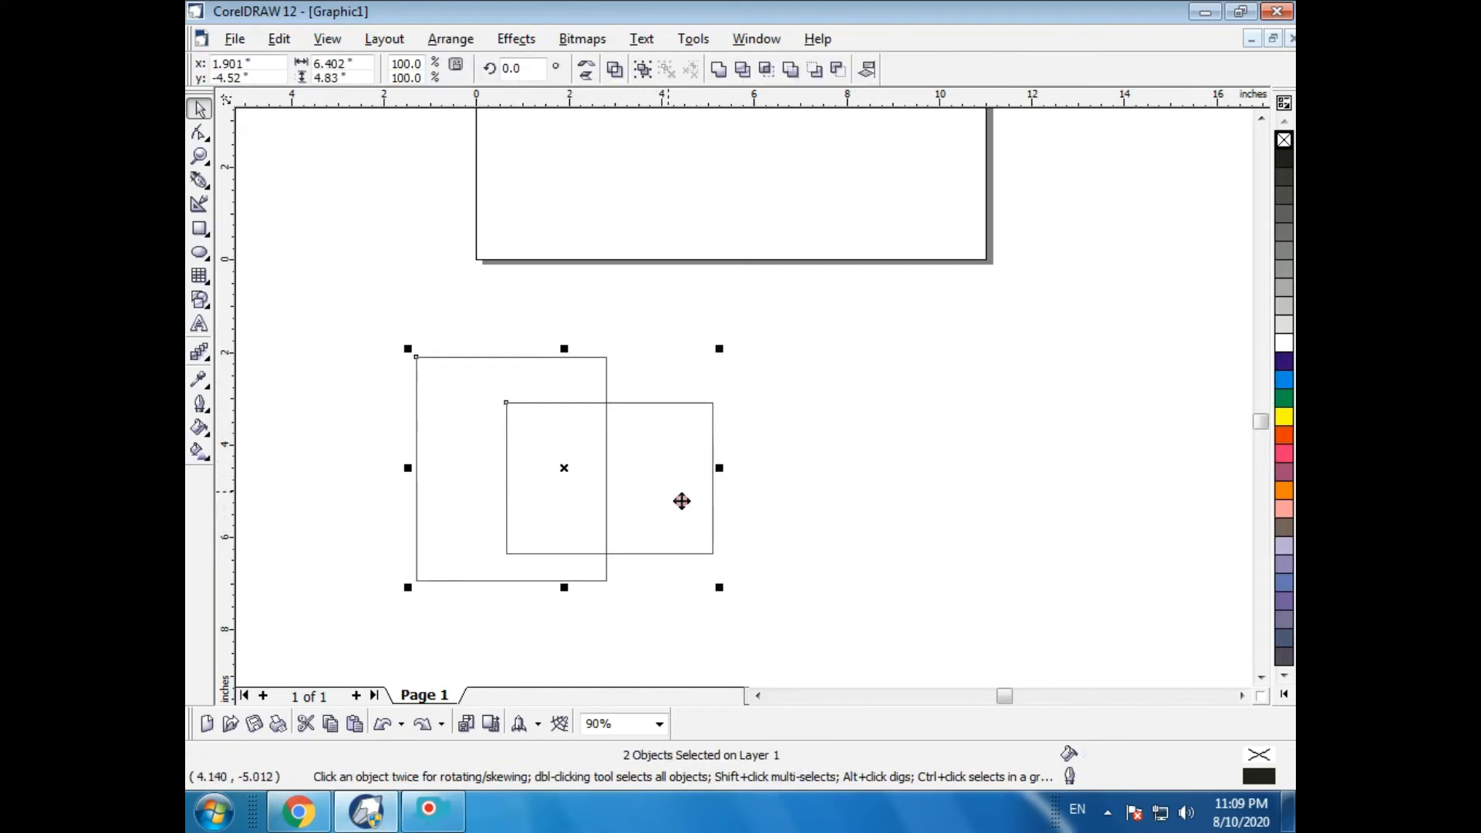
{"action": "left_click", "coordinate": [449, 40]}
{"action": "mouse_move", "coordinate": [457, 337]}
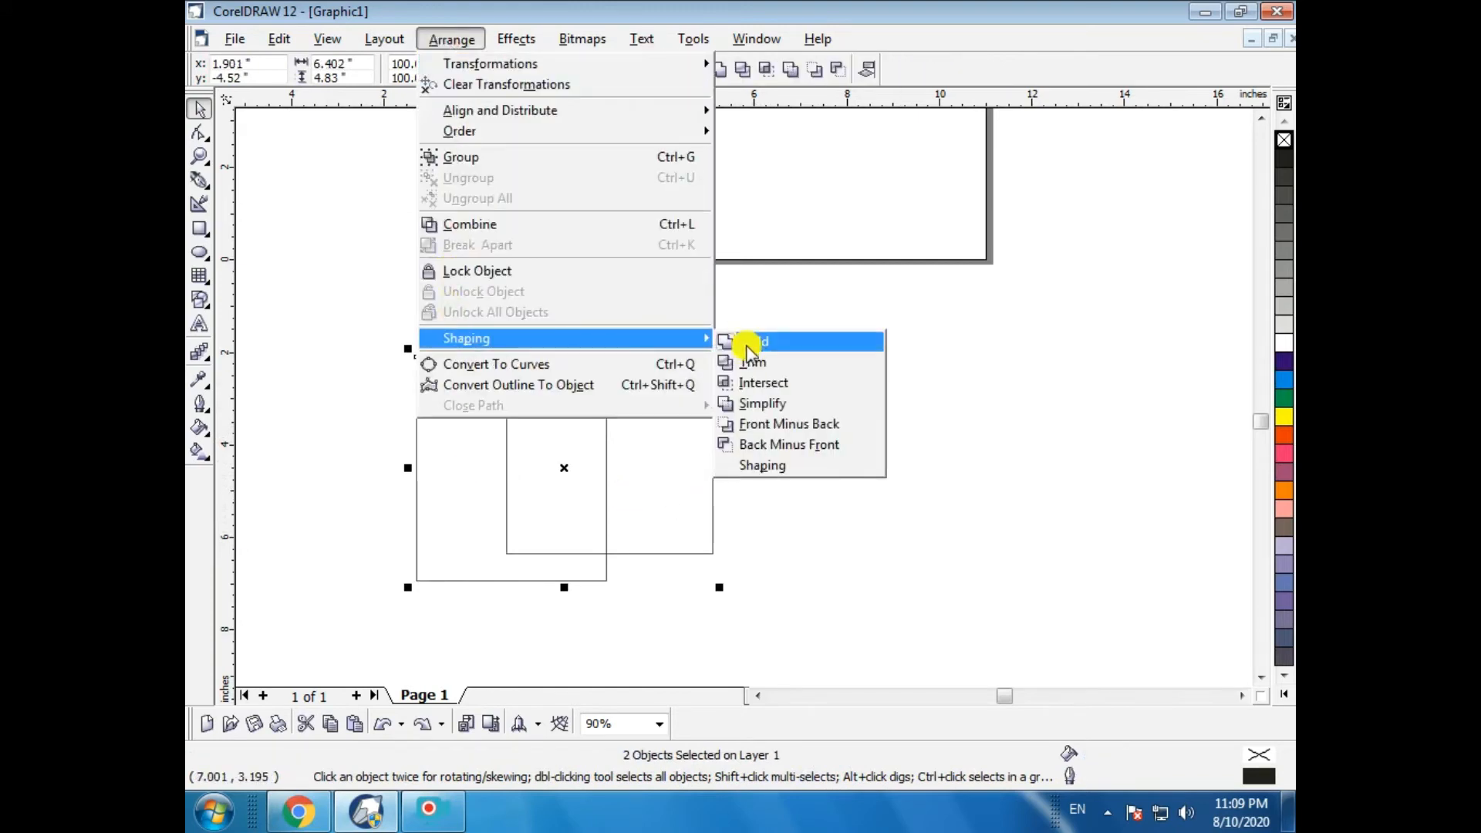
{"action": "left_click", "coordinate": [753, 404]}
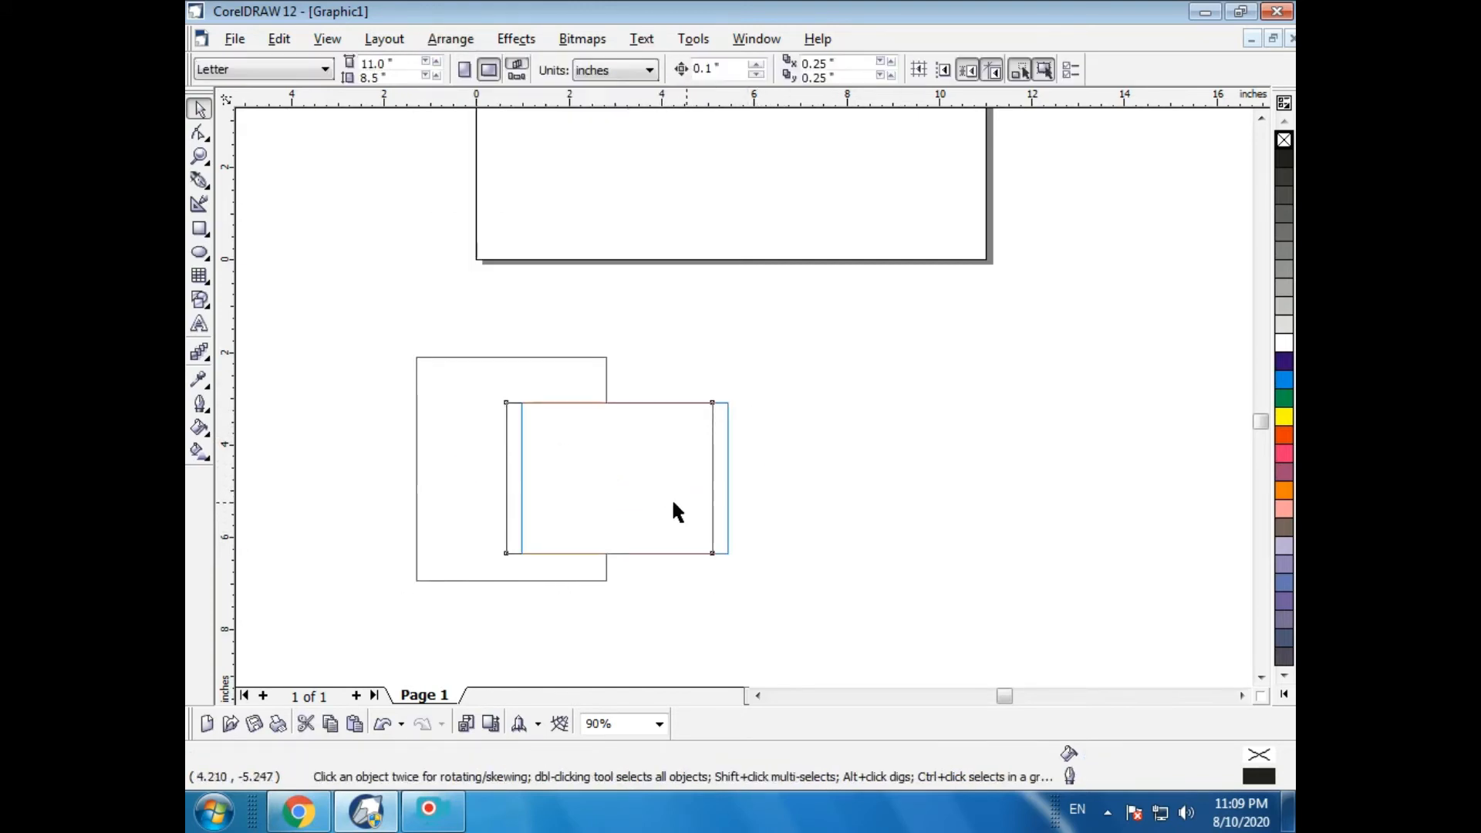
- Move the front rectangle aside and undo the last three actions
{"action": "left_click_drag", "start_coordinate": [672, 497], "coordinate": [966, 499]}
{"action": "key", "text": "ctrl+z"}
{"action": "key", "text": "ctrl+z"}
{"action": "key", "text": "ctrl+z"}
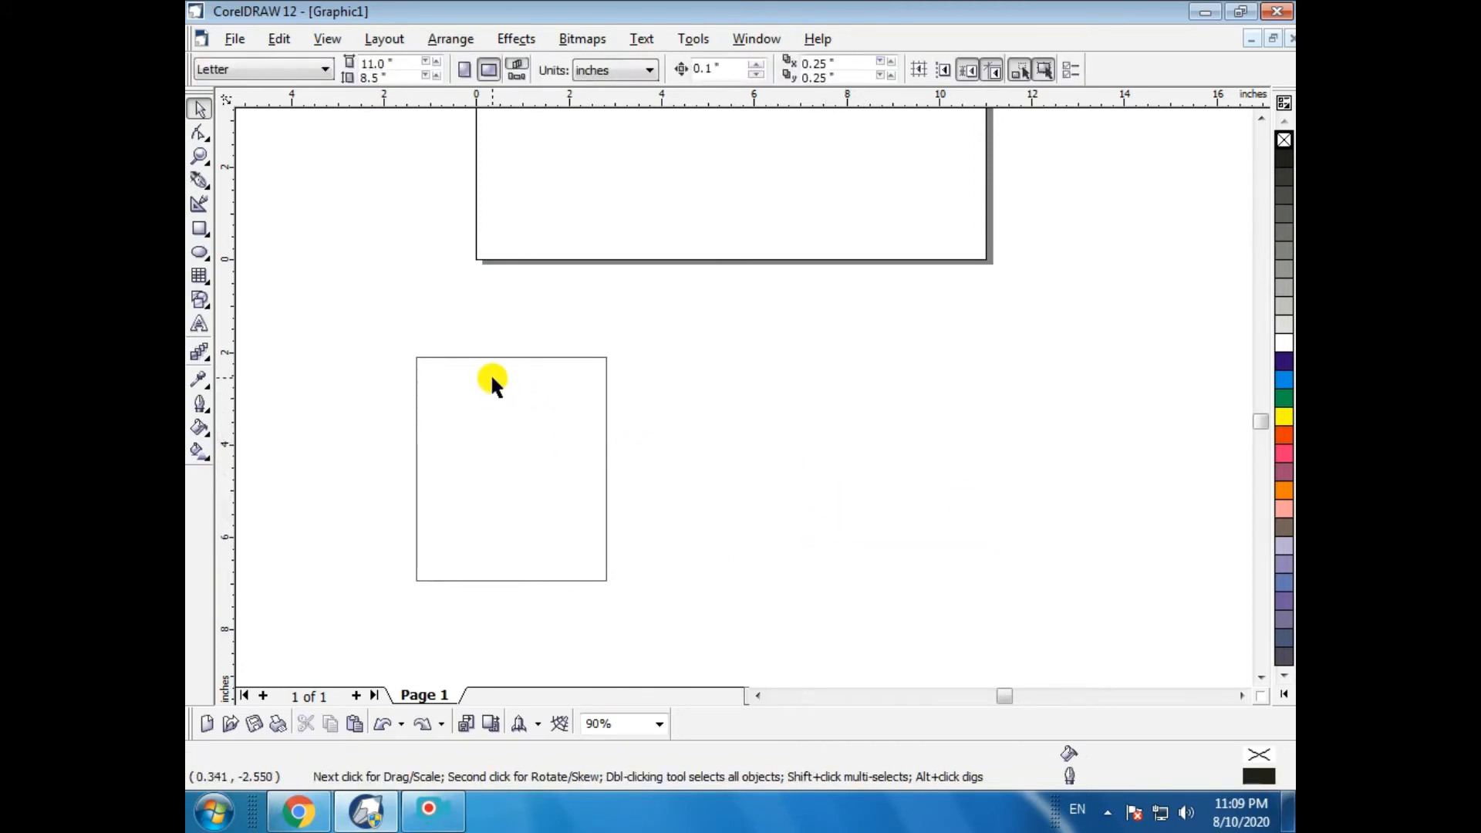
- Select the remaining rectangle and delete it
{"action": "left_click_drag", "start_coordinate": [331, 334], "coordinate": [723, 737]}
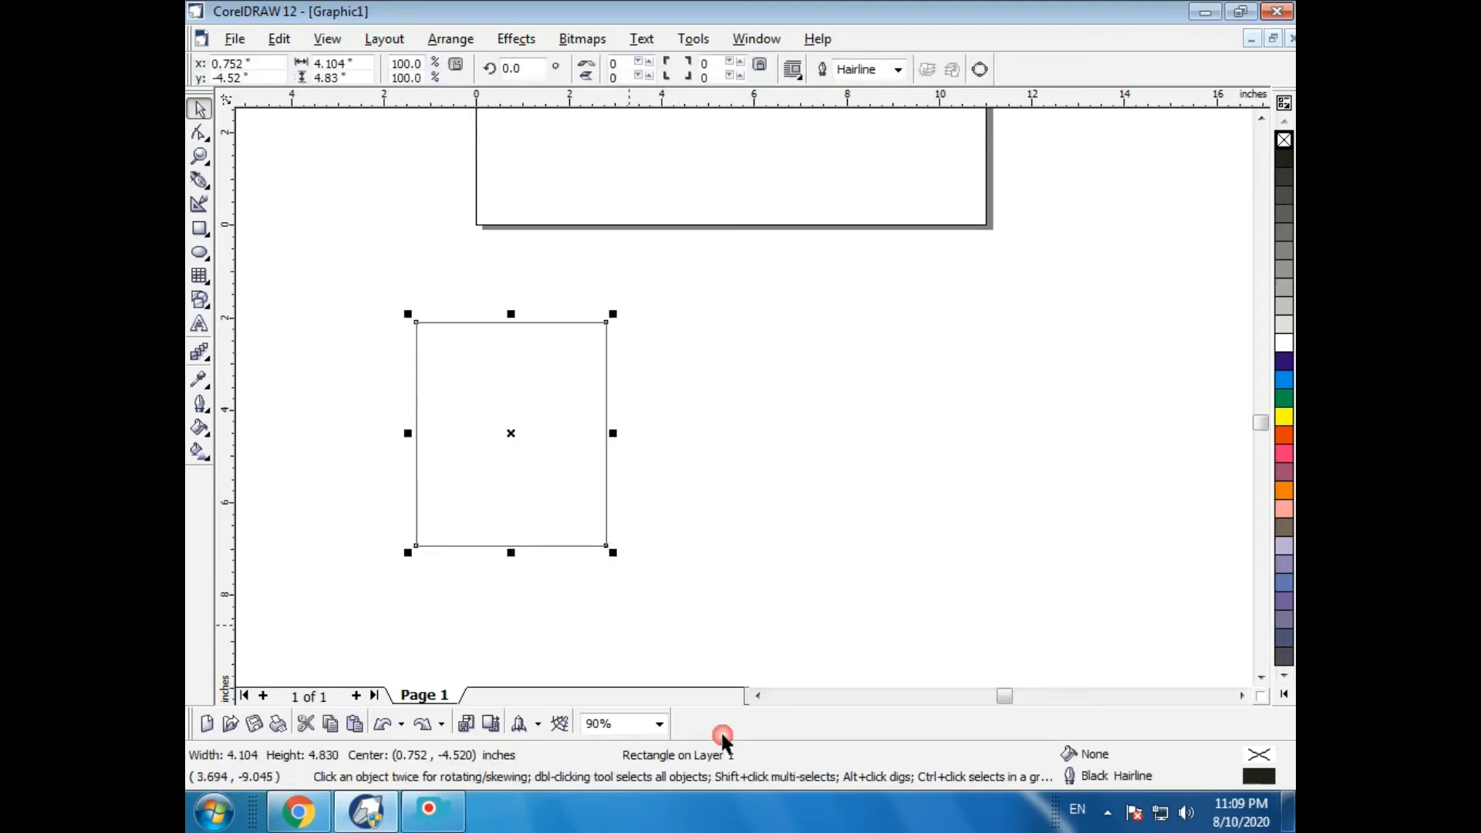
{"action": "key", "text": "Delete"}
{"action": "left_click", "coordinate": [438, 41]}
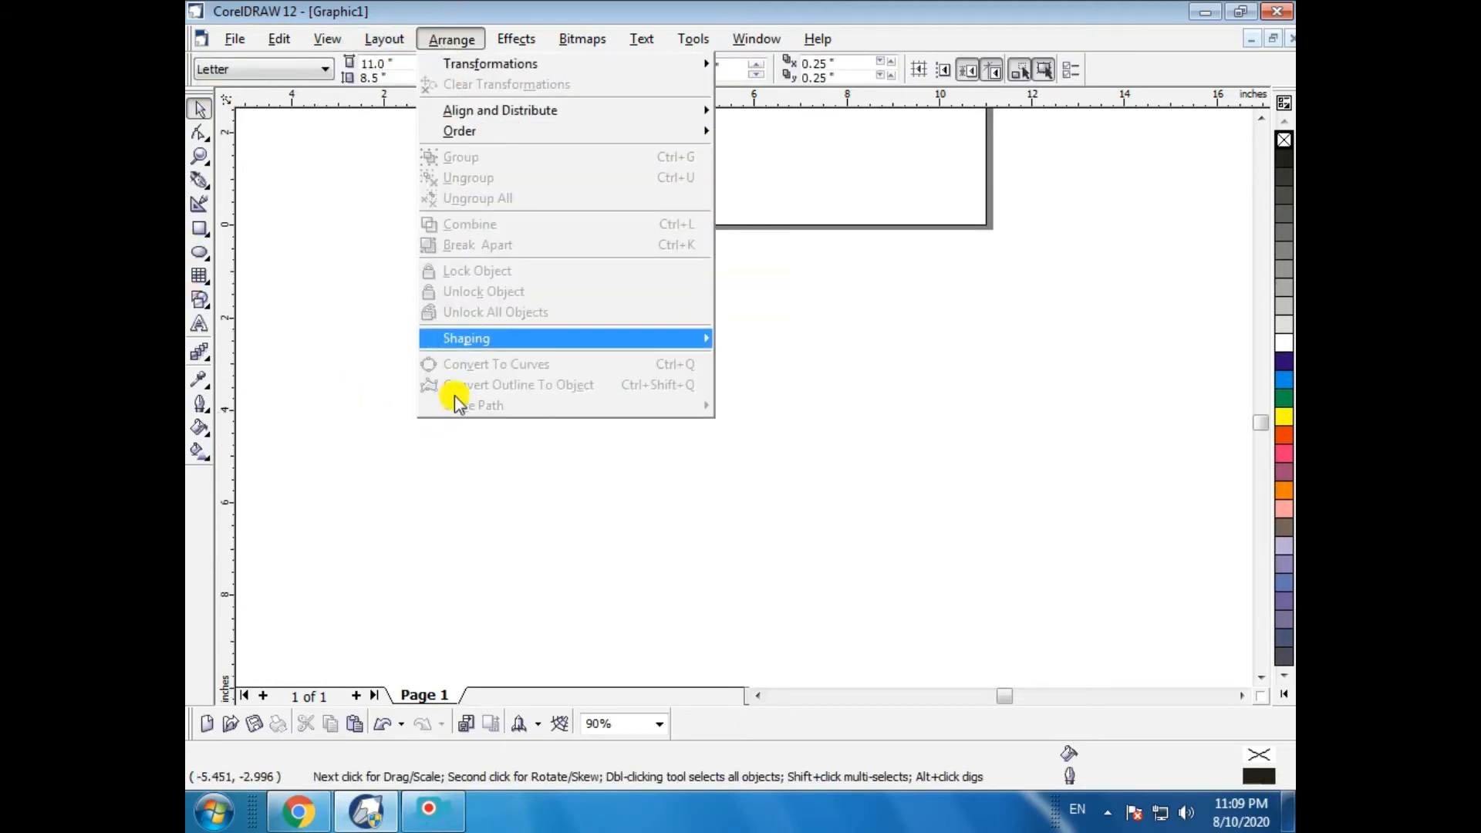
{"action": "left_click", "coordinate": [466, 339]}
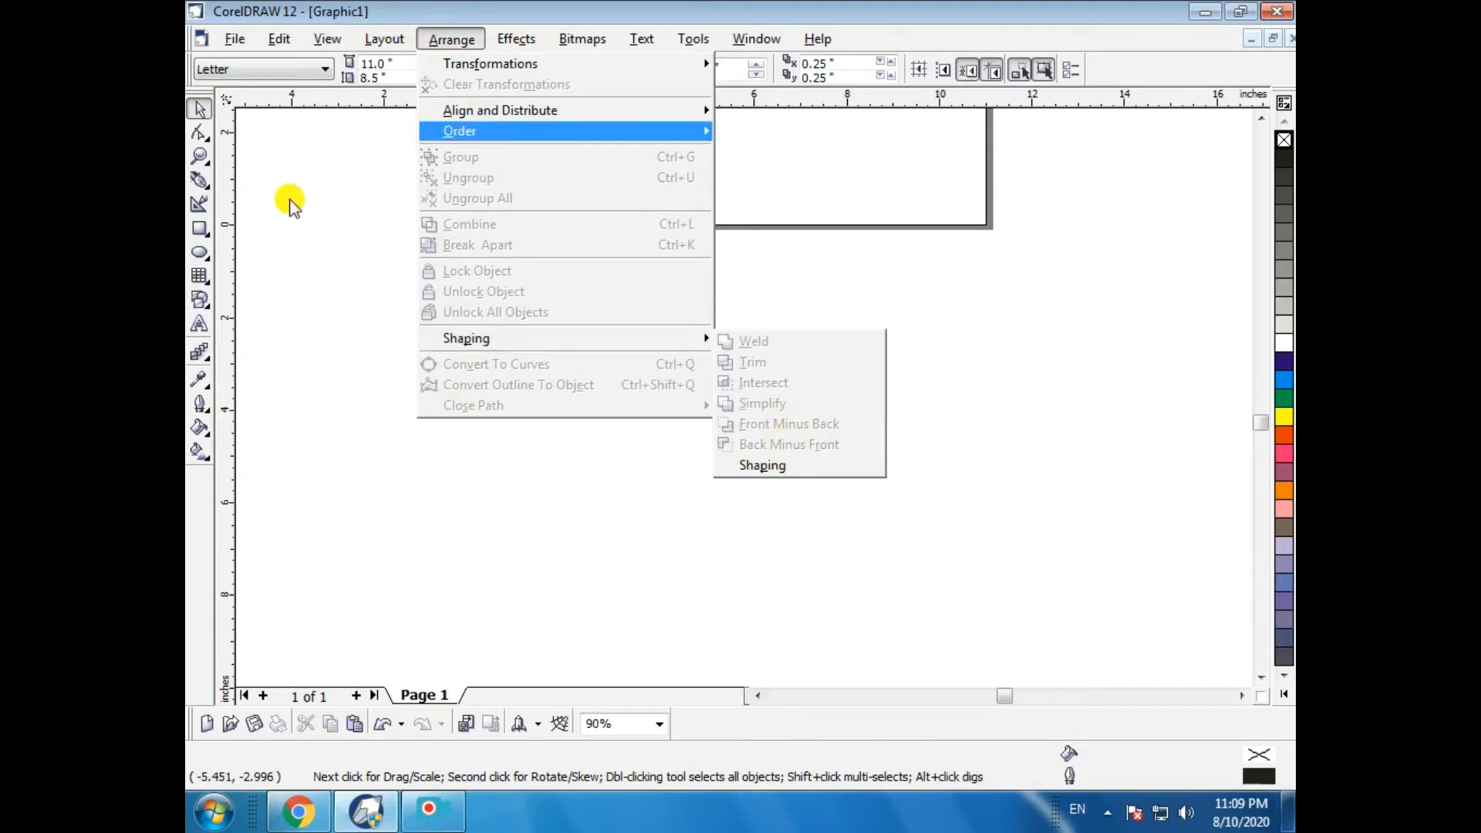
{"action": "left_click", "coordinate": [292, 223]}
- Draw a square about 3.7 in and a horizontal rectangle about 7.3 × 1.4 in crossing its middle
{"action": "key", "text": "F6"}
{"action": "left_click_drag", "start_coordinate": [499, 358], "coordinate": [671, 482]}
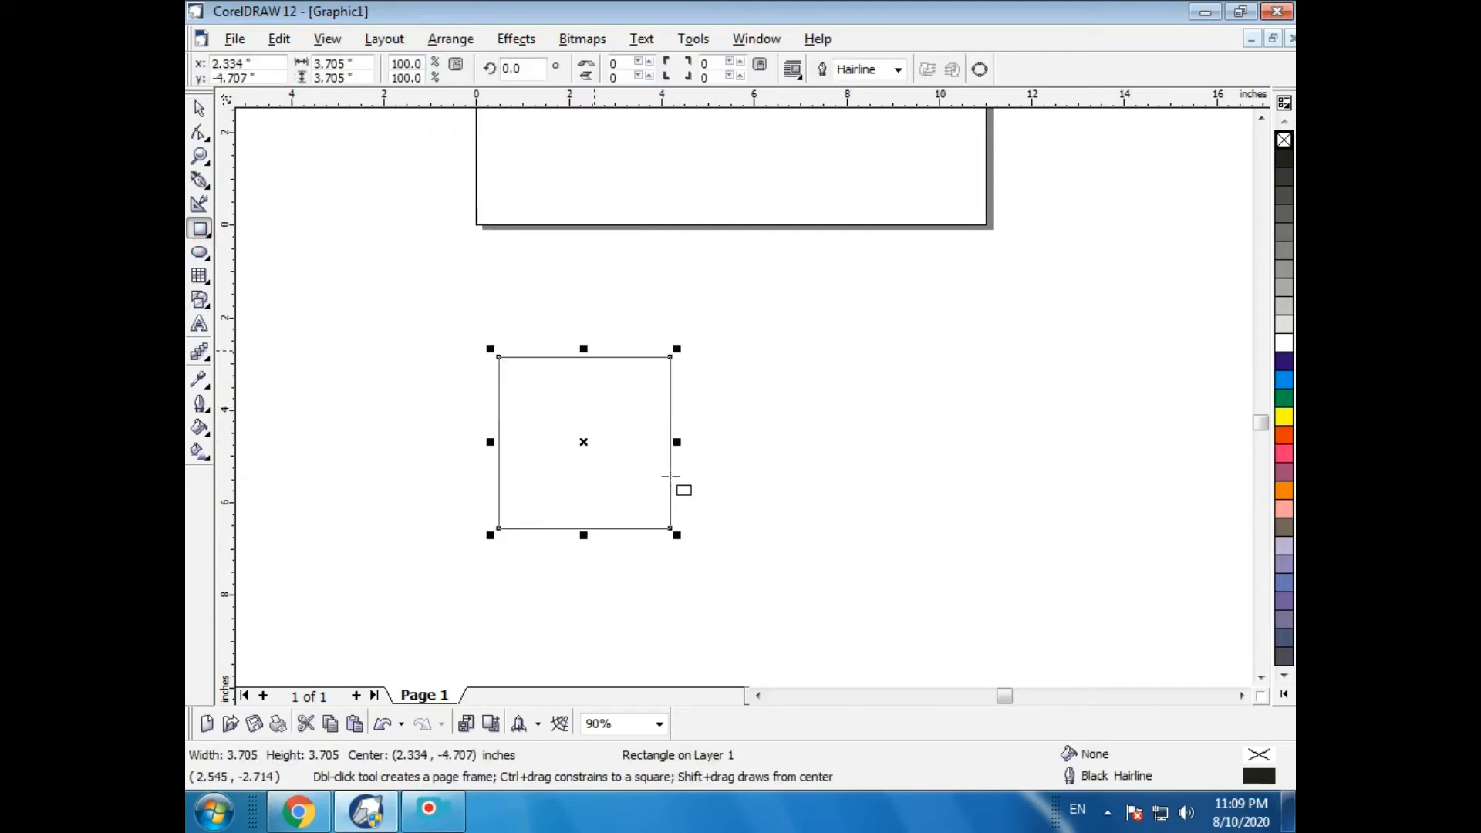
{"action": "left_click_drag", "start_coordinate": [436, 395], "coordinate": [773, 460]}
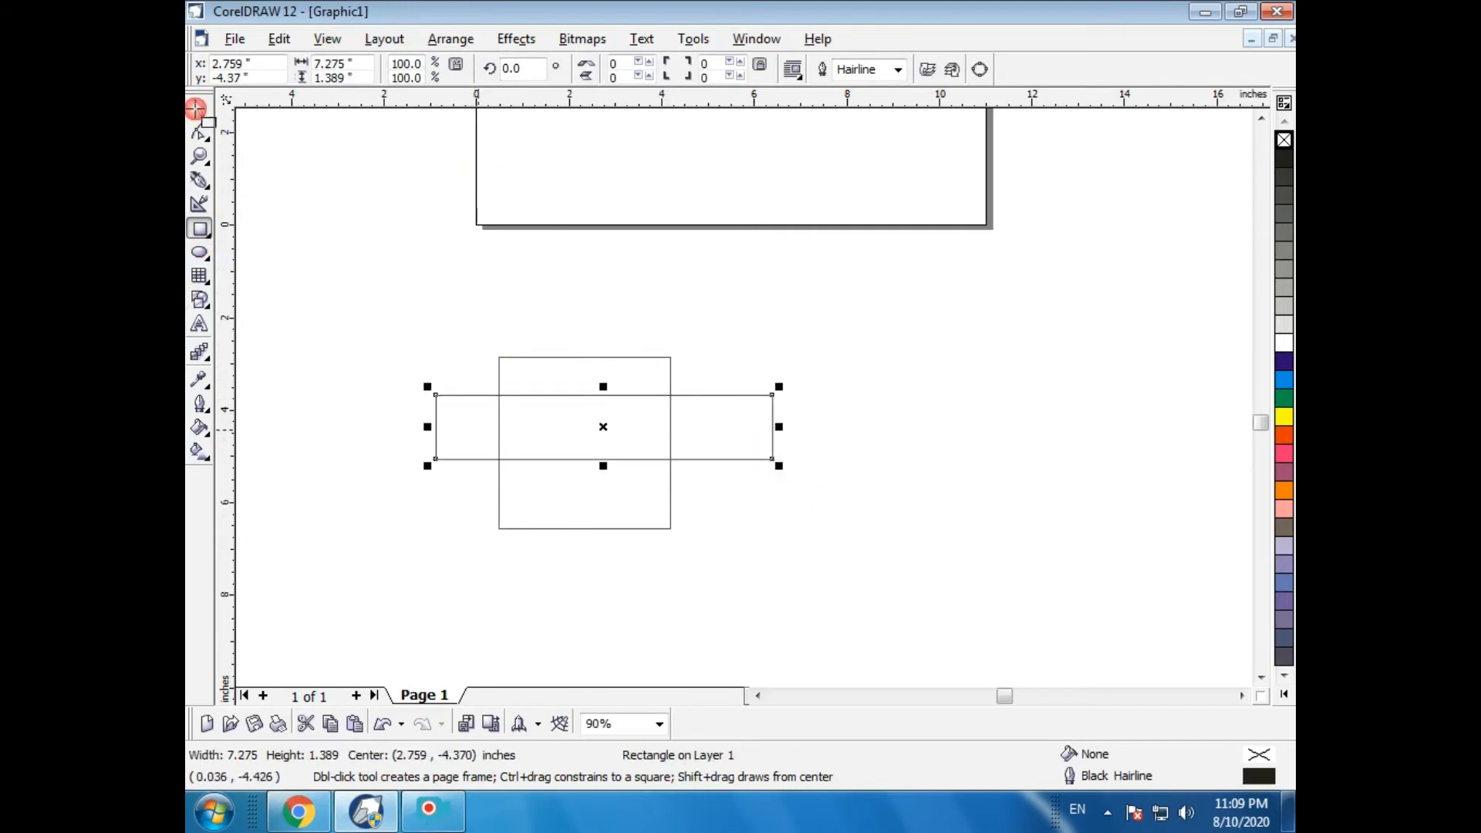
{"action": "left_click", "coordinate": [199, 112]}
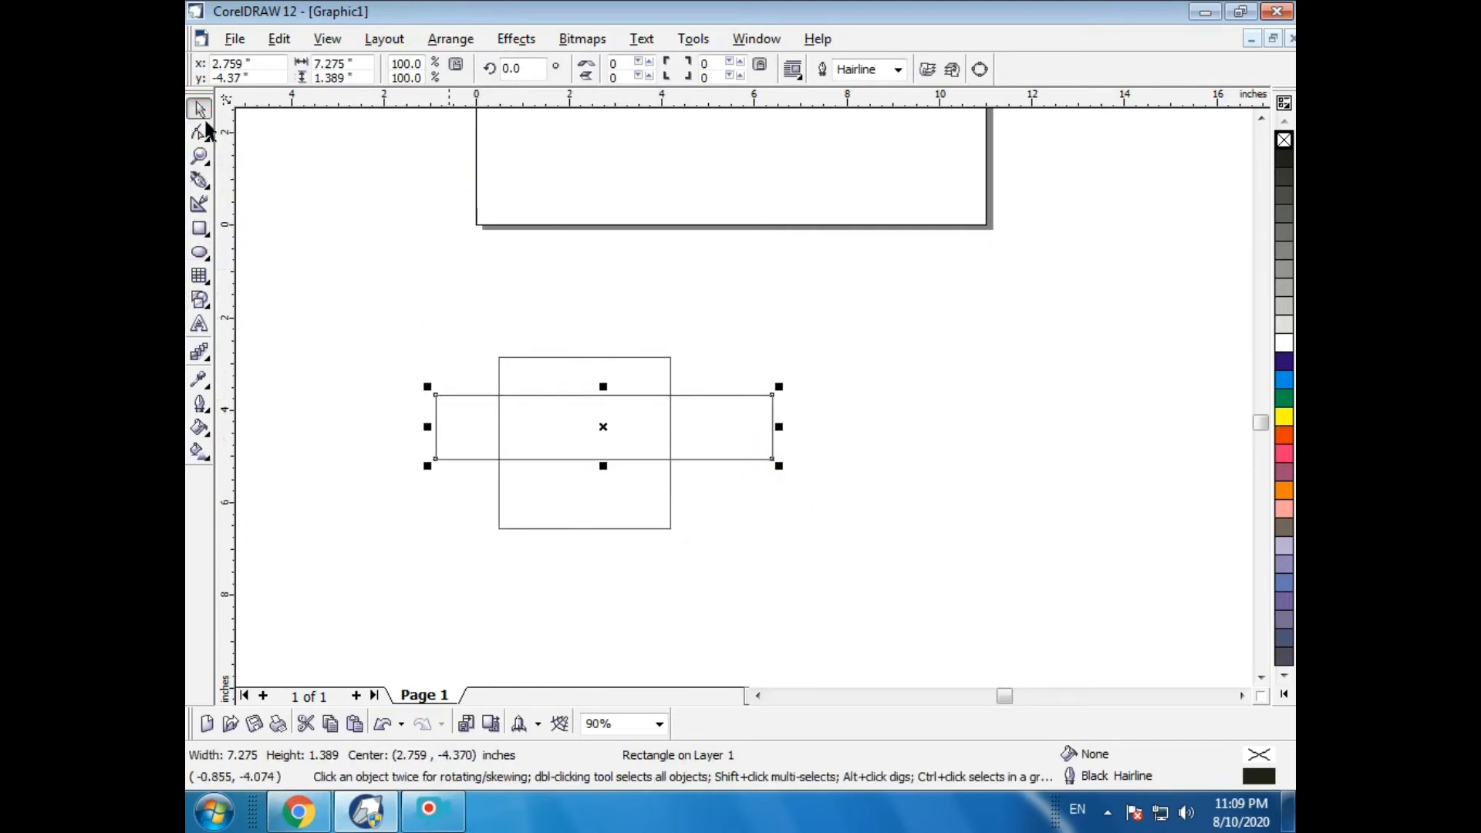
{"action": "left_click_drag", "start_coordinate": [596, 423], "coordinate": [571, 435]}
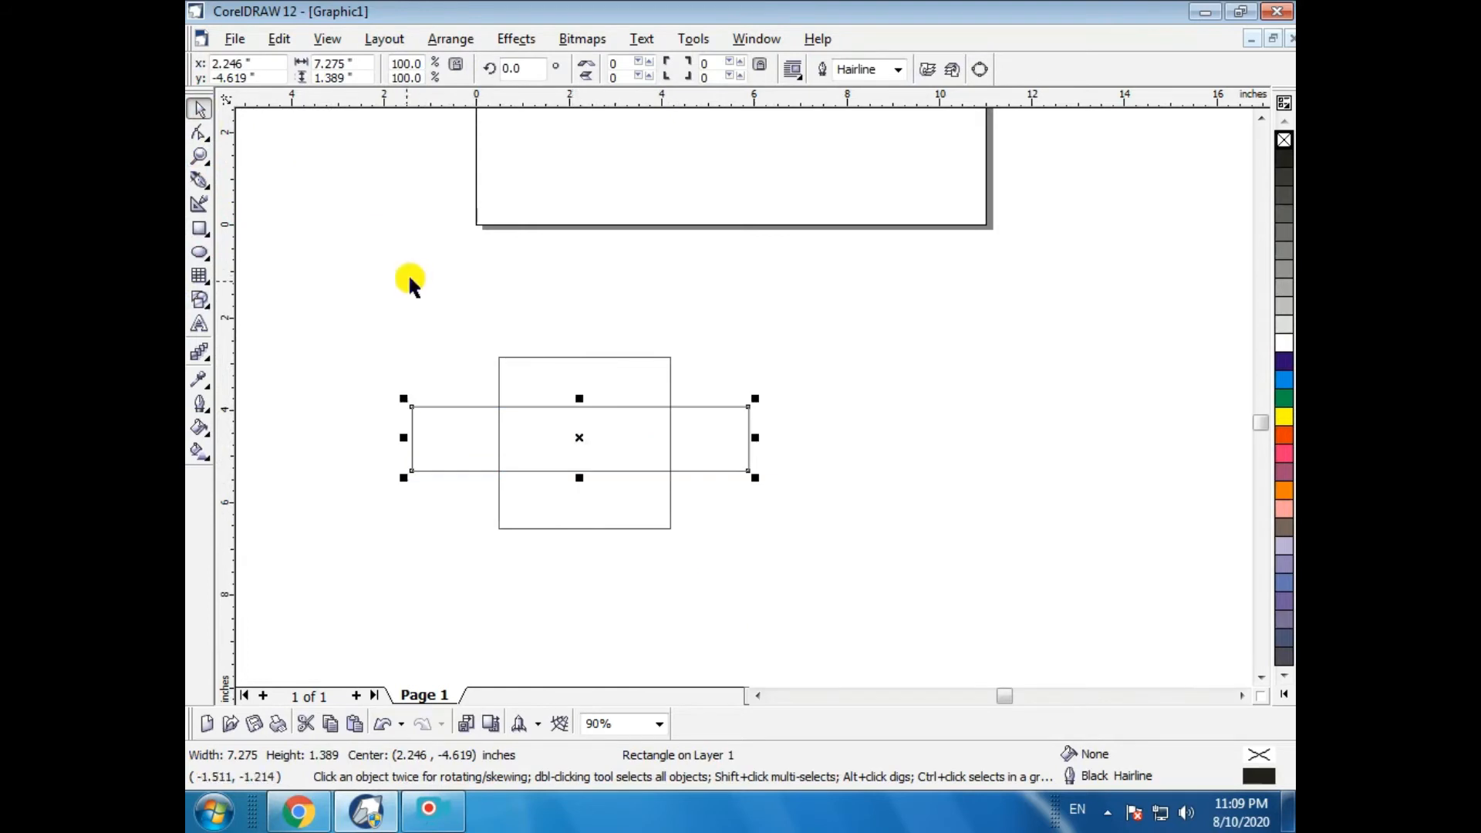
- Select both rectangles, apply Front Minus Back, then undo it
{"action": "left_click_drag", "start_coordinate": [379, 297], "coordinate": [768, 655]}
{"action": "left_click", "coordinate": [448, 41]}
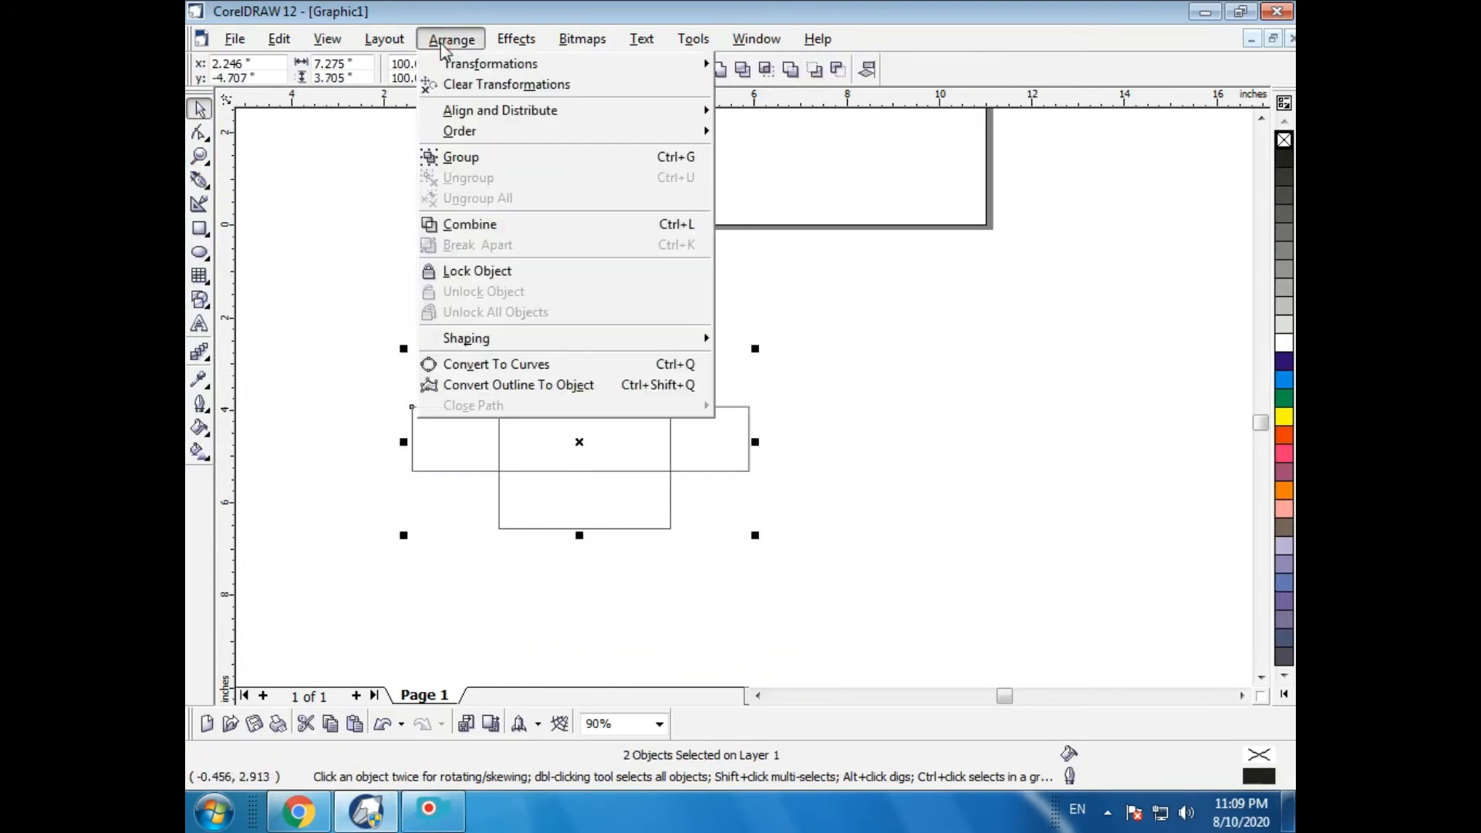
{"action": "mouse_move", "coordinate": [455, 338]}
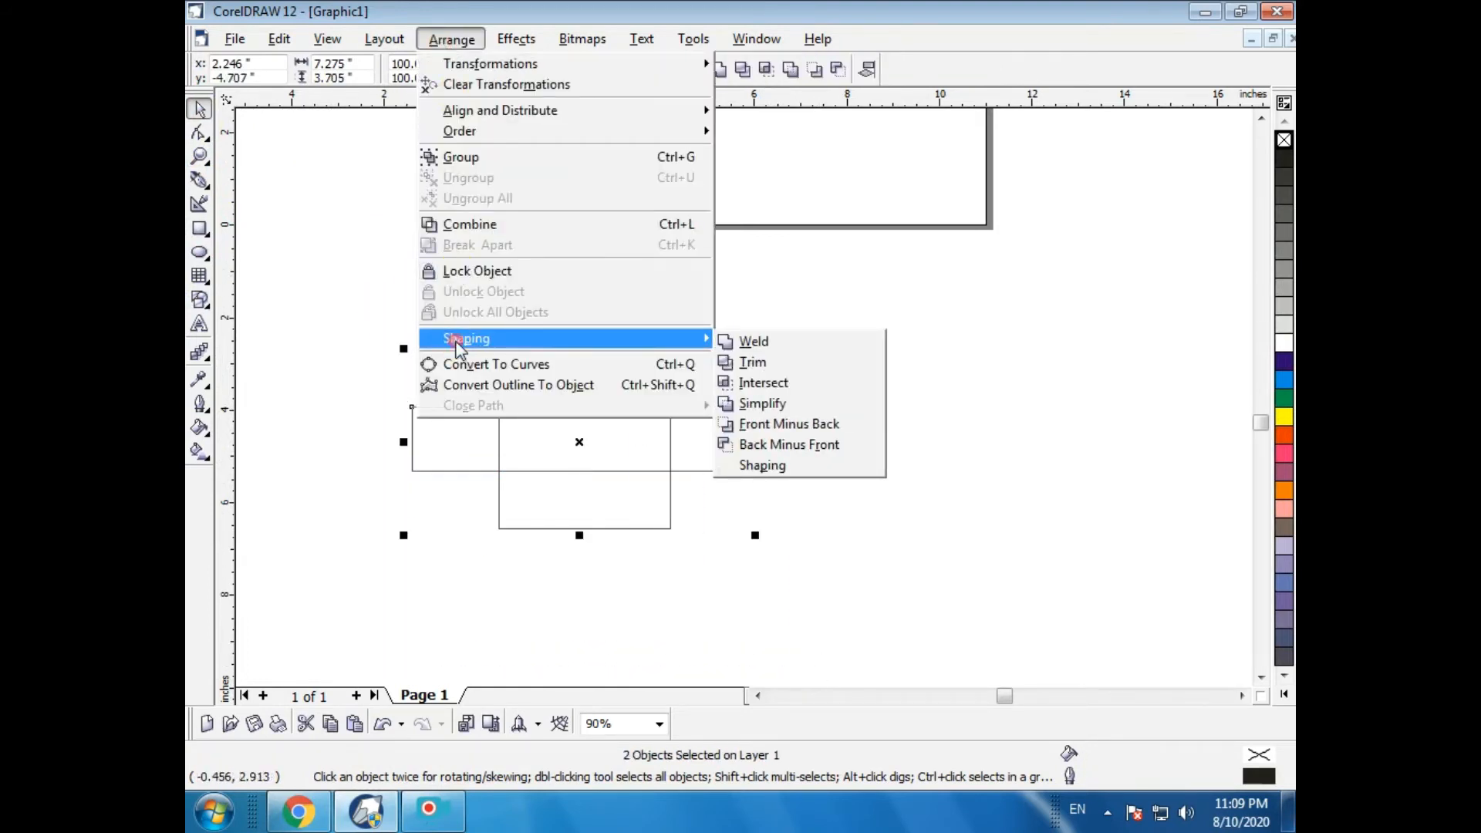
{"action": "left_click", "coordinate": [817, 423]}
{"action": "left_click", "coordinate": [868, 446]}
{"action": "key", "text": "ctrl+z"}
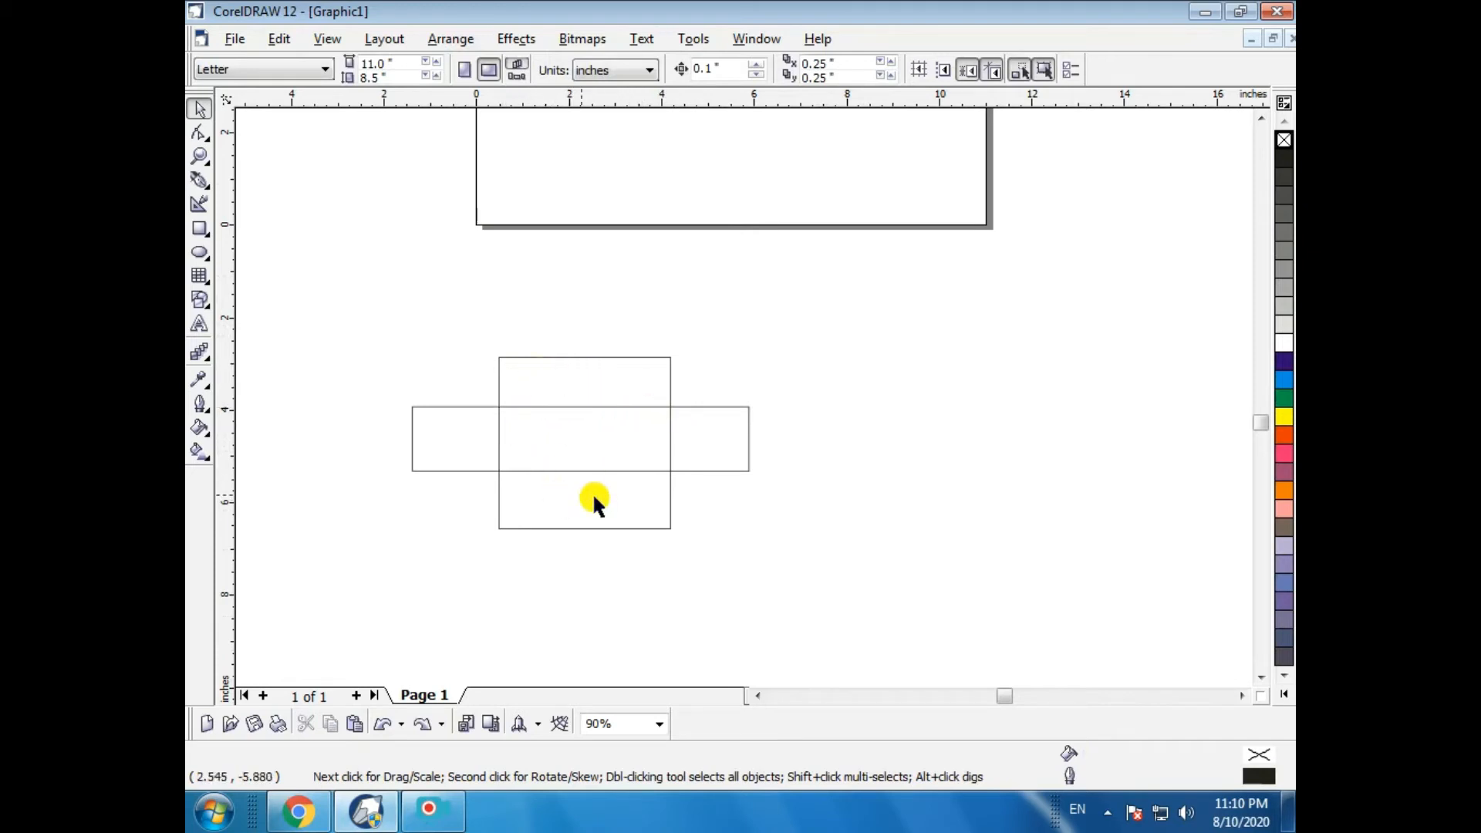
- Select the square and the horizontal rectangle and apply Front Minus Back
{"action": "left_click_drag", "start_coordinate": [610, 441], "coordinate": [849, 610]}
{"action": "left_click_drag", "start_coordinate": [356, 231], "coordinate": [904, 696]}
{"action": "left_click", "coordinate": [450, 38]}
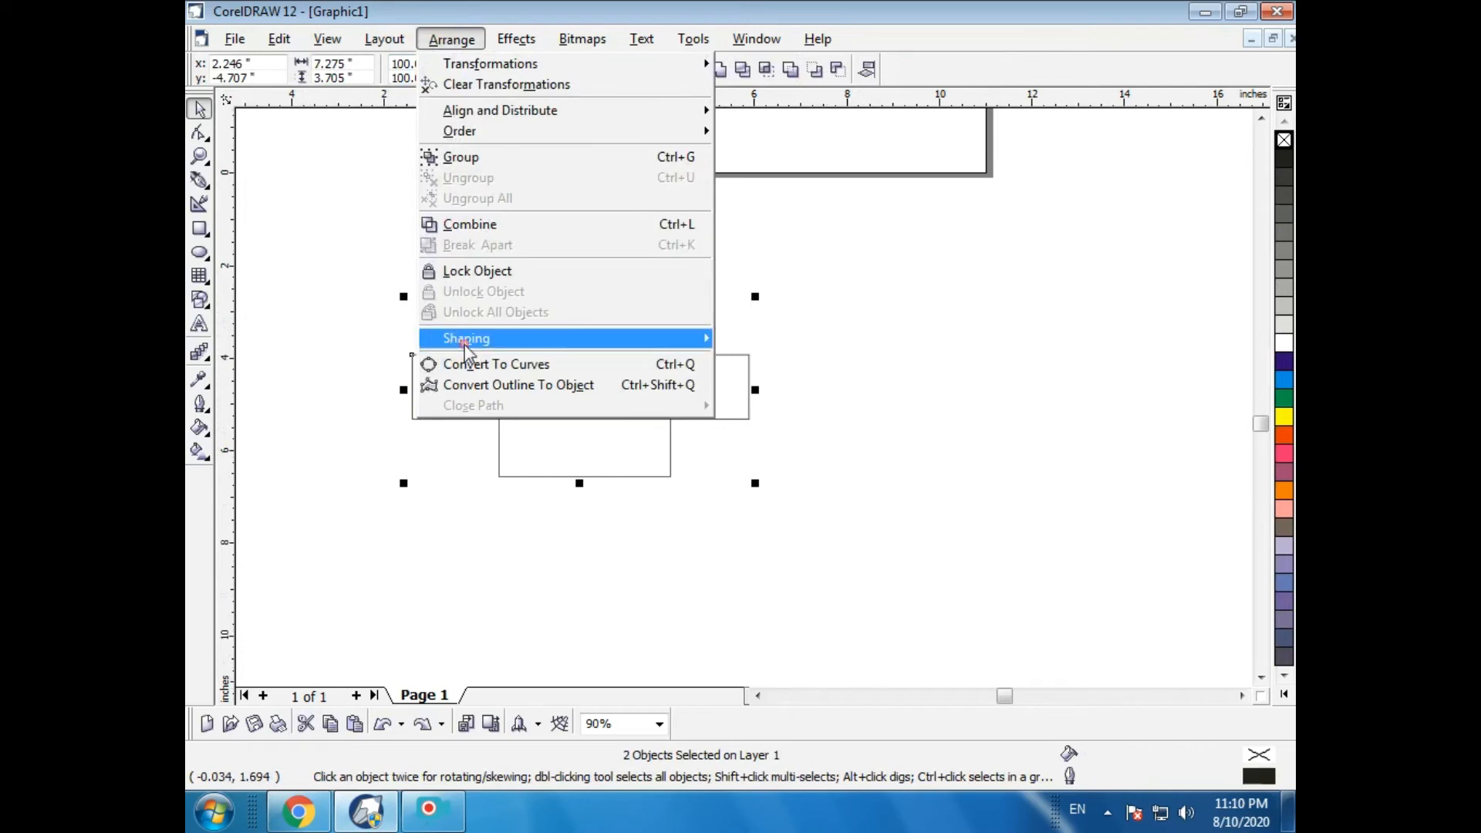
{"action": "mouse_move", "coordinate": [466, 346]}
{"action": "left_click", "coordinate": [774, 436]}
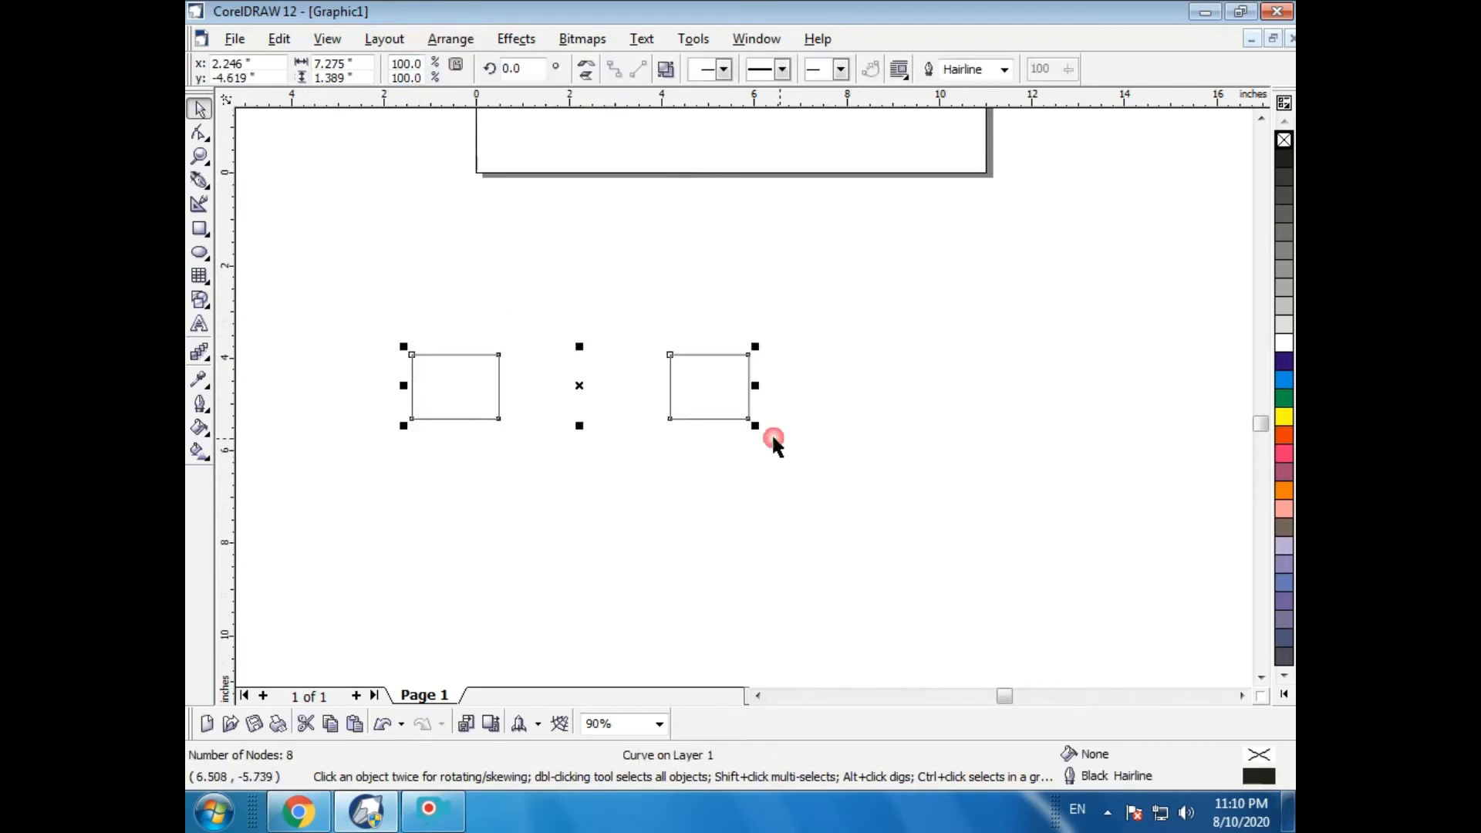
- Undo Front Minus Back, then apply Back Minus Front to both rectangles and undo it
{"action": "key", "text": "ctrl+z"}
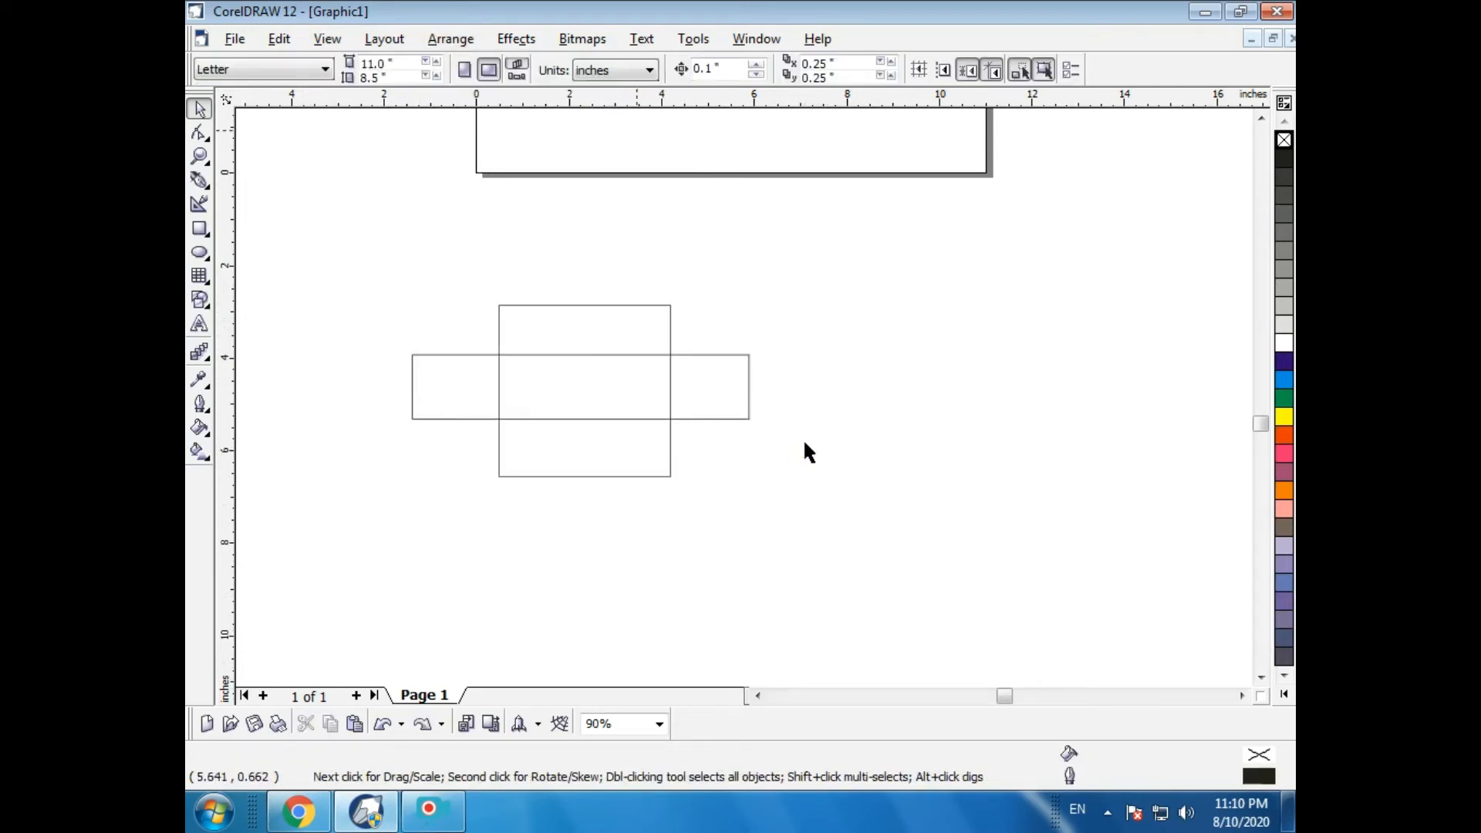
{"action": "left_click_drag", "start_coordinate": [353, 224], "coordinate": [852, 654]}
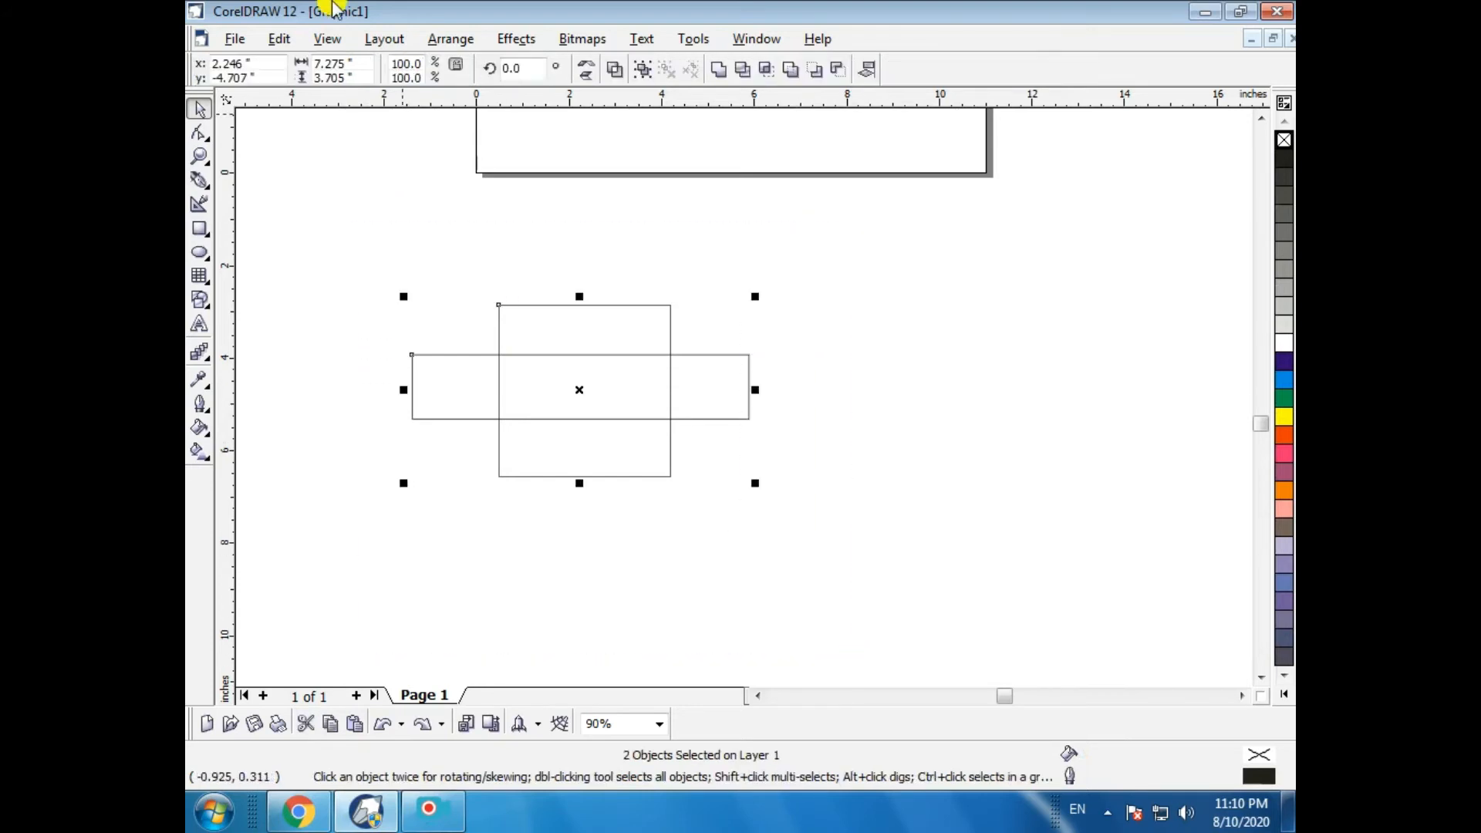
{"action": "left_click", "coordinate": [451, 39]}
{"action": "mouse_move", "coordinate": [490, 340]}
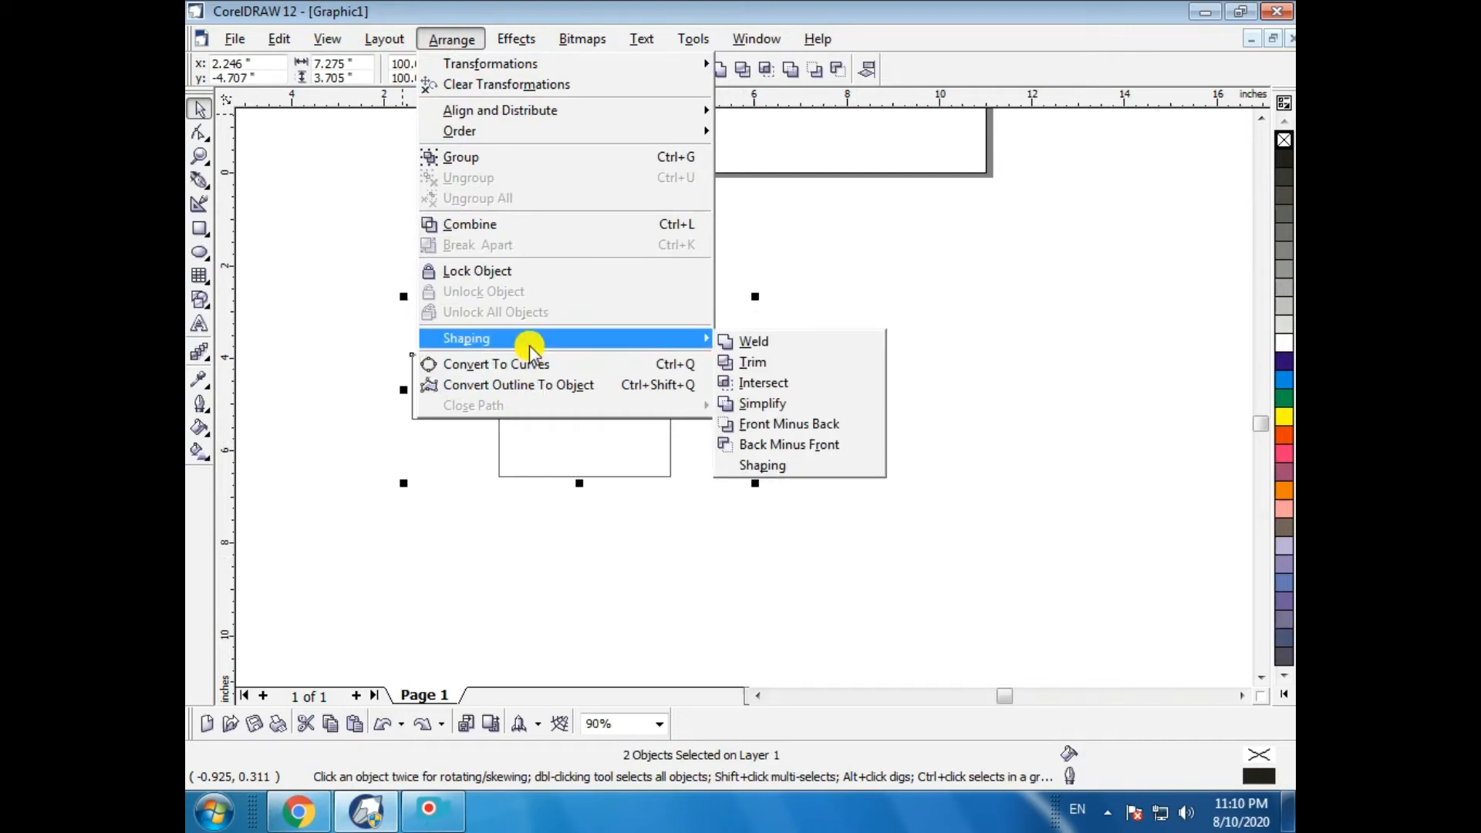
{"action": "left_click", "coordinate": [757, 446]}
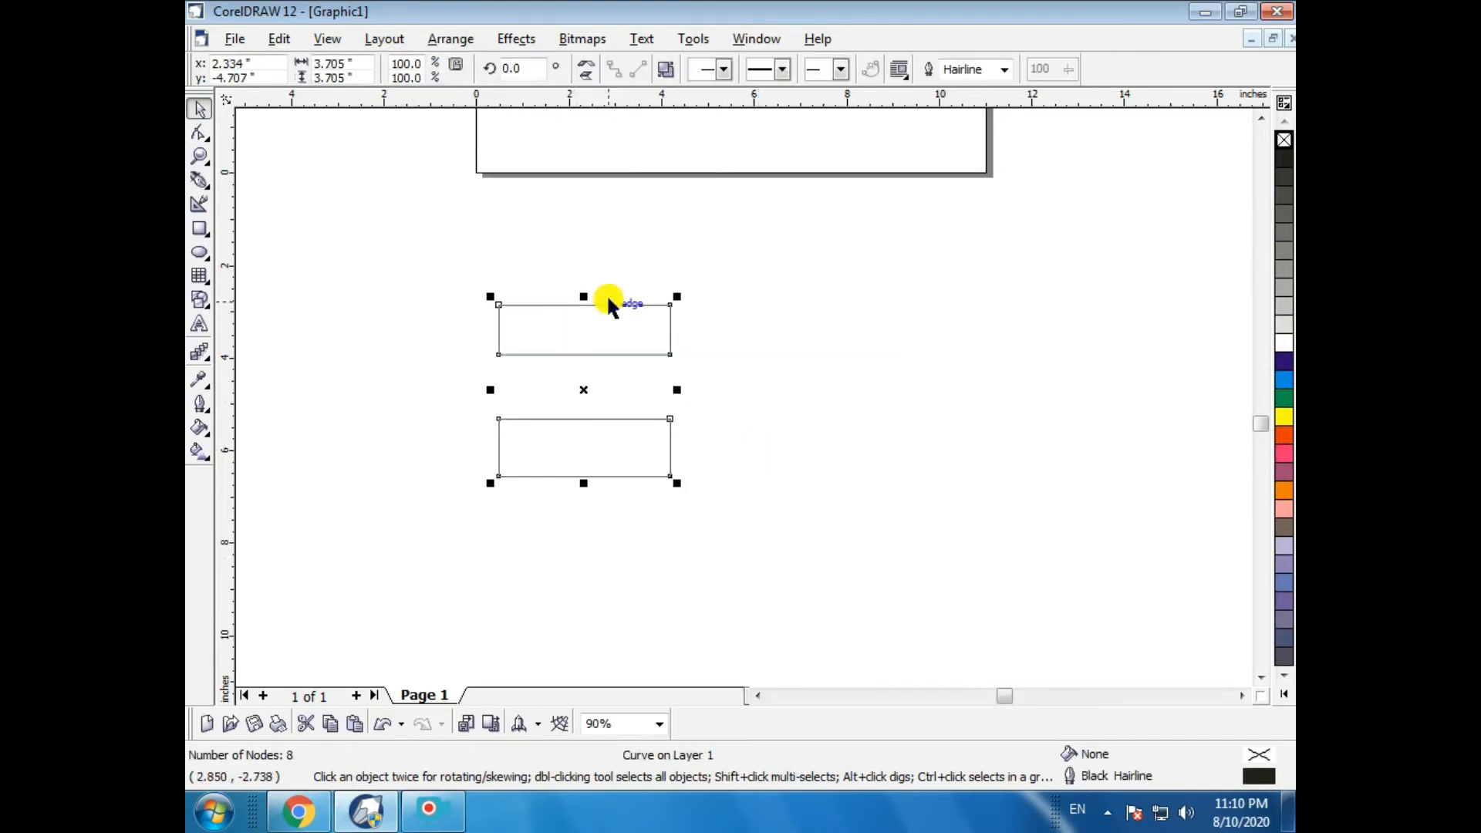
{"action": "left_click", "coordinate": [614, 515]}
{"action": "key", "text": "ctrl+z"}
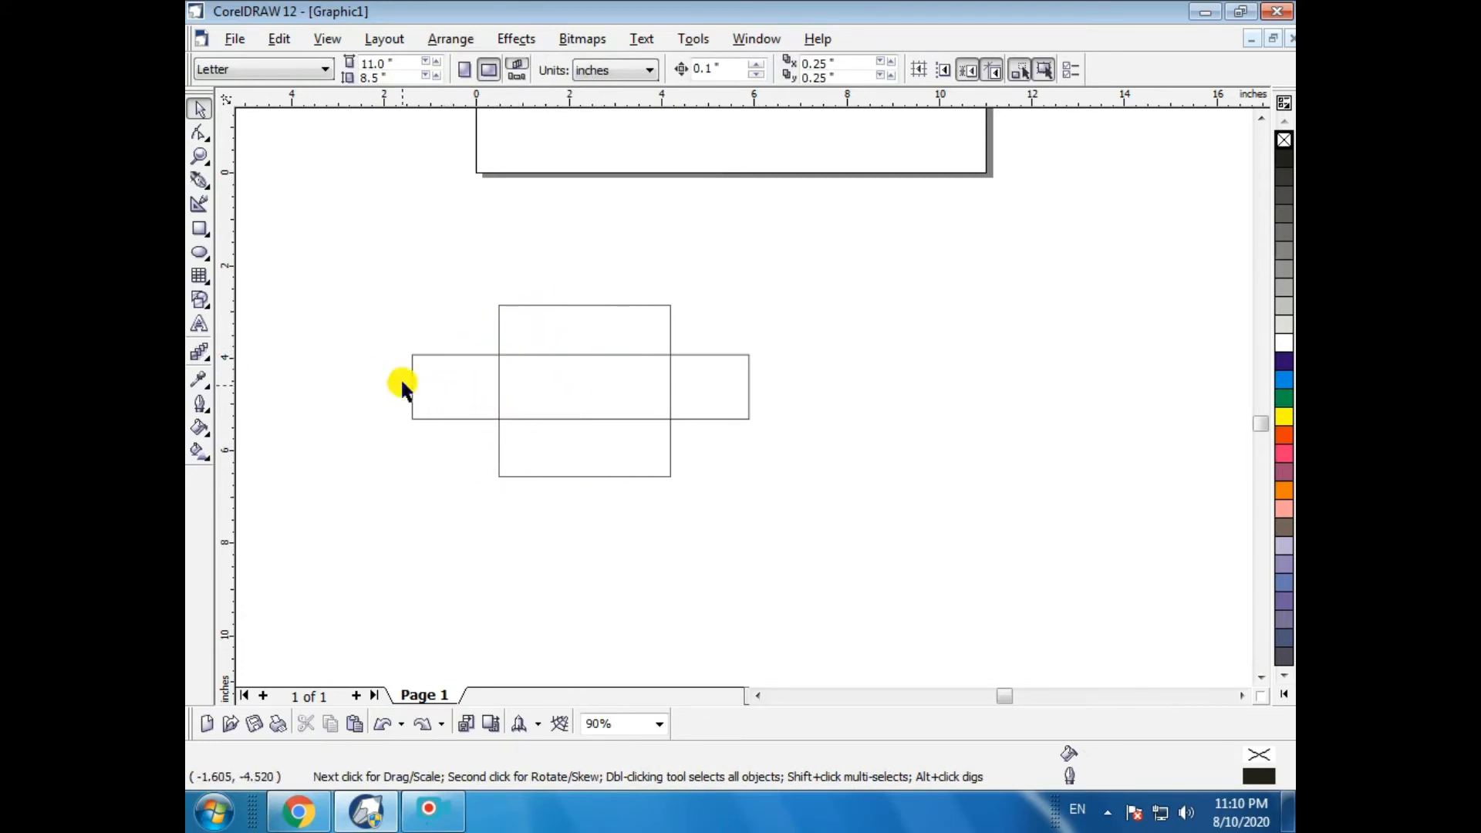
- Reapply Back Minus Front to both selected rectangles, then undo it again
{"action": "left_click_drag", "start_coordinate": [388, 266], "coordinate": [790, 645]}
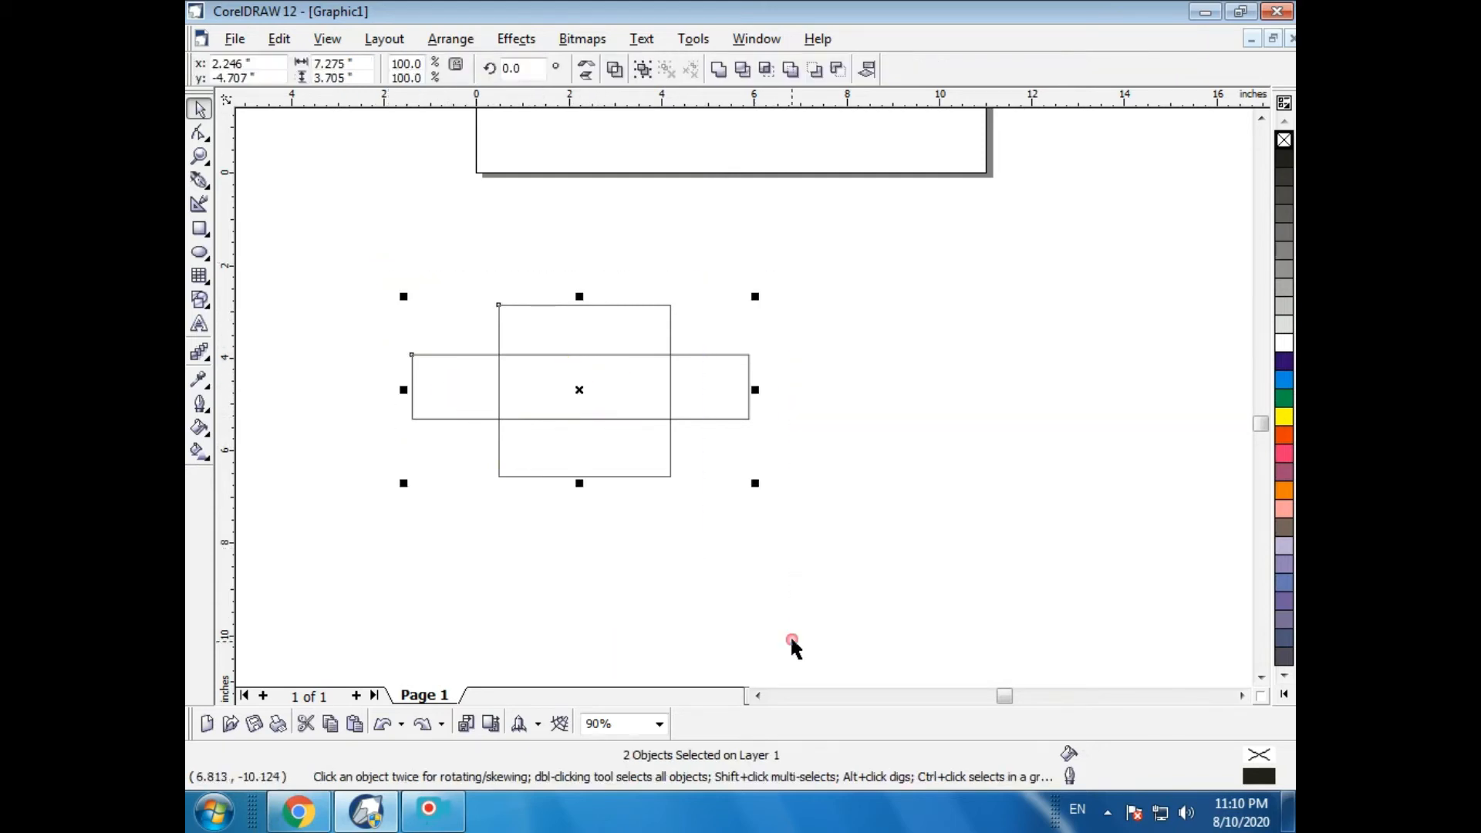
{"action": "left_click", "coordinate": [452, 38]}
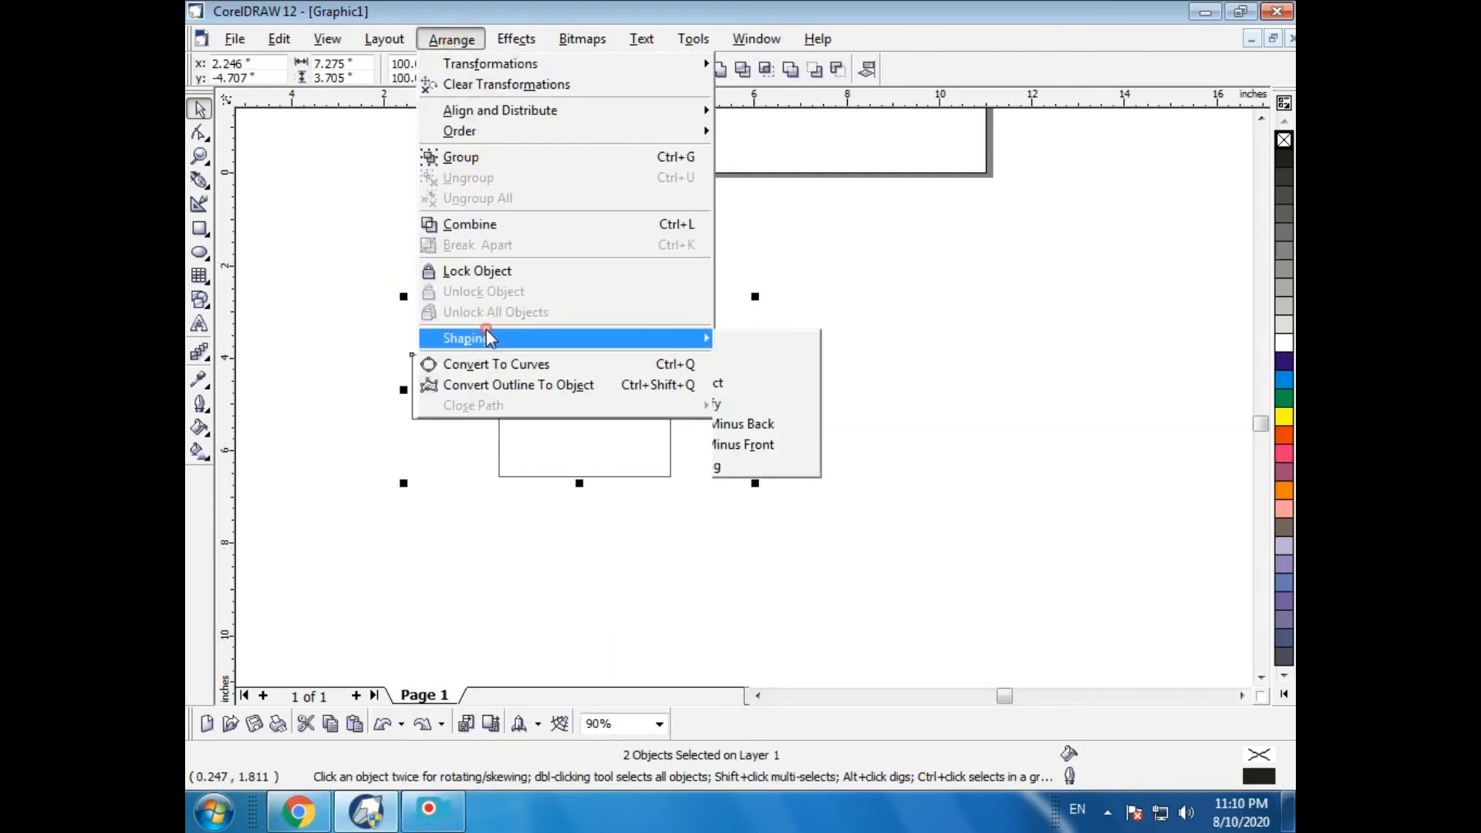
{"action": "left_click", "coordinate": [791, 444]}
{"action": "left_click", "coordinate": [824, 462]}
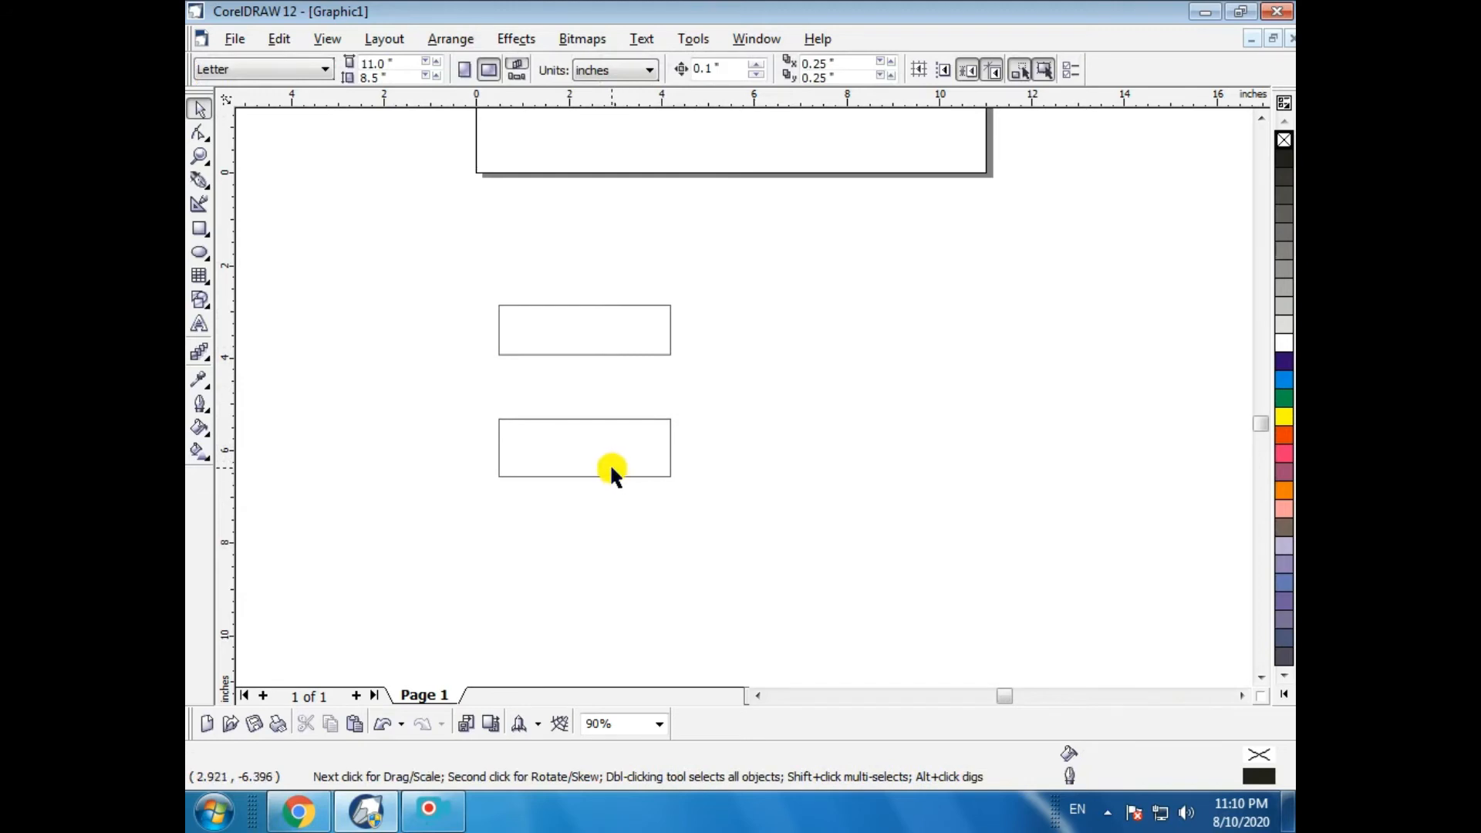
{"action": "key", "text": "ctrl+z"}
- Select the square and the horizontal rectangle one after the other and delete both
{"action": "left_click_drag", "start_coordinate": [385, 272], "coordinate": [732, 605]}
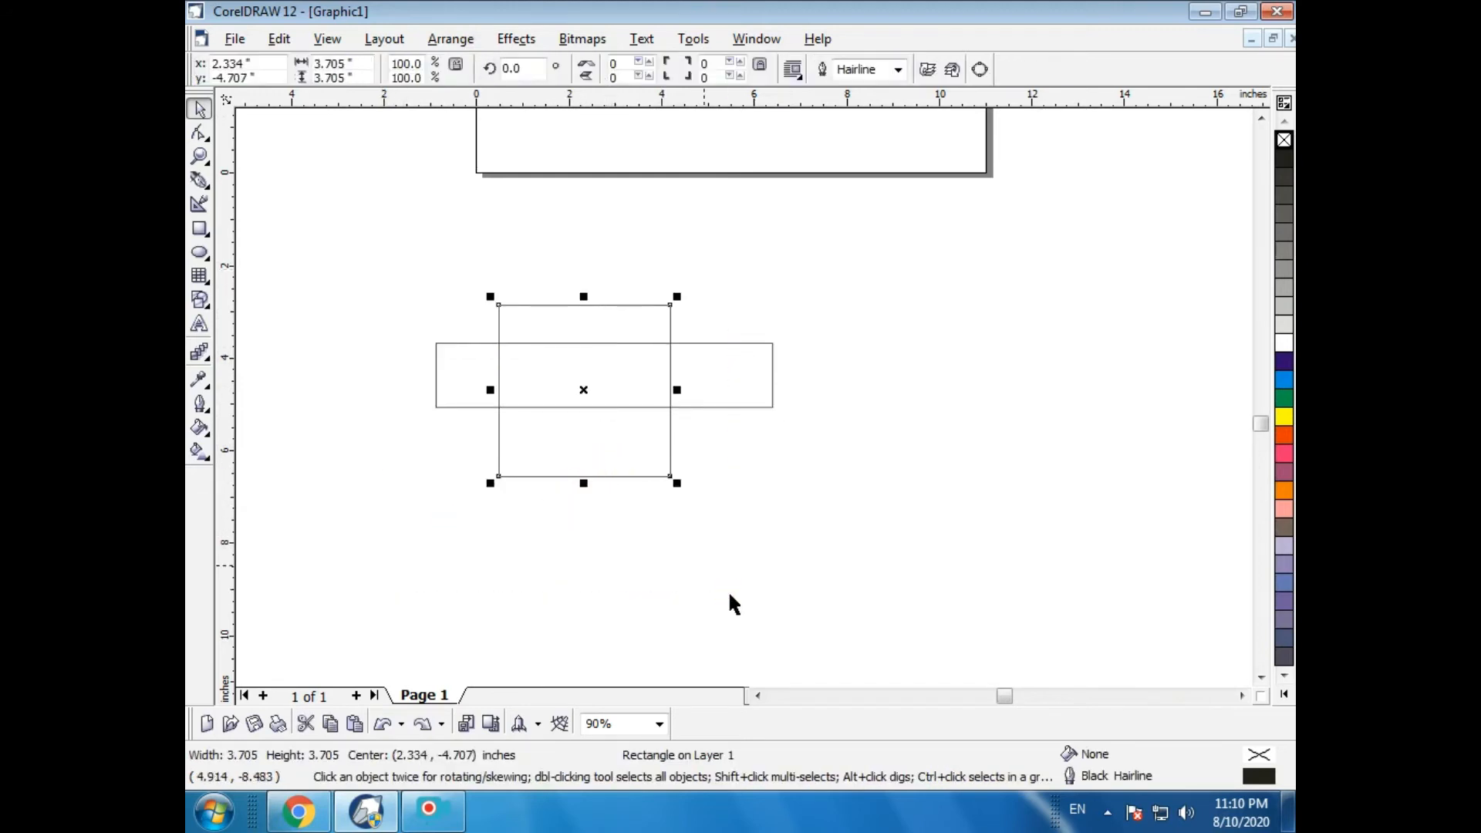
{"action": "key", "text": "Delete"}
{"action": "left_click_drag", "start_coordinate": [426, 309], "coordinate": [781, 528]}
{"action": "key", "text": "Delete"}
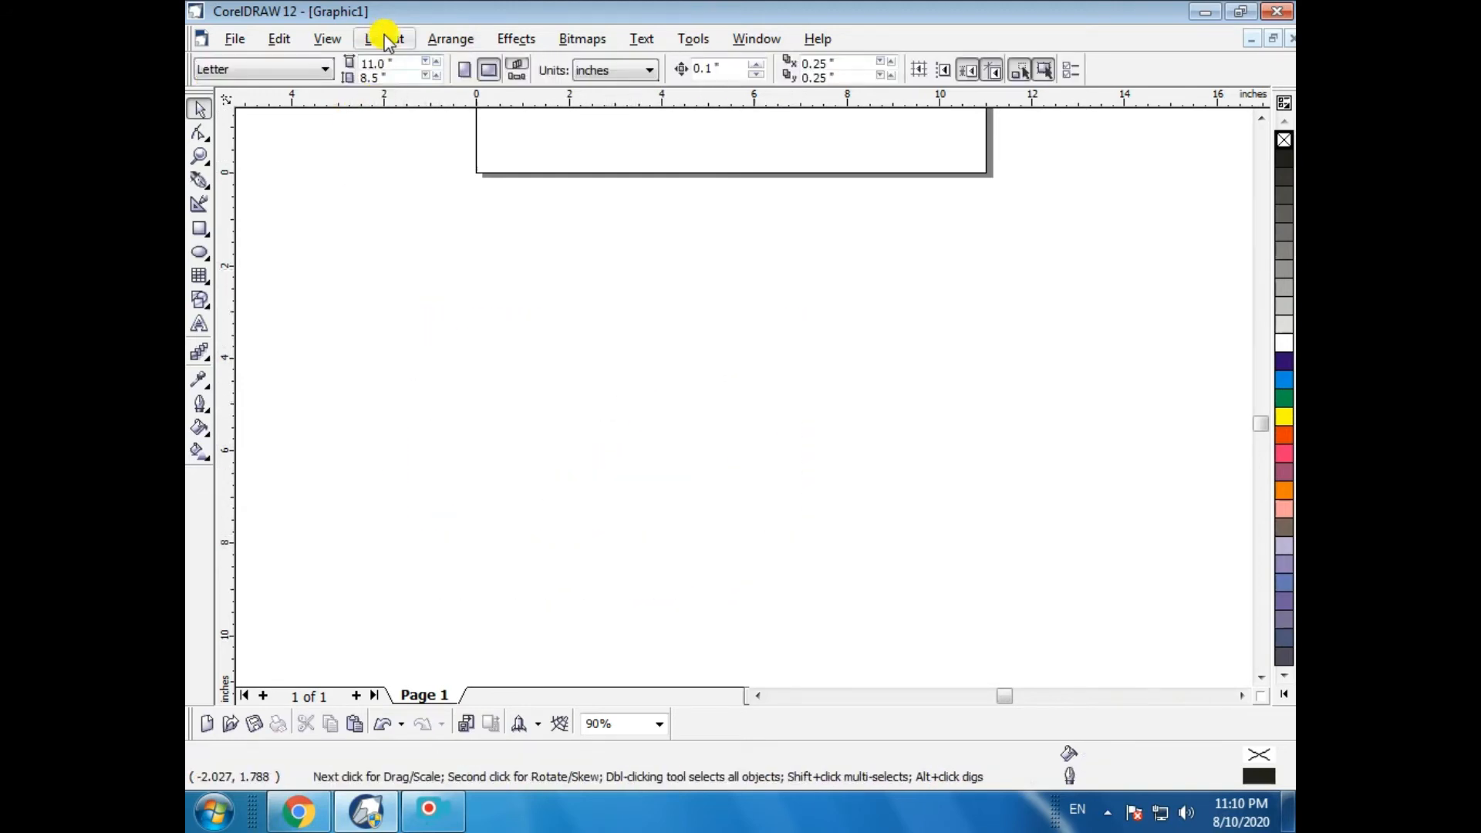
{"action": "left_click", "coordinate": [451, 39]}
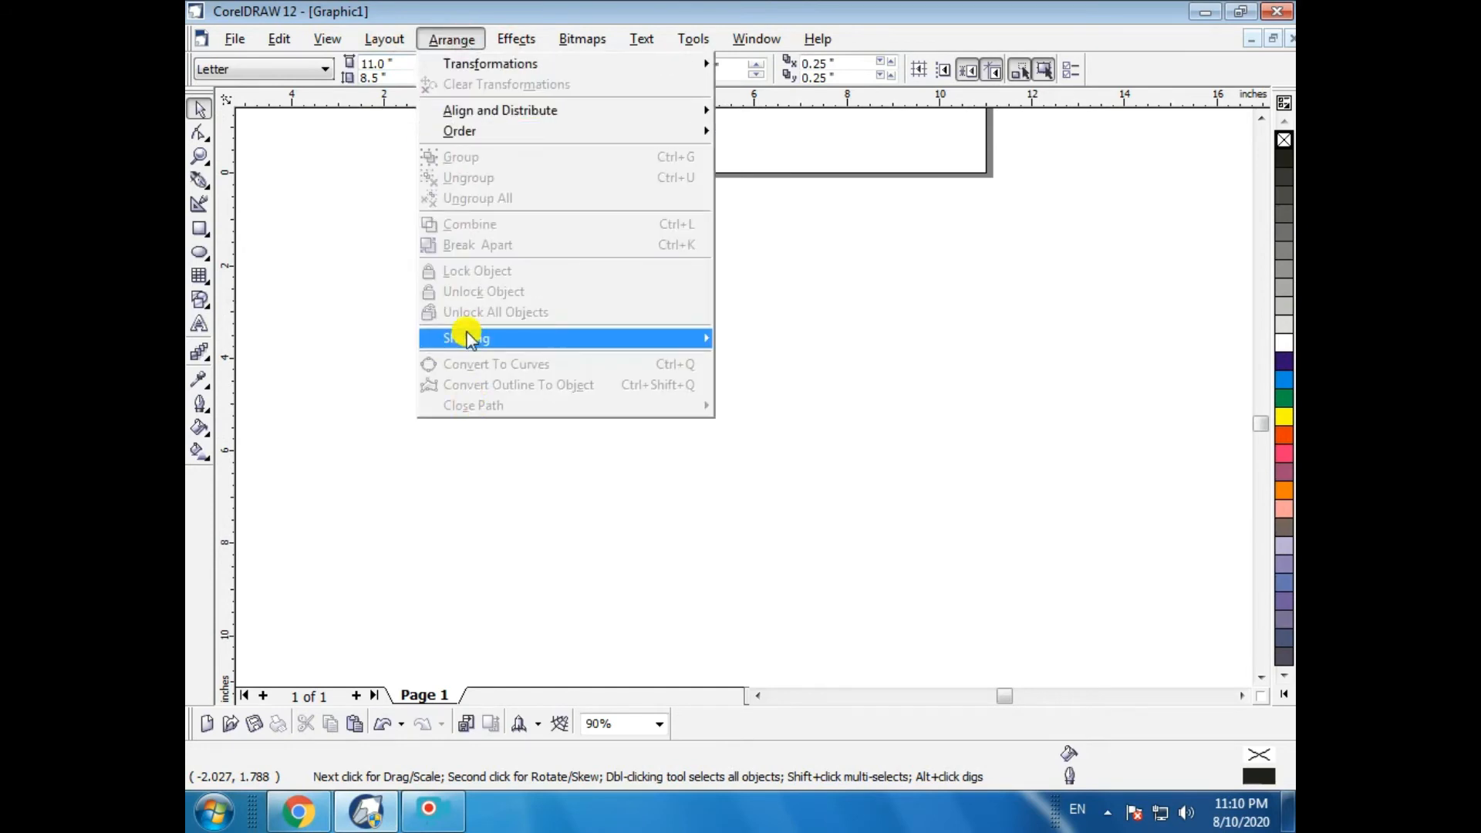
{"action": "mouse_move", "coordinate": [469, 339]}
{"action": "left_click", "coordinate": [203, 229]}
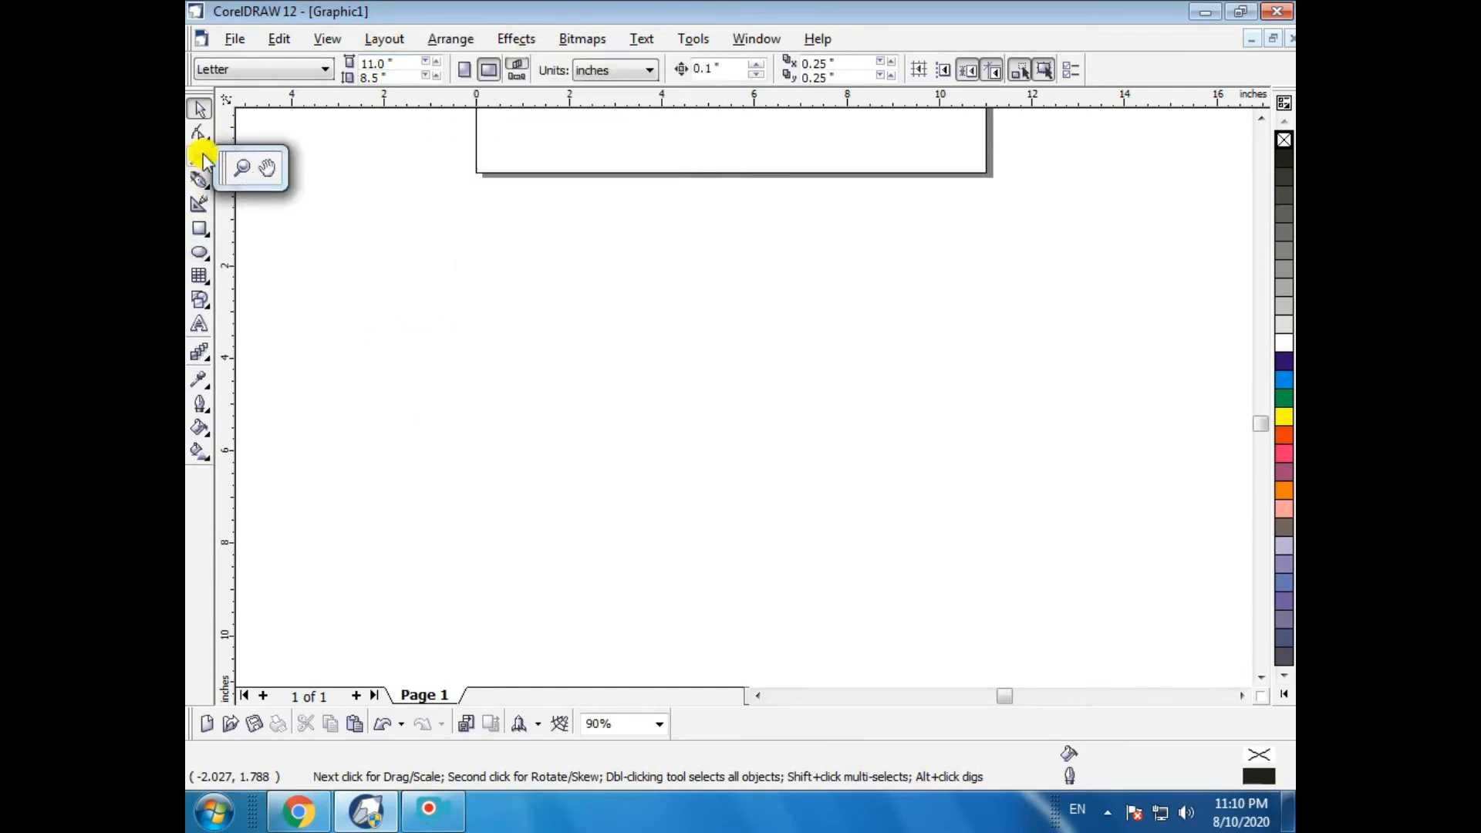
{"action": "mouse_move", "coordinate": [202, 135]}
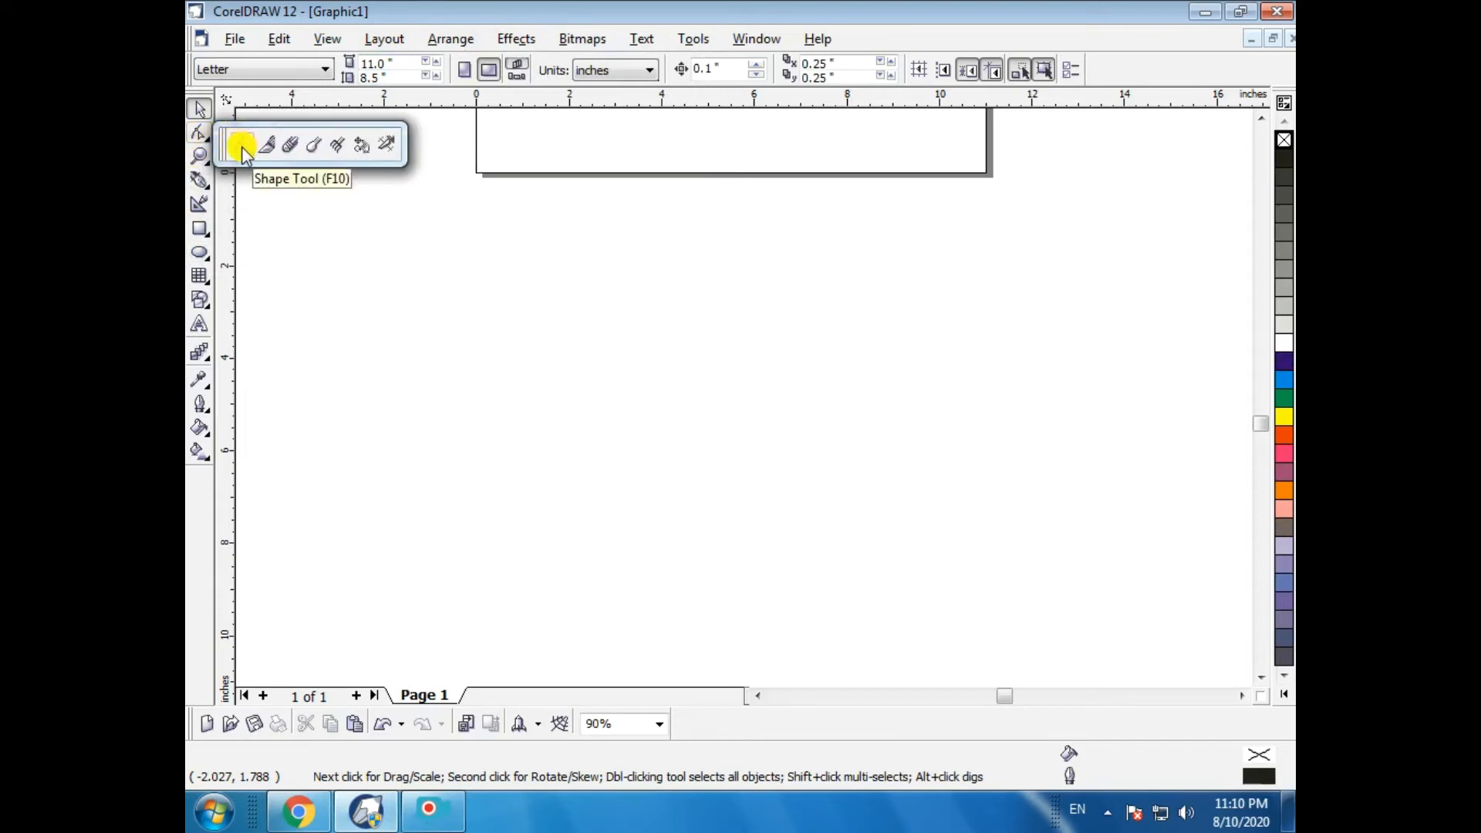
{"action": "mouse_move", "coordinate": [199, 253]}
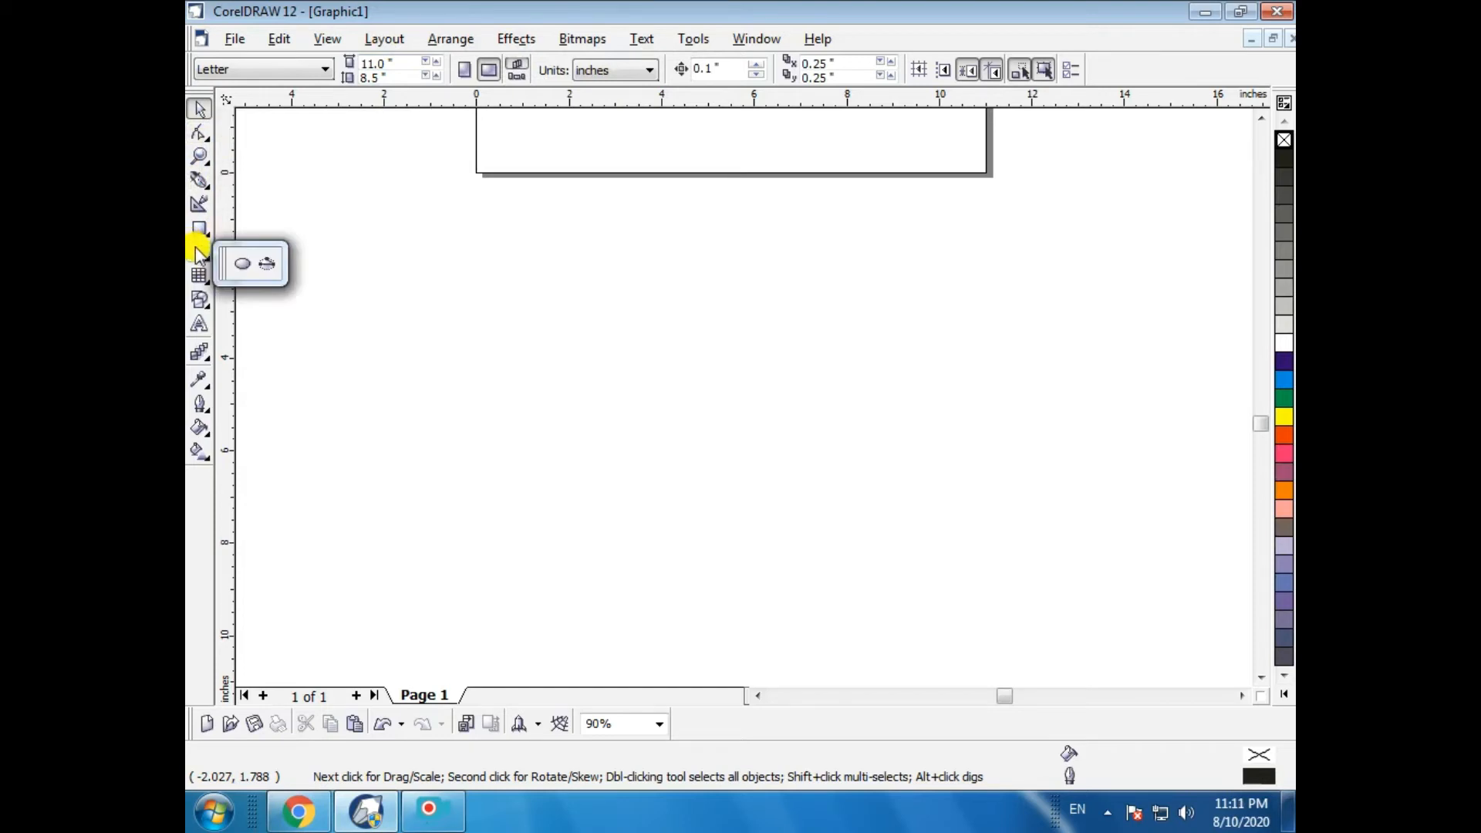
{"action": "mouse_move", "coordinate": [199, 225]}
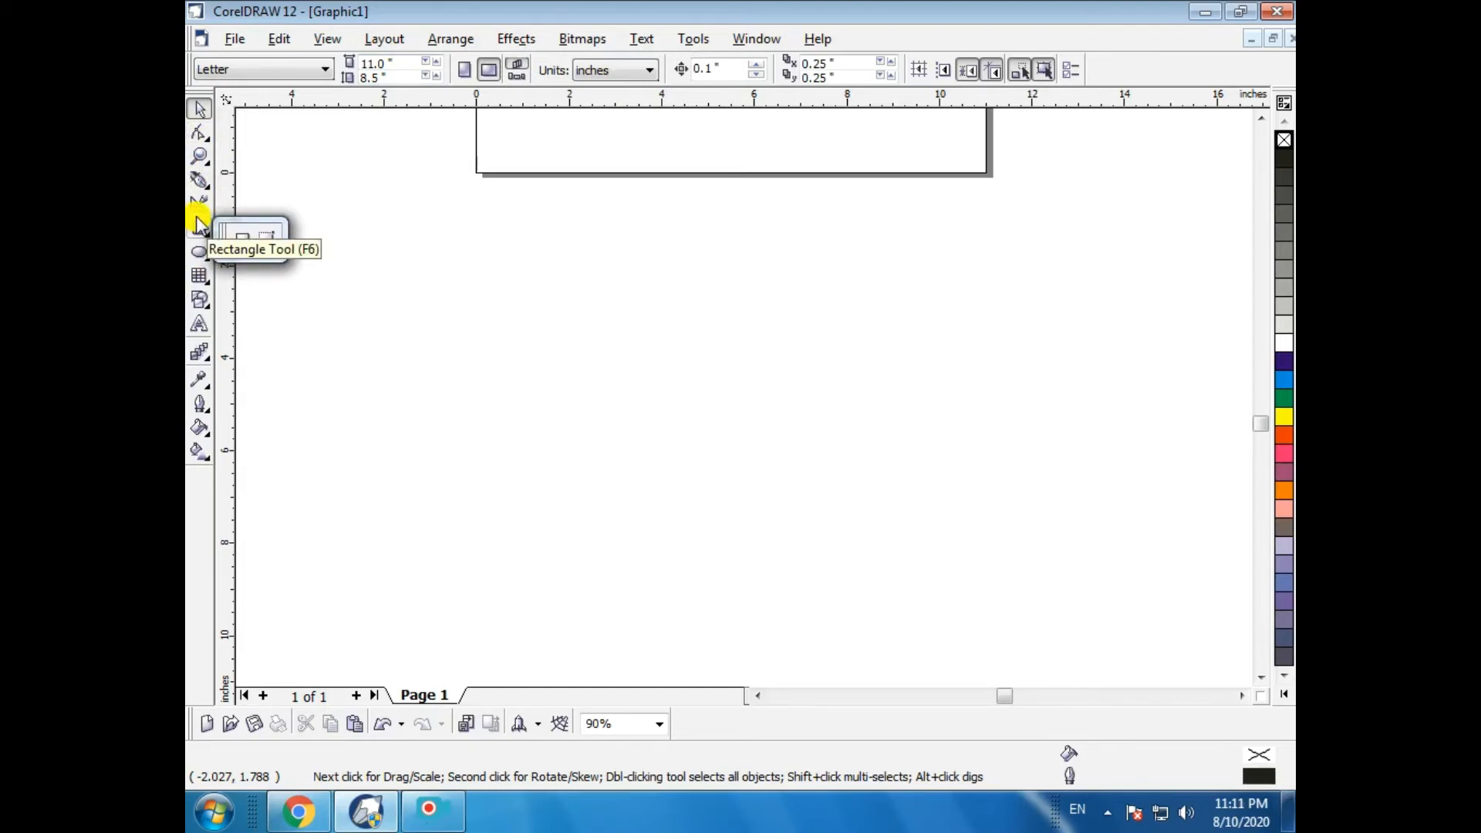
- Draw a rectangle about 8.9 × 3.0 in and give it a 24 pt outline
{"action": "left_click", "coordinate": [199, 227]}
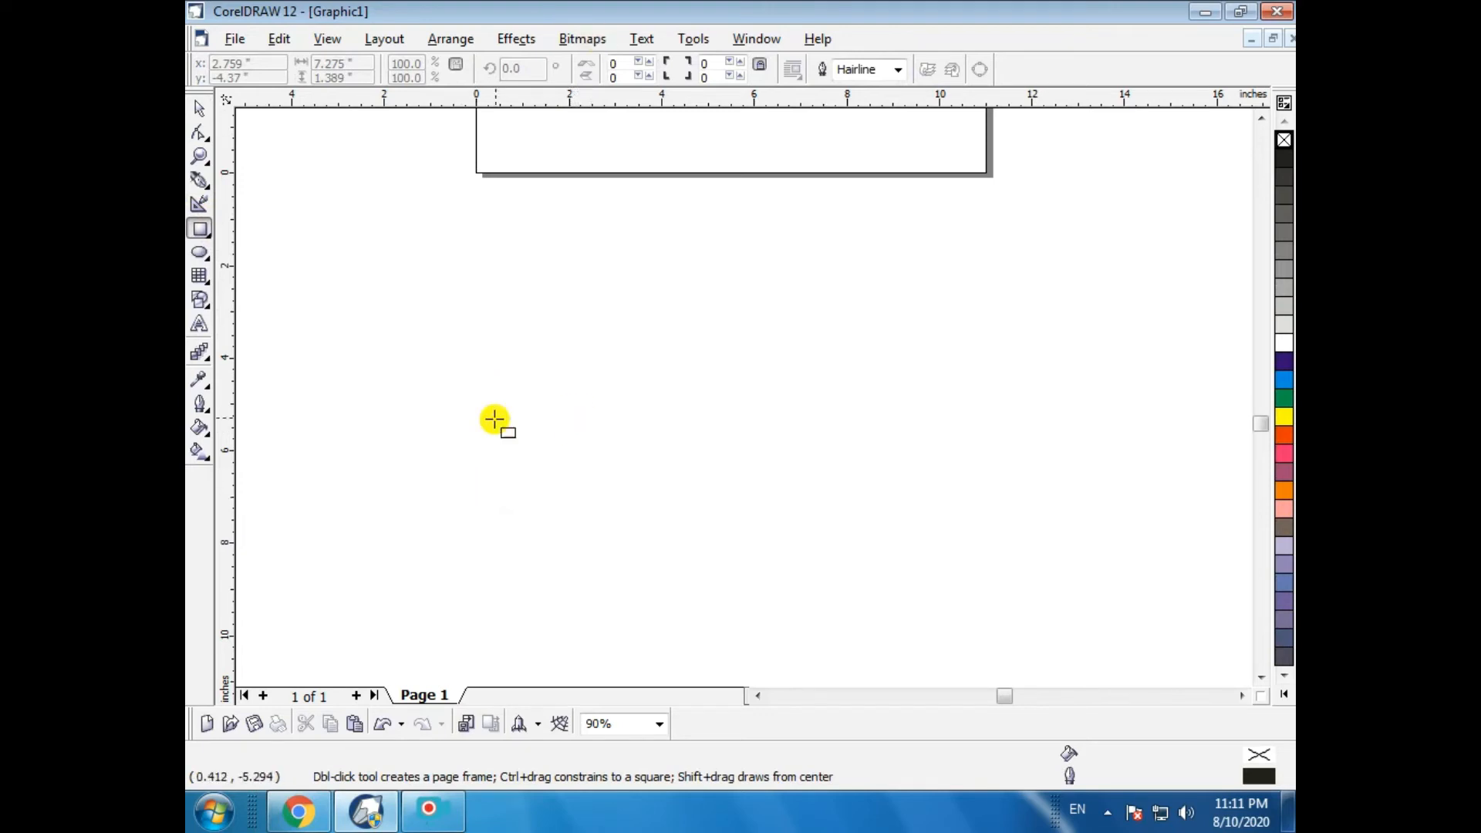
{"action": "mouse_move", "coordinate": [392, 305]}
{"action": "left_mouse_down"}
{"action": "mouse_move", "coordinate": [777, 512]}
{"action": "mouse_move", "coordinate": [807, 443]}
{"action": "left_mouse_up"}
{"action": "left_click", "coordinate": [902, 69]}
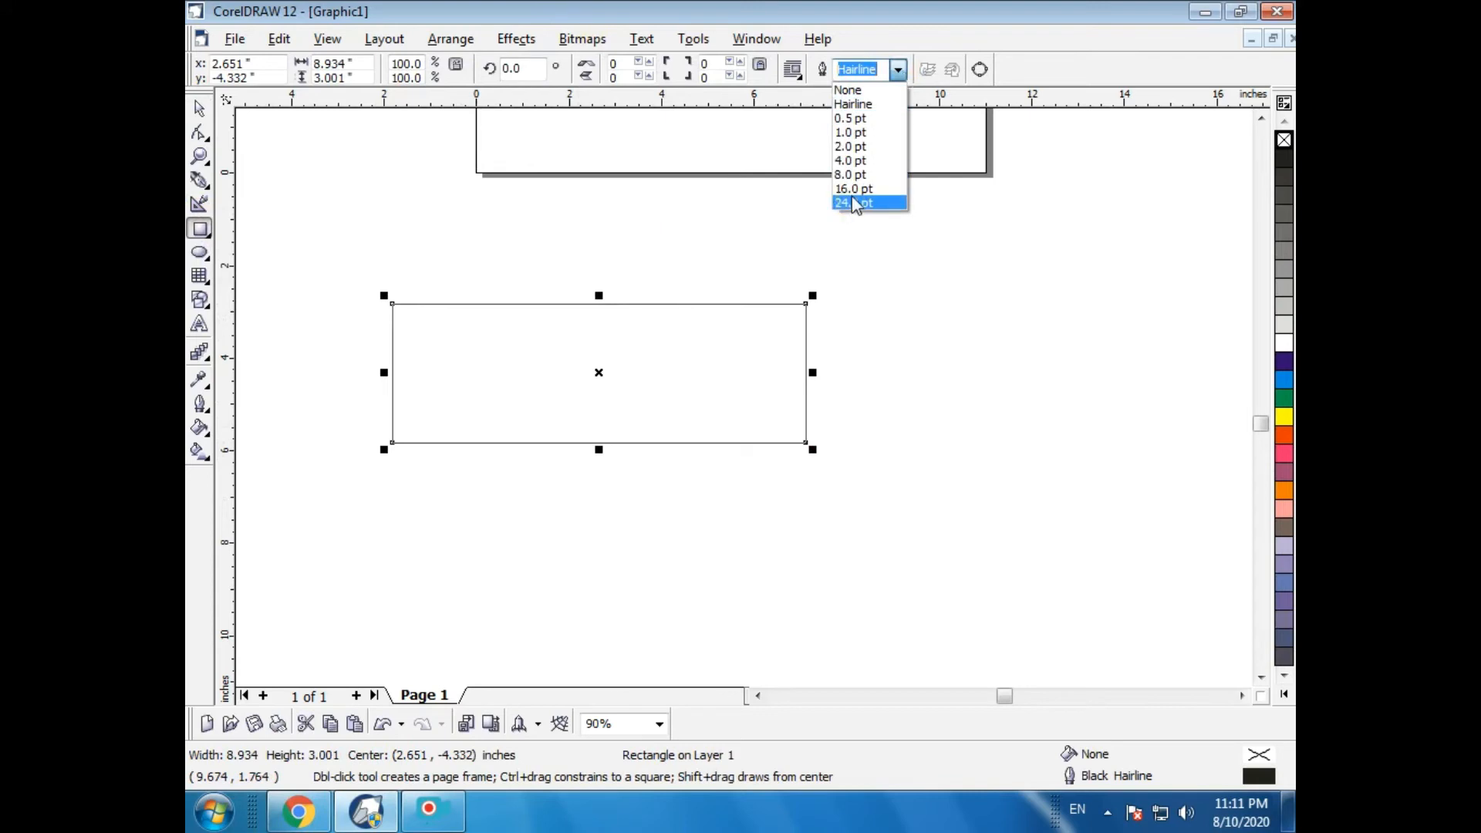
{"action": "left_click", "coordinate": [888, 202]}
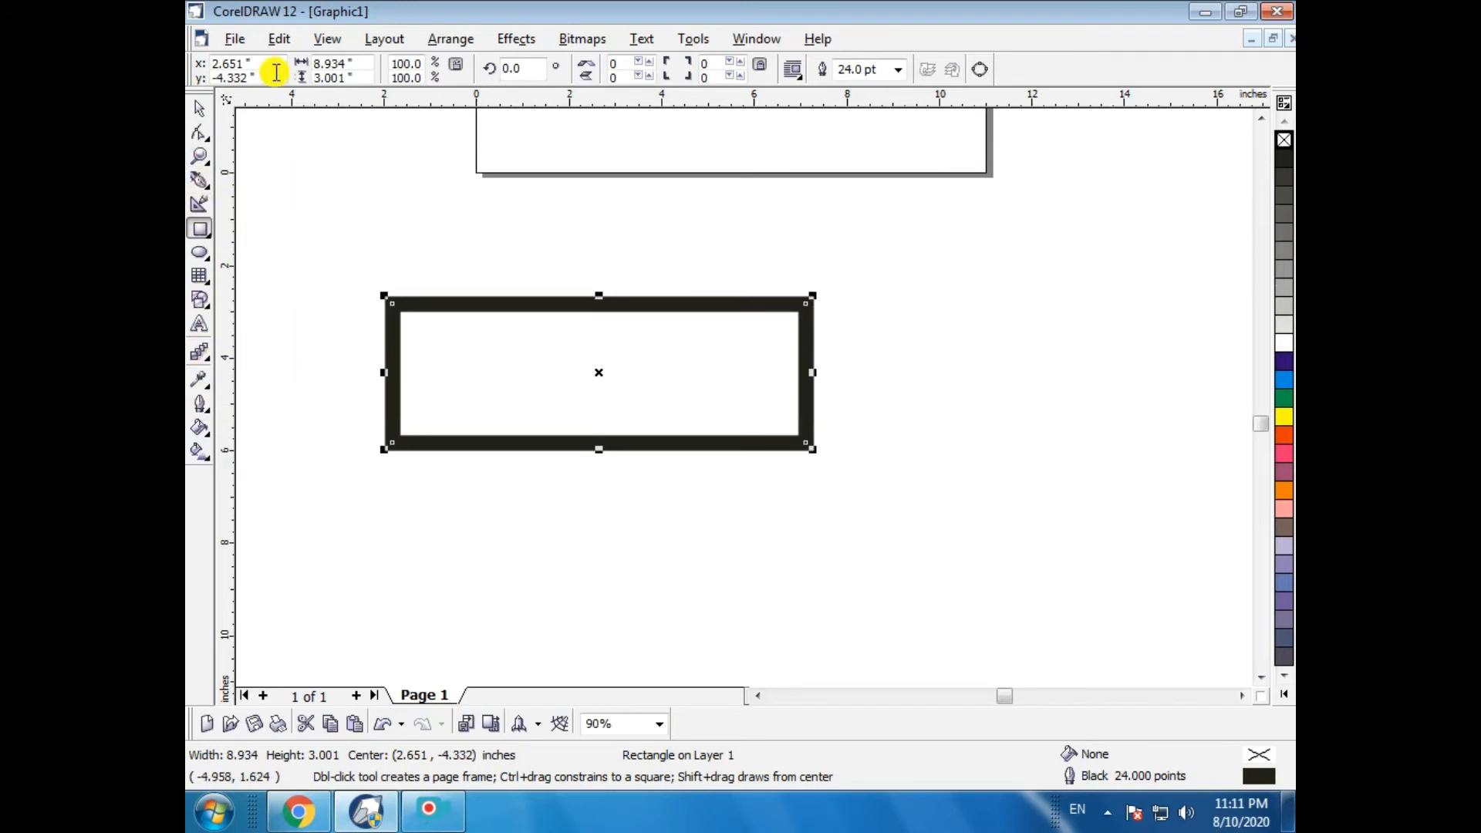
- Convert the thick rectangle to curves
{"action": "left_click", "coordinate": [454, 40]}
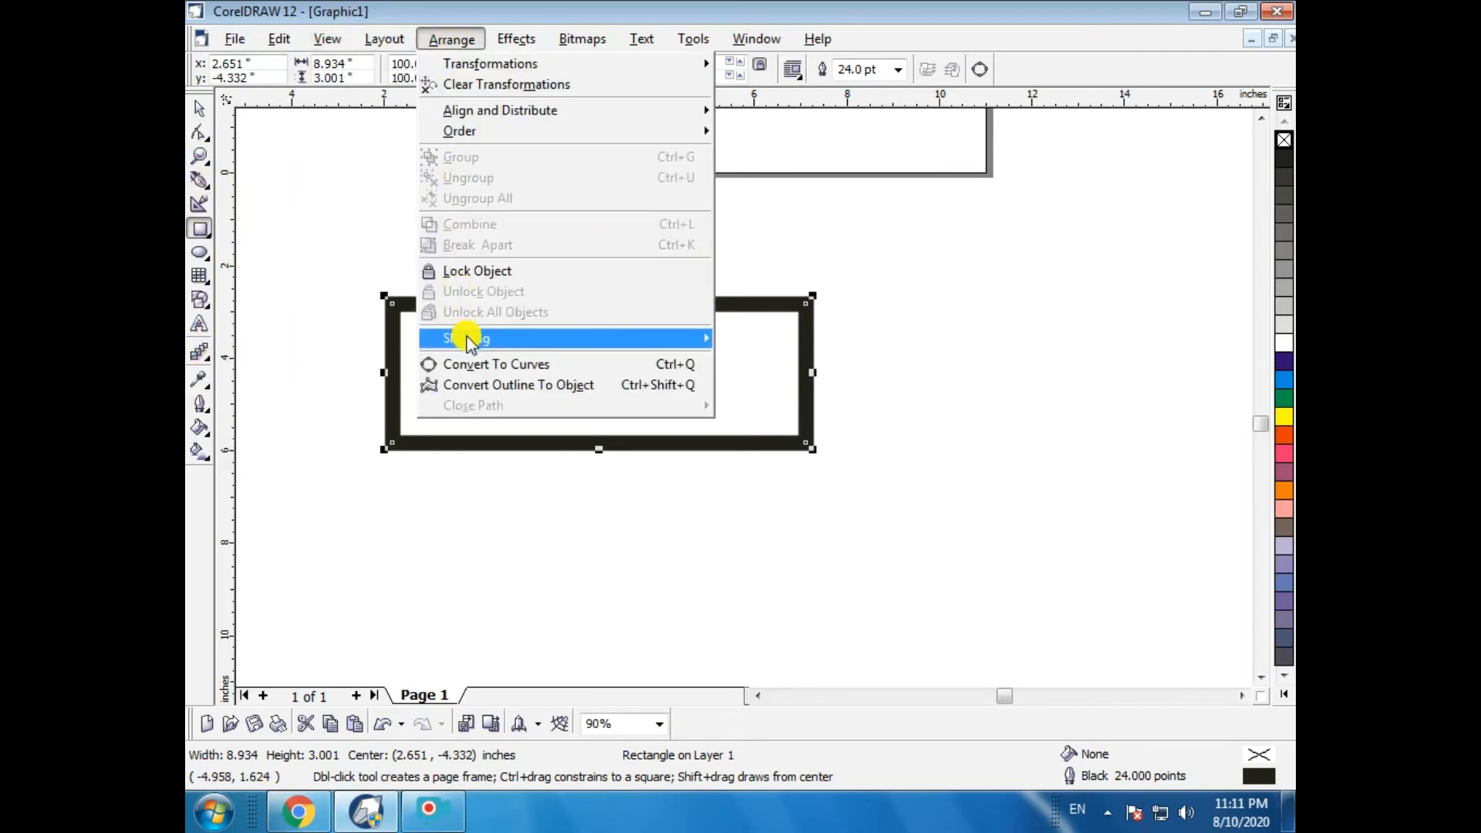
{"action": "mouse_move", "coordinate": [469, 344]}
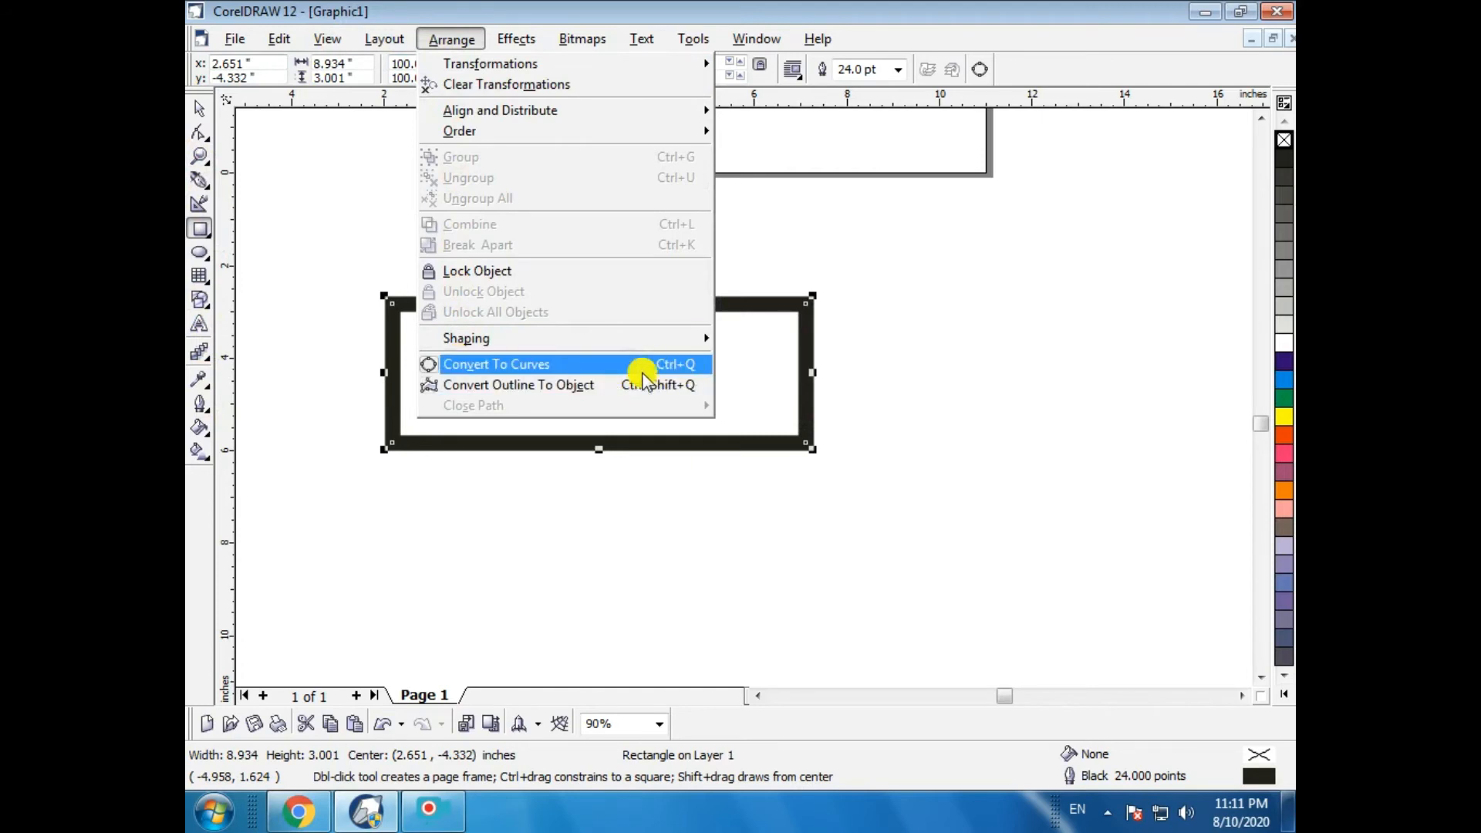
{"action": "left_click", "coordinate": [498, 364]}
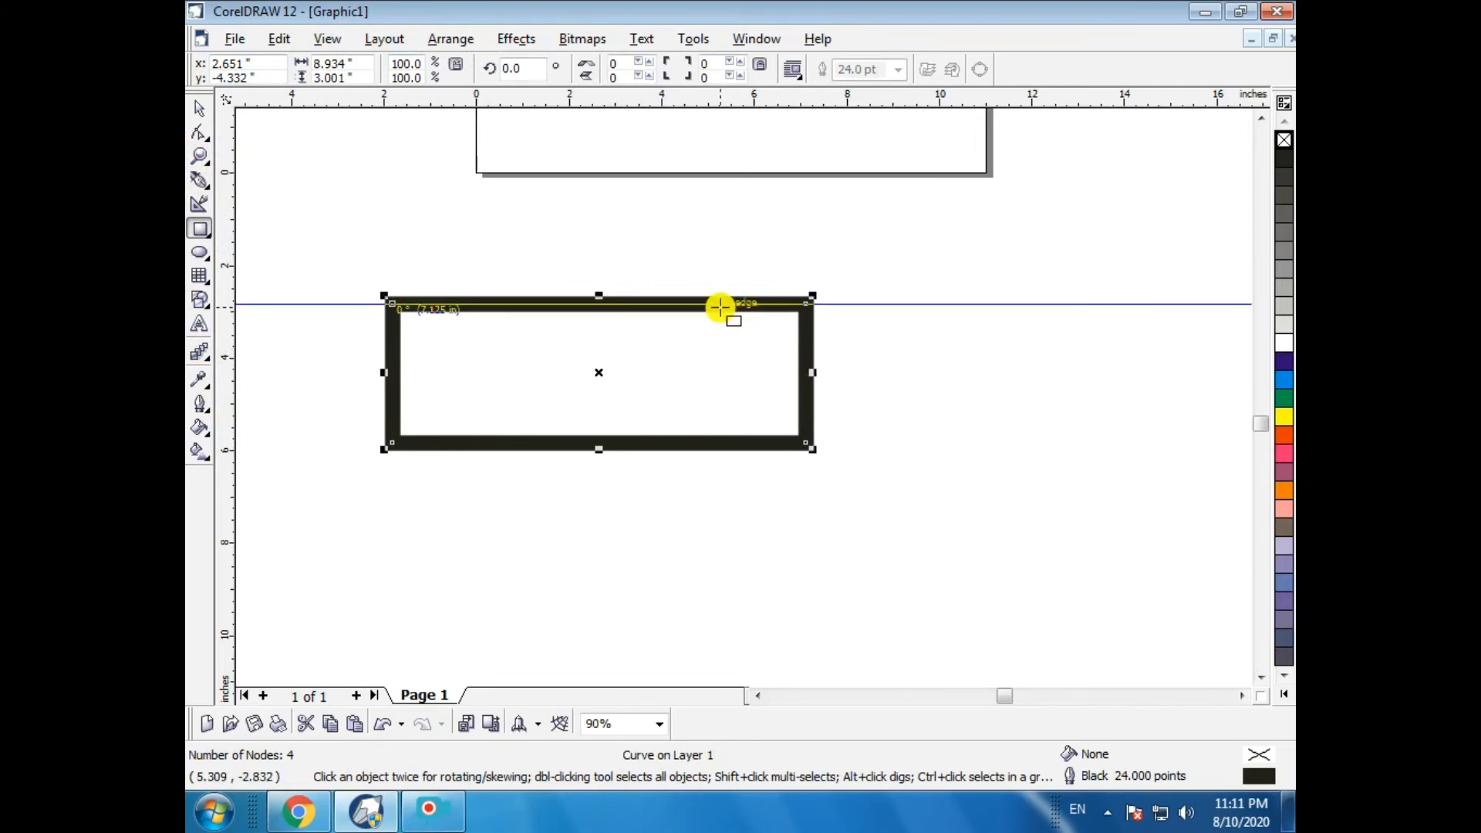
- With the Shape tool, turn the top segment into a curve and bend it upward
{"action": "left_click", "coordinate": [198, 136]}
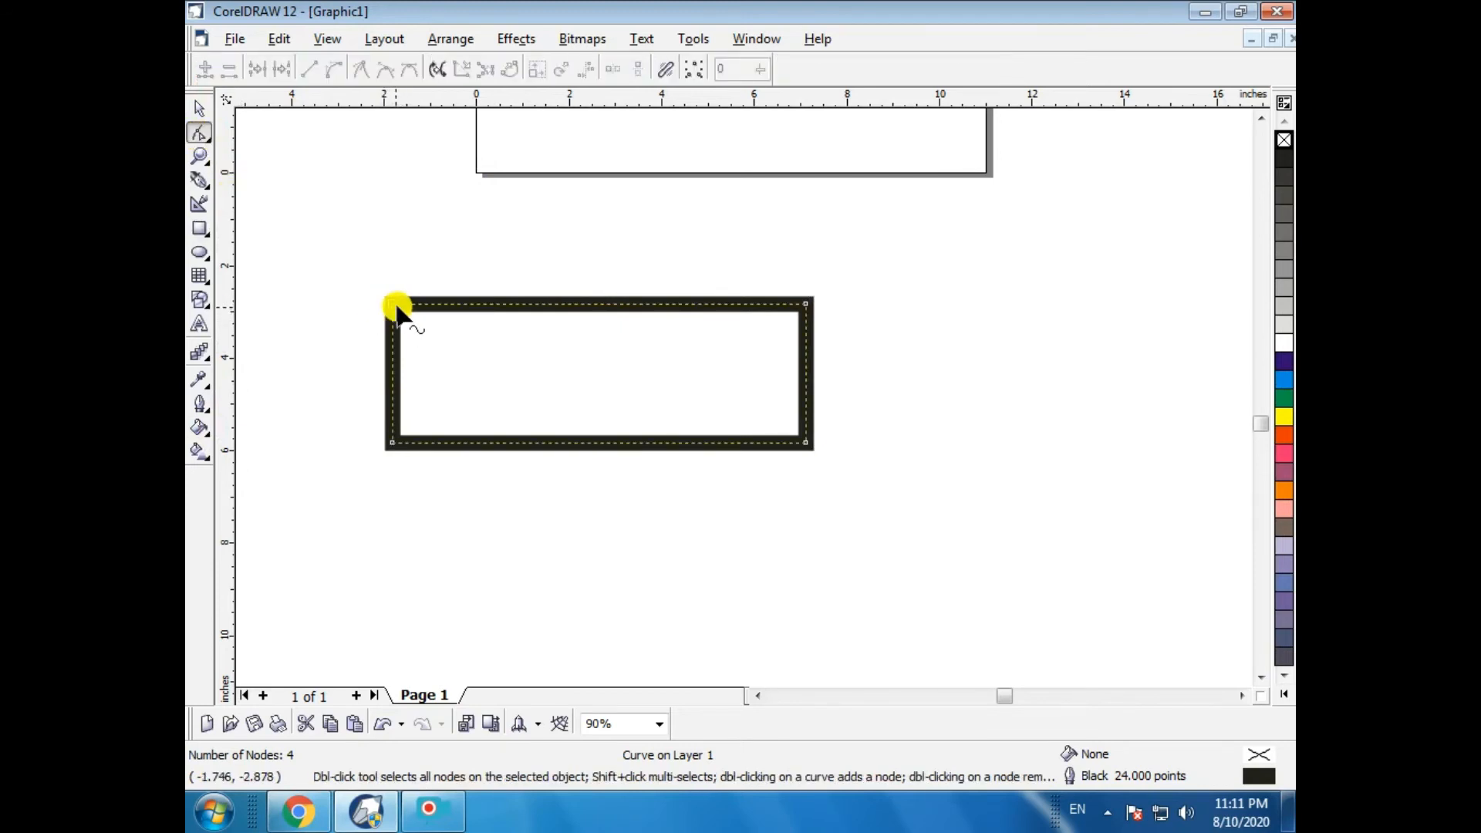
{"action": "left_click", "coordinate": [528, 304]}
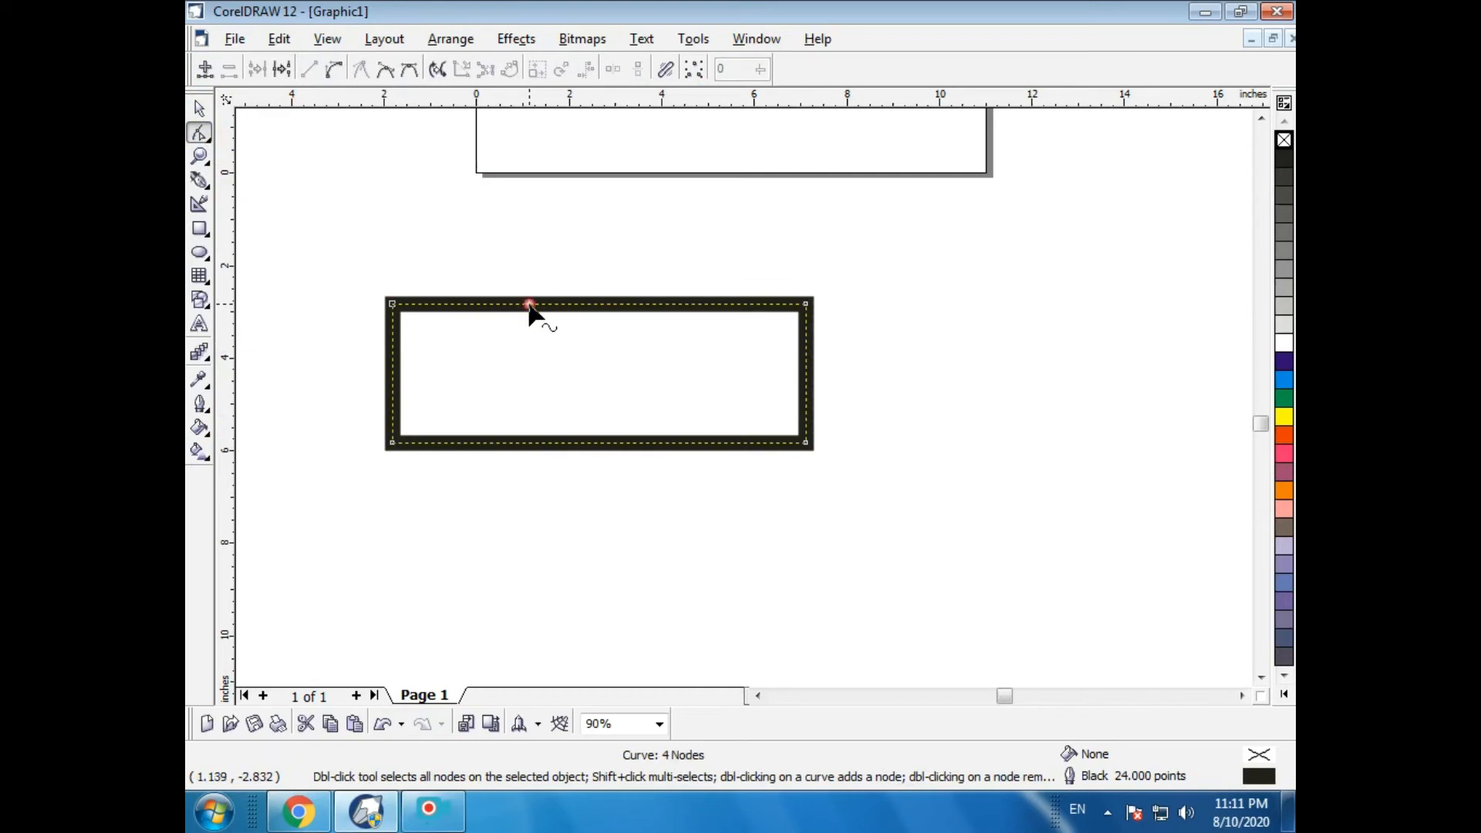
{"action": "left_click", "coordinate": [336, 71]}
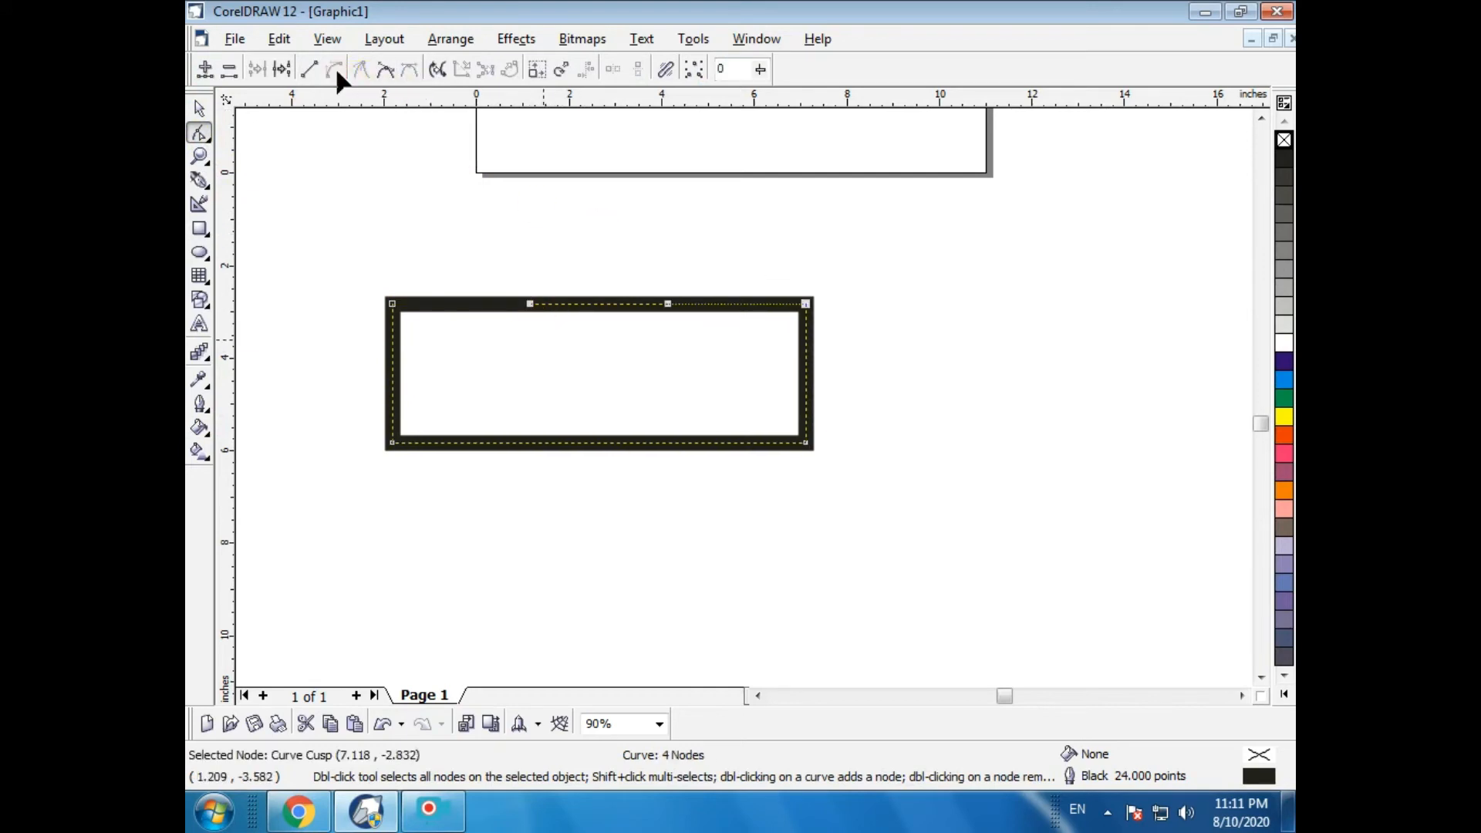
{"action": "mouse_move", "coordinate": [611, 302]}
{"action": "left_mouse_down"}
{"action": "mouse_move", "coordinate": [603, 235]}
{"action": "mouse_move", "coordinate": [415, 219]}
{"action": "mouse_move", "coordinate": [429, 193]}
{"action": "mouse_move", "coordinate": [494, 173]}
{"action": "left_mouse_up"}
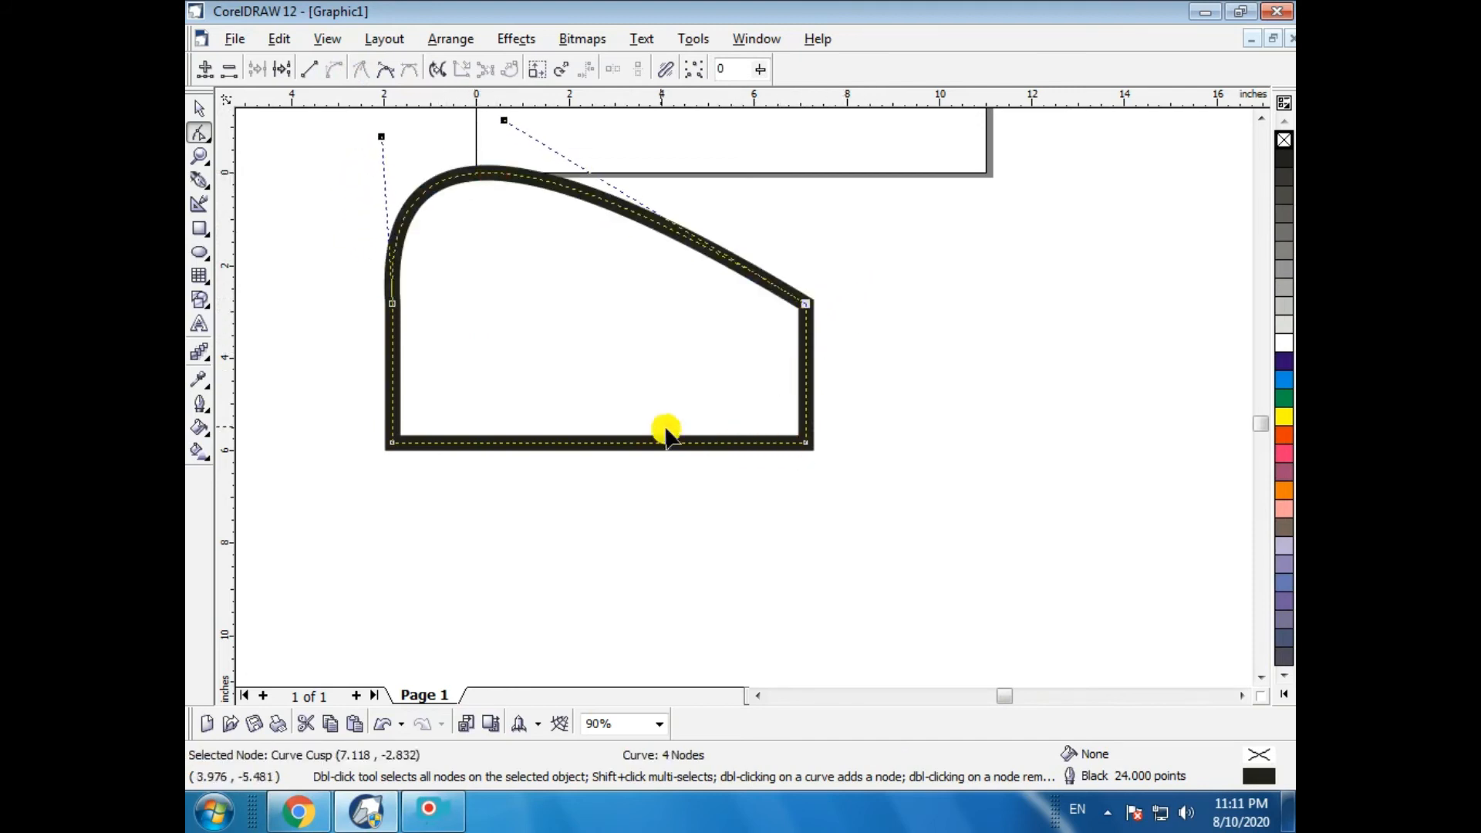
- Turn the bottom segment into a curve and bend it downward
{"action": "left_click", "coordinate": [621, 442]}
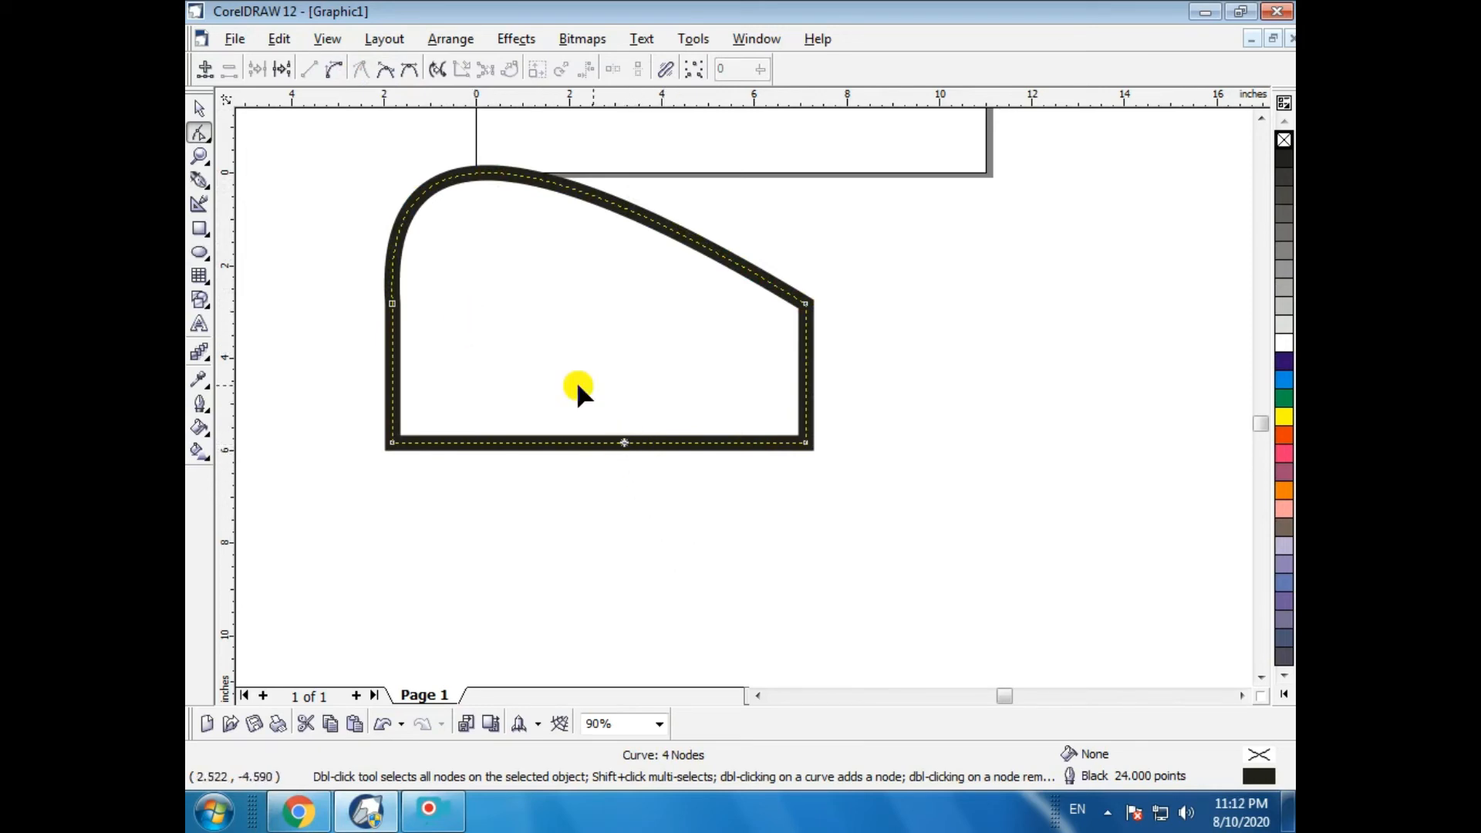
{"action": "left_click", "coordinate": [442, 444]}
{"action": "left_click", "coordinate": [332, 70]}
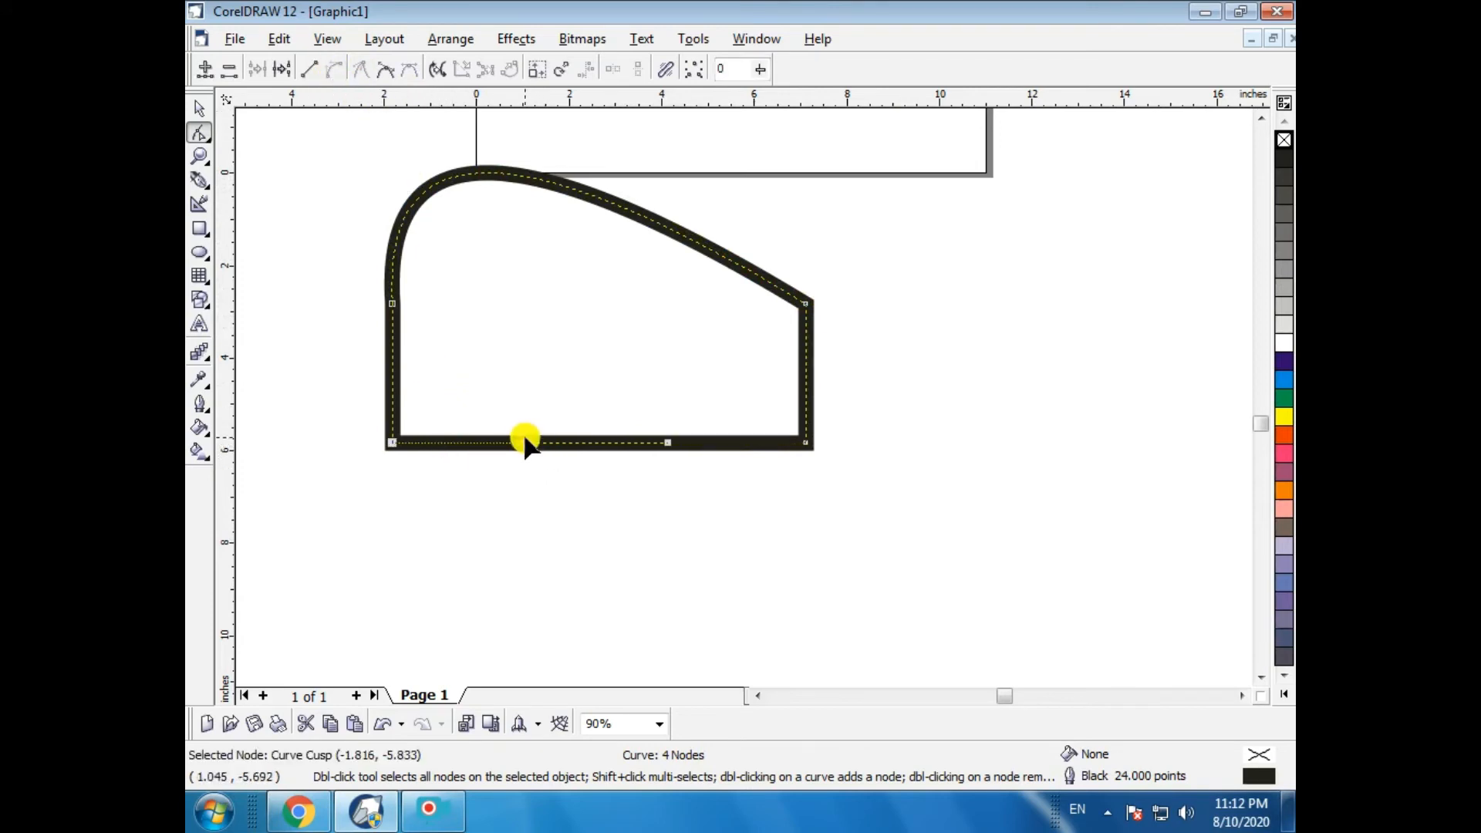
{"action": "left_click_drag", "start_coordinate": [525, 444], "coordinate": [534, 633]}
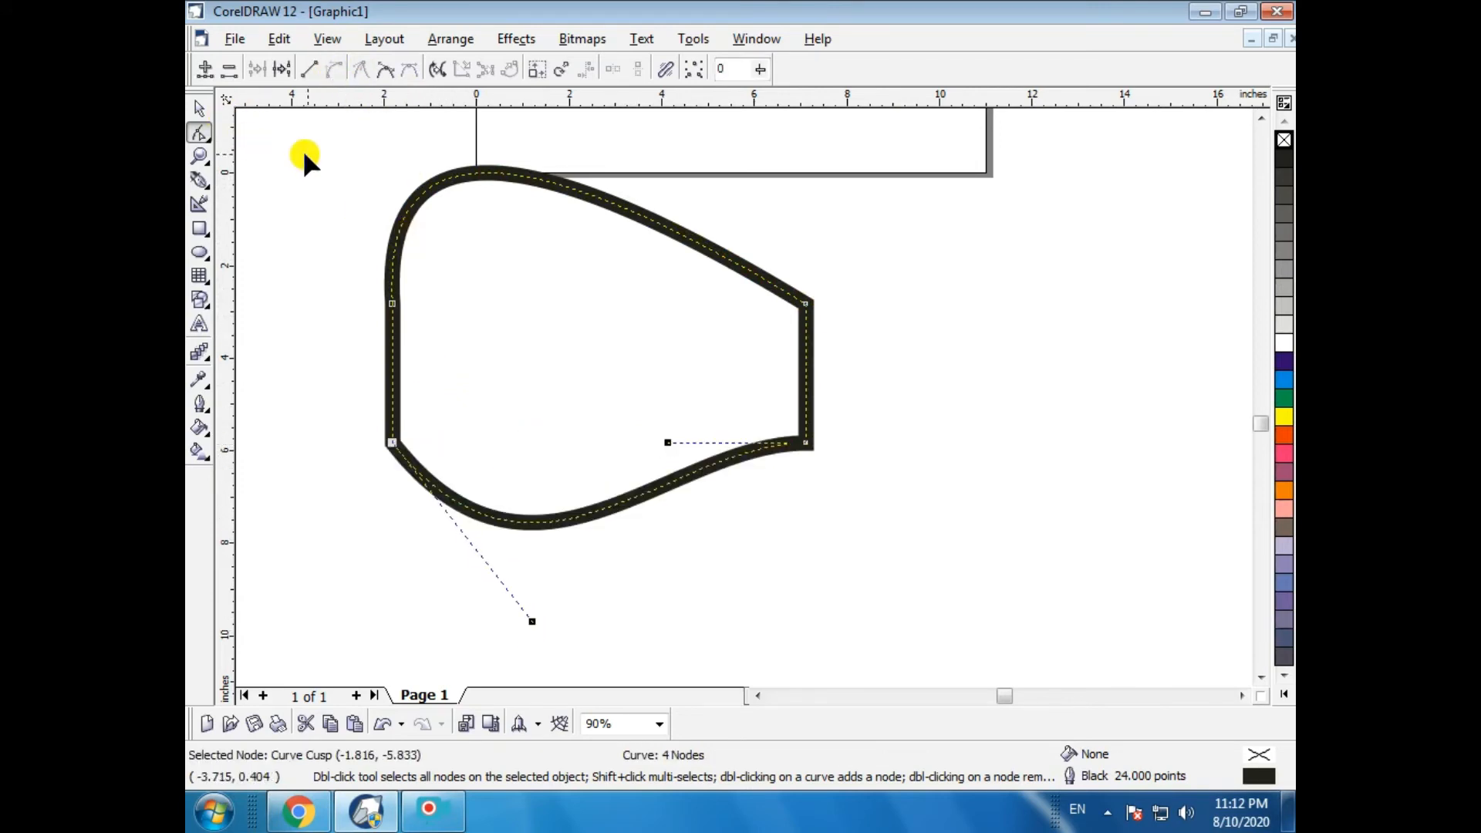
- Undo the curve edits and the conversion to curves
{"action": "key", "text": "ctrl+z"}
{"action": "key", "text": "ctrl+z"}
{"action": "key", "text": "ctrl+z"}
{"action": "left_click", "coordinate": [198, 109]}
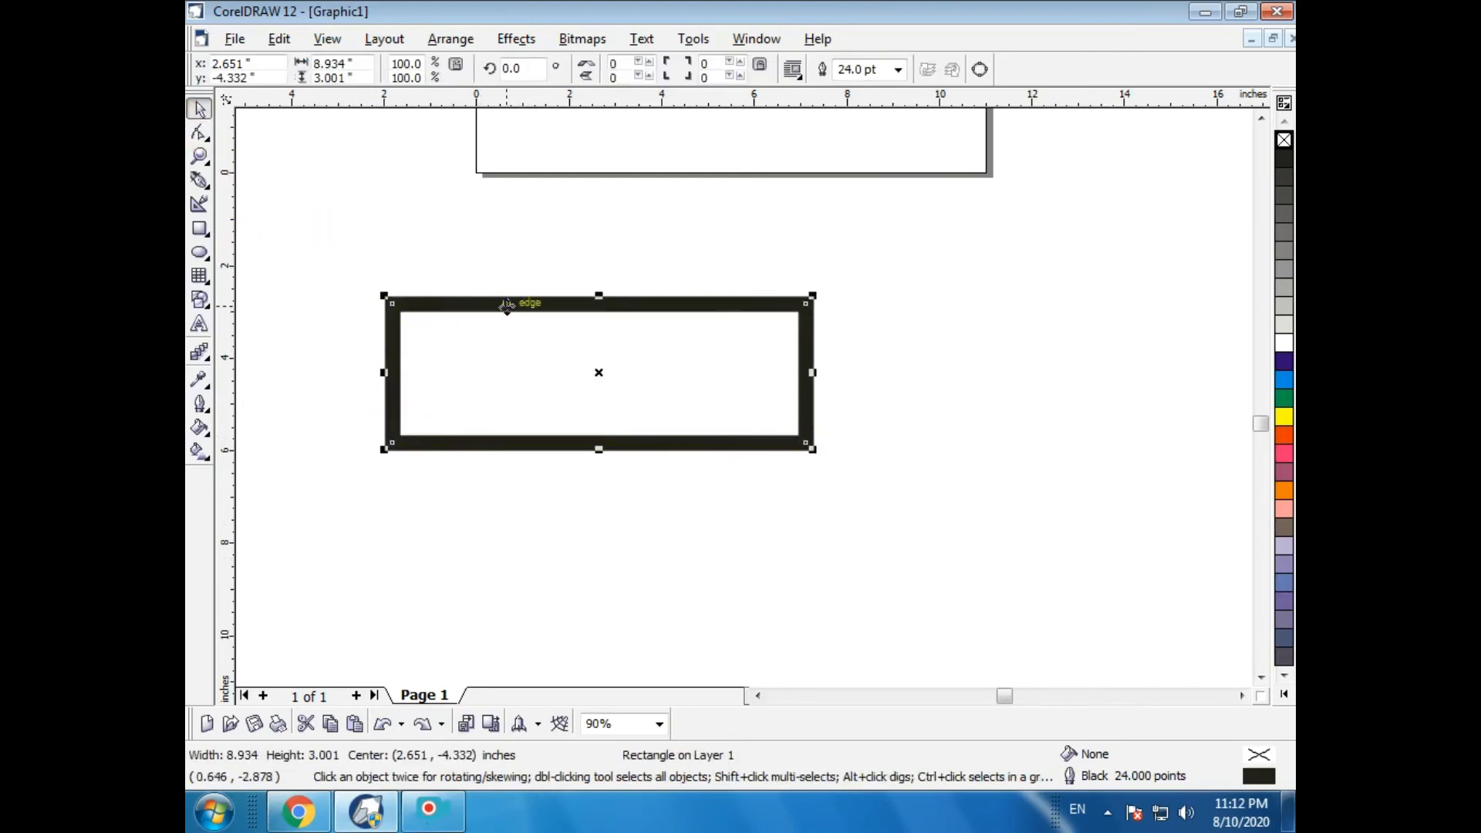
- Move the thick rectangle slightly upward
{"action": "left_click_drag", "start_coordinate": [507, 304], "coordinate": [506, 283]}
{"action": "left_click", "coordinate": [455, 40]}
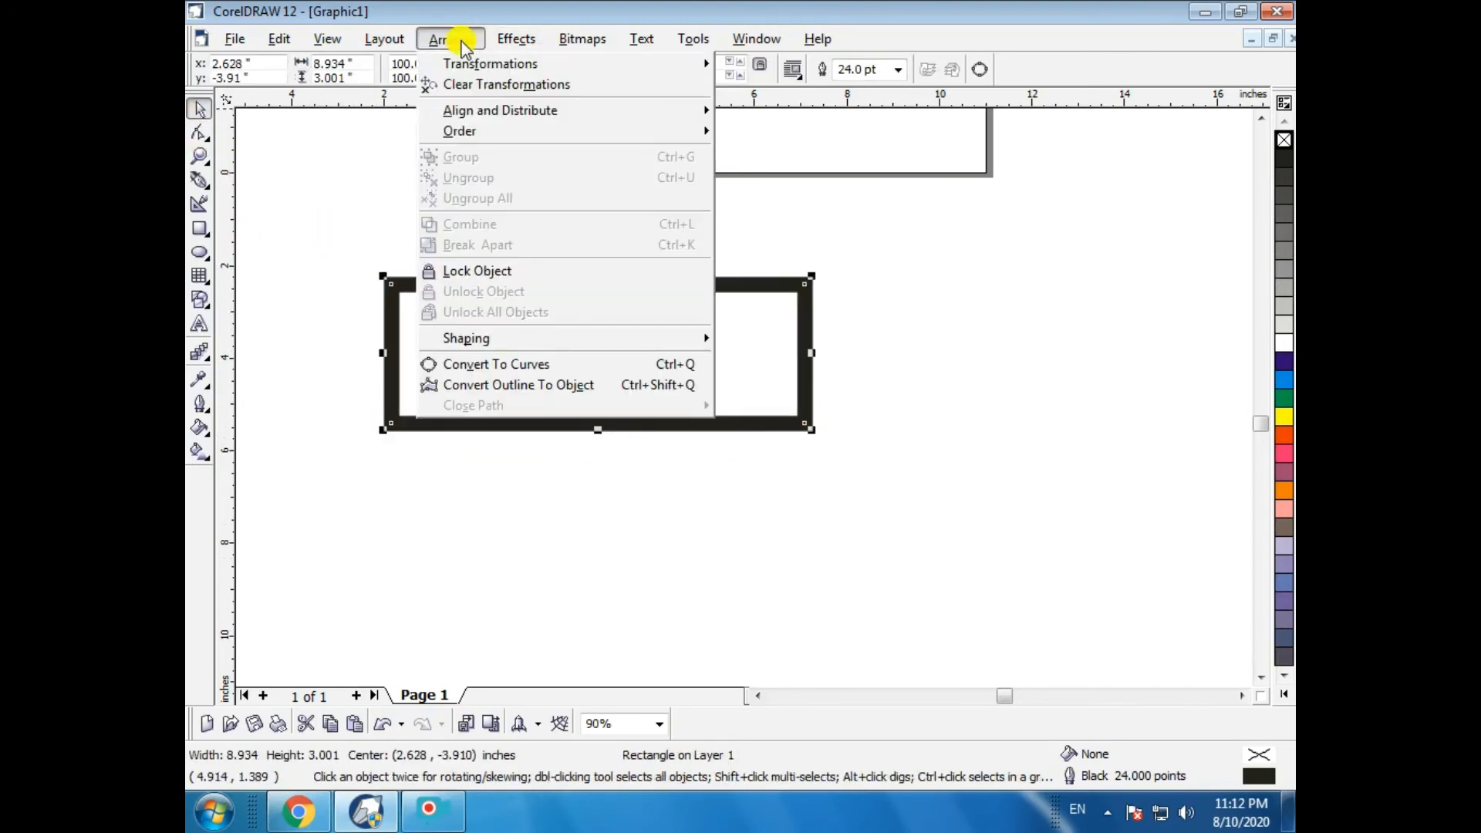
- Draw a second rectangle about 9.4 × 3.1 in below it and give it a 24 pt outline
{"action": "left_click", "coordinate": [203, 232]}
{"action": "mouse_move", "coordinate": [203, 278]}
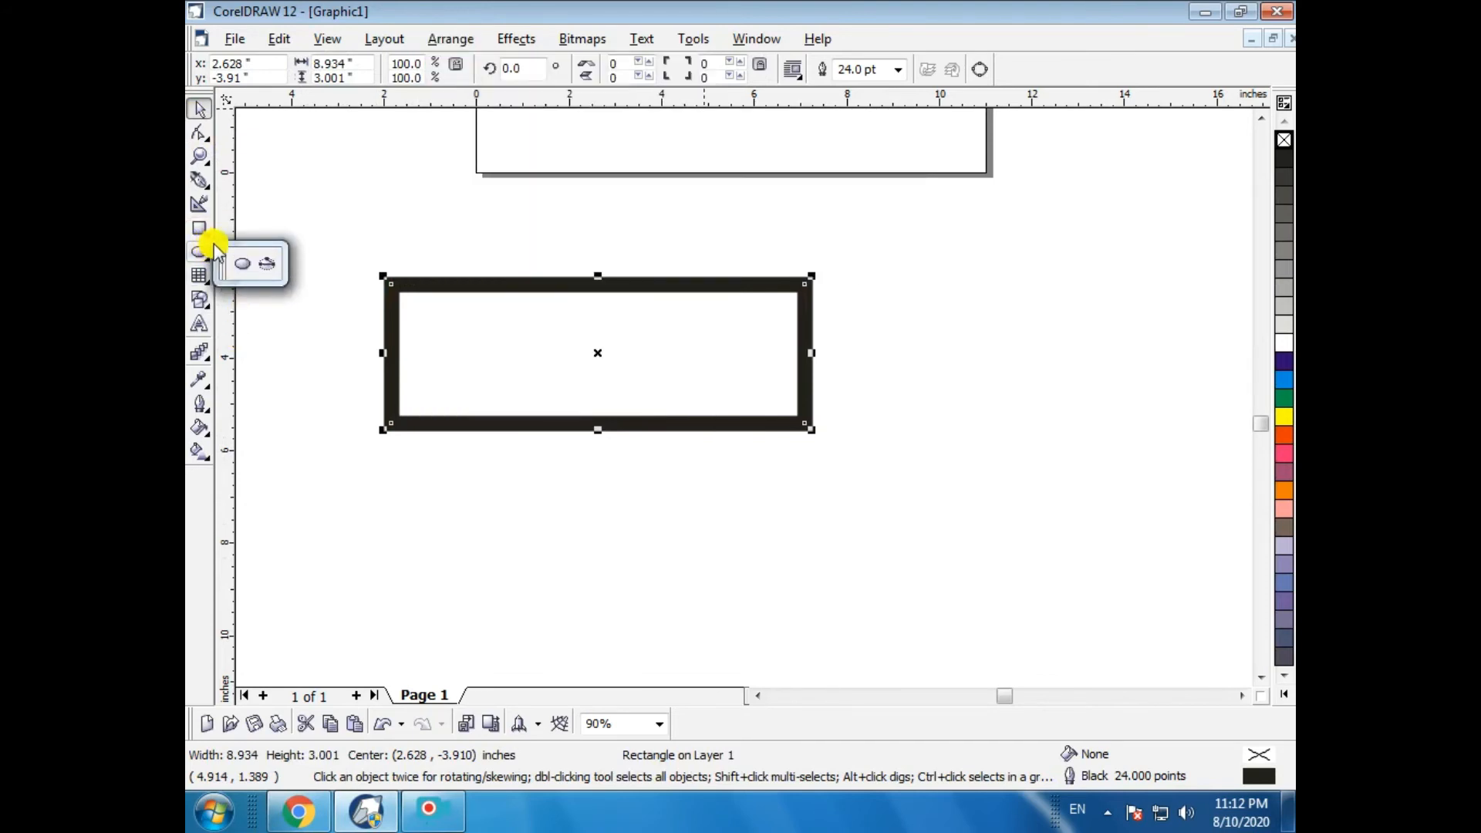
{"action": "left_click", "coordinate": [243, 243]}
{"action": "left_click_drag", "start_coordinate": [378, 459], "coordinate": [814, 602]}
{"action": "left_click", "coordinate": [899, 69]}
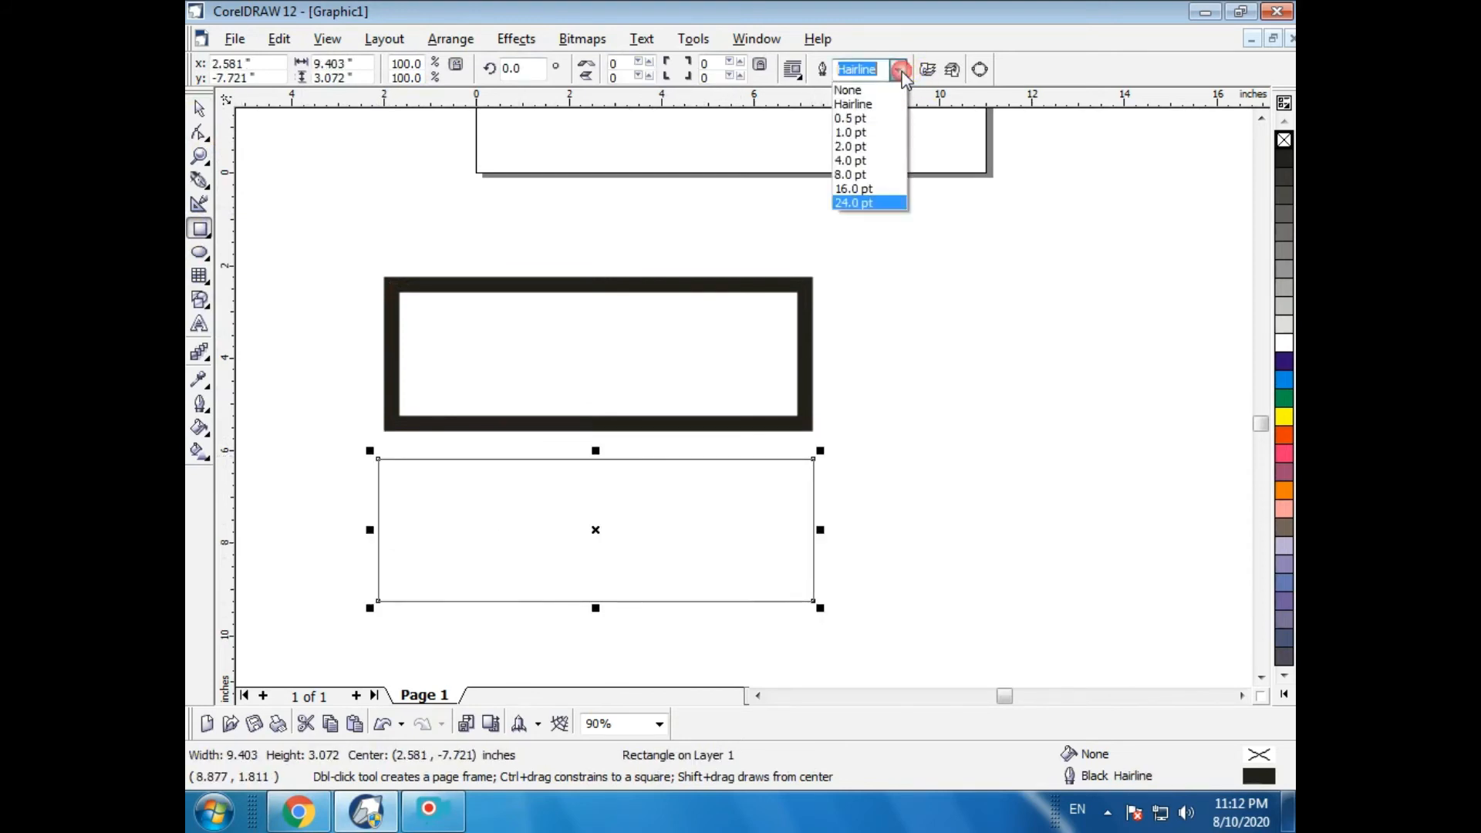
{"action": "left_click", "coordinate": [855, 199]}
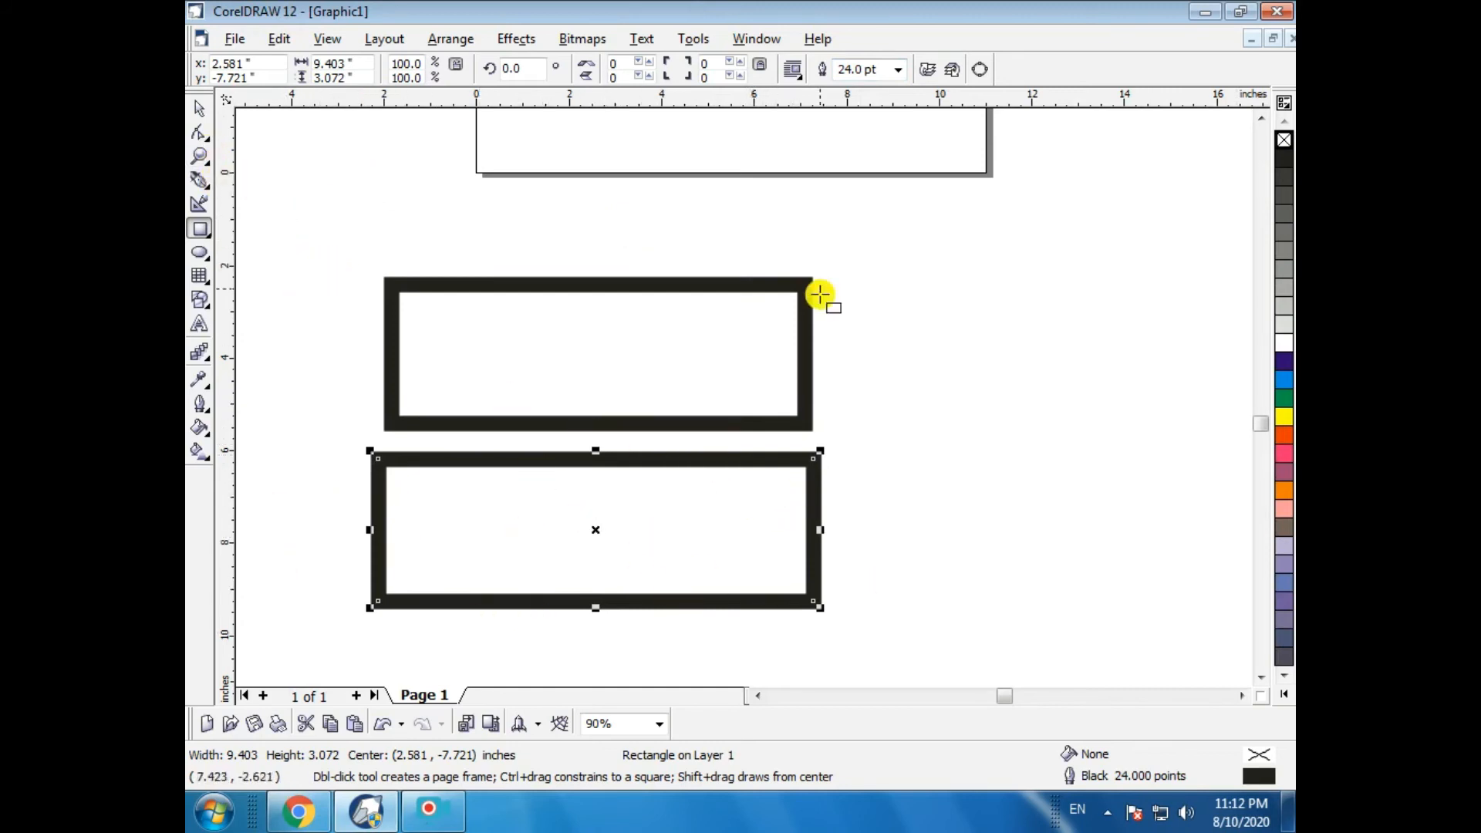
- Convert the lower rectangle to curves for editing with the Shape tool
{"action": "left_click", "coordinate": [983, 71]}
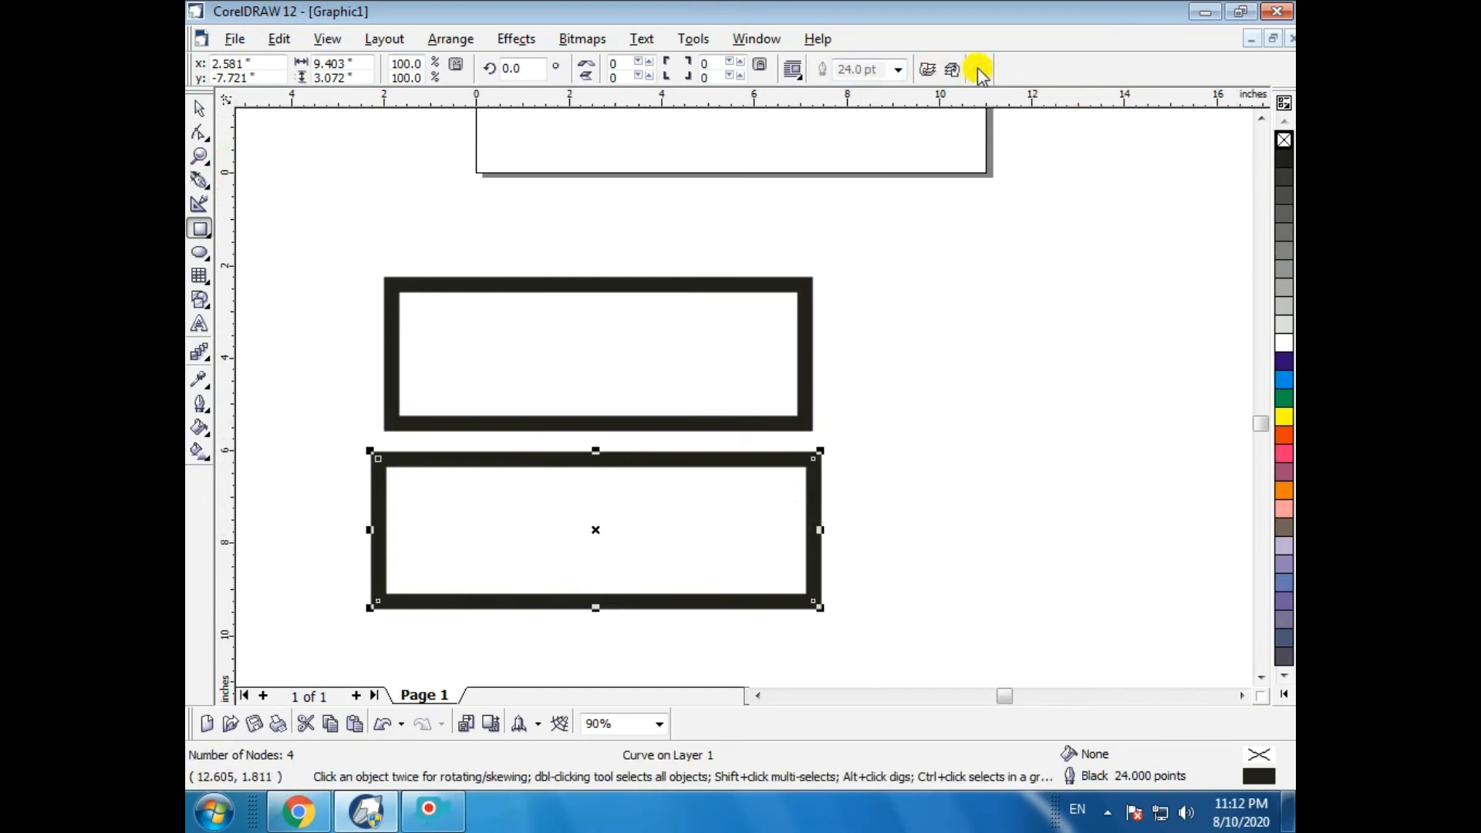
{"action": "left_click", "coordinate": [199, 139]}
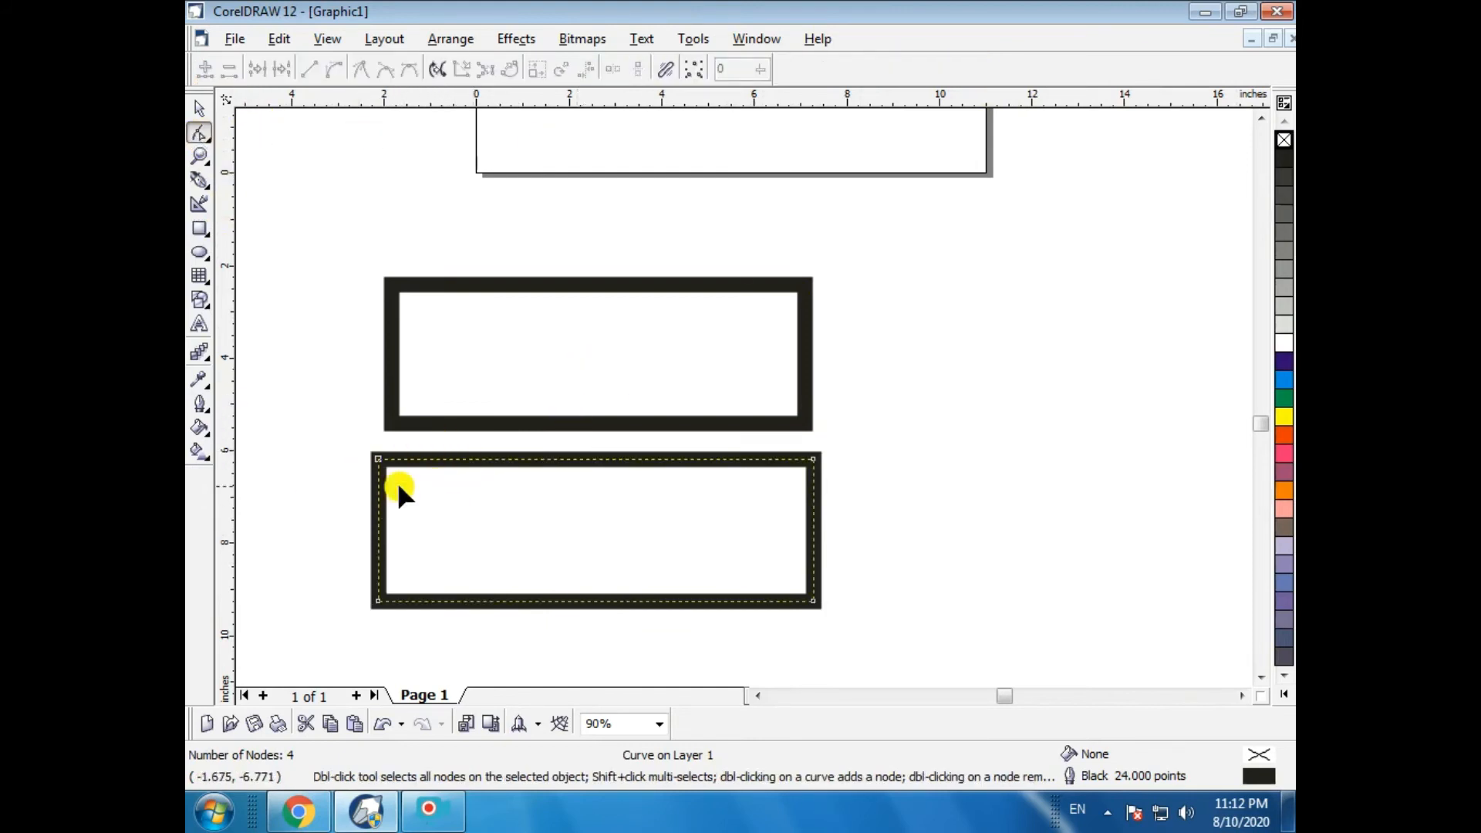
- Delete the lower rectangle and convert the upper thick rectangle to curves
{"action": "left_click", "coordinate": [199, 109]}
{"action": "key", "text": "Delete"}
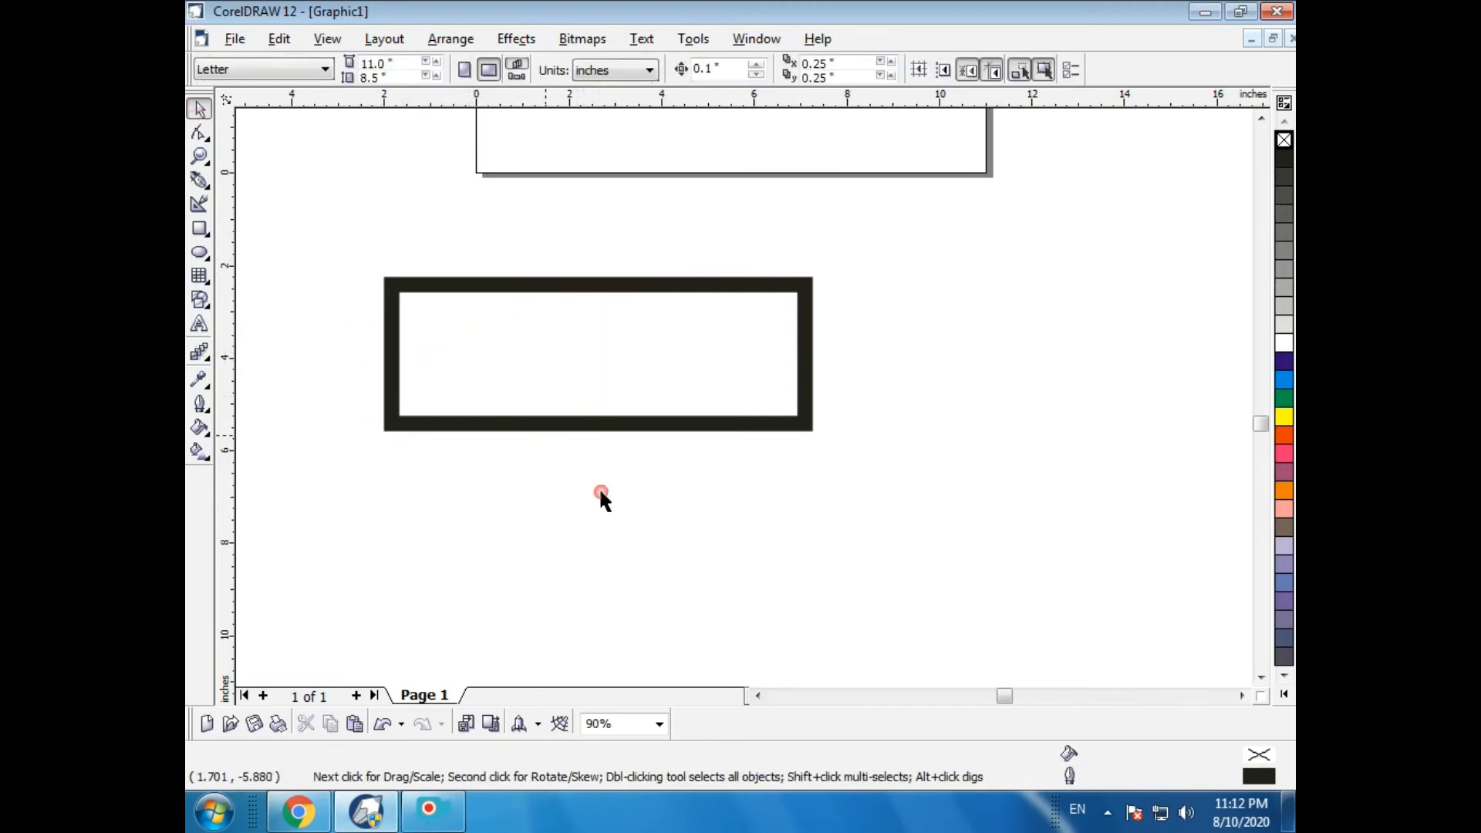
{"action": "left_click", "coordinate": [510, 287]}
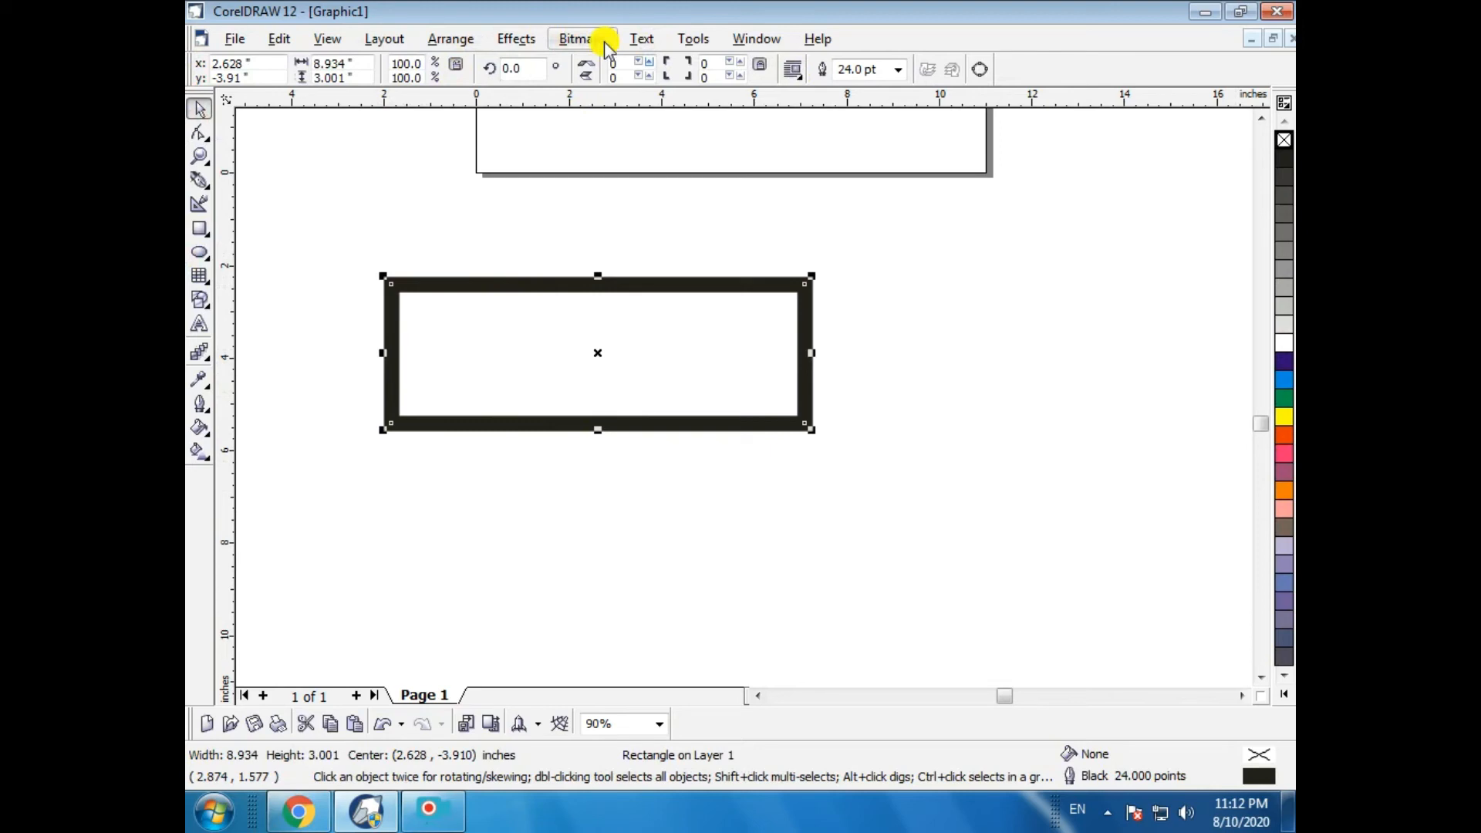
{"action": "left_click", "coordinate": [447, 42]}
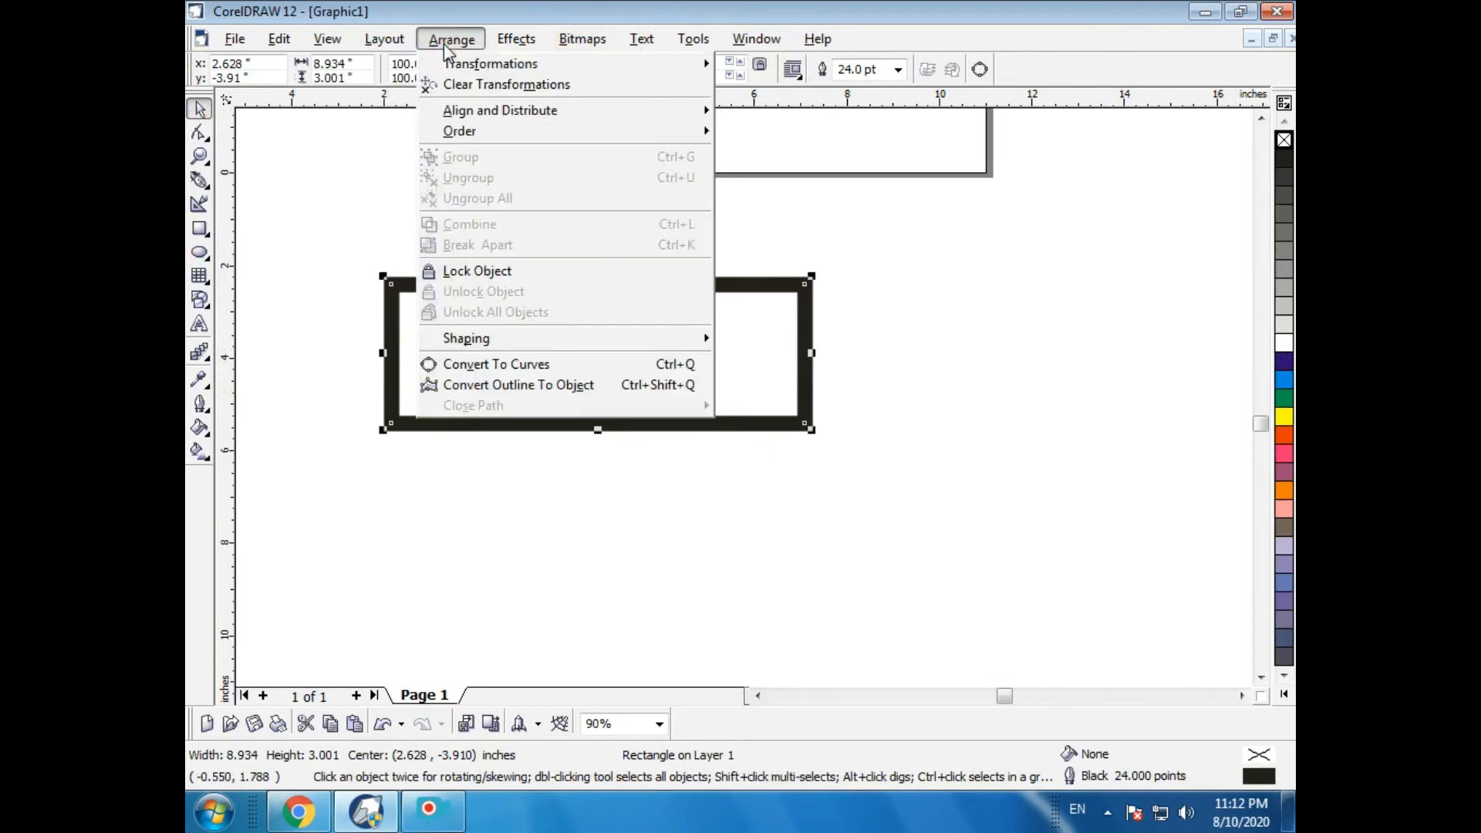
{"action": "left_click", "coordinate": [457, 366]}
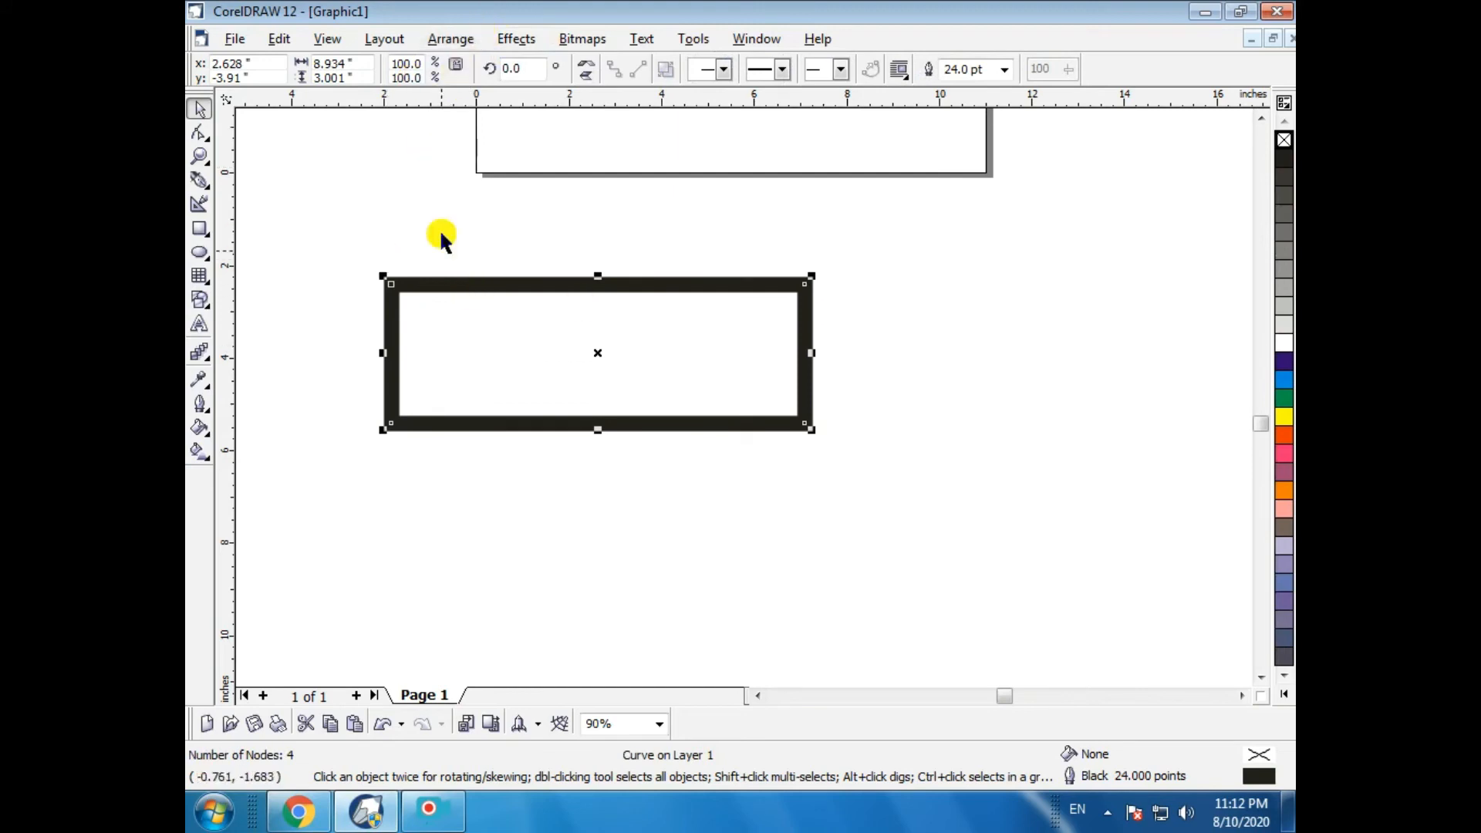
- With the Shape tool, turn the upper rectangle's top edge into a curve and bend it down into a wave
{"action": "left_click", "coordinate": [199, 133]}
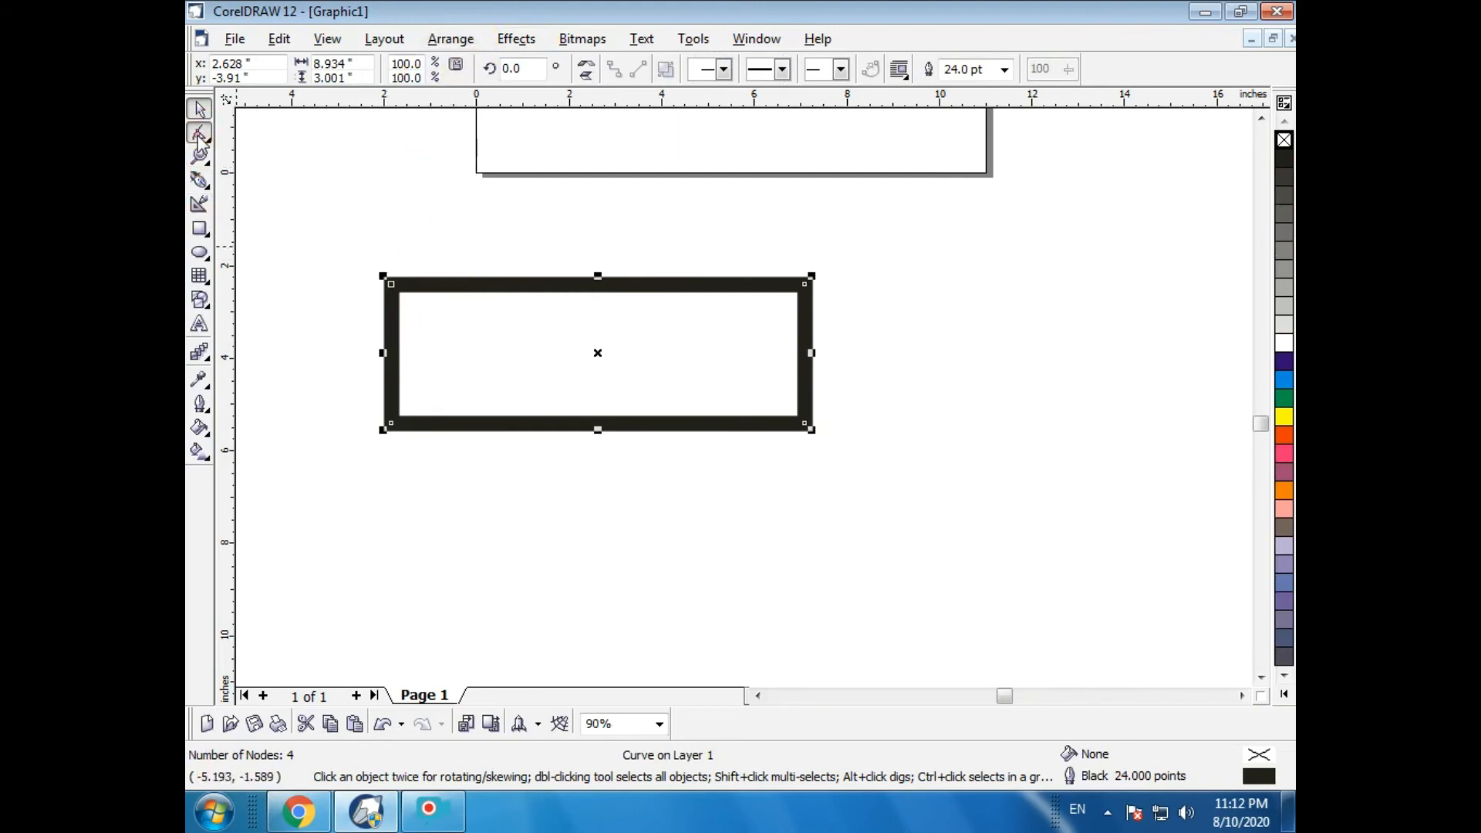
{"action": "left_click", "coordinate": [579, 284]}
{"action": "left_click", "coordinate": [335, 70]}
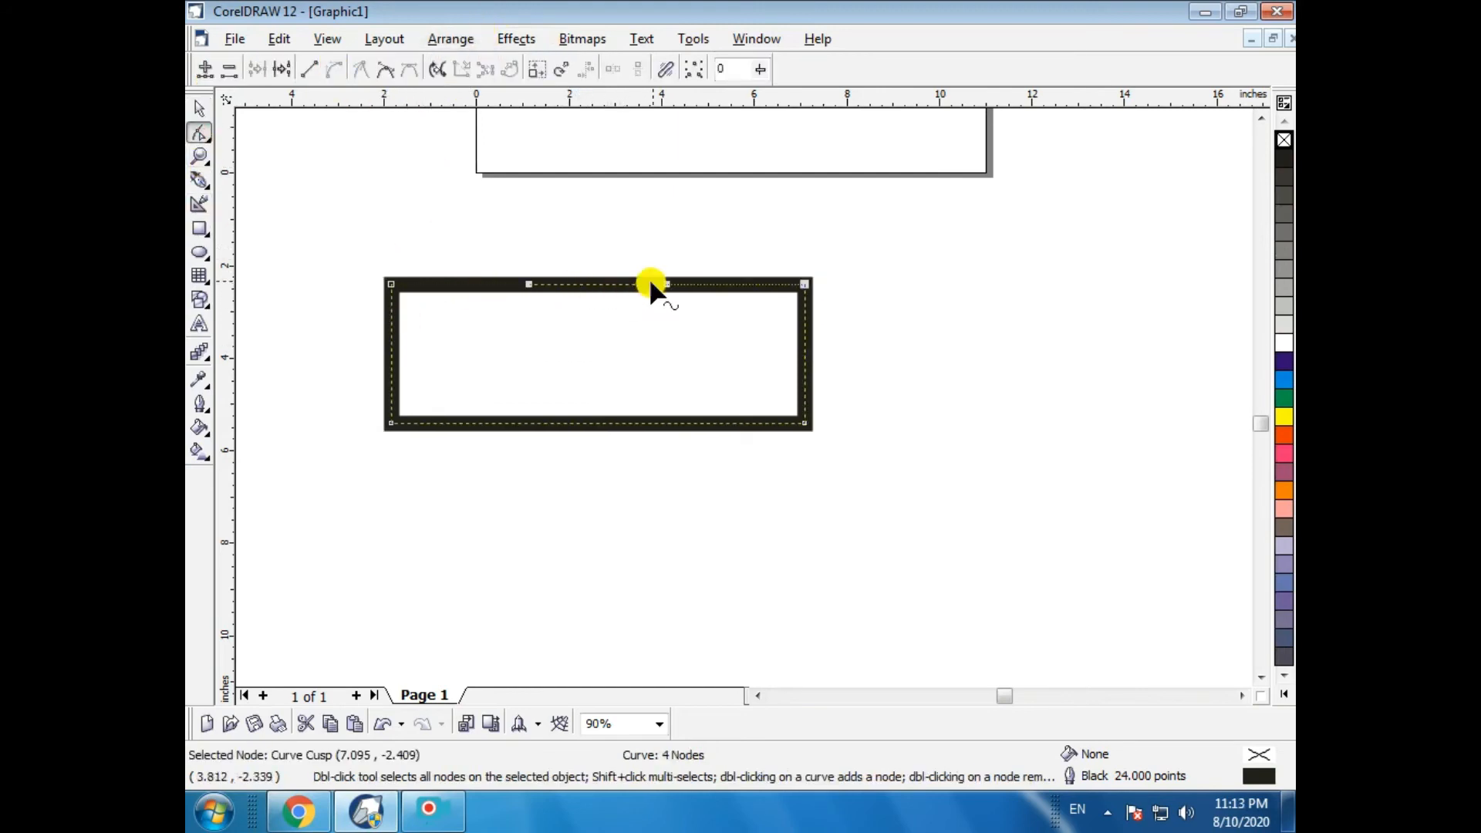
{"action": "left_click_drag", "start_coordinate": [665, 279], "coordinate": [673, 528]}
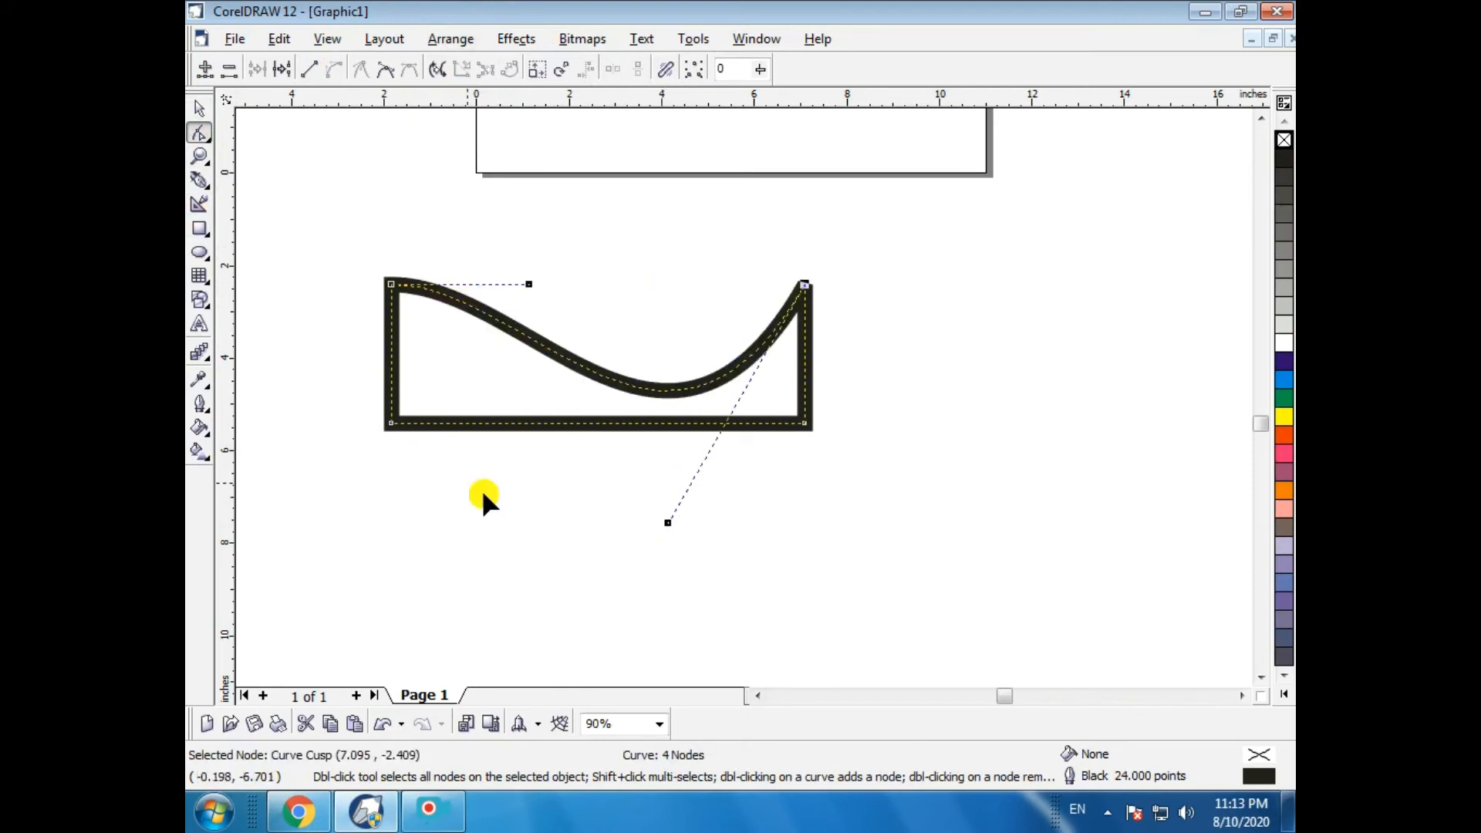
- Delete the wave-shaped curve
{"action": "left_click", "coordinate": [199, 108]}
{"action": "left_click", "coordinate": [595, 409]}
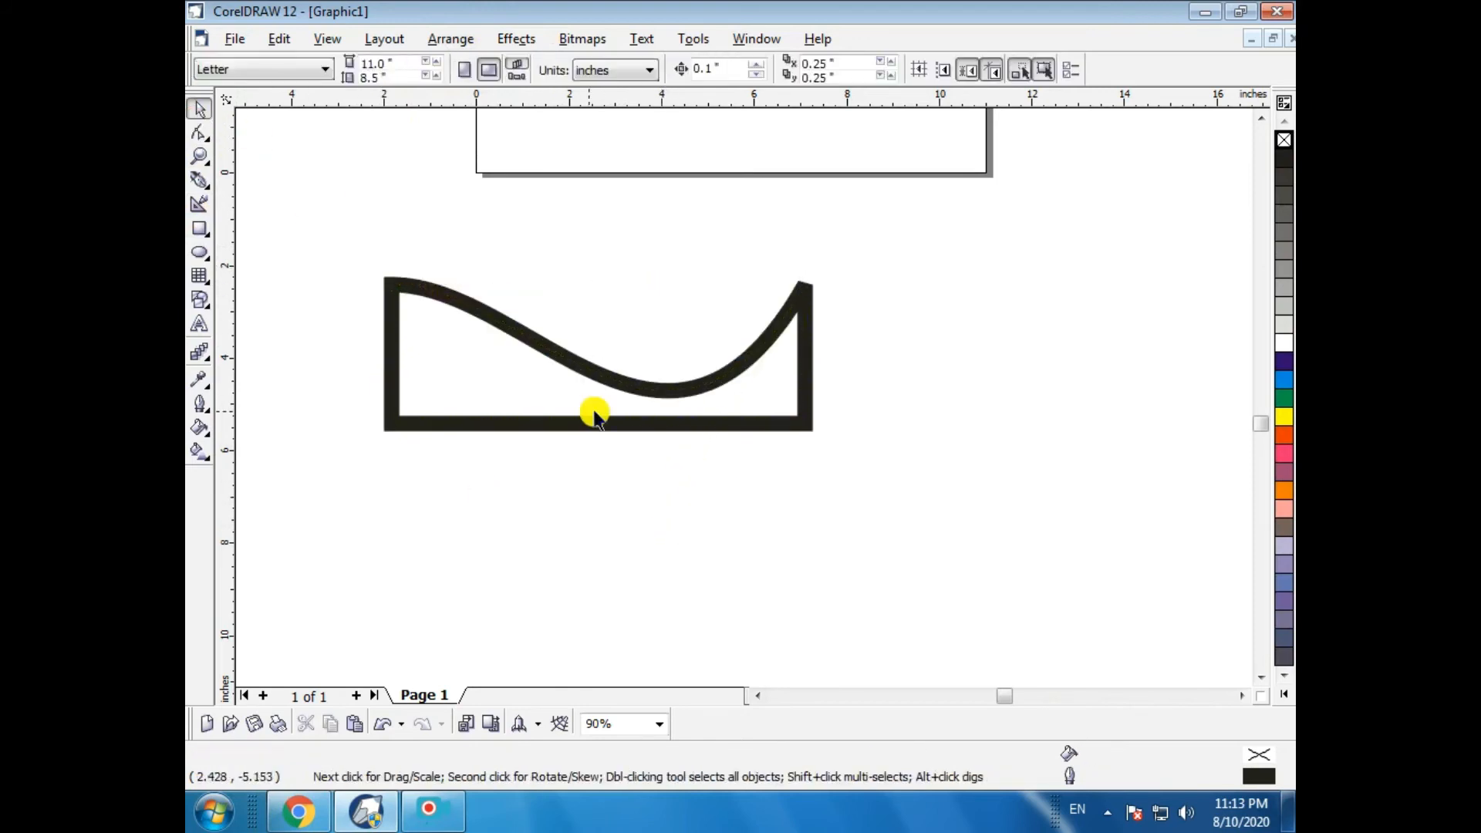
{"action": "left_click", "coordinate": [662, 389]}
{"action": "key", "text": "Delete"}
- Draw a rectangle about 6.8 × 2.9 in and give it a 16 pt outline
{"action": "left_click", "coordinate": [199, 230]}
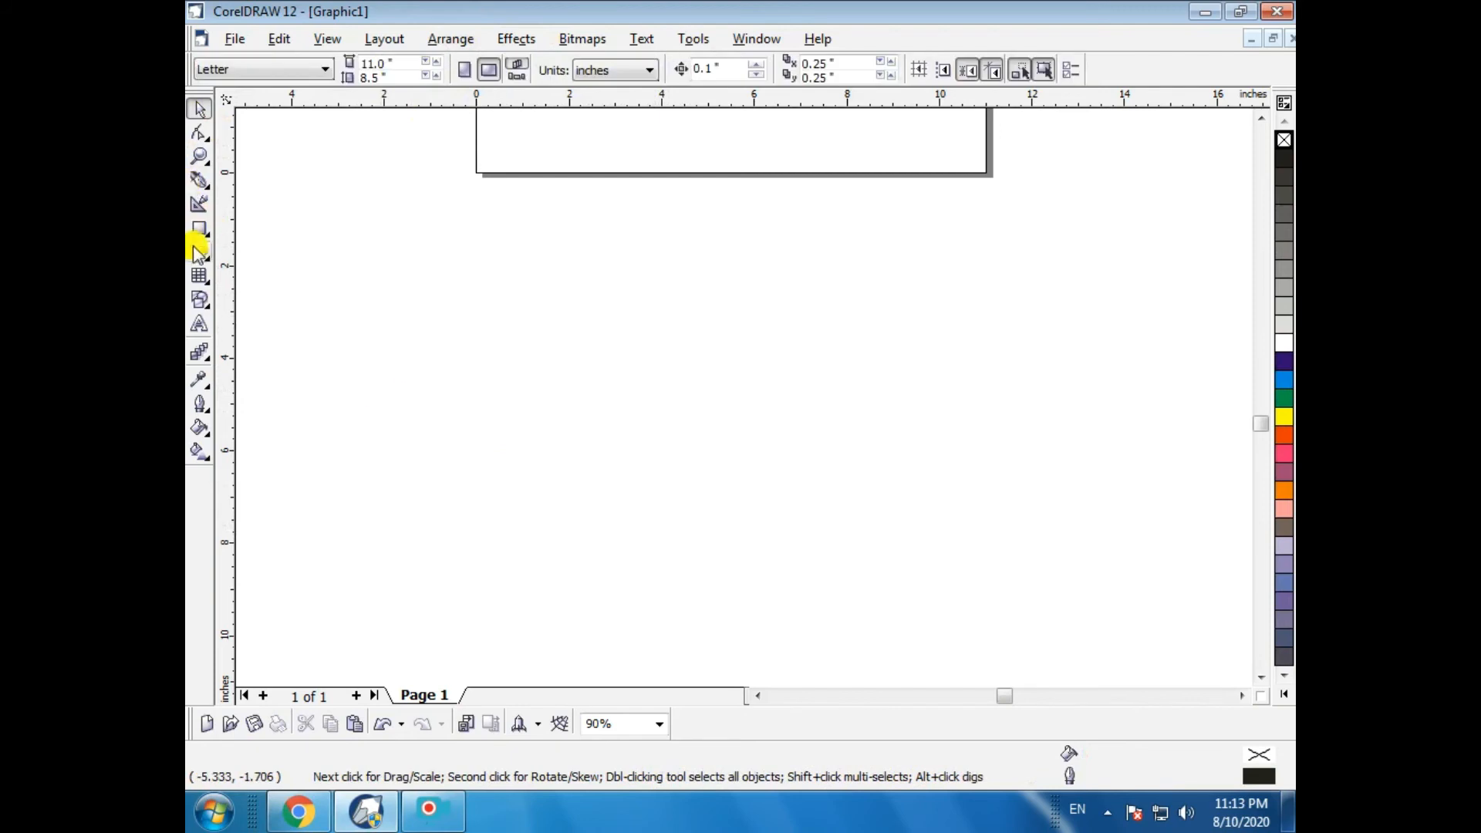
{"action": "left_click_drag", "start_coordinate": [494, 433], "coordinate": [809, 566]}
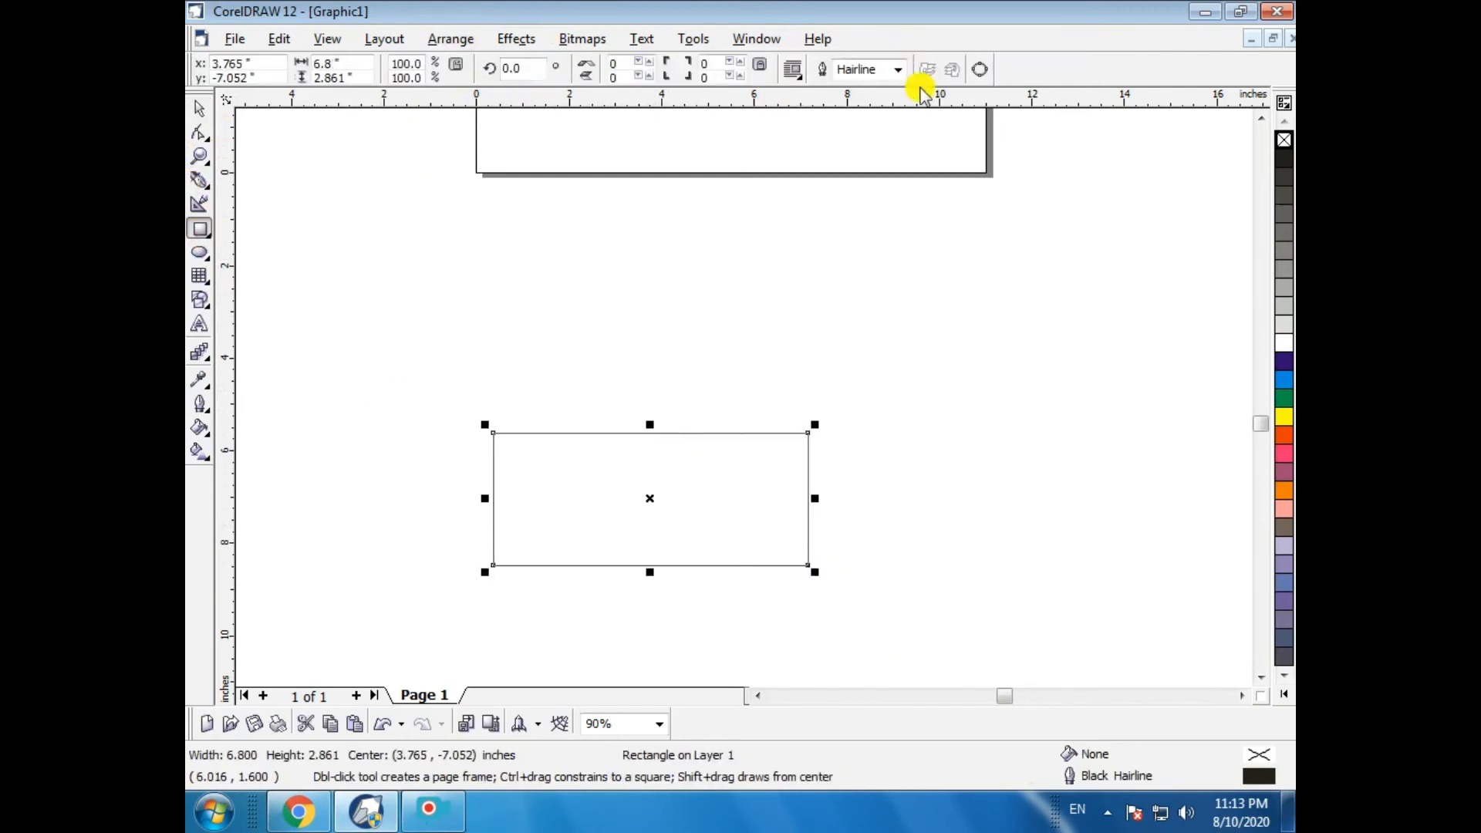
{"action": "left_click", "coordinate": [900, 70]}
{"action": "left_click", "coordinate": [849, 192]}
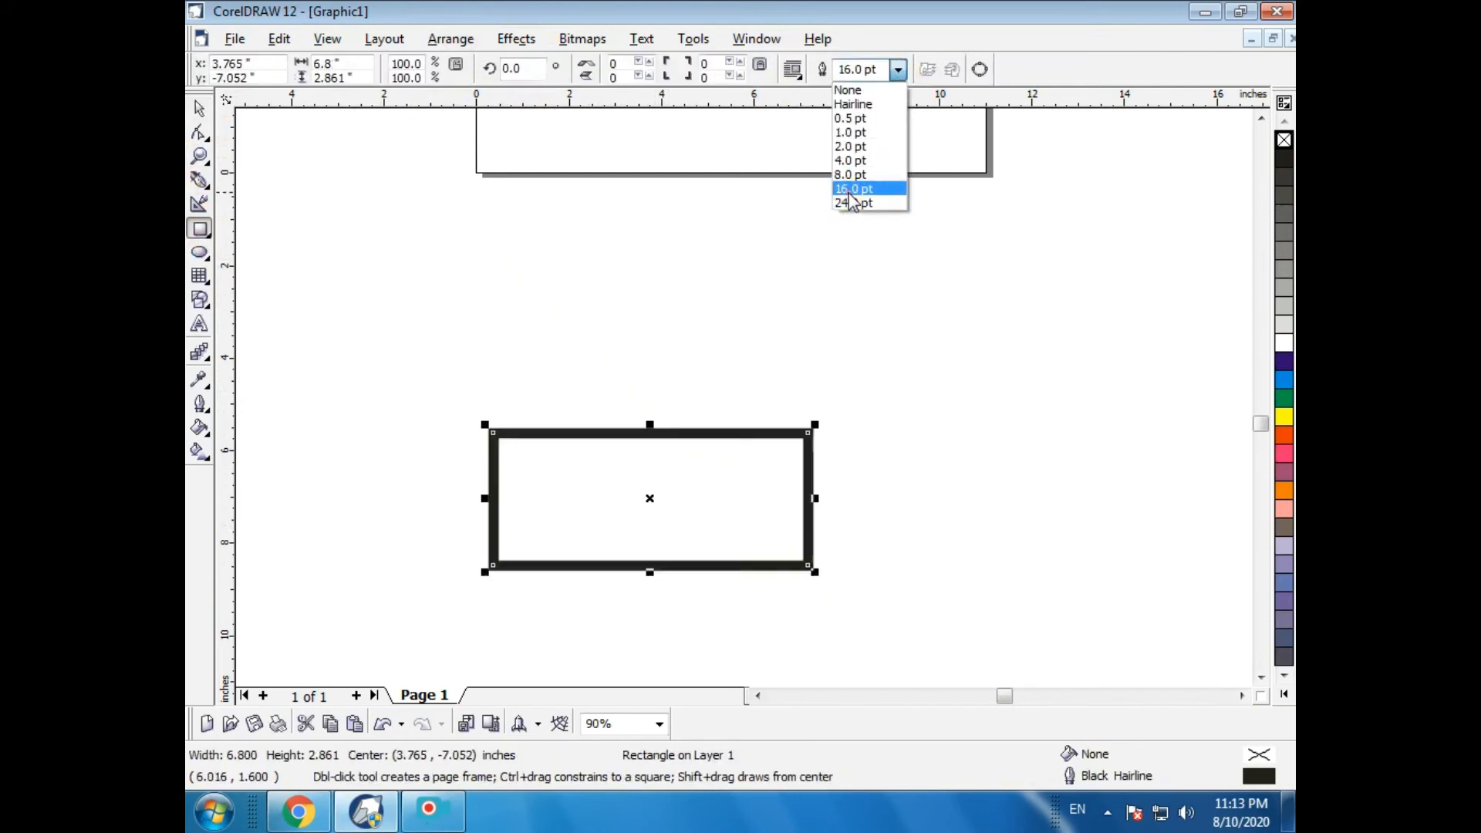
- Convert the rectangle's outline to an object
{"action": "left_click", "coordinate": [455, 40]}
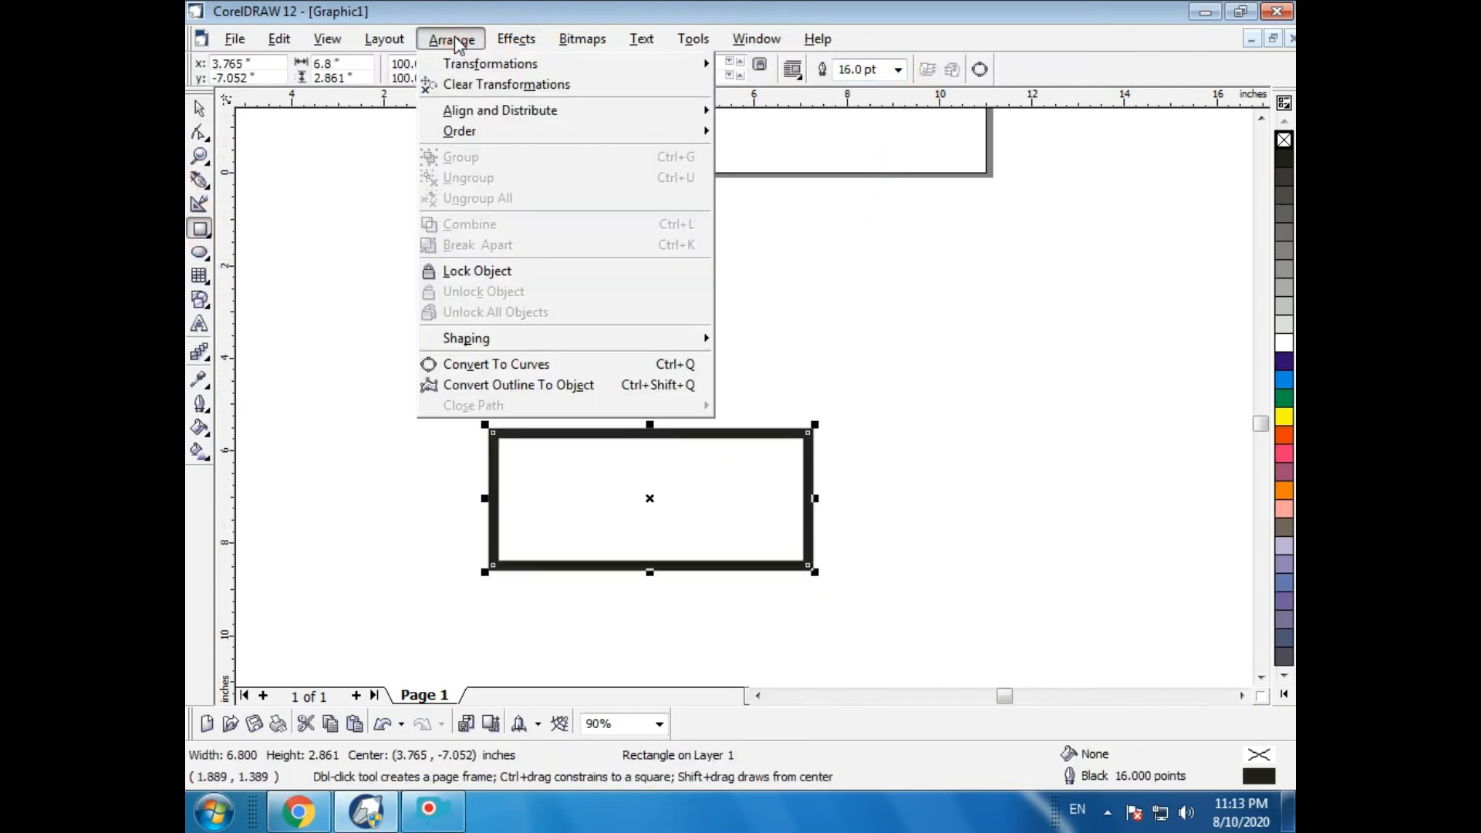
{"action": "left_click", "coordinate": [559, 386]}
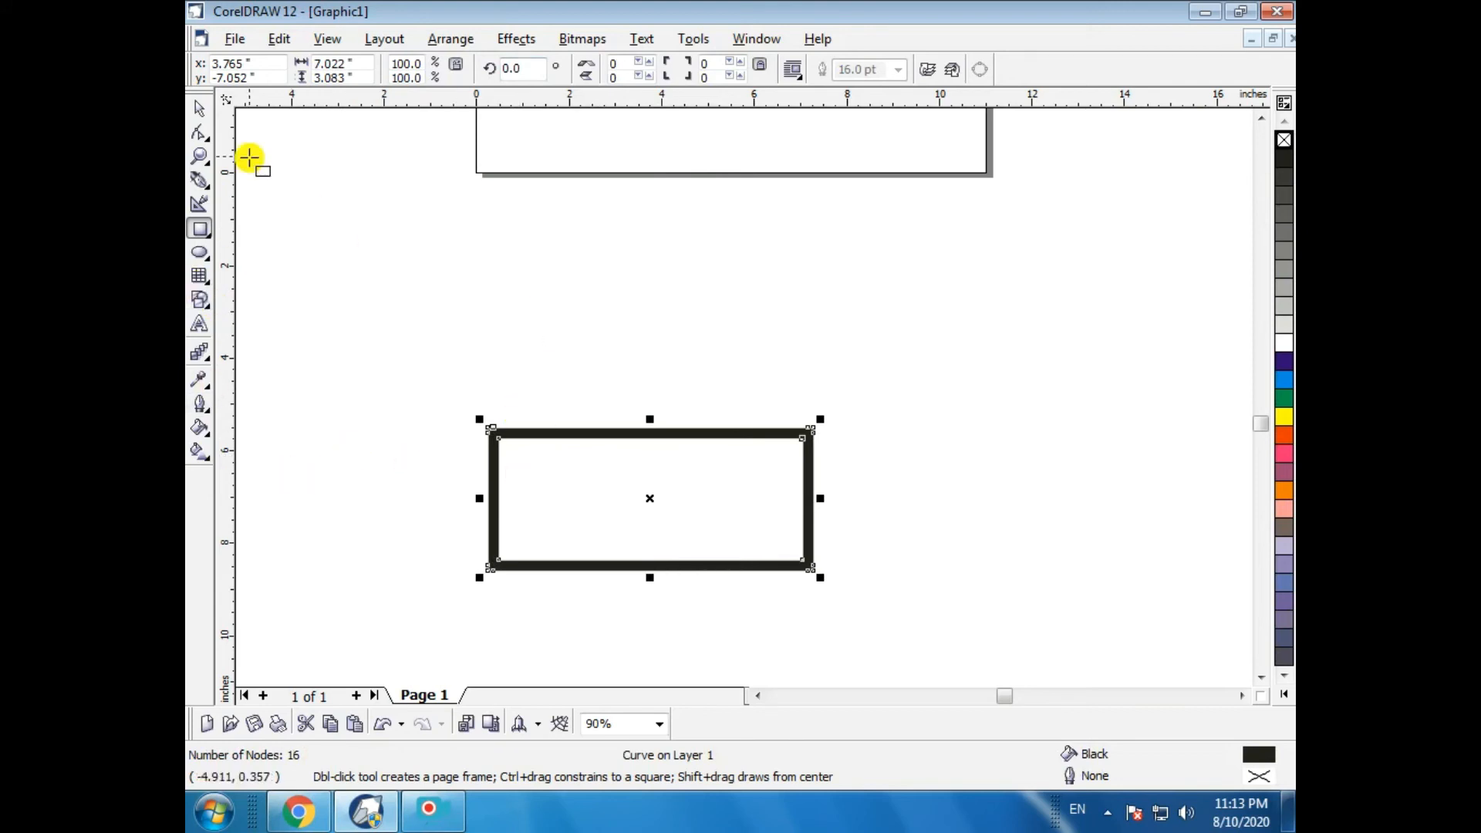
- Select the converted outline object and delete it
{"action": "left_click", "coordinate": [199, 112]}
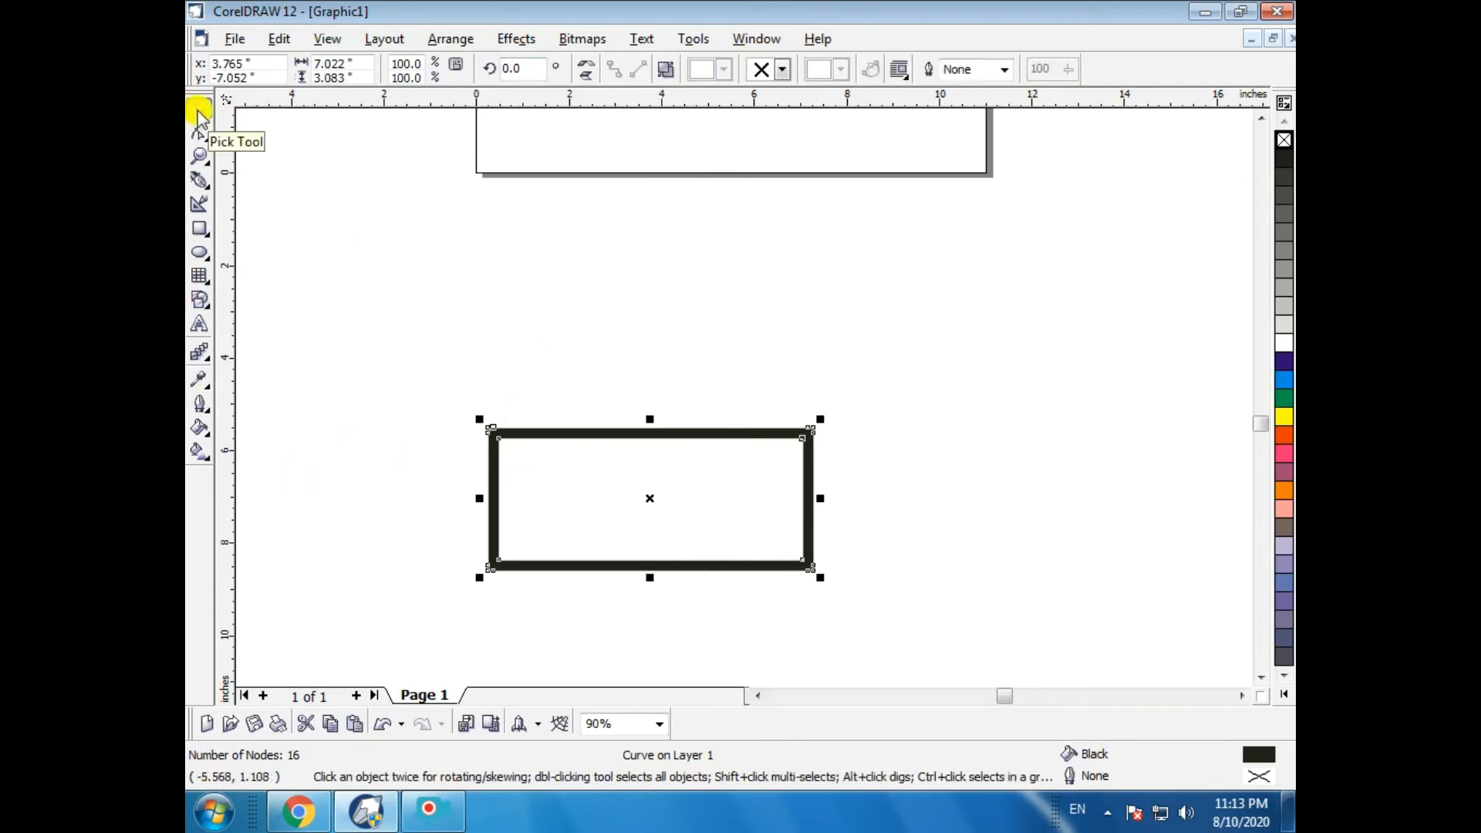
{"action": "left_click_drag", "start_coordinate": [648, 502], "coordinate": [632, 406]}
{"action": "key", "text": "Delete"}
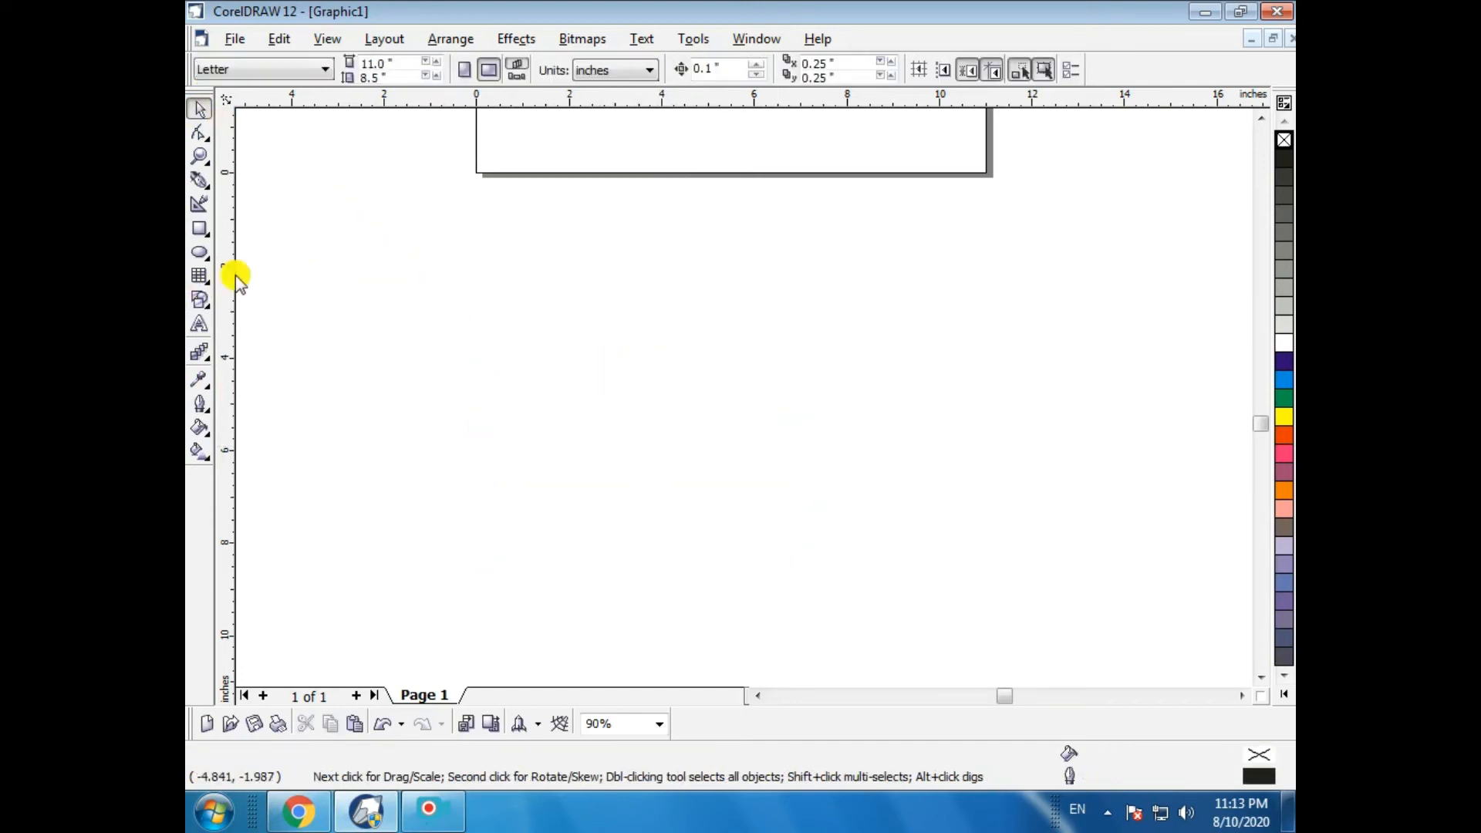
- Draw a circle about 4.4 in across and give it a 16 pt outline
{"action": "left_click", "coordinate": [199, 229]}
{"action": "left_click", "coordinate": [199, 252]}
{"action": "left_click_drag", "start_coordinate": [460, 310], "coordinate": [644, 517]}
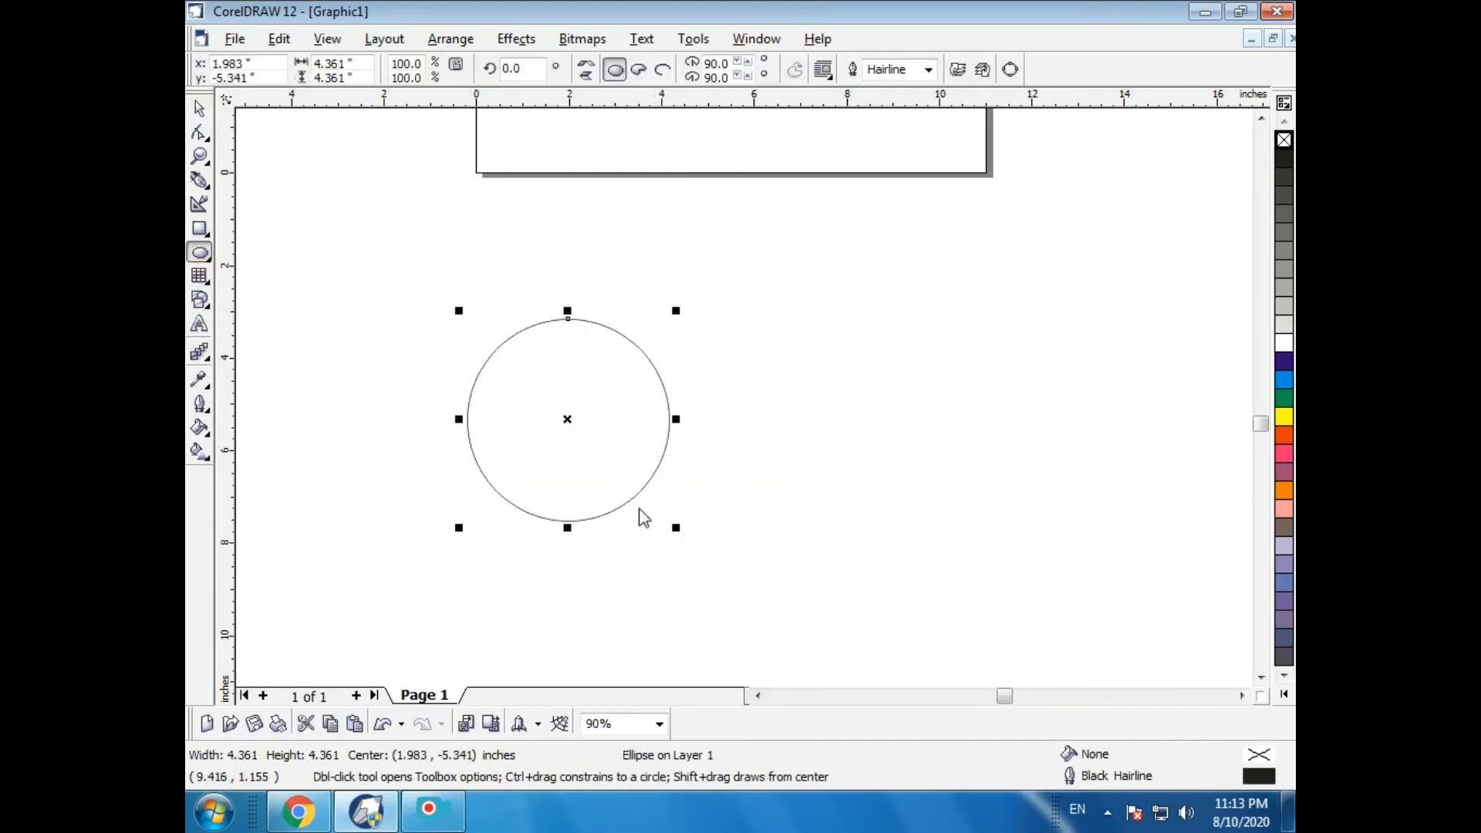
{"action": "left_click", "coordinate": [931, 71]}
{"action": "left_click", "coordinate": [876, 200]}
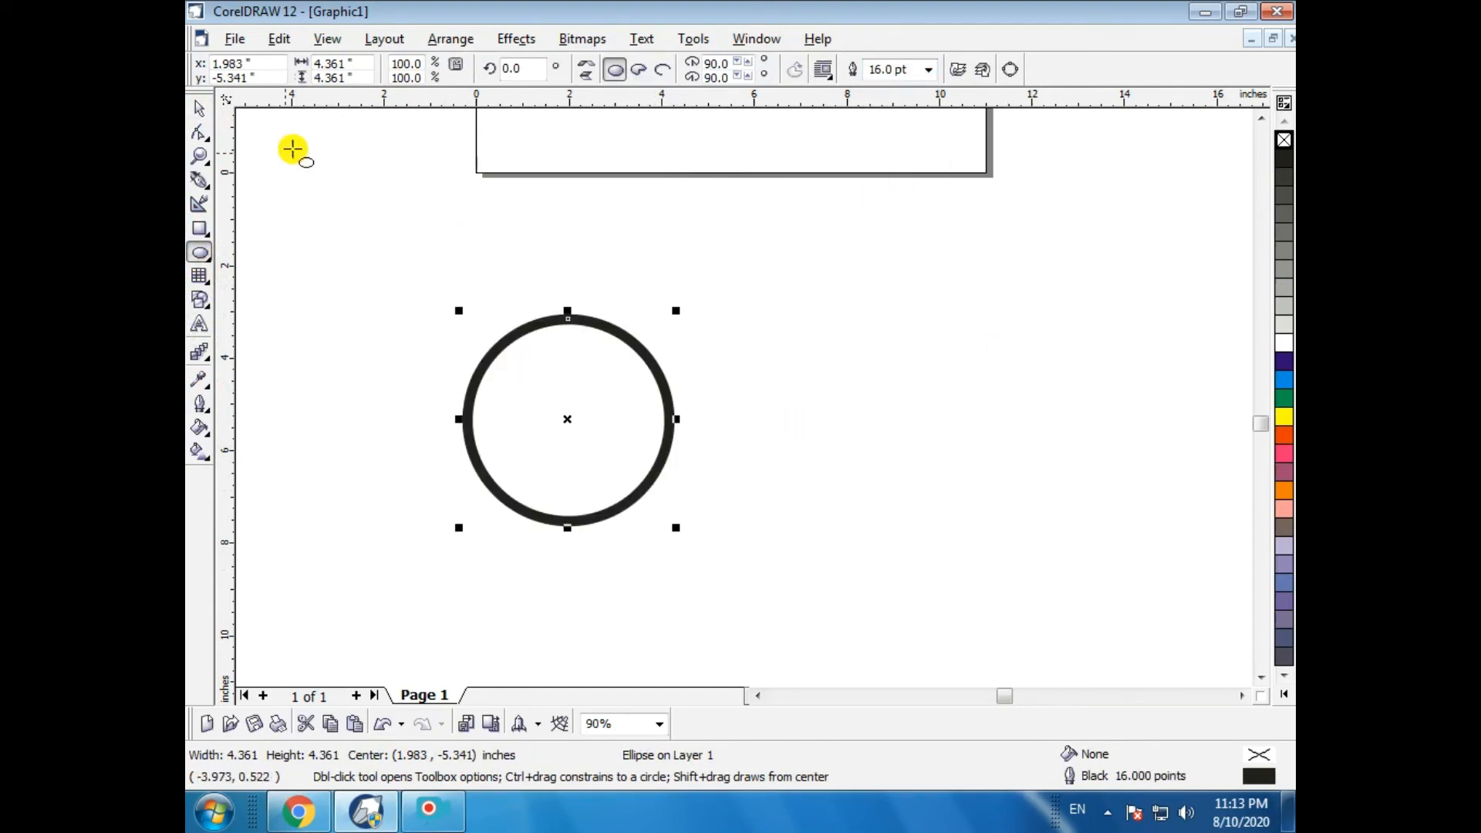
{"action": "left_click", "coordinate": [200, 110]}
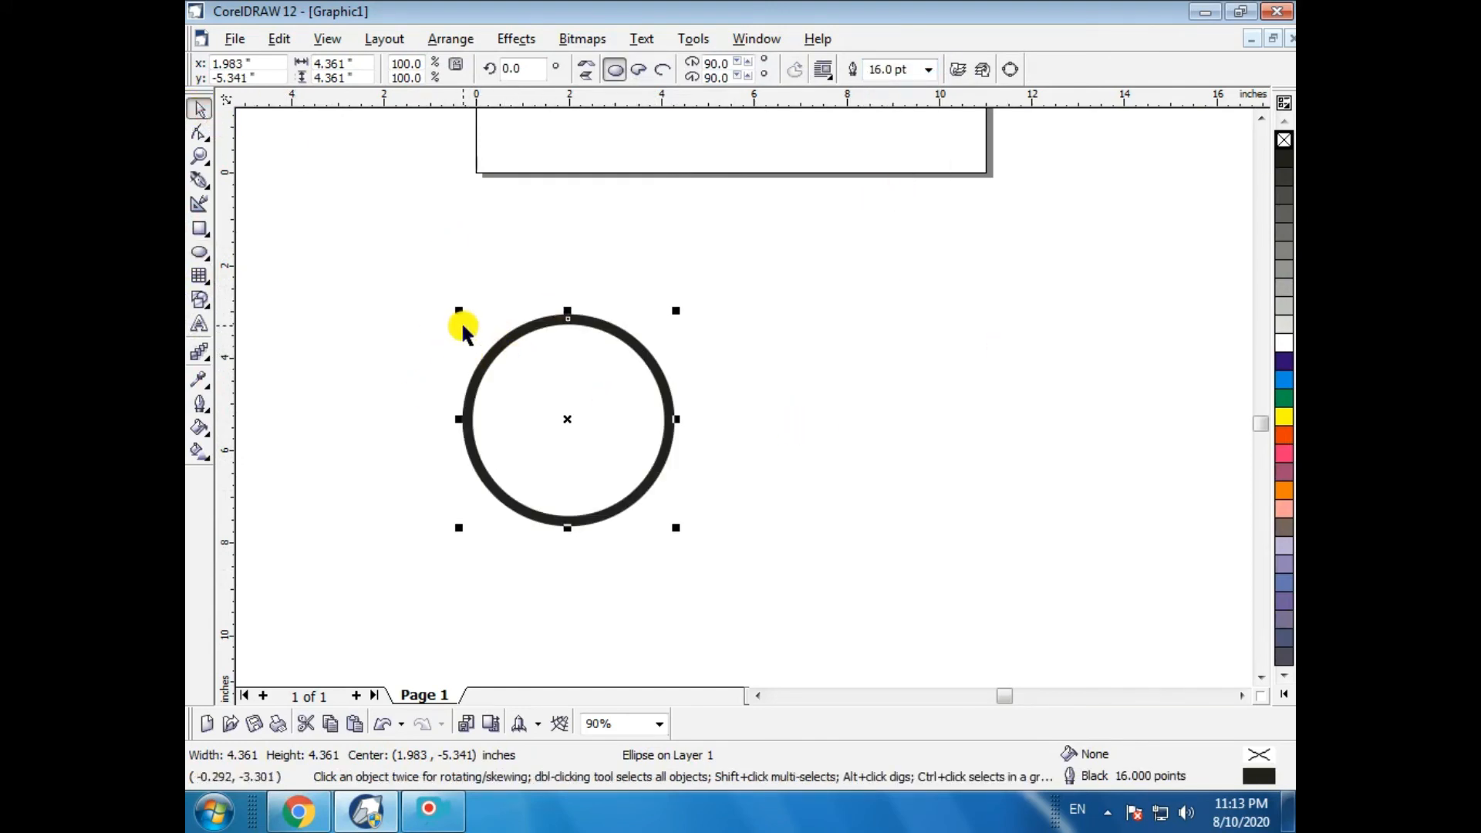
{"action": "left_click", "coordinate": [196, 408]}
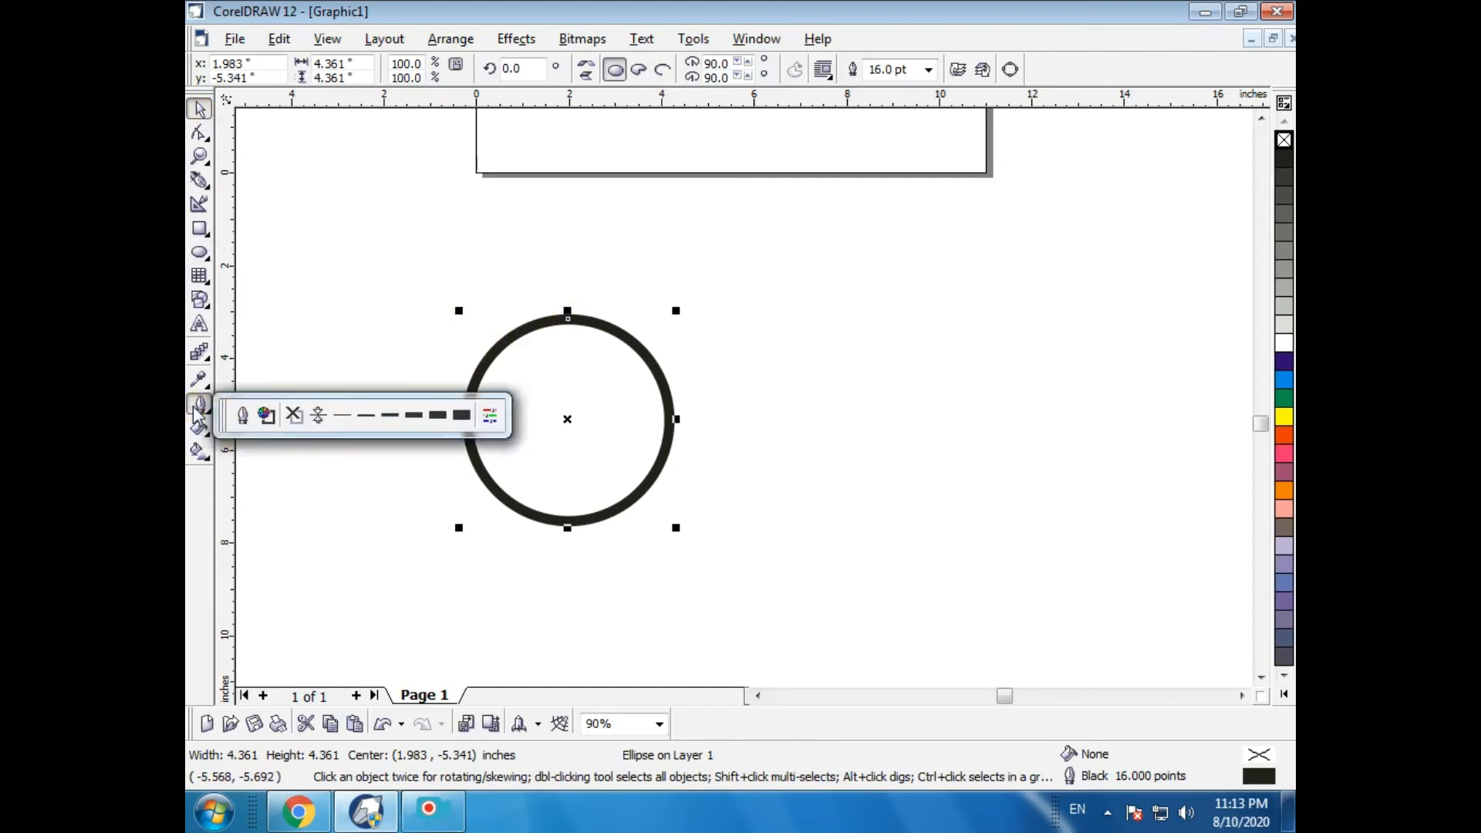
{"action": "left_click", "coordinate": [241, 417]}
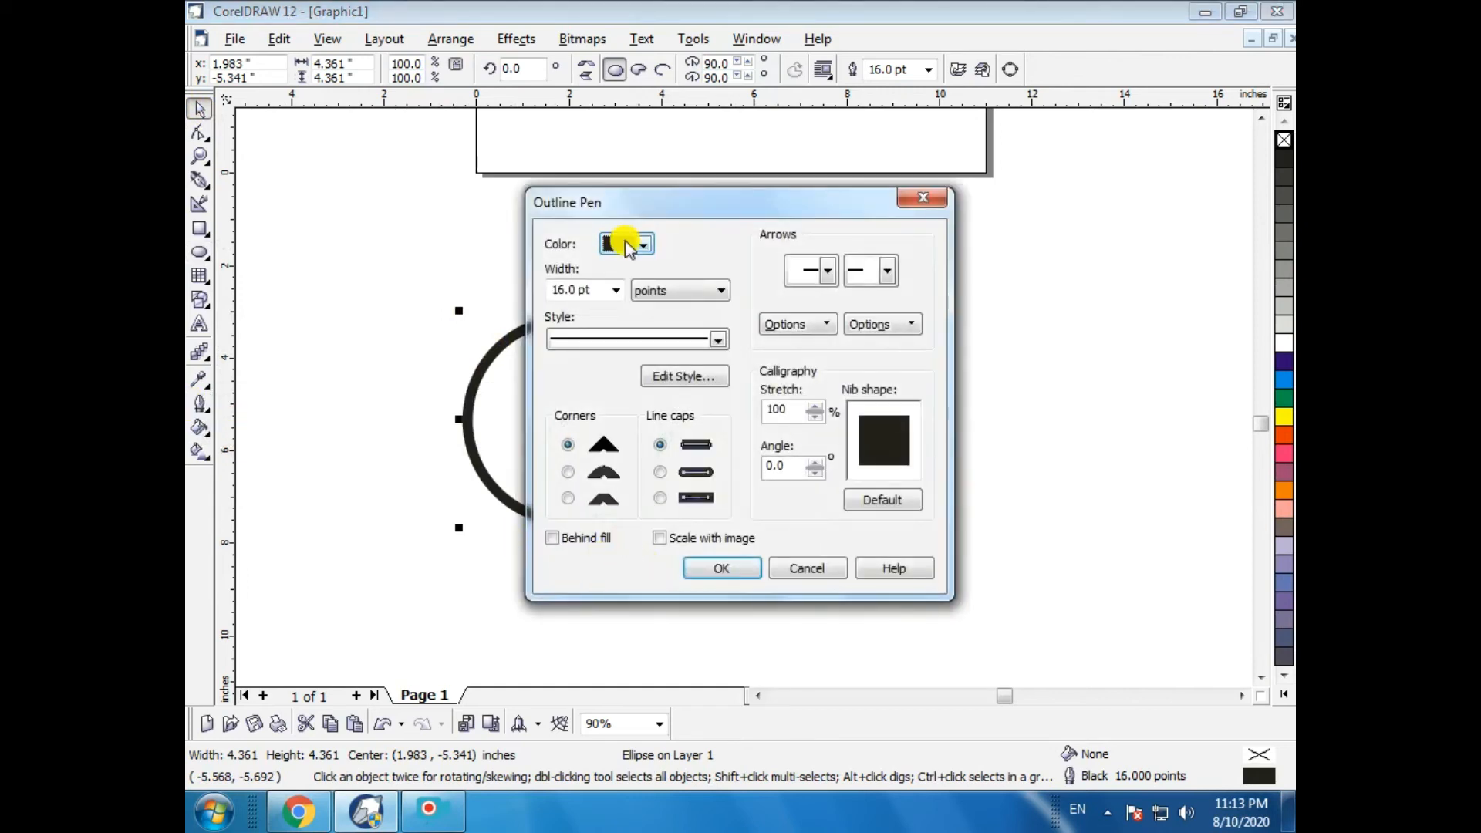
{"action": "left_click_drag", "start_coordinate": [622, 207], "coordinate": [900, 224]}
{"action": "left_click", "coordinate": [900, 223]}
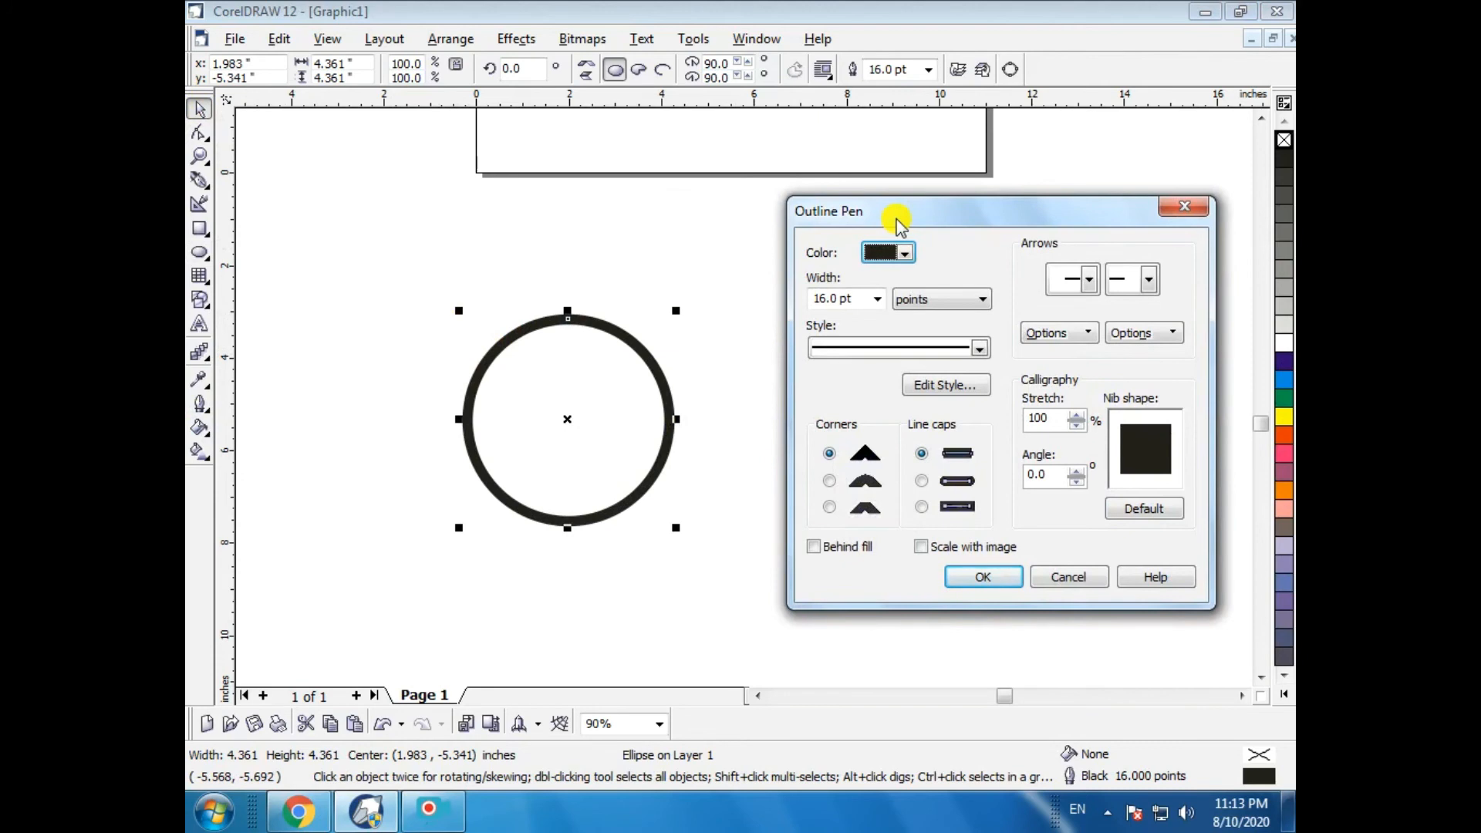
{"action": "left_click", "coordinate": [819, 548]}
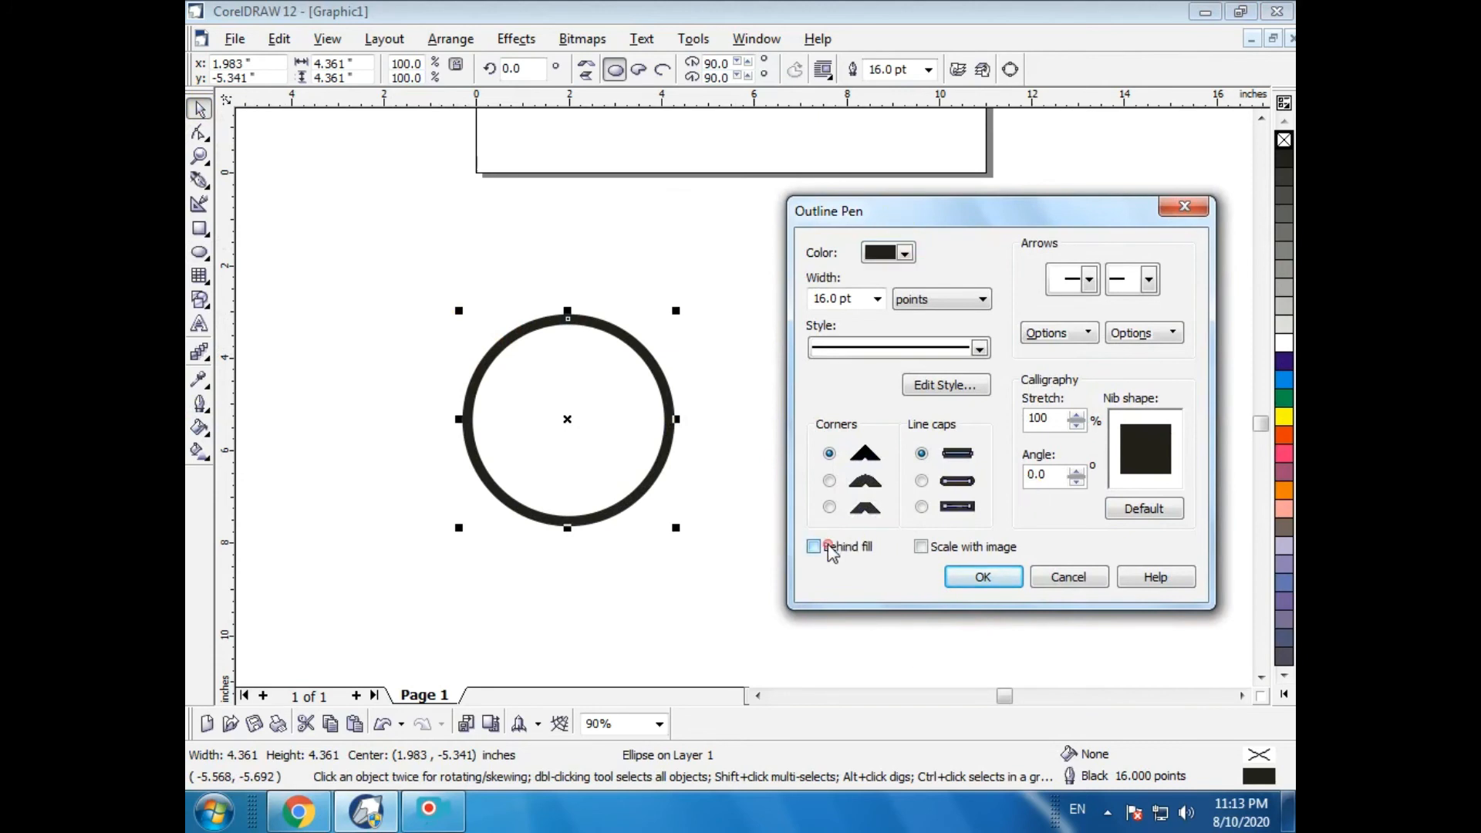
{"action": "left_click", "coordinate": [967, 551]}
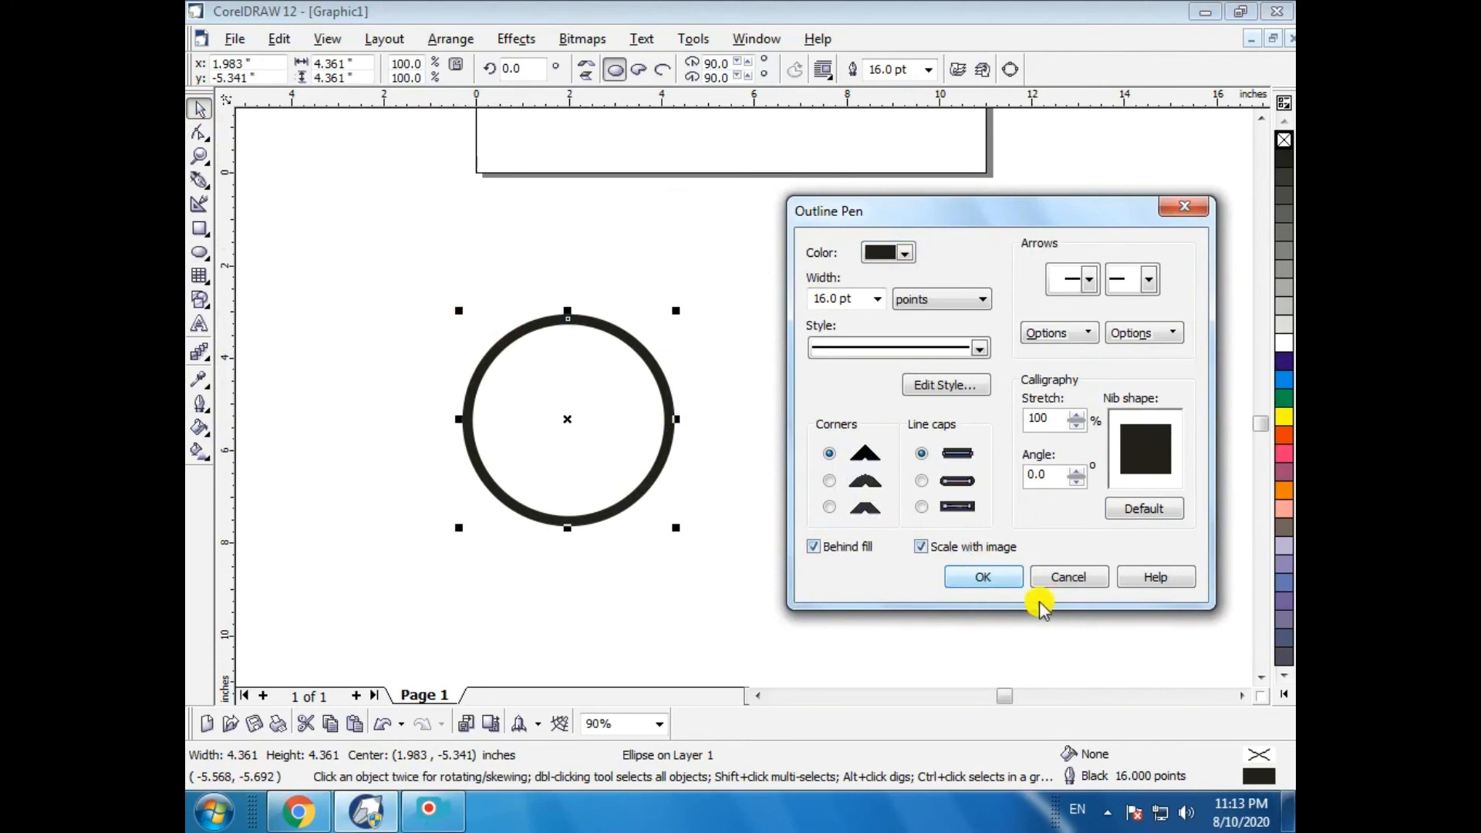
{"action": "left_click", "coordinate": [1091, 582]}
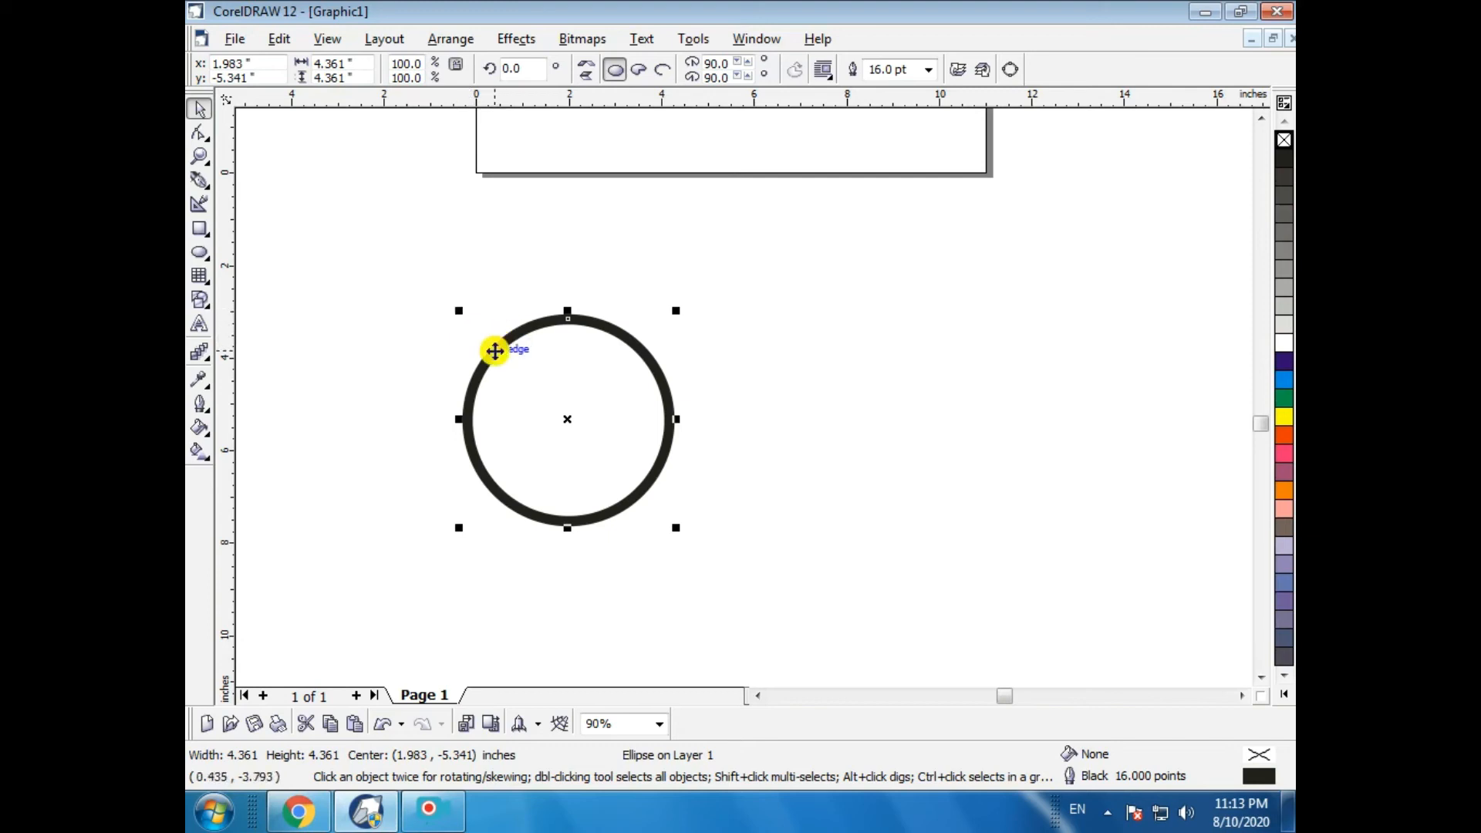
- Shrink the circle to about 0.4 in across
{"action": "left_click_drag", "start_coordinate": [460, 313], "coordinate": [530, 384]}
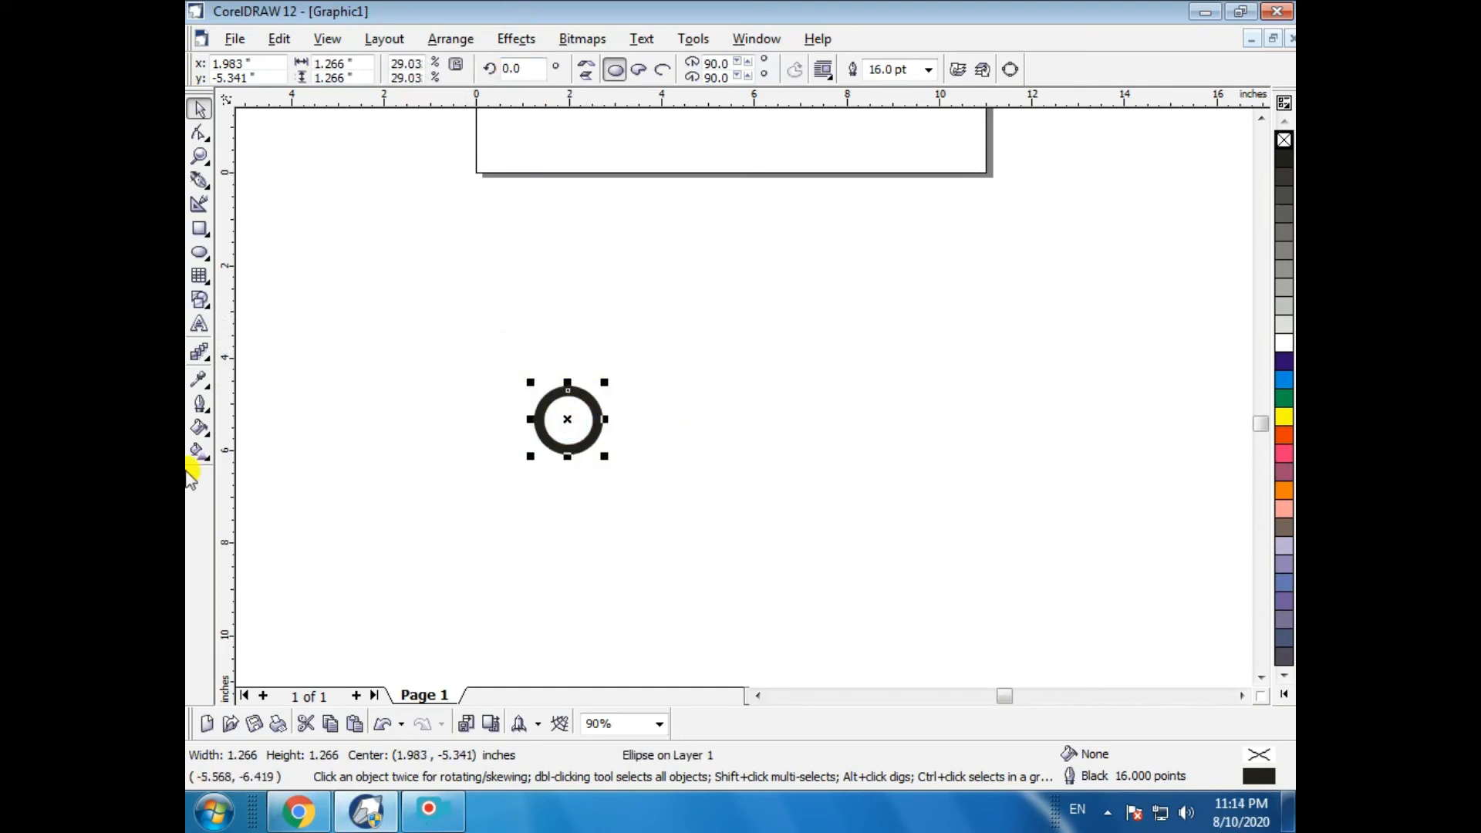
{"action": "left_click", "coordinate": [199, 403]}
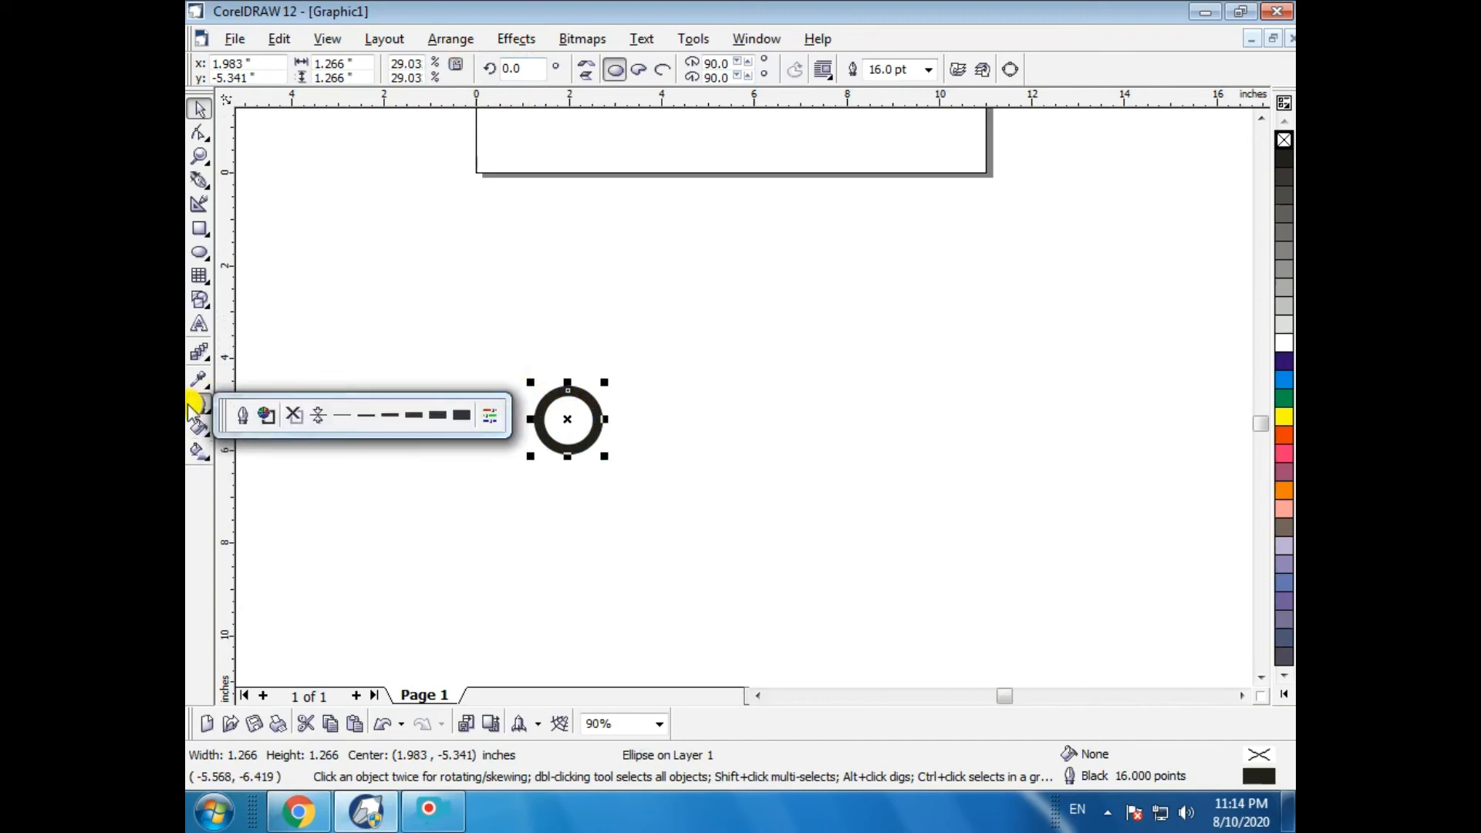
{"action": "left_click", "coordinate": [244, 415]}
{"action": "key", "text": "Escape"}
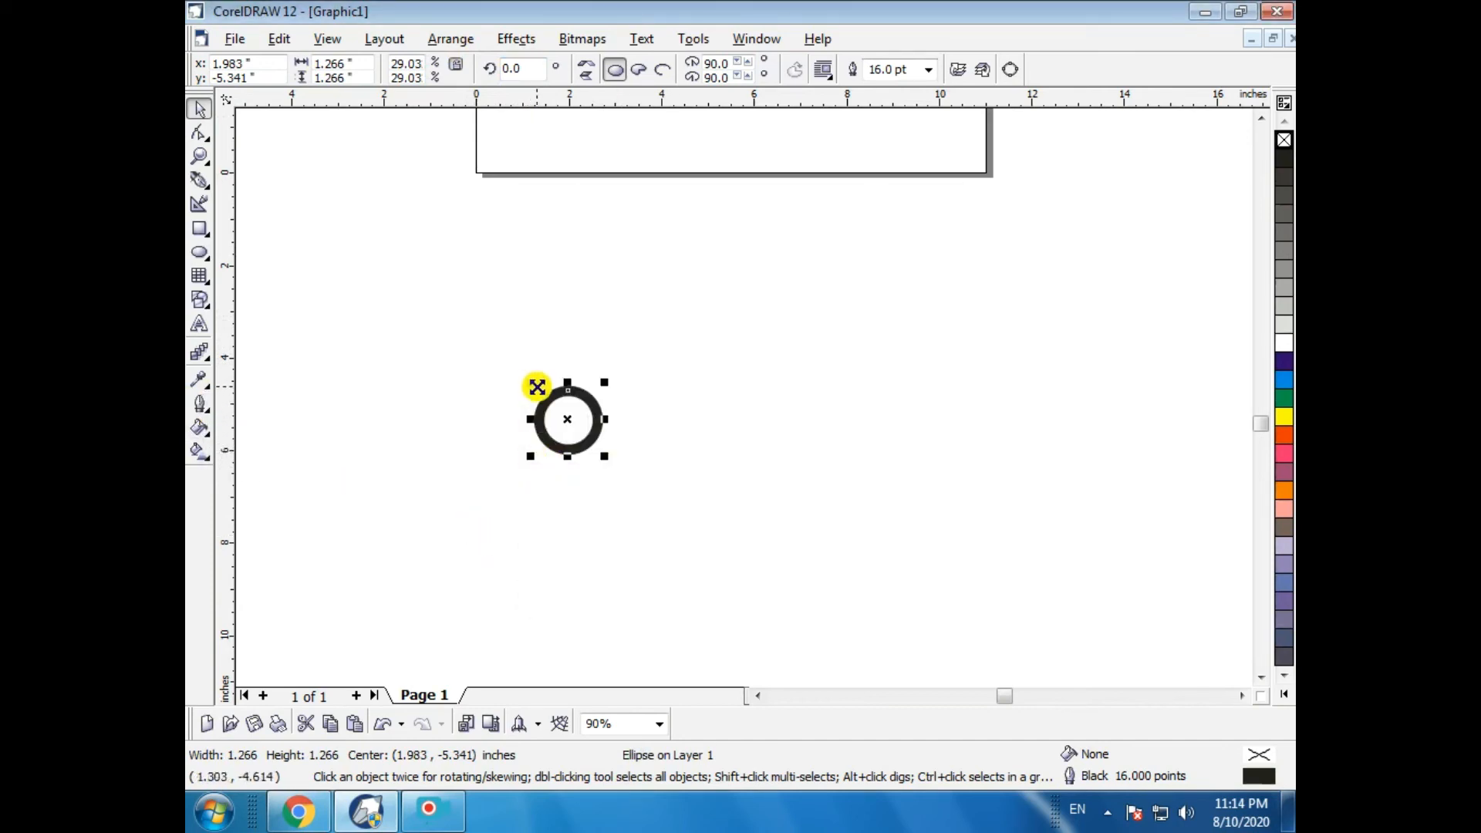
{"action": "left_click_drag", "start_coordinate": [530, 383], "coordinate": [557, 409]}
- Enlarge the circle to about 7.9 in across
{"action": "left_click", "coordinate": [693, 486]}
{"action": "left_click", "coordinate": [597, 311]}
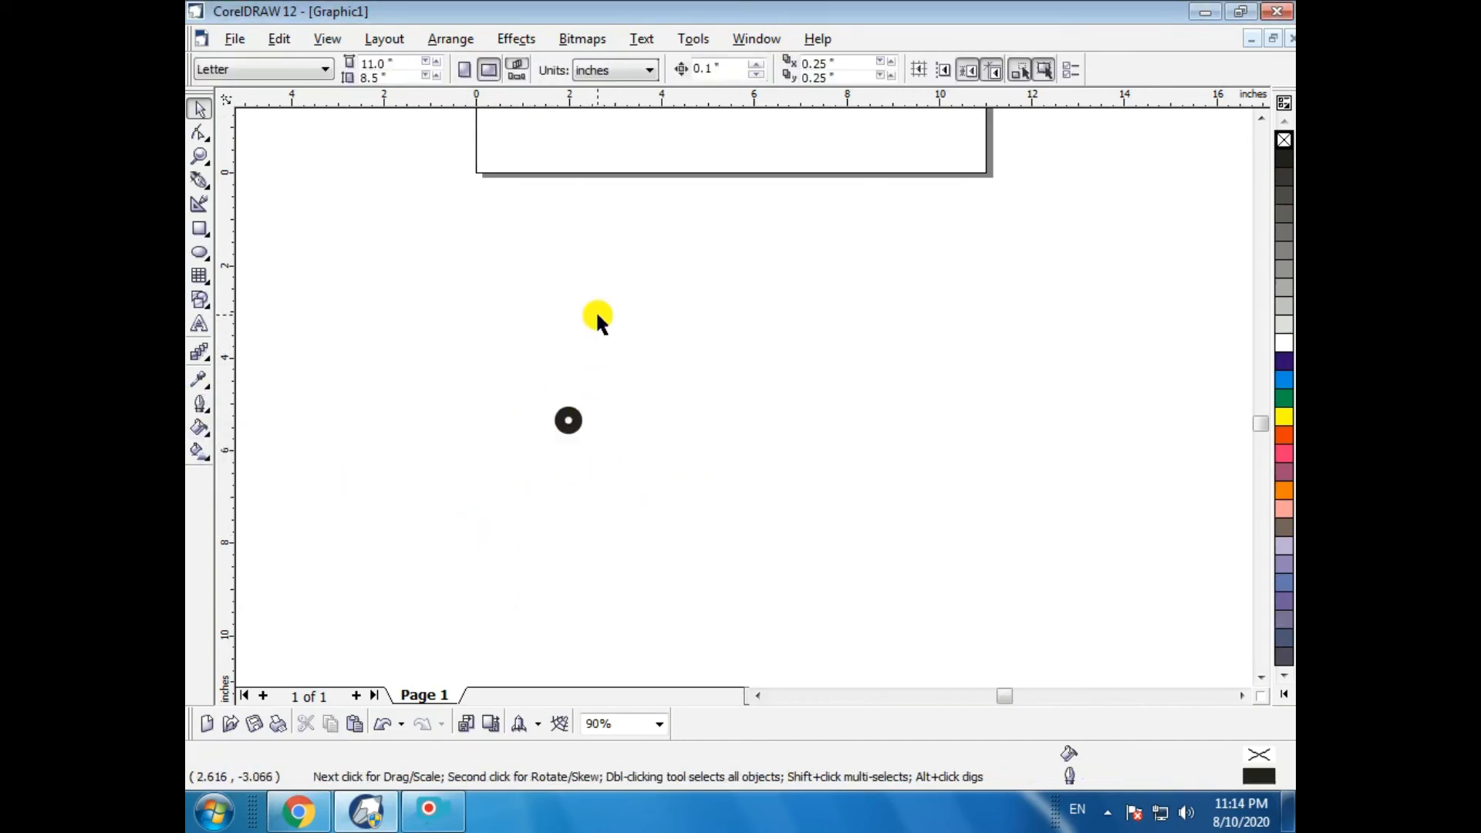
{"action": "left_click", "coordinate": [649, 487]}
{"action": "key", "text": "Delete"}
{"action": "left_click", "coordinate": [571, 431]}
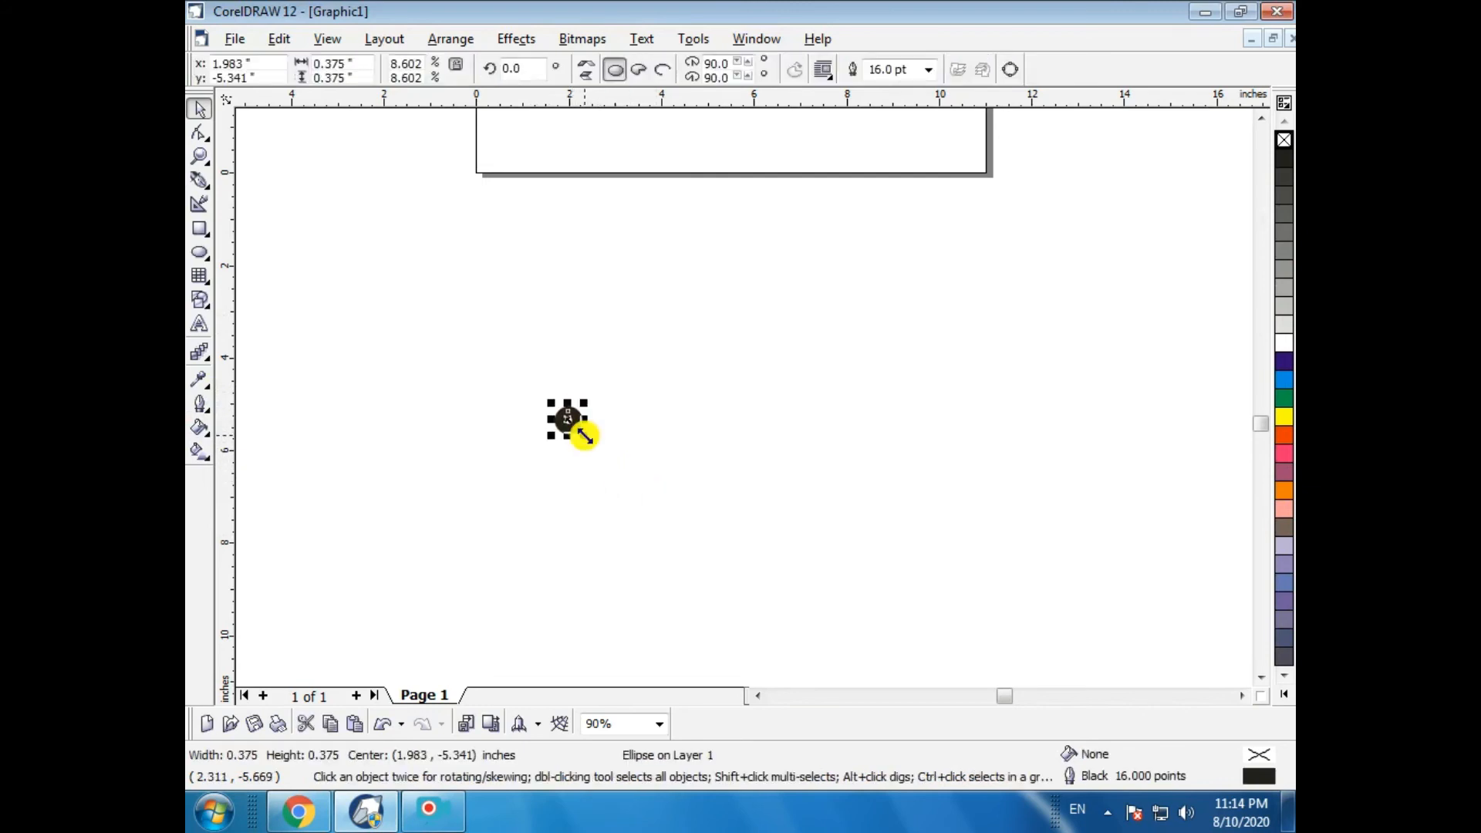
{"action": "left_click_drag", "start_coordinate": [581, 439], "coordinate": [880, 715]}
{"action": "scroll", "coordinate": [595, 453], "scroll_direction": "up", "scroll_amount": 1}
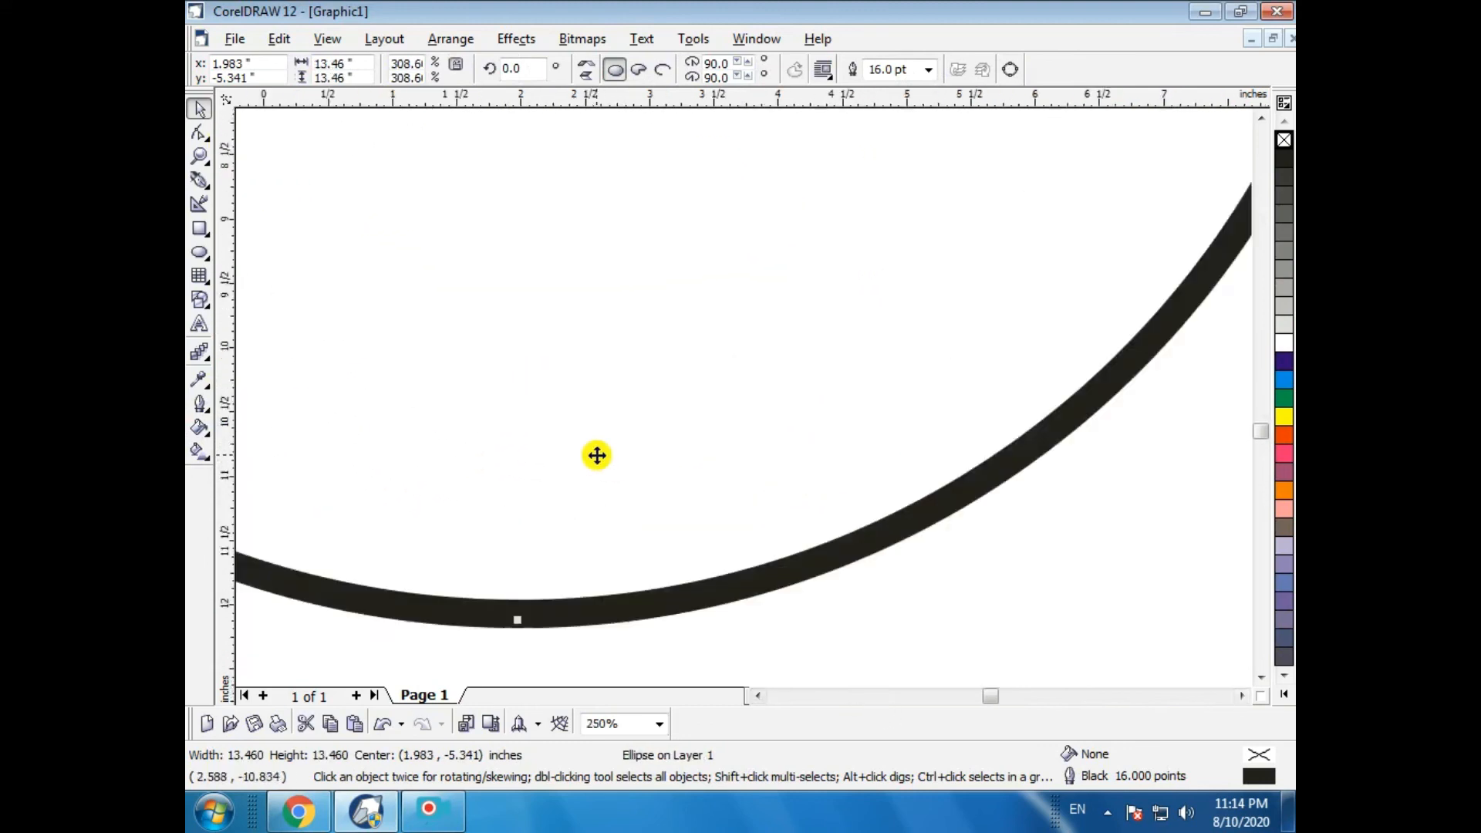
{"action": "scroll", "coordinate": [594, 453], "scroll_direction": "down", "scroll_amount": 3}
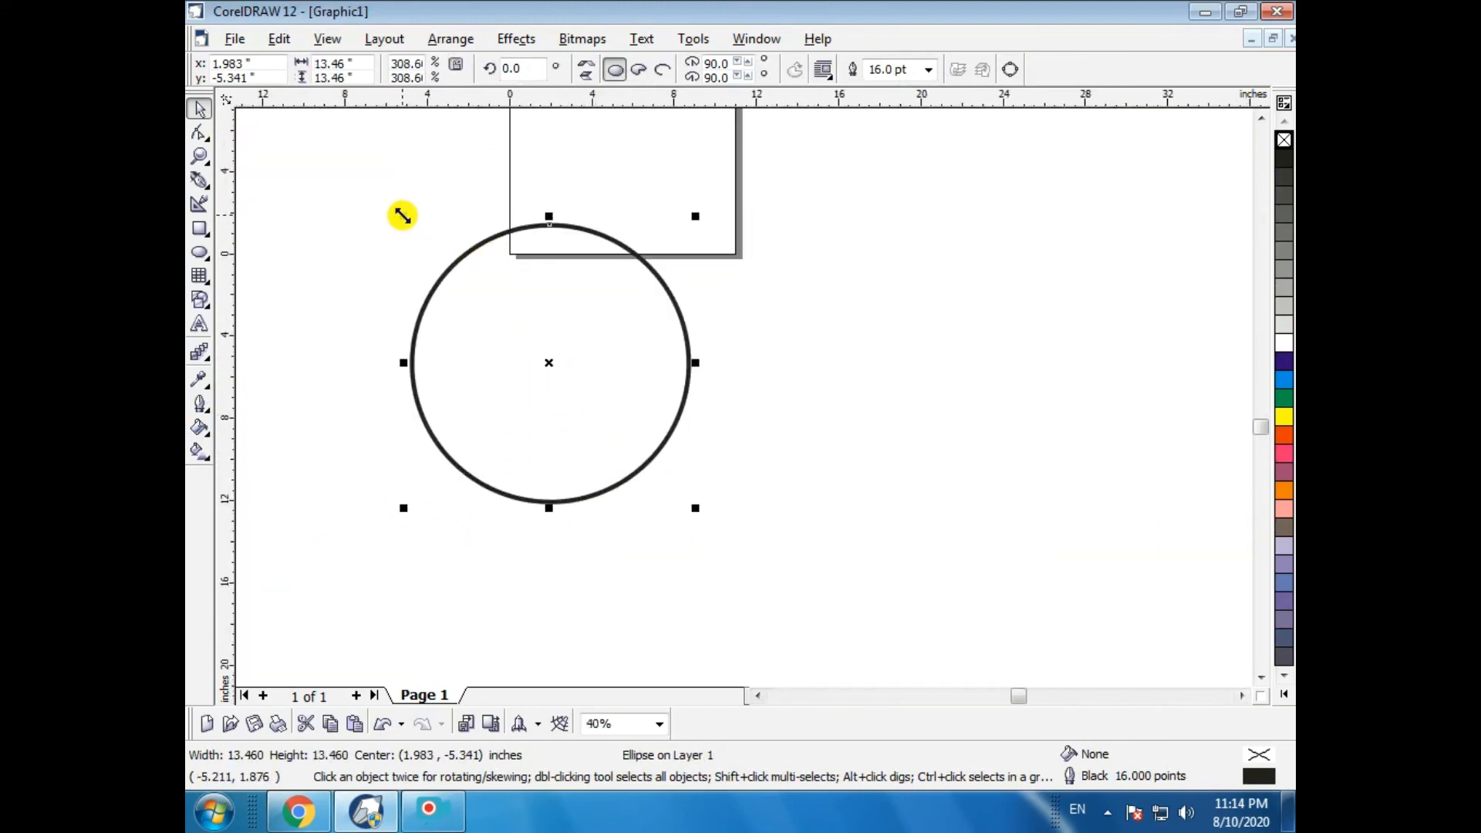
{"action": "left_click_drag", "start_coordinate": [403, 216], "coordinate": [513, 328]}
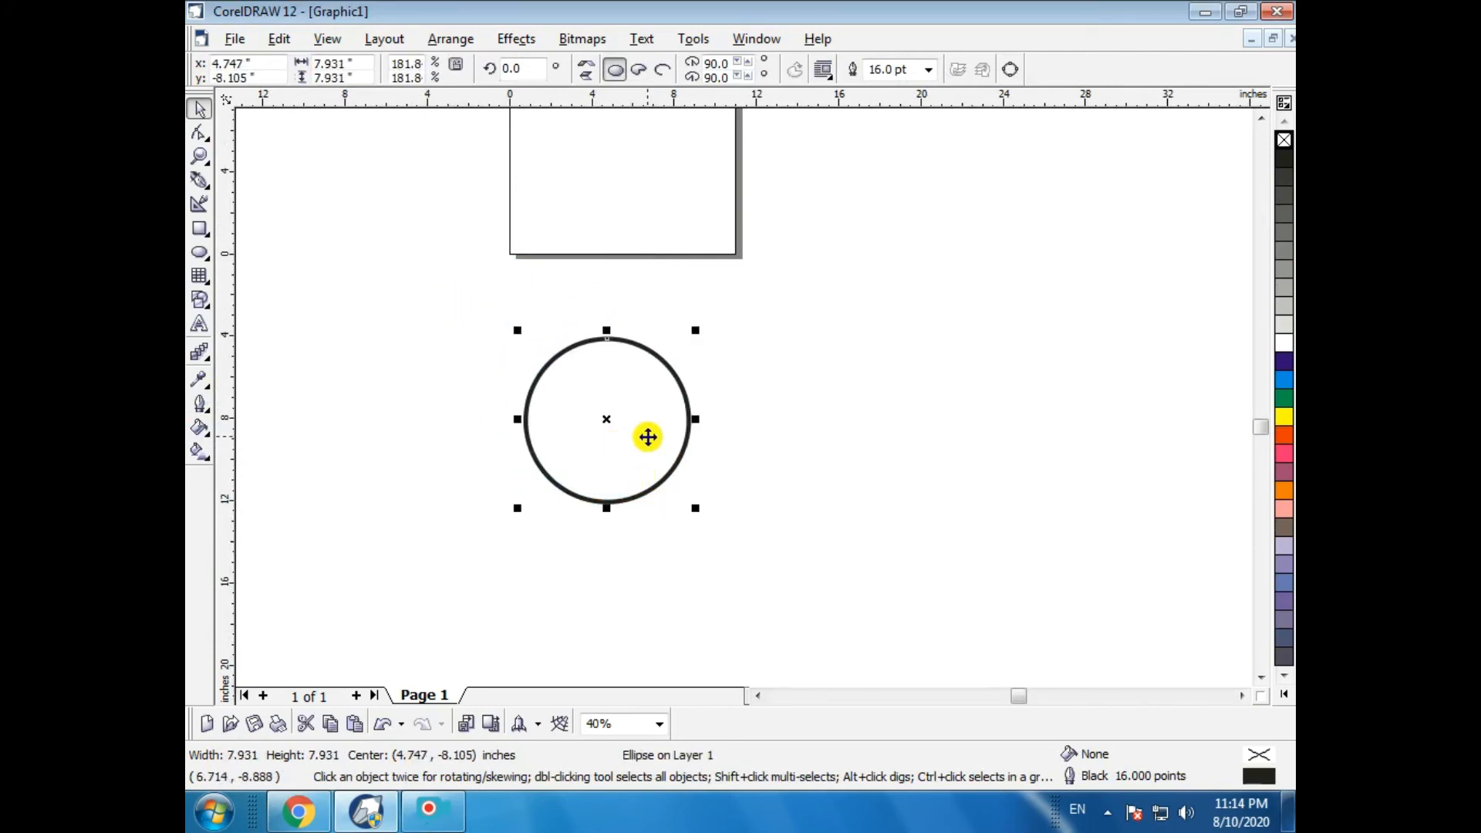
{"action": "scroll", "coordinate": [730, 445], "scroll_direction": "up", "scroll_amount": 1}
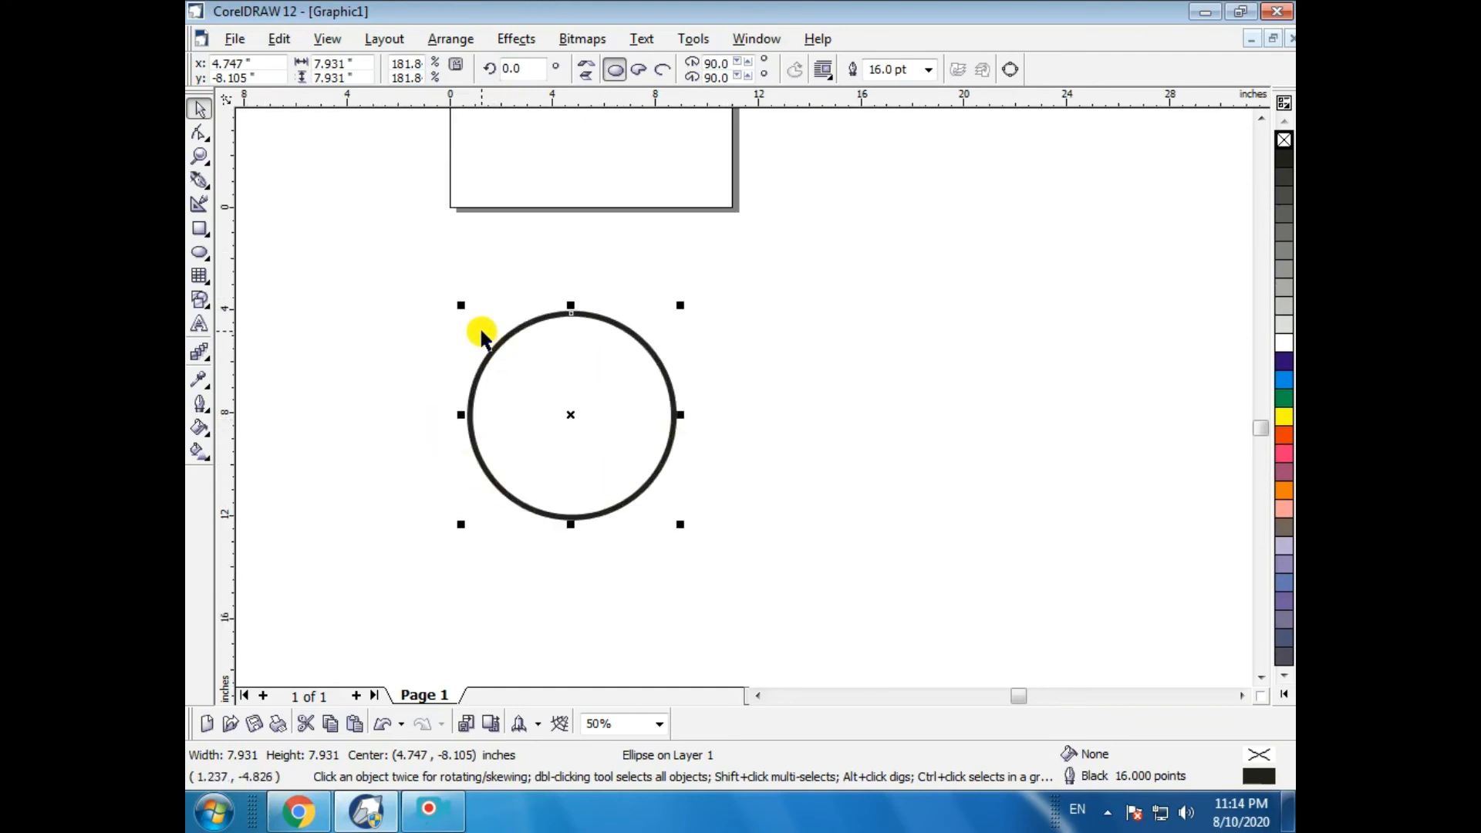
- Enable Behind fill in the circle's Outline Pen settings
{"action": "left_click", "coordinate": [195, 408]}
{"action": "left_click", "coordinate": [236, 418]}
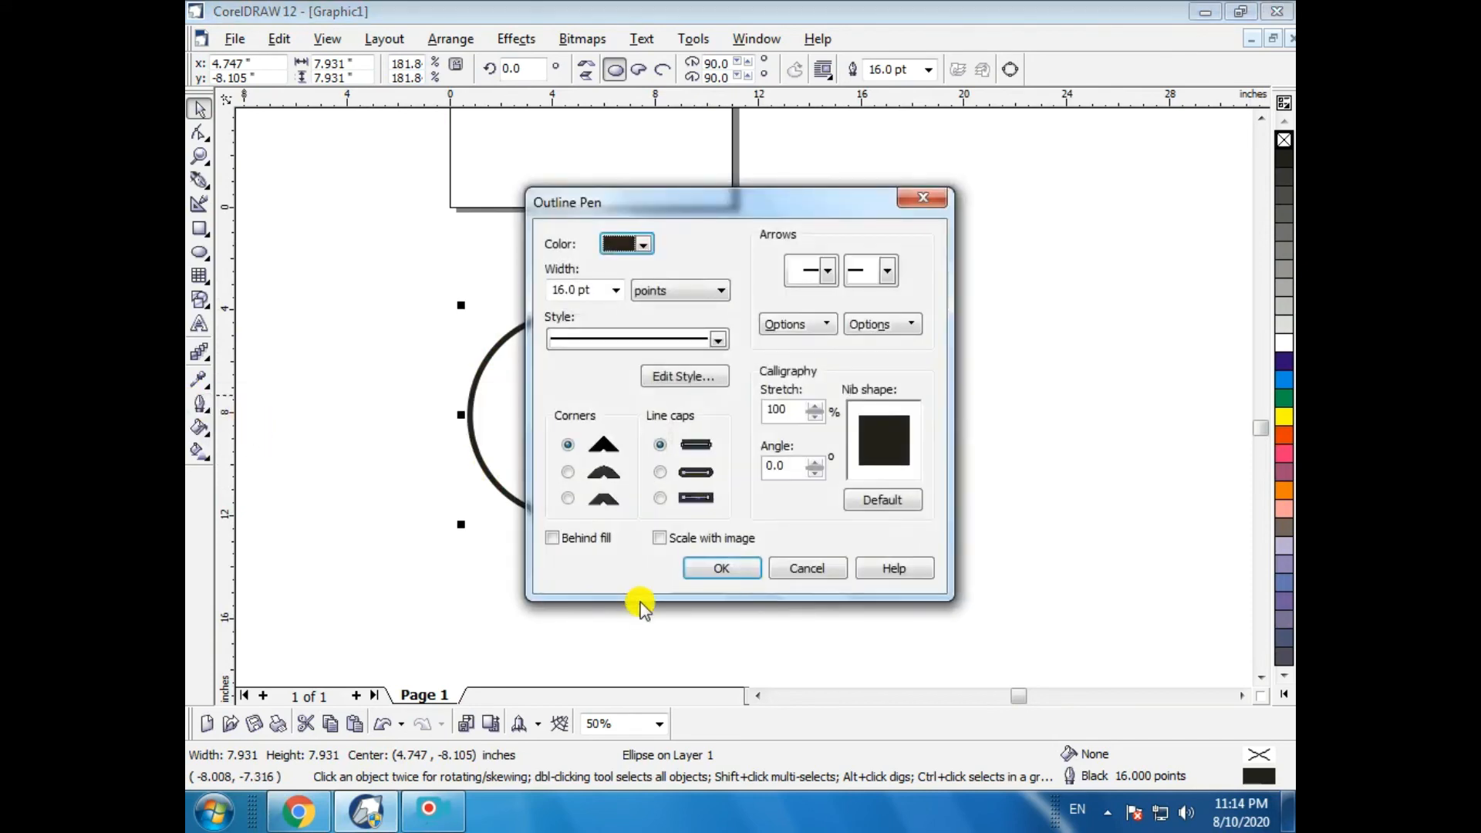
{"action": "left_click", "coordinate": [570, 538]}
{"action": "left_click", "coordinate": [720, 567]}
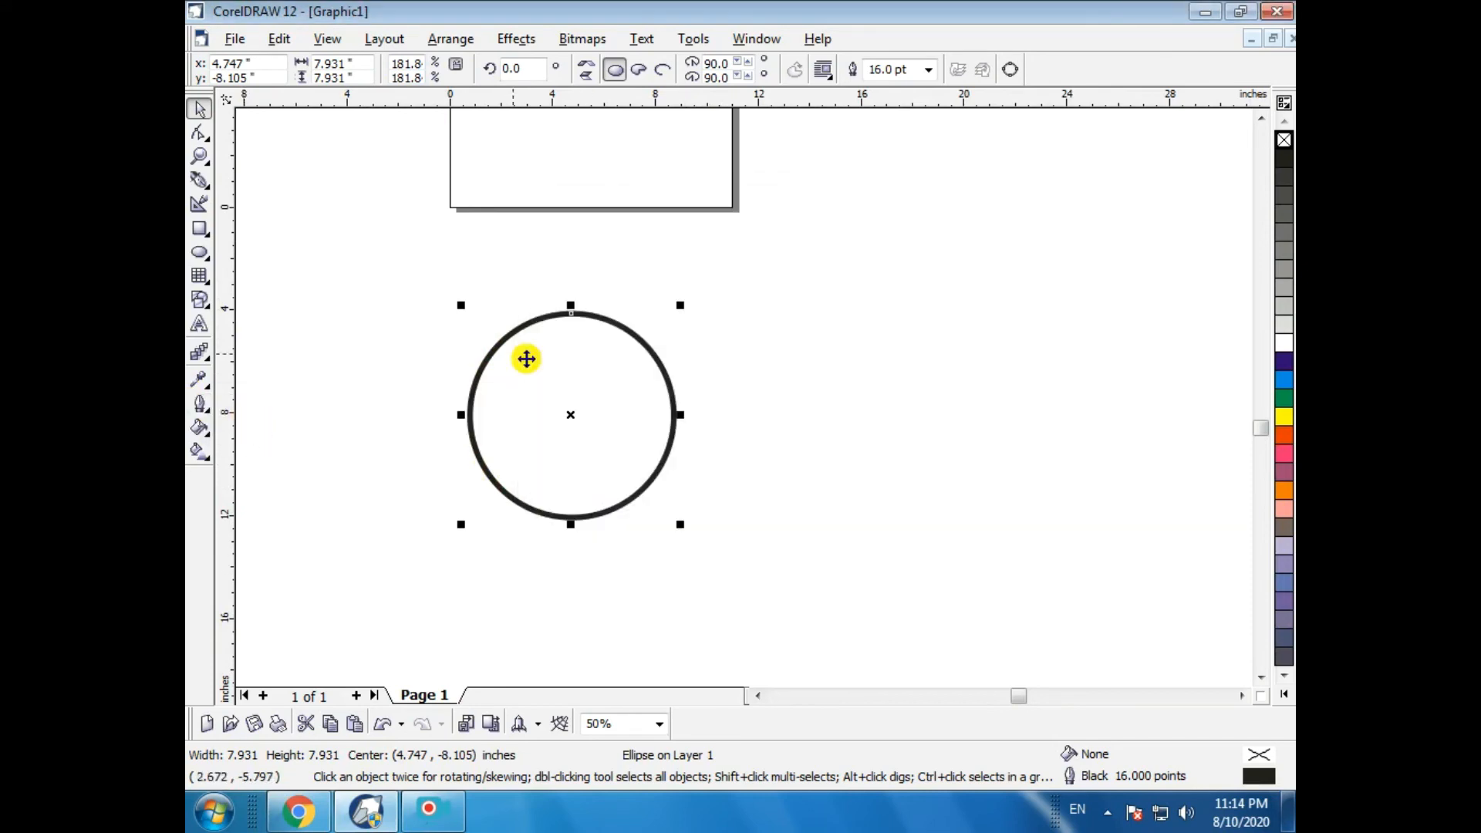
- Shrink the Behind-fill circle again to about 0.4 in across and inspect its outline up close
{"action": "left_click_drag", "start_coordinate": [461, 305], "coordinate": [586, 431]}
{"action": "left_click", "coordinate": [651, 429]}
{"action": "key", "text": "z"}
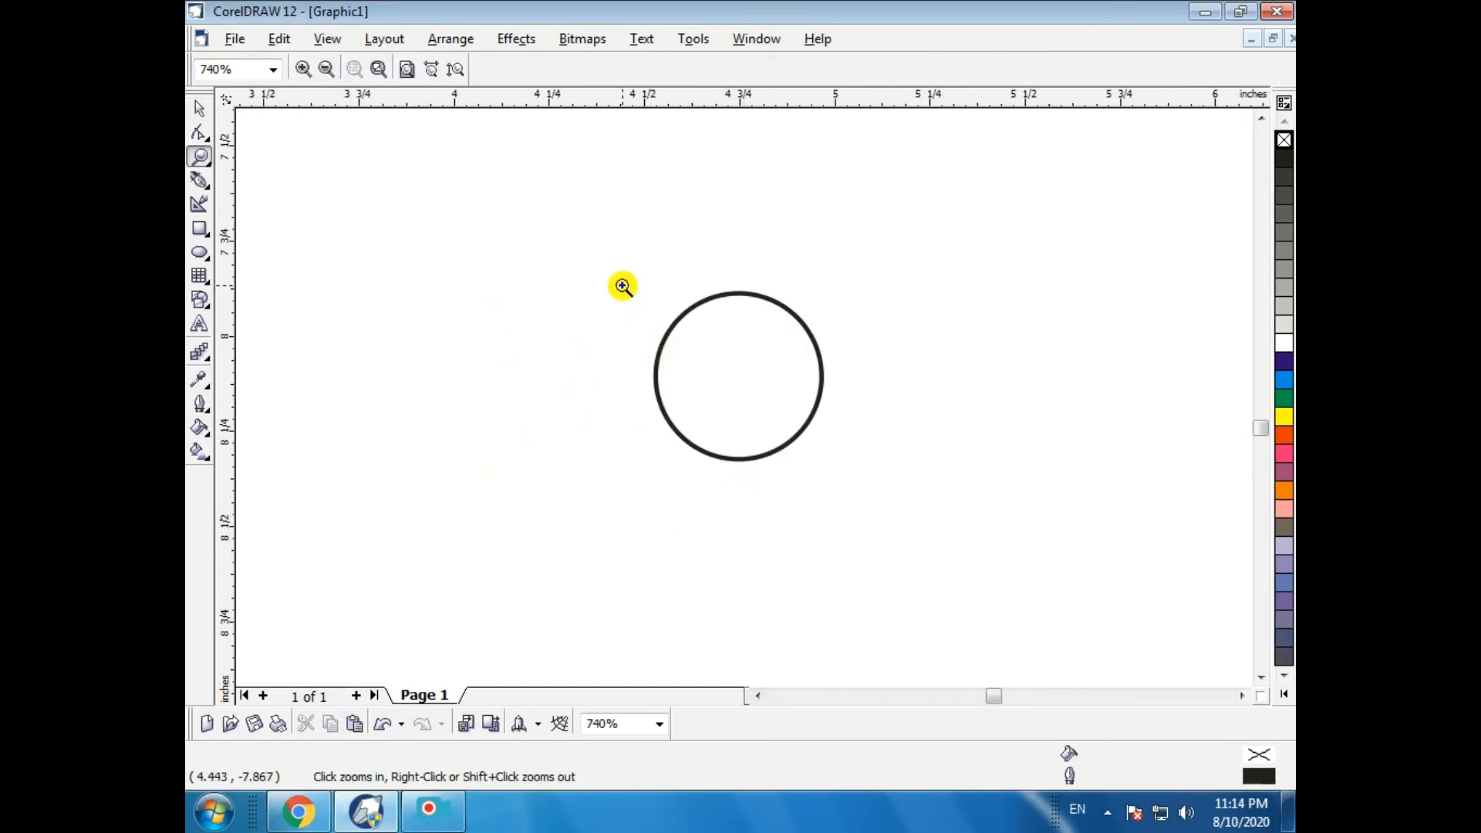
{"action": "left_click_drag", "start_coordinate": [622, 286], "coordinate": [822, 471]}
{"action": "scroll", "coordinate": [633, 434], "scroll_direction": "down", "scroll_amount": 10}
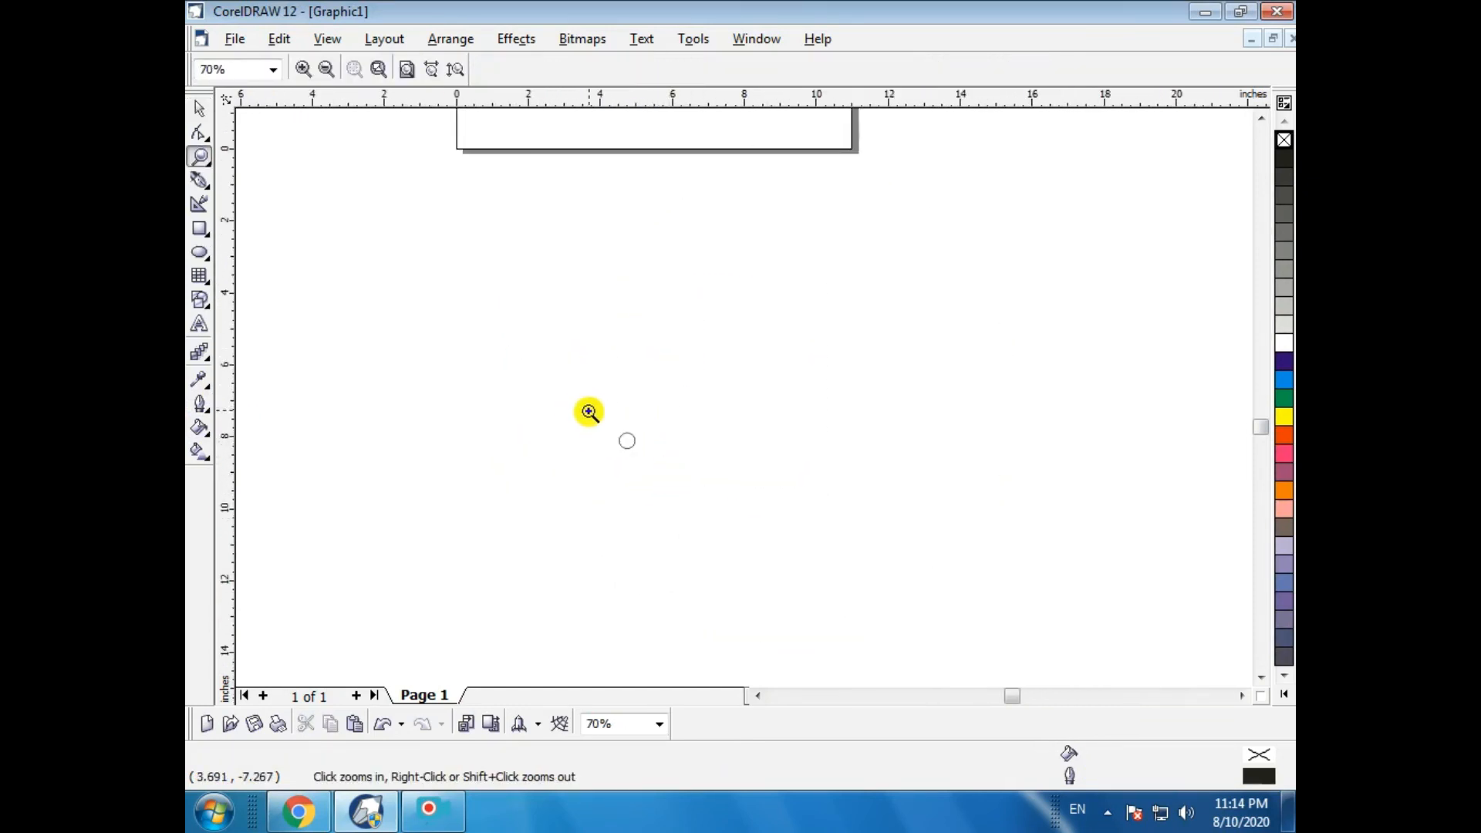
{"action": "scroll", "coordinate": [627, 448], "scroll_direction": "up", "scroll_amount": 5}
{"action": "left_click_drag", "start_coordinate": [562, 247], "coordinate": [775, 447]}
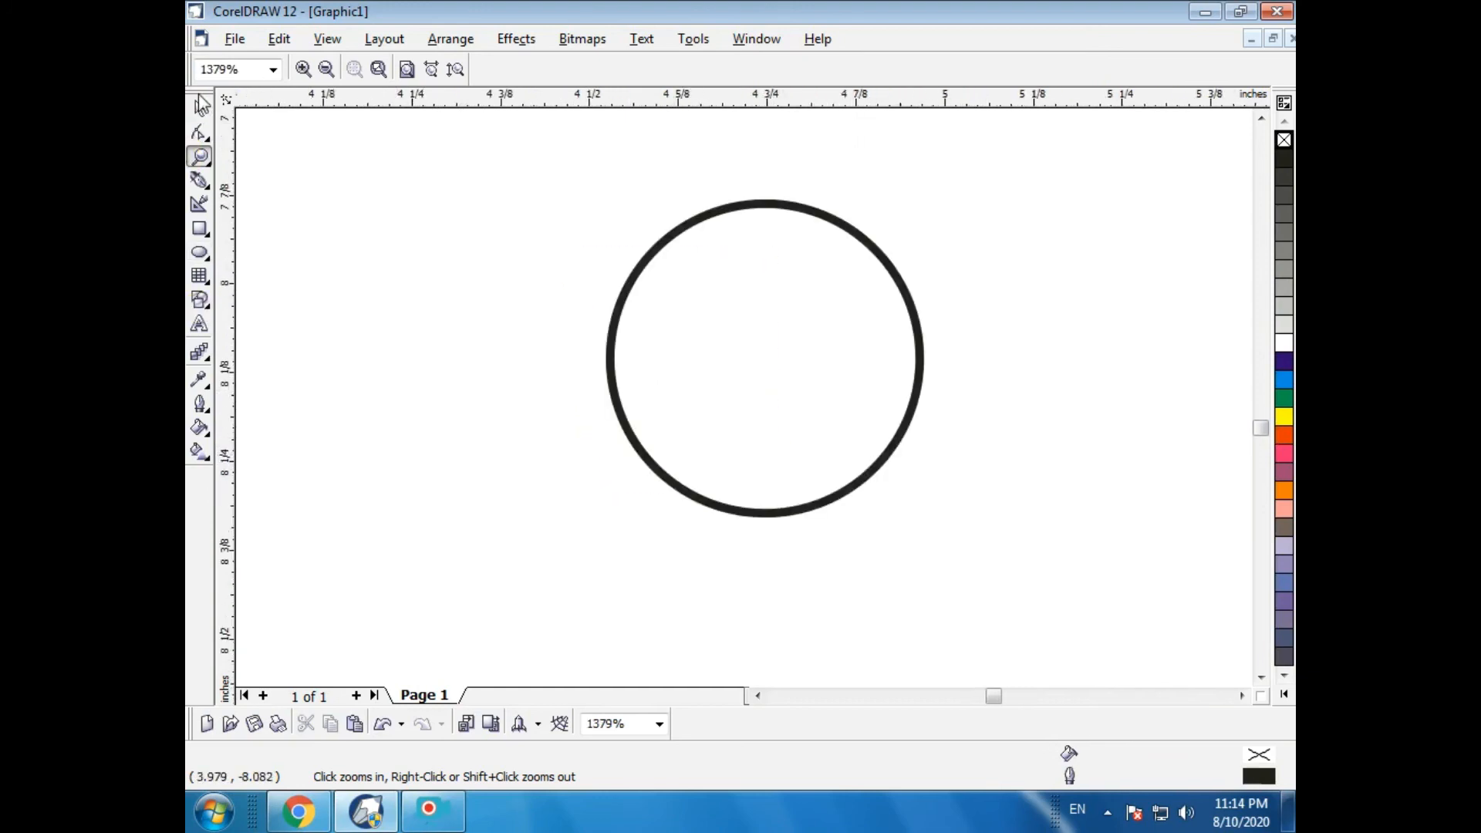
- Draw a small rectangle about 0.25 by 0.15 in beside the circle and give it an 8 pt outline
{"action": "left_click", "coordinate": [200, 252]}
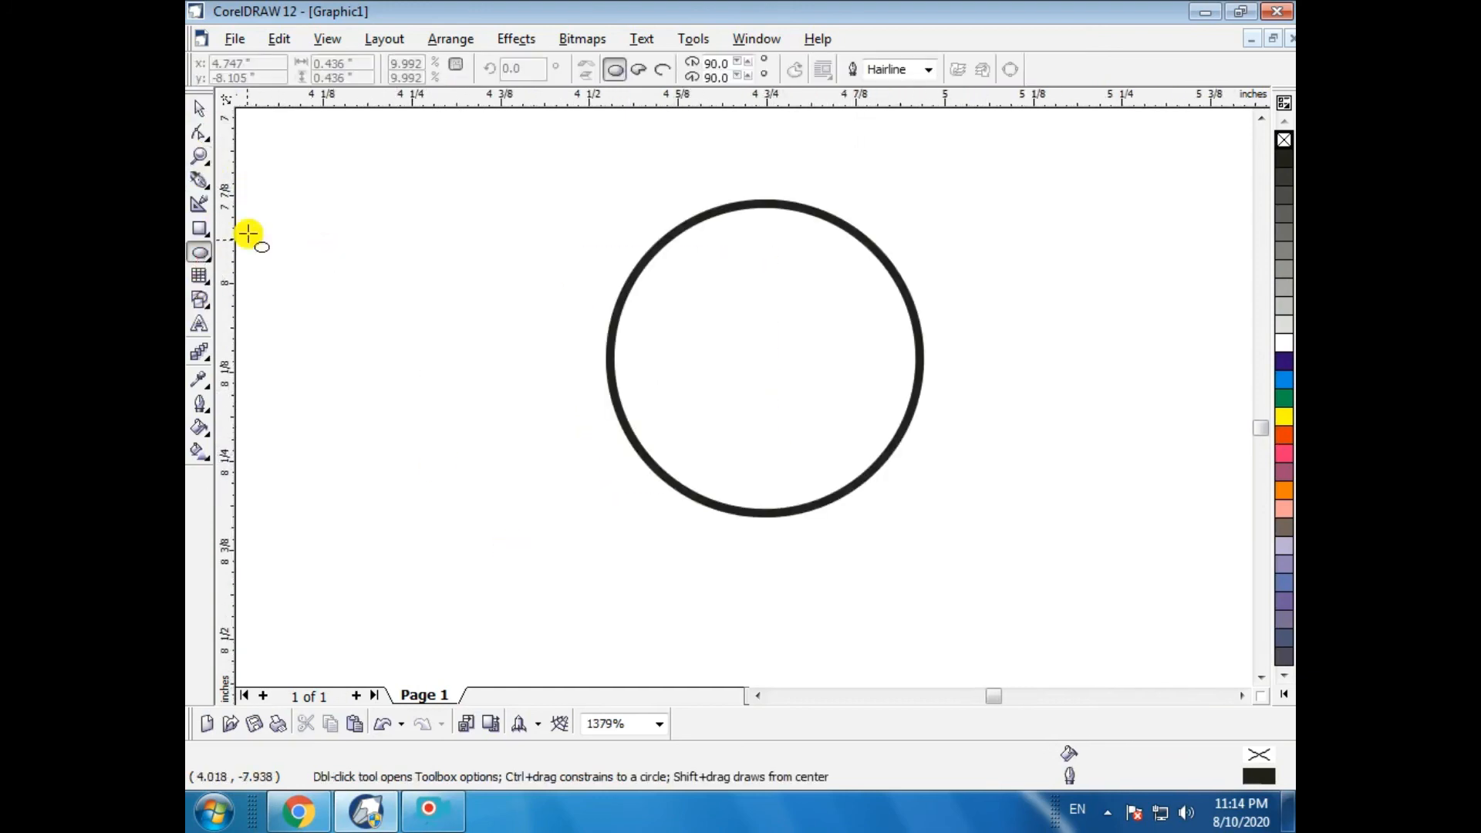
{"action": "left_click", "coordinate": [199, 228]}
{"action": "mouse_move", "coordinate": [389, 370]}
{"action": "left_mouse_down"}
{"action": "mouse_move", "coordinate": [569, 519]}
{"action": "mouse_move", "coordinate": [568, 478]}
{"action": "left_mouse_up"}
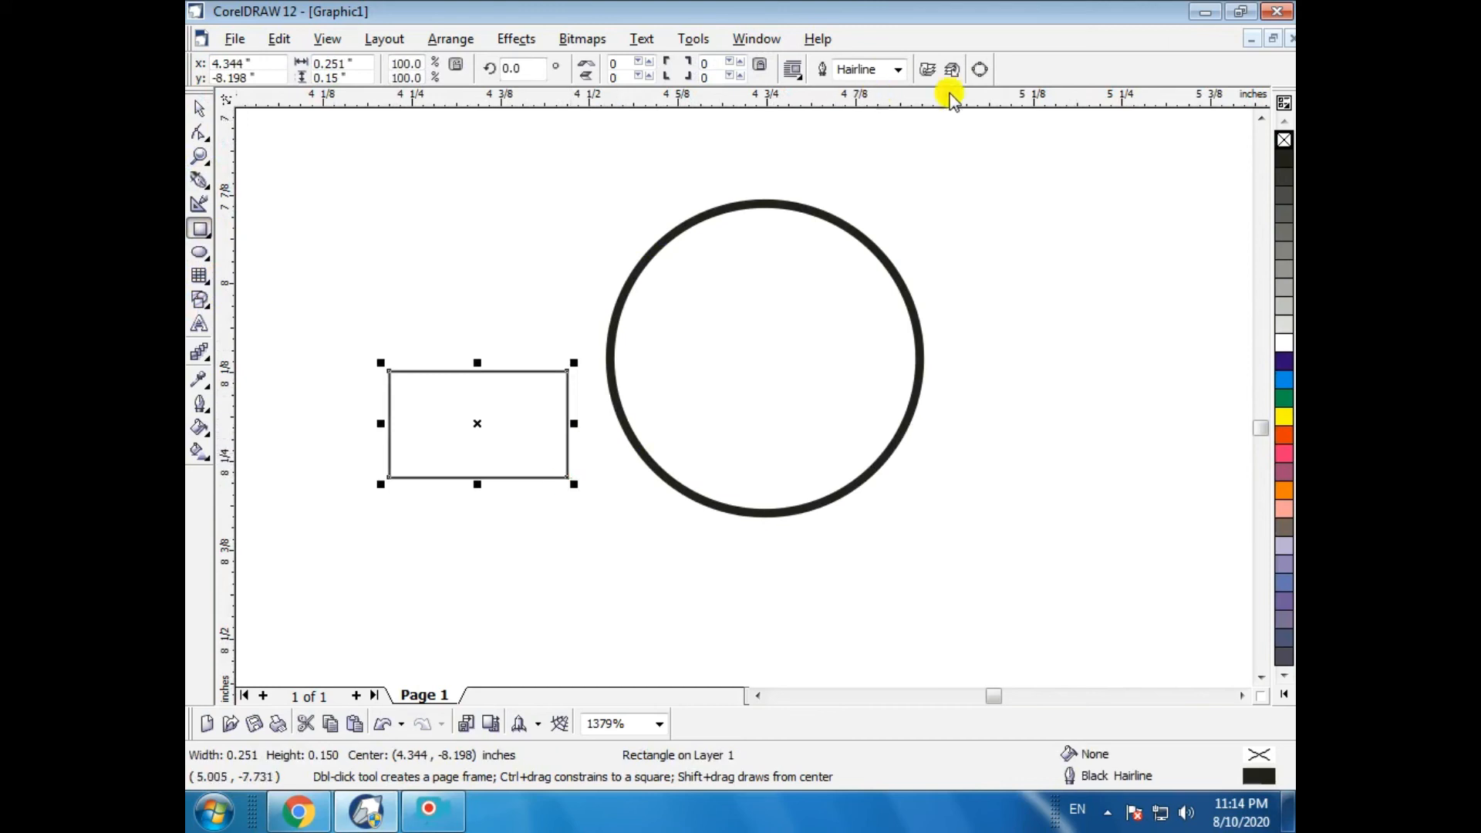
{"action": "left_click", "coordinate": [897, 69]}
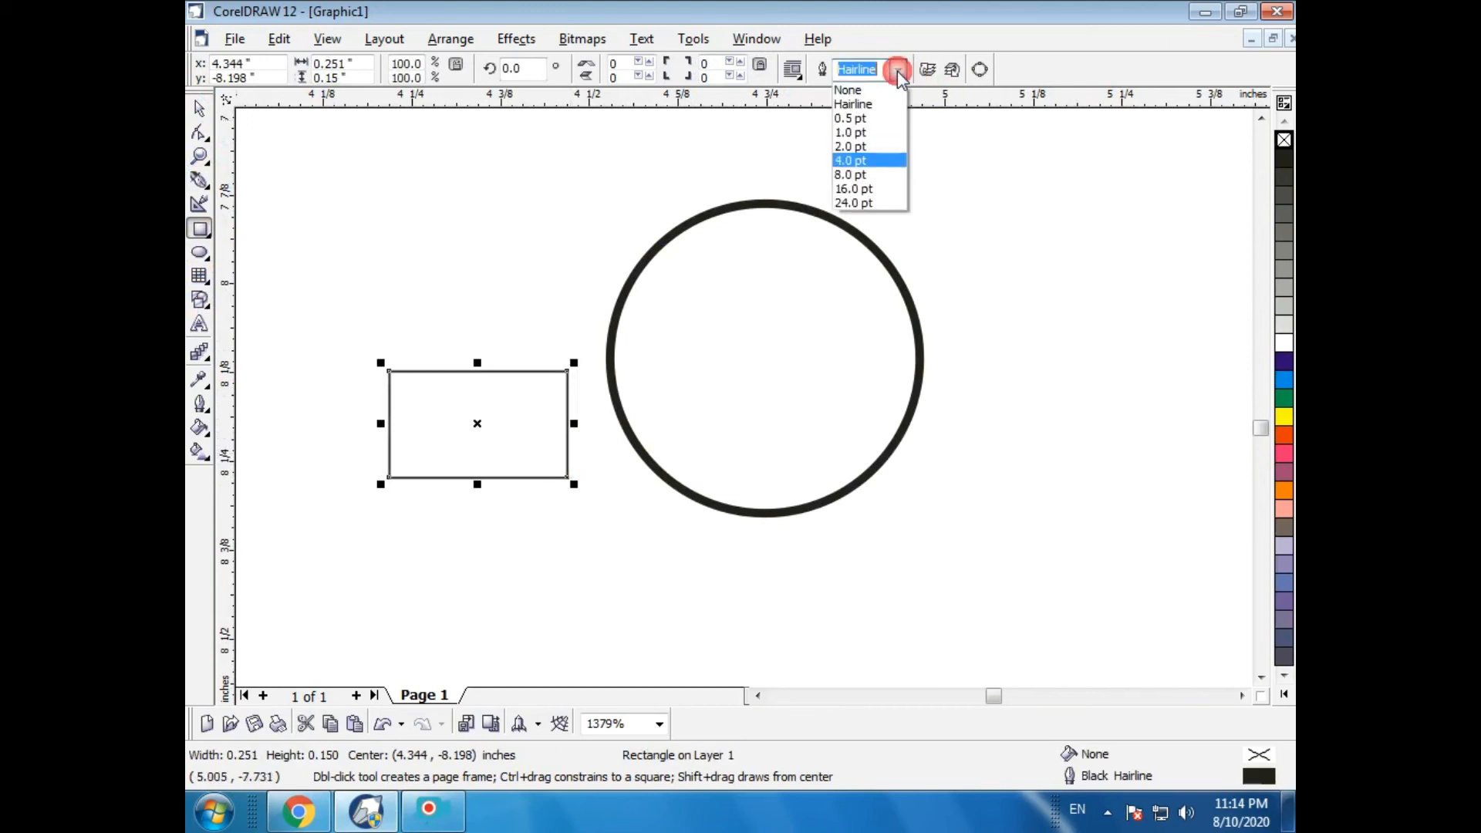
{"action": "left_click", "coordinate": [851, 176]}
- Draw a rectangle about 5.6 by 1.2 in and give it a 16 pt outline
{"action": "scroll", "coordinate": [489, 344], "scroll_direction": "down", "scroll_amount": 5}
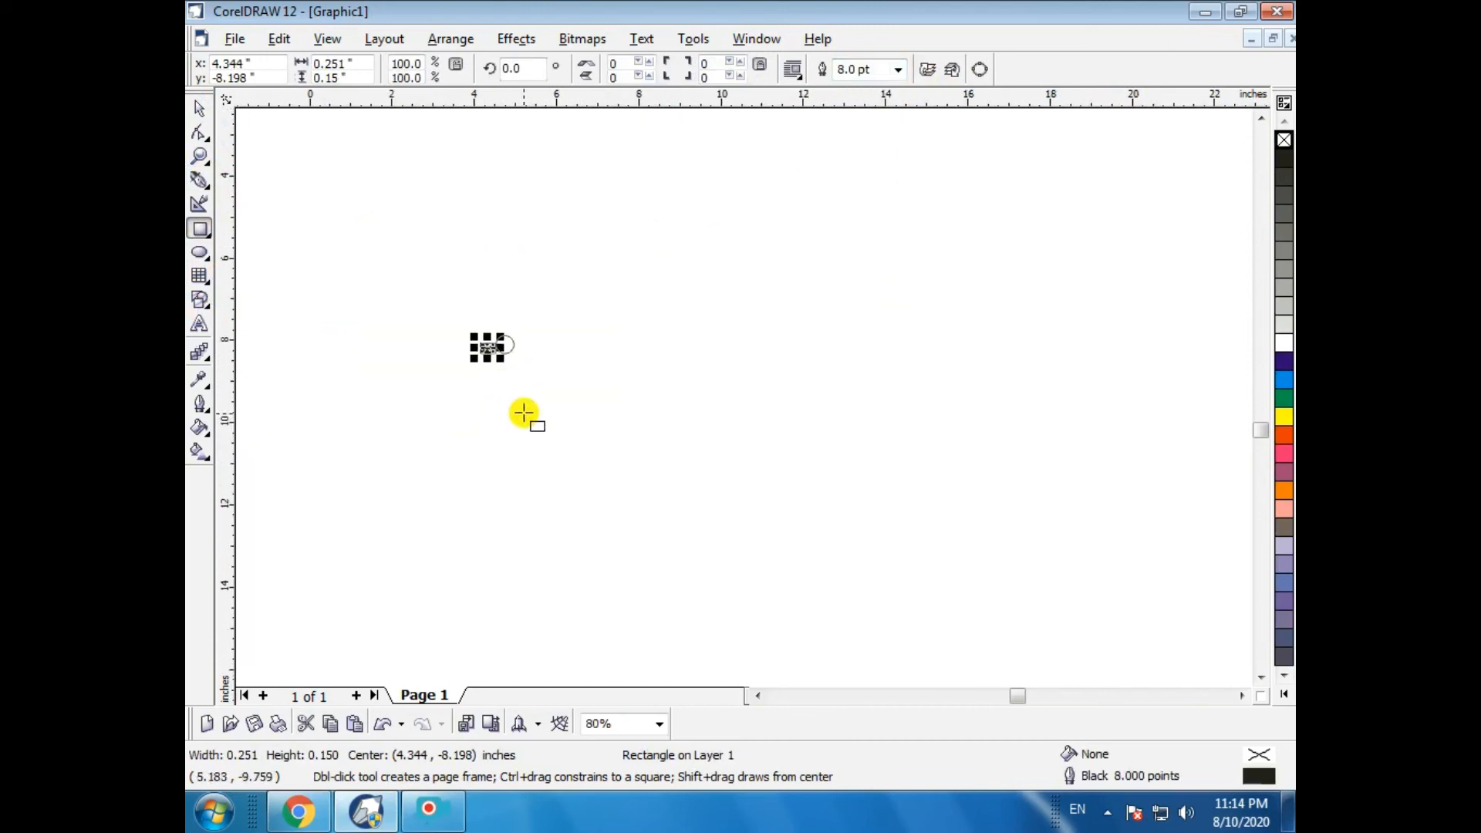
{"action": "left_click", "coordinate": [200, 133]}
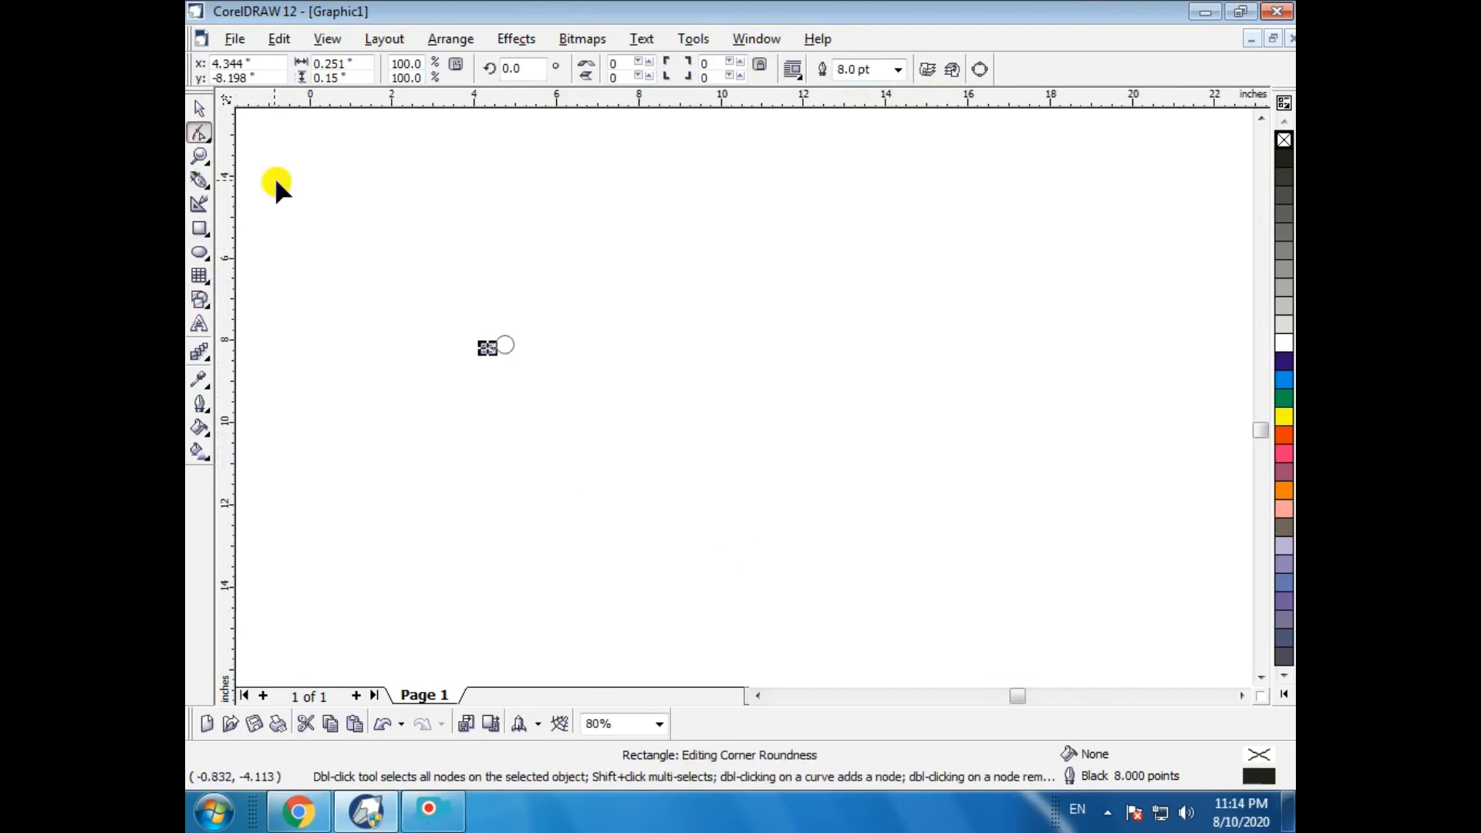
{"action": "left_click", "coordinate": [200, 228]}
{"action": "left_click_drag", "start_coordinate": [569, 427], "coordinate": [803, 480]}
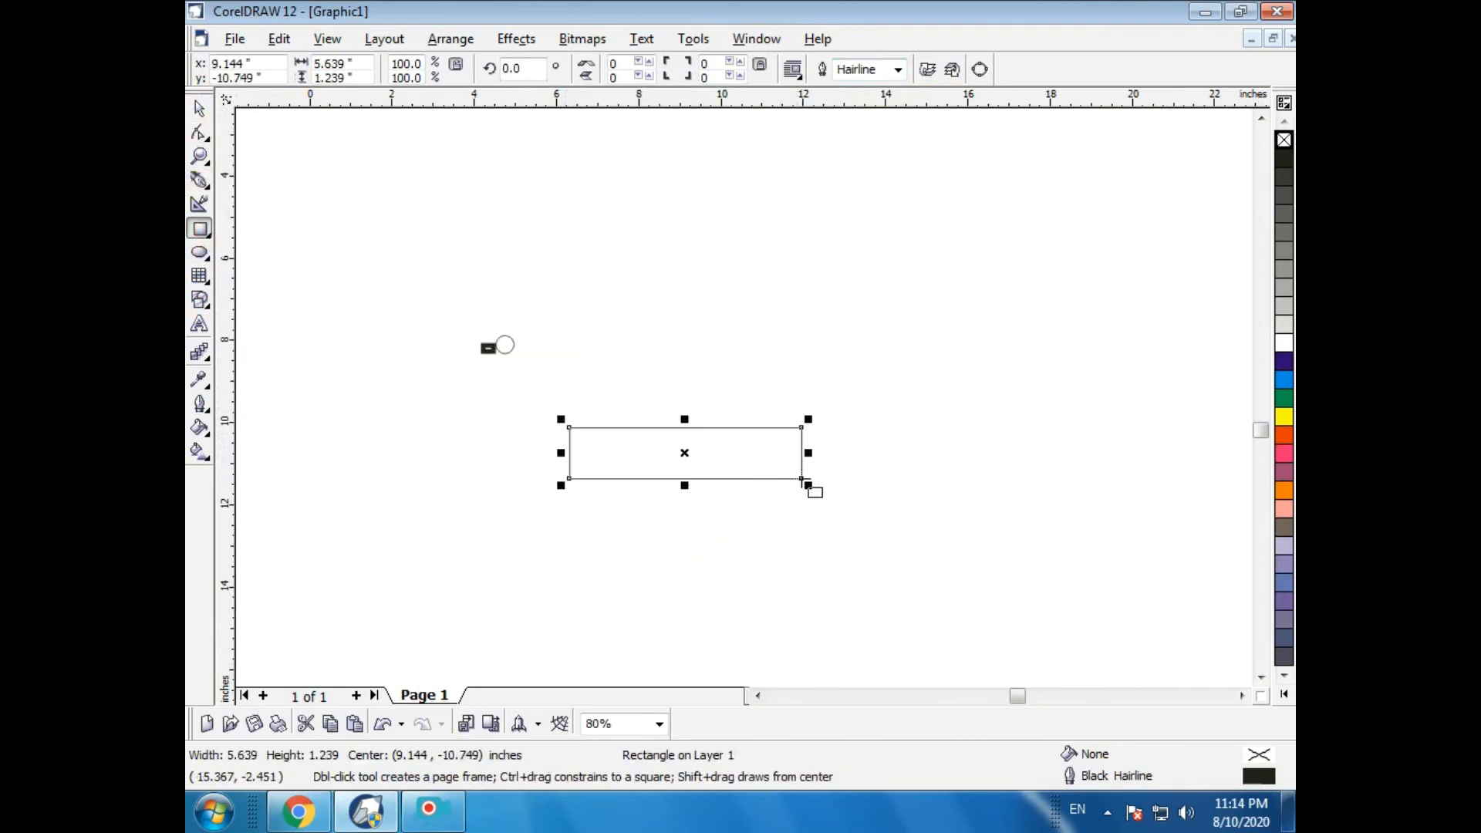
{"action": "left_click", "coordinate": [898, 70]}
{"action": "left_click", "coordinate": [882, 177]}
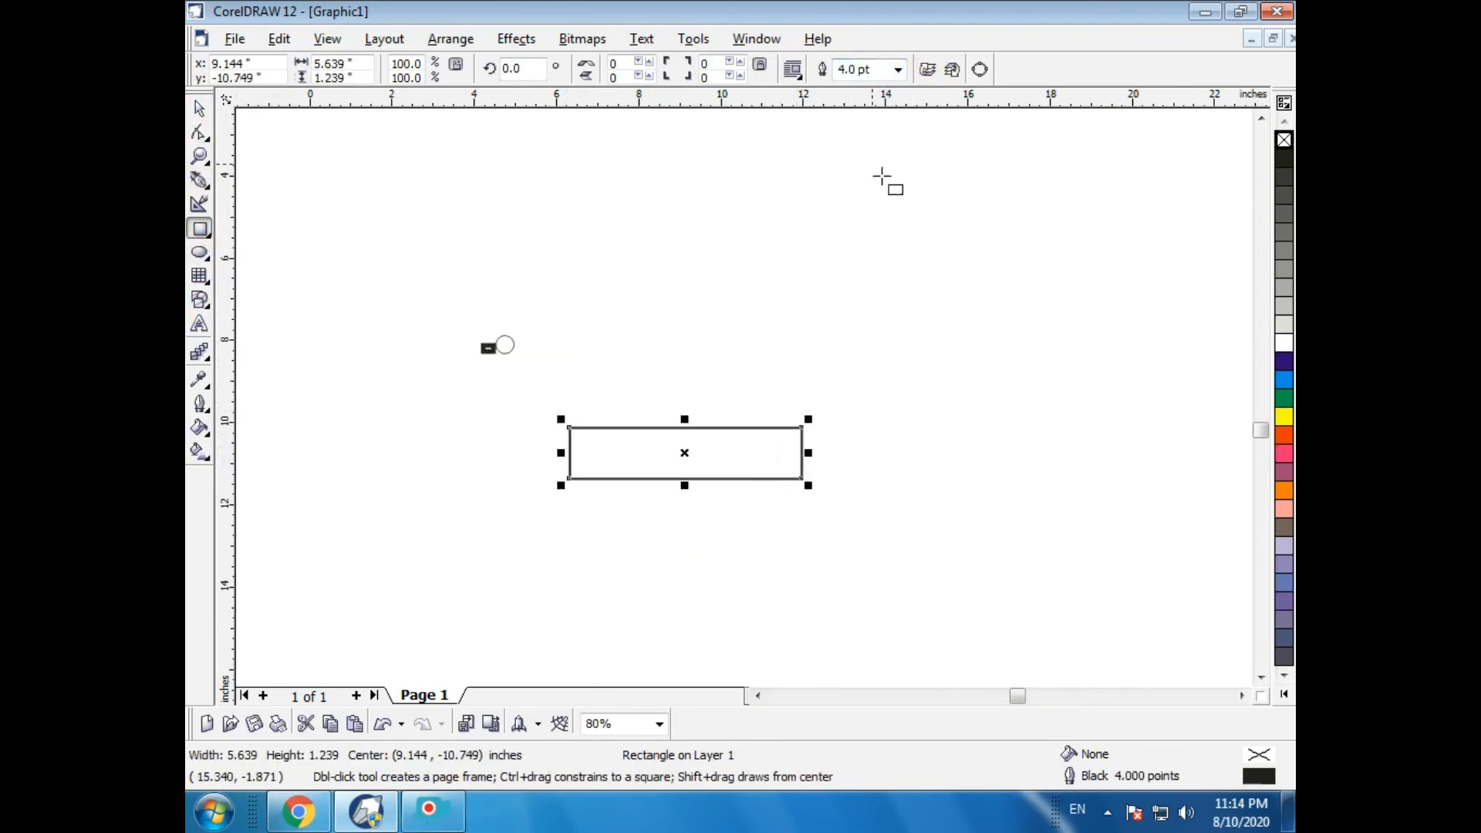
{"action": "left_click", "coordinate": [898, 70]}
{"action": "left_click", "coordinate": [880, 192]}
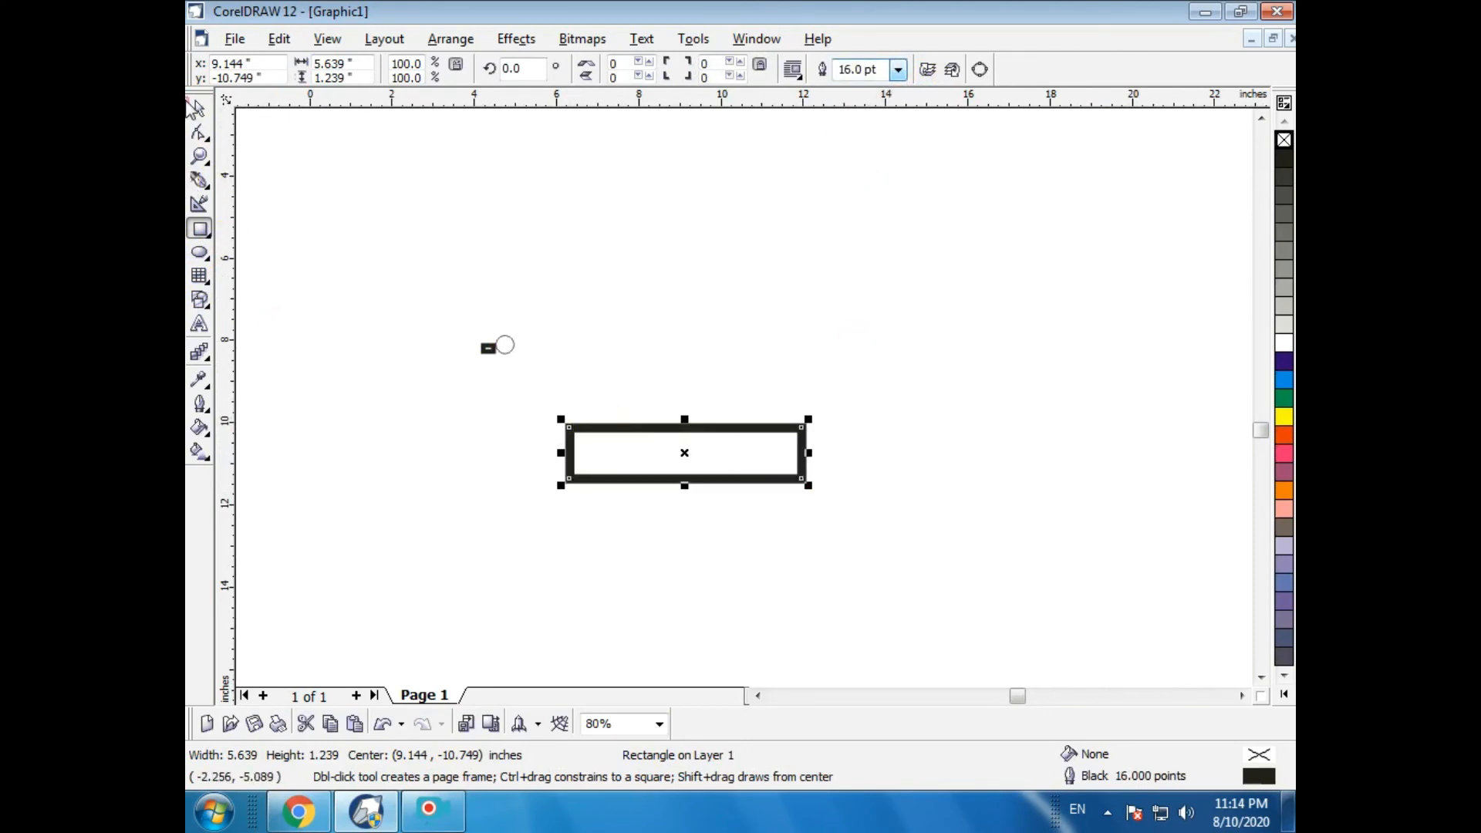
- Shrink the 16 pt rectangle to about 1.1 by 0.25 in
{"action": "left_click", "coordinate": [198, 111]}
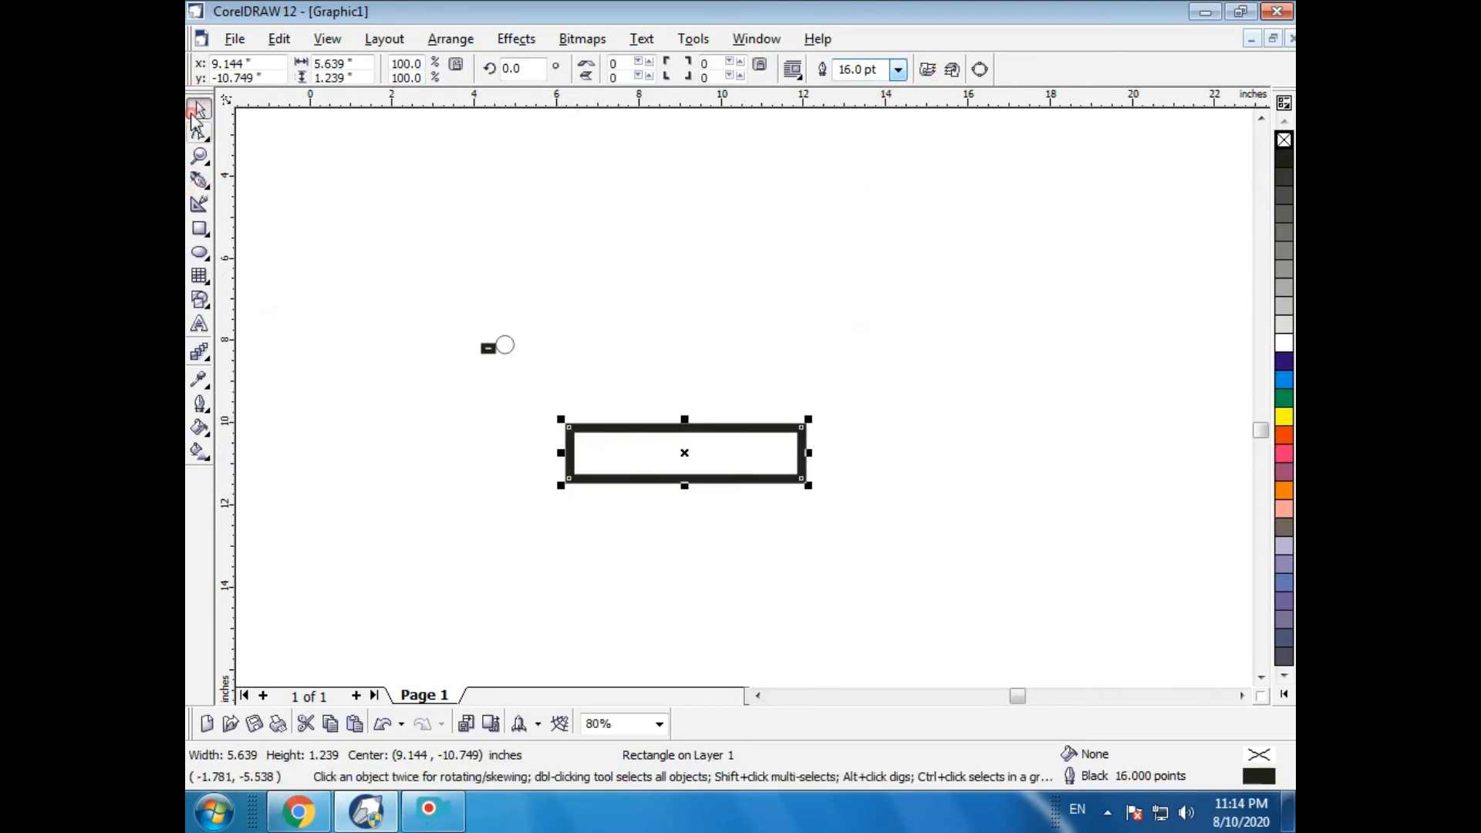
{"action": "left_click", "coordinate": [540, 409]}
{"action": "left_click", "coordinate": [571, 436]}
{"action": "left_click_drag", "start_coordinate": [561, 419], "coordinate": [743, 453]}
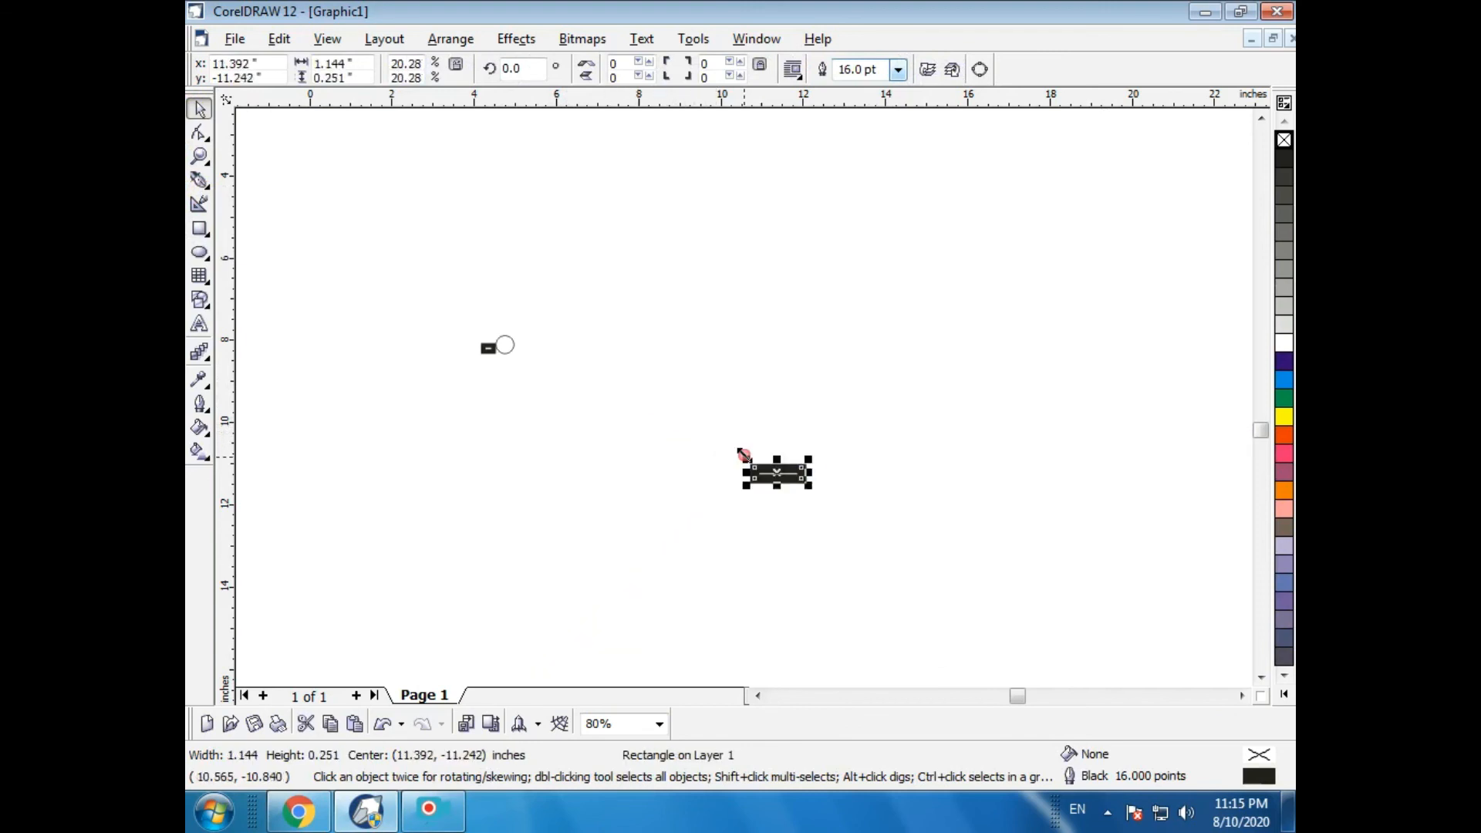
{"action": "left_click", "coordinate": [786, 511]}
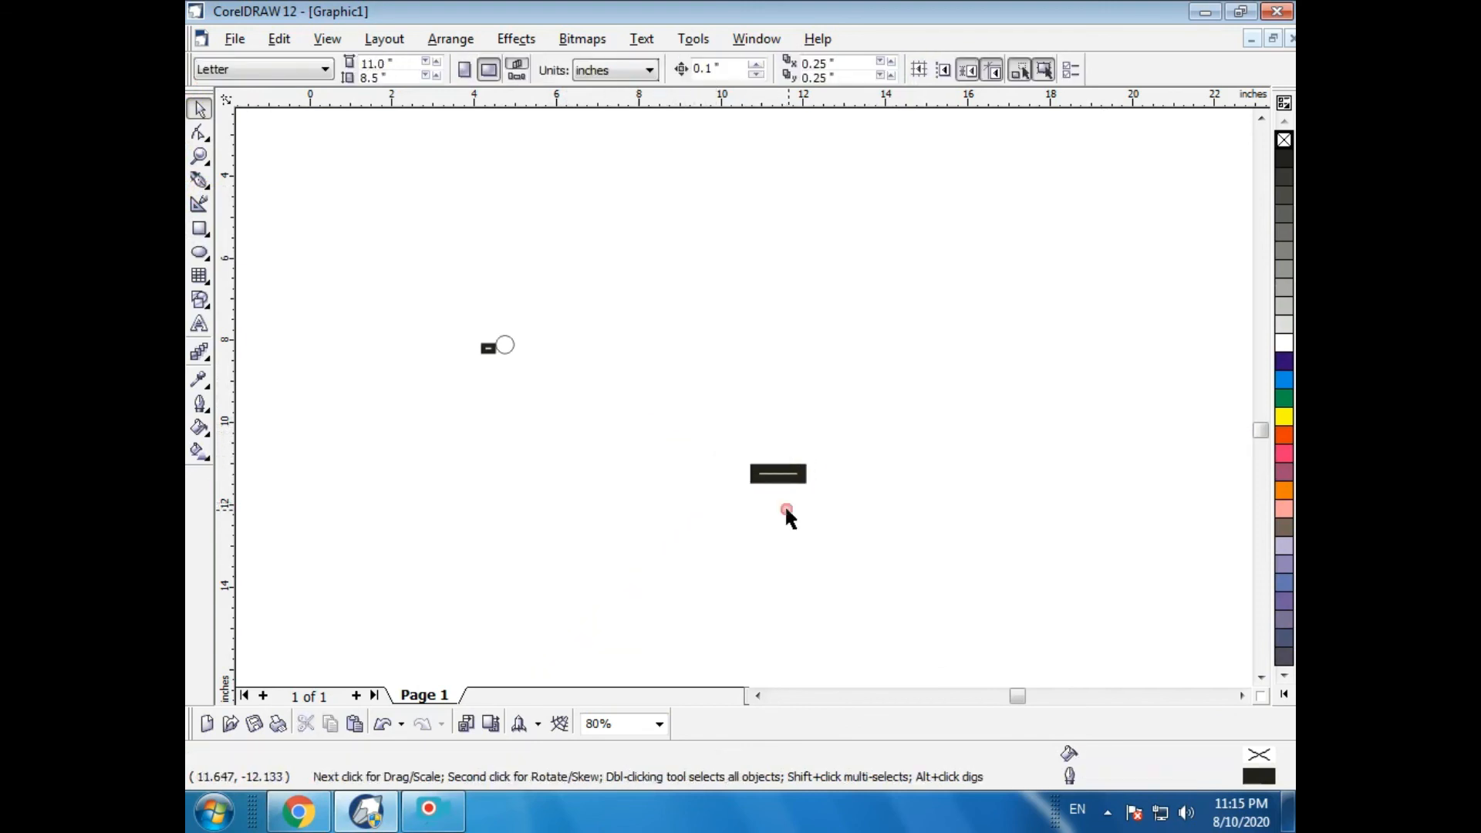
- Enlarge the 16 pt rectangle to about 6.9 by 1.5 in
{"action": "left_click", "coordinate": [758, 474]}
{"action": "left_click_drag", "start_coordinate": [750, 463], "coordinate": [584, 336]}
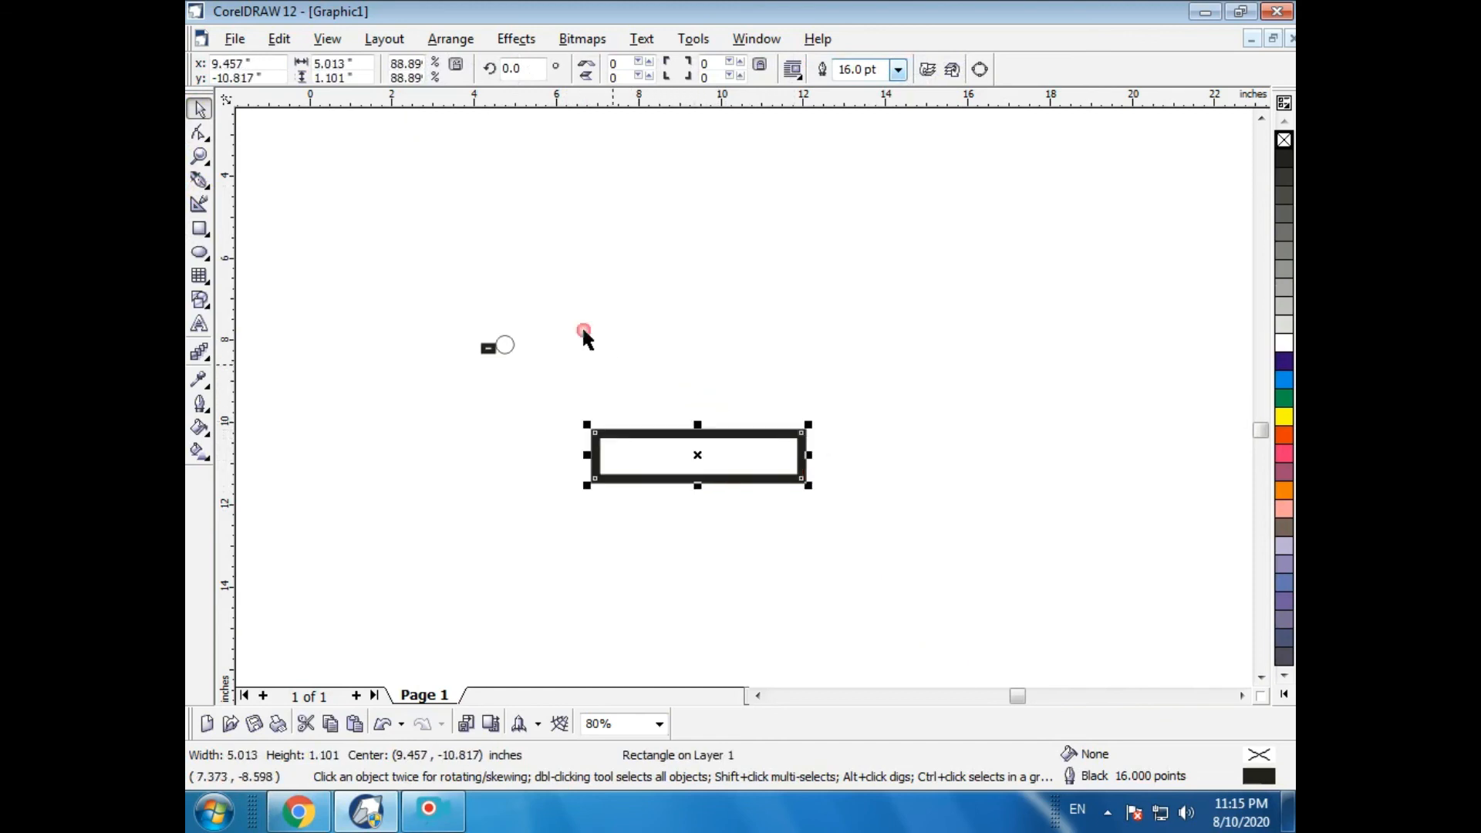
{"action": "left_click_drag", "start_coordinate": [597, 435], "coordinate": [574, 359]}
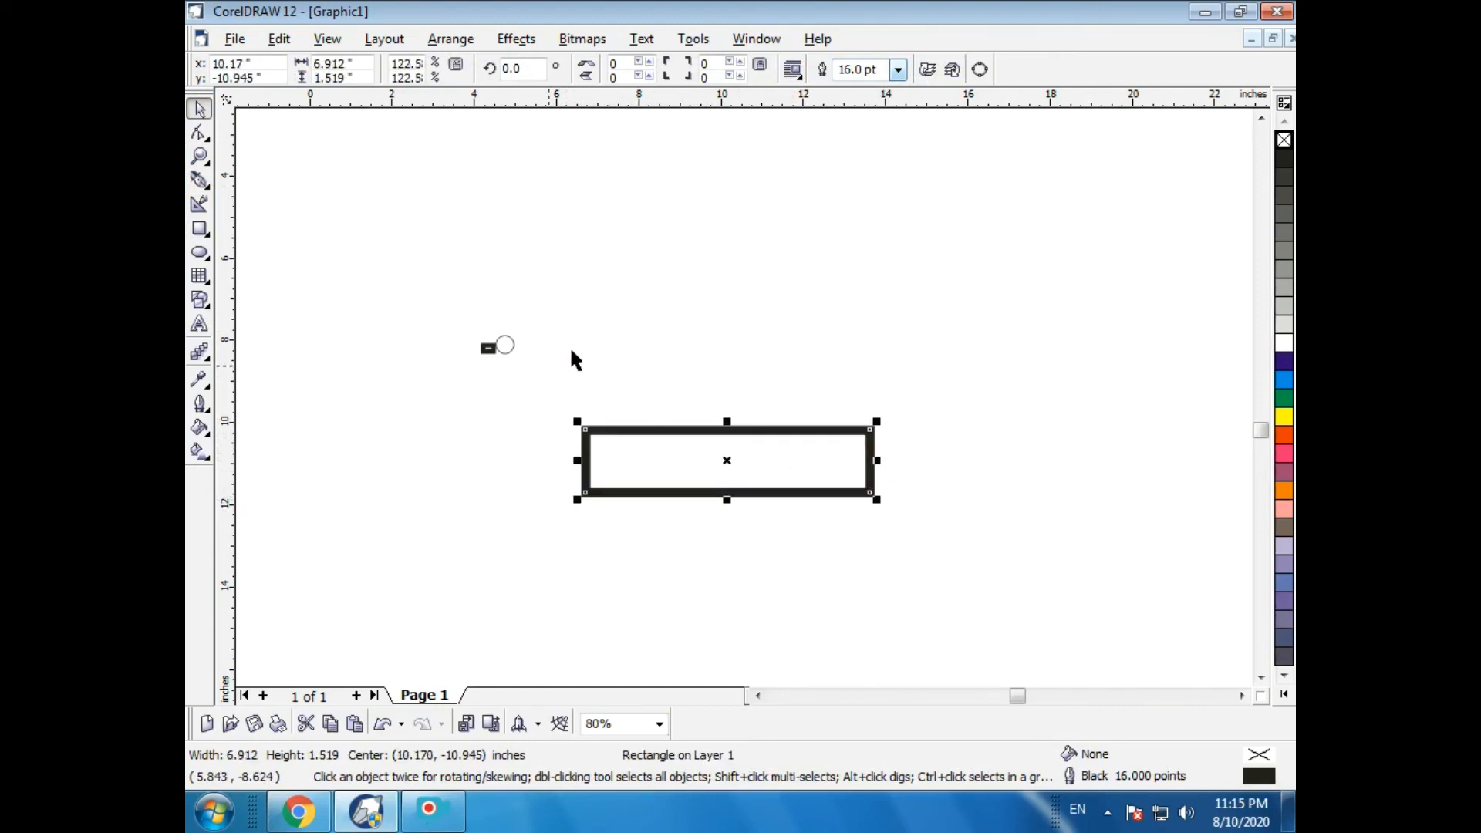
- Convert the rectangle's outline to an object
{"action": "left_click", "coordinate": [452, 38]}
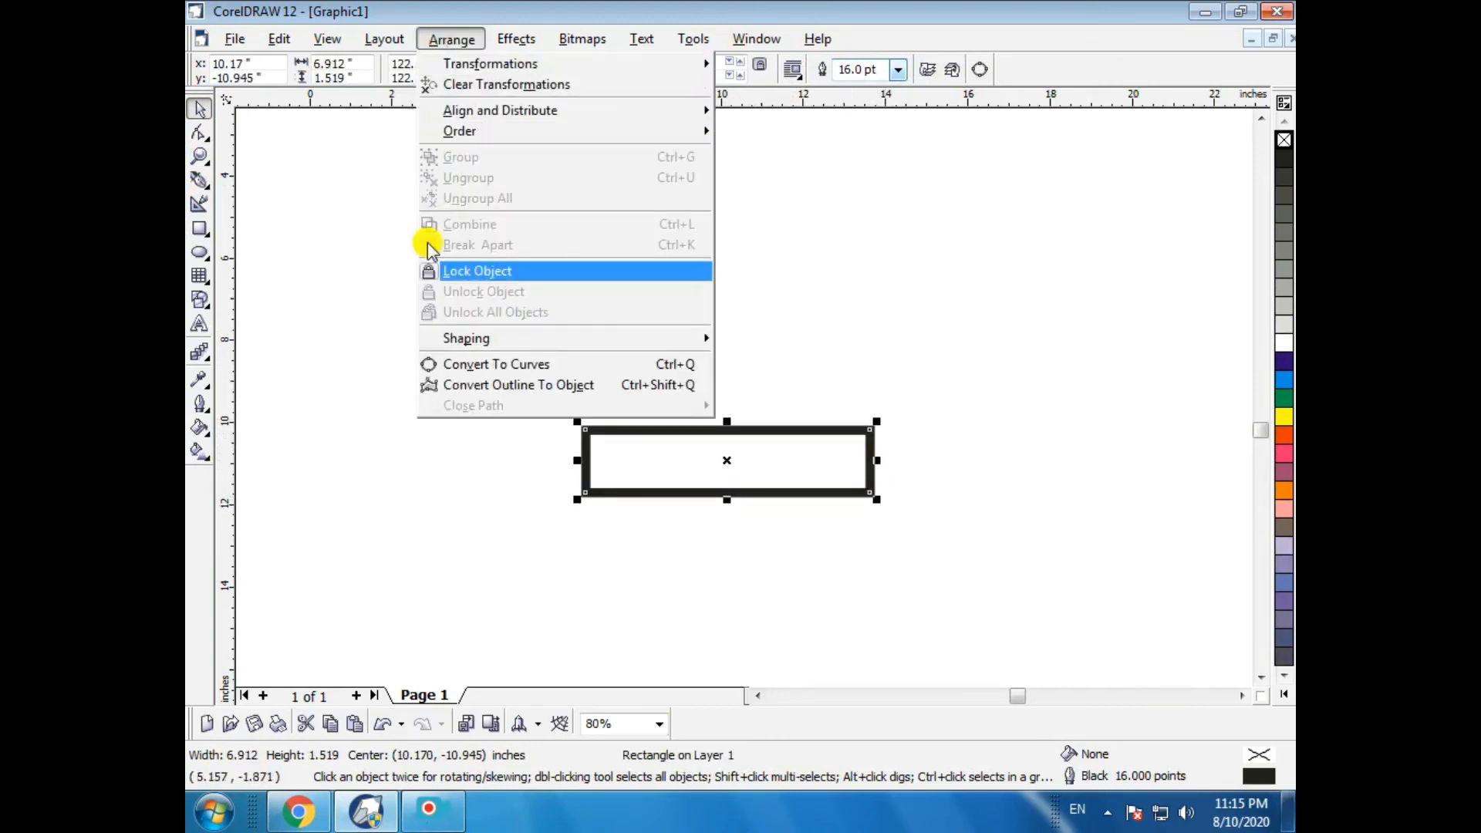
{"action": "left_click", "coordinate": [526, 385]}
{"action": "left_click", "coordinate": [595, 386]}
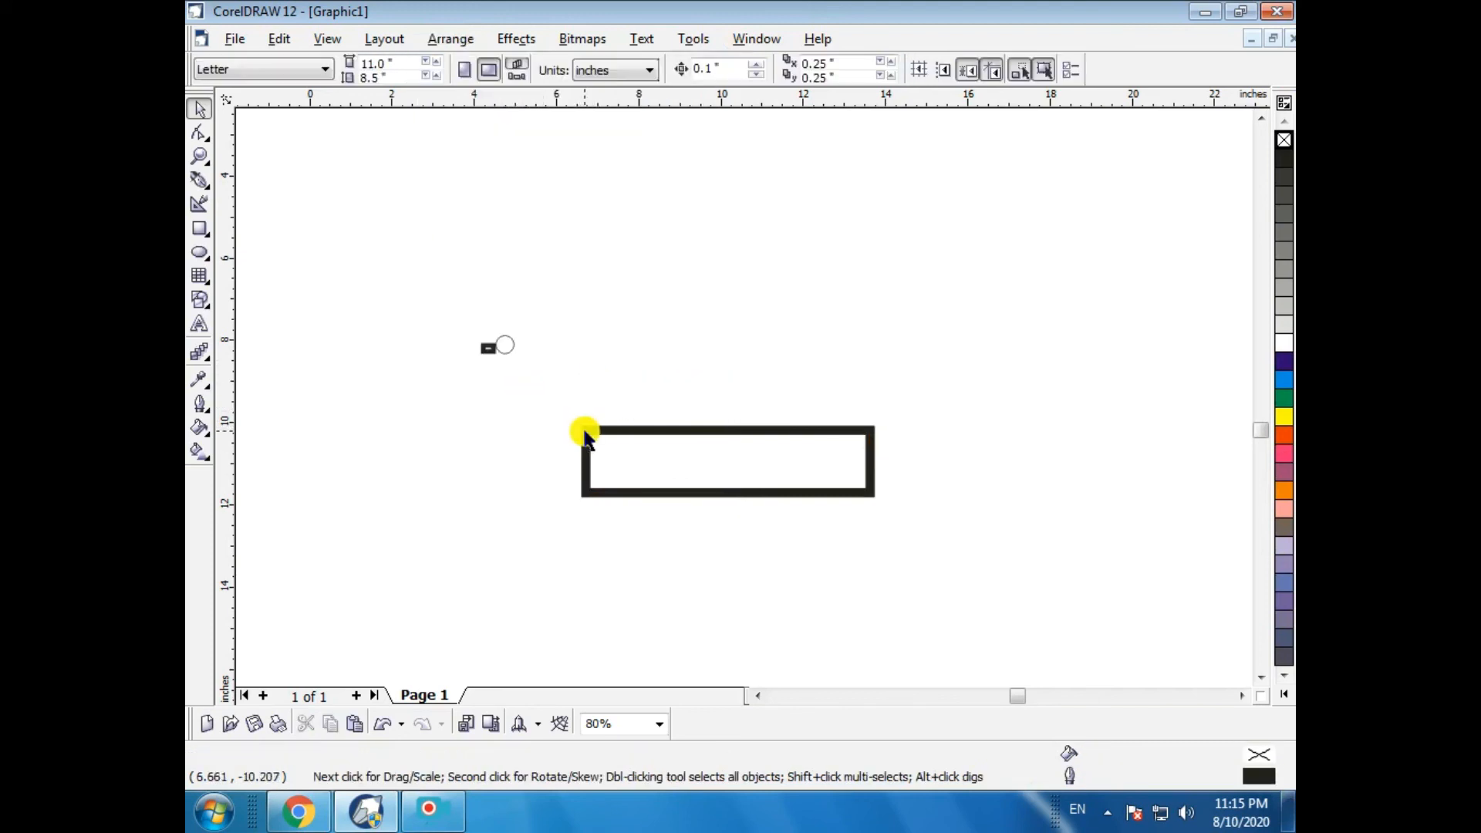
- Shrink the converted outline object to about 2.4 by 0.6 in
{"action": "left_click", "coordinate": [583, 429]}
{"action": "left_click_drag", "start_coordinate": [576, 415], "coordinate": [759, 447]}
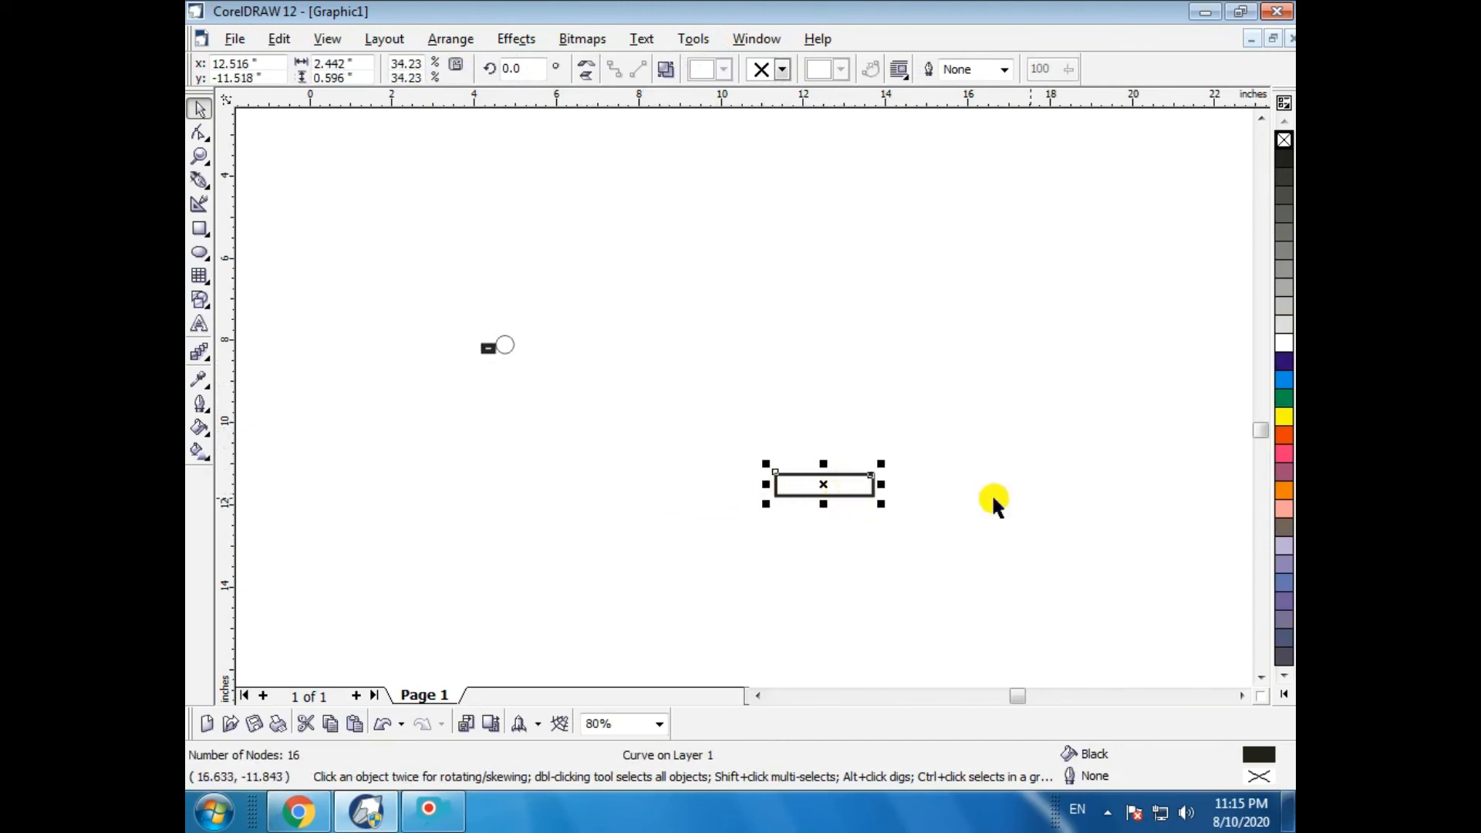
- Colour the converted outline object purple, trying several palette colours first
{"action": "right_click", "coordinate": [1285, 421]}
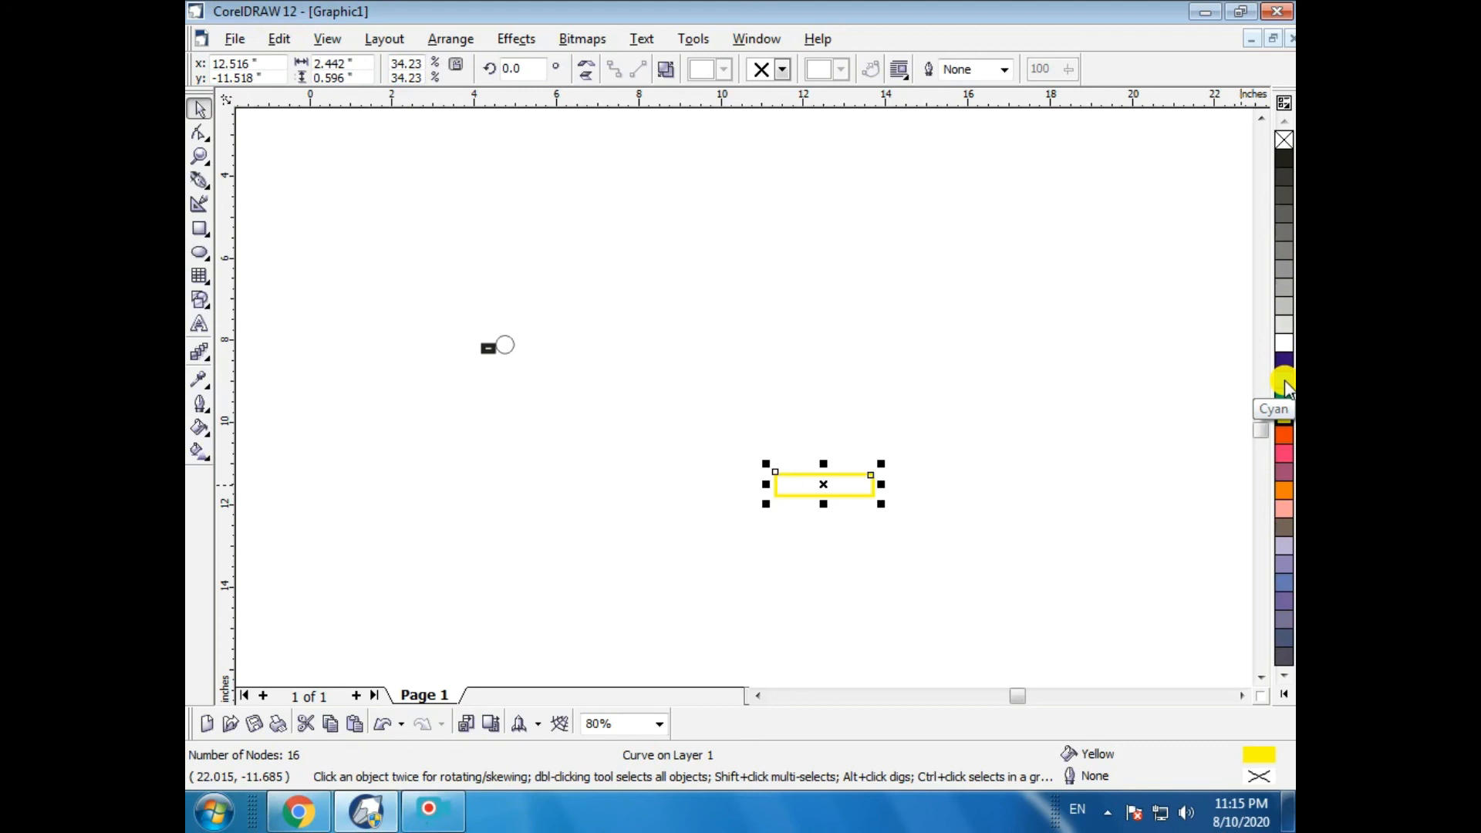
{"action": "right_click", "coordinate": [1283, 349]}
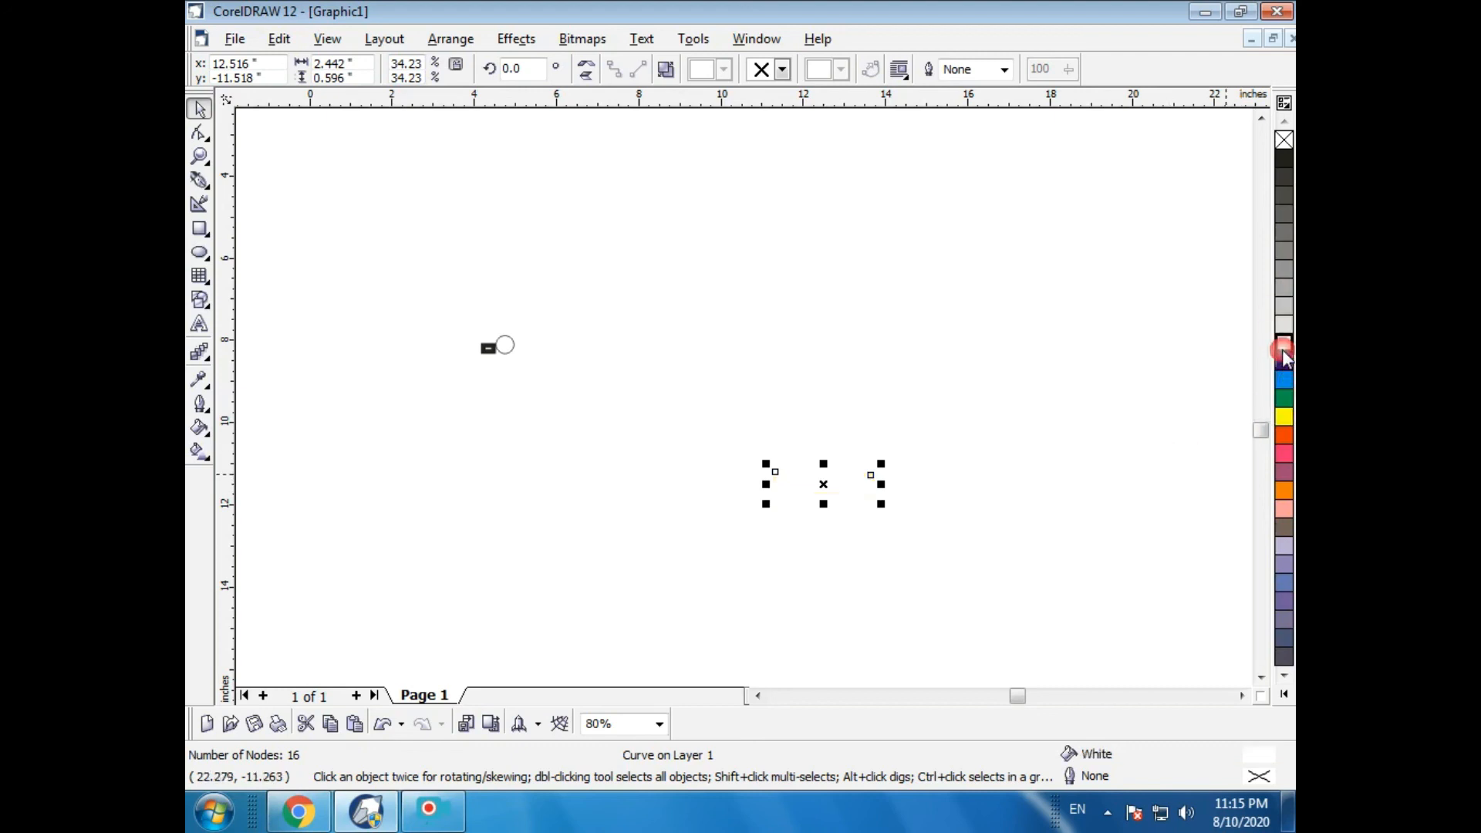
{"action": "right_click", "coordinate": [1284, 361]}
{"action": "right_click", "coordinate": [1284, 473]}
{"action": "right_click", "coordinate": [1285, 516]}
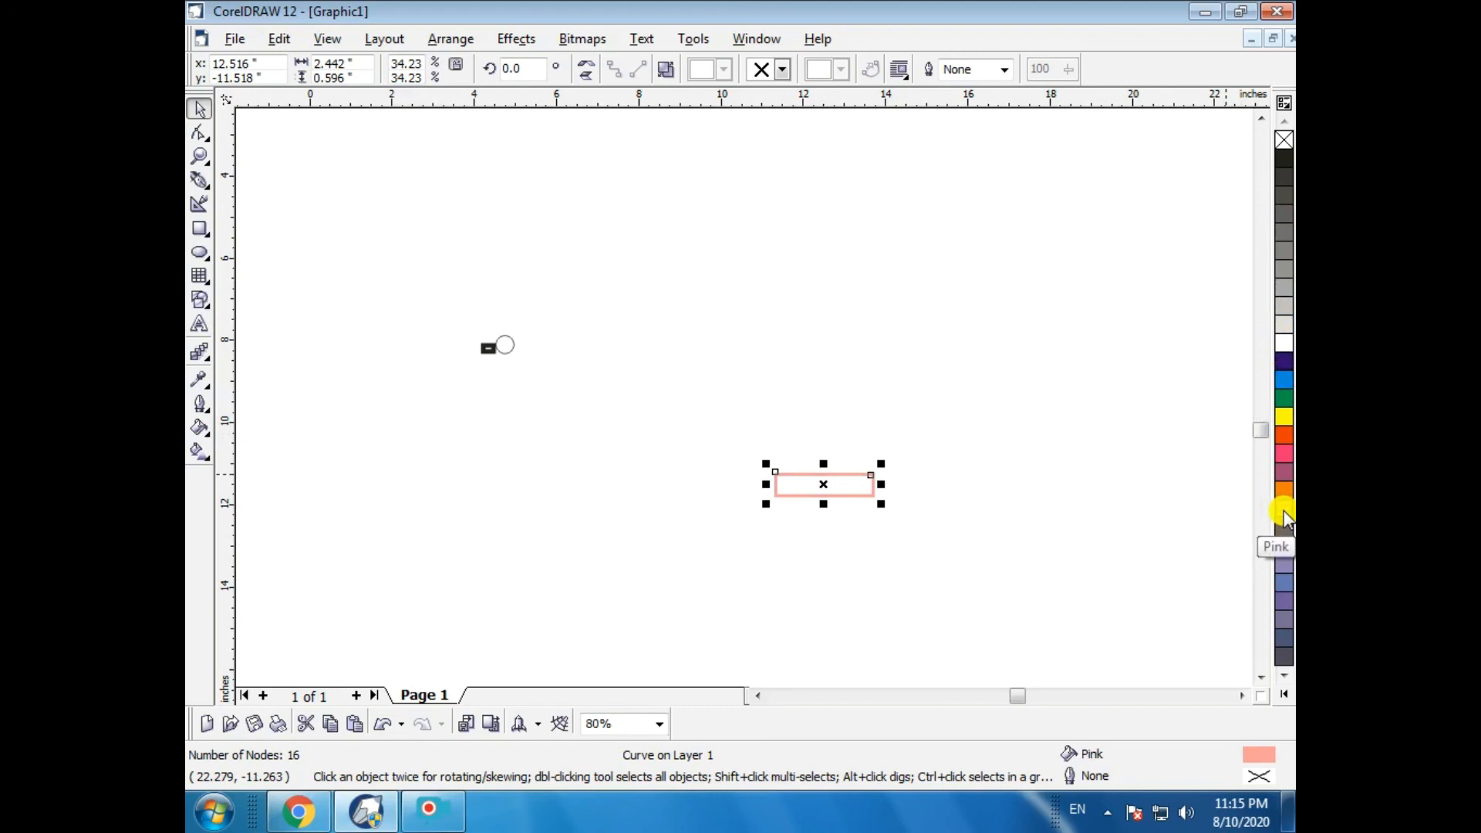
{"action": "right_click", "coordinate": [1284, 473]}
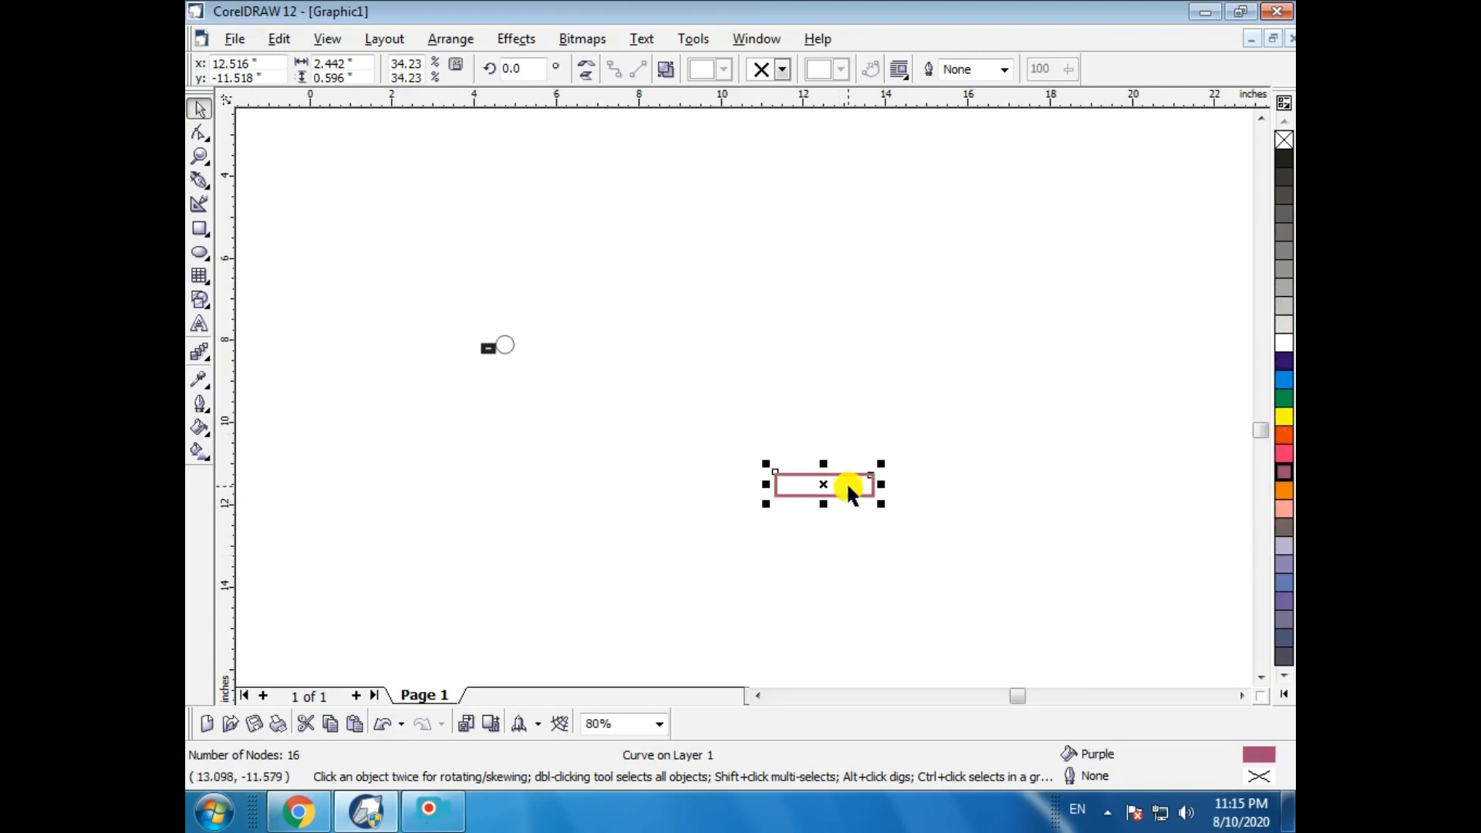
- Enlarge the converted object to about 8.6 by 2.1 in and check its Outline Pen settings
{"action": "left_click_drag", "start_coordinate": [881, 503], "coordinate": [1092, 620]}
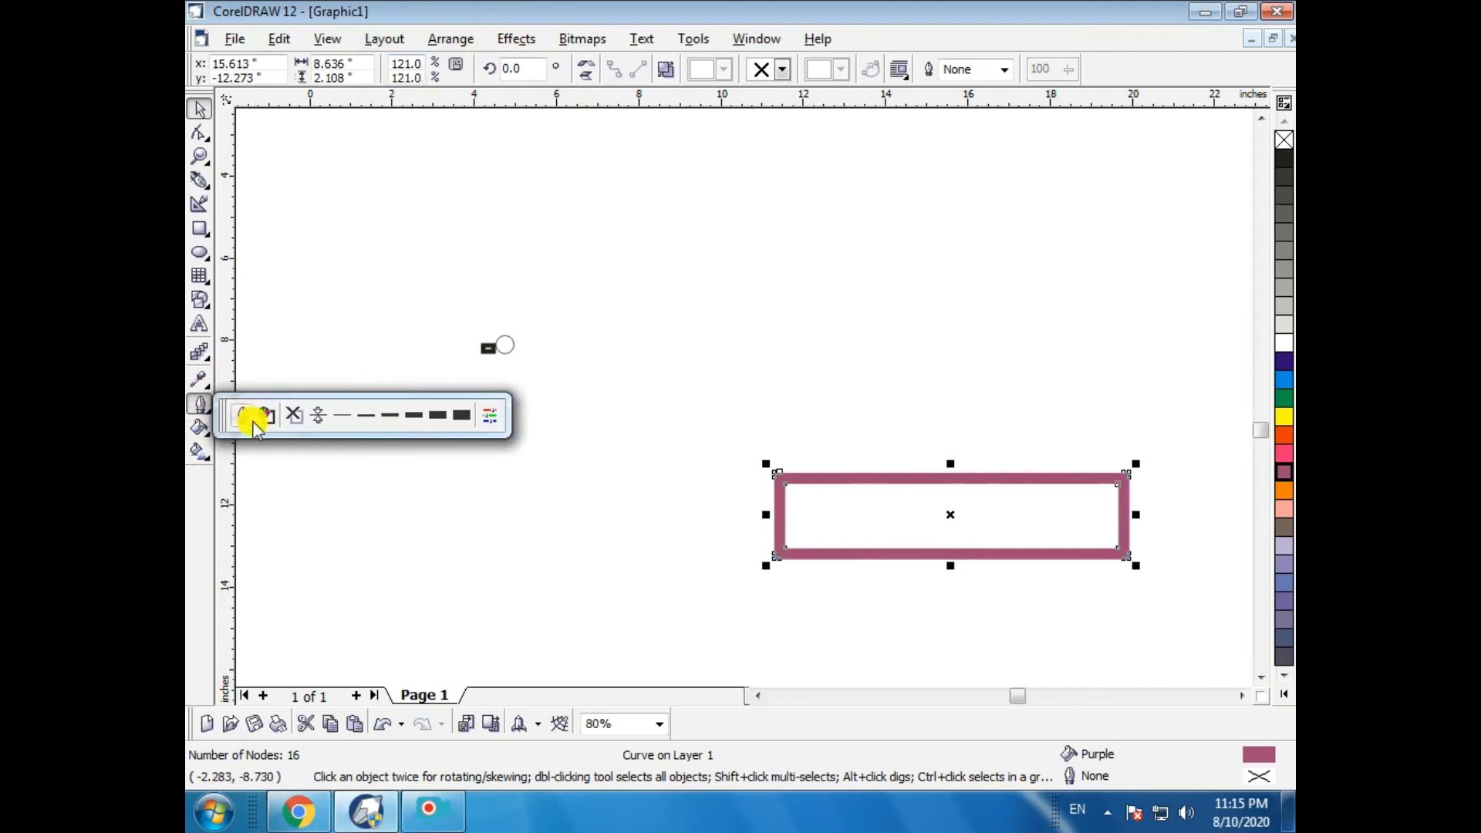
{"action": "left_click", "coordinate": [243, 415]}
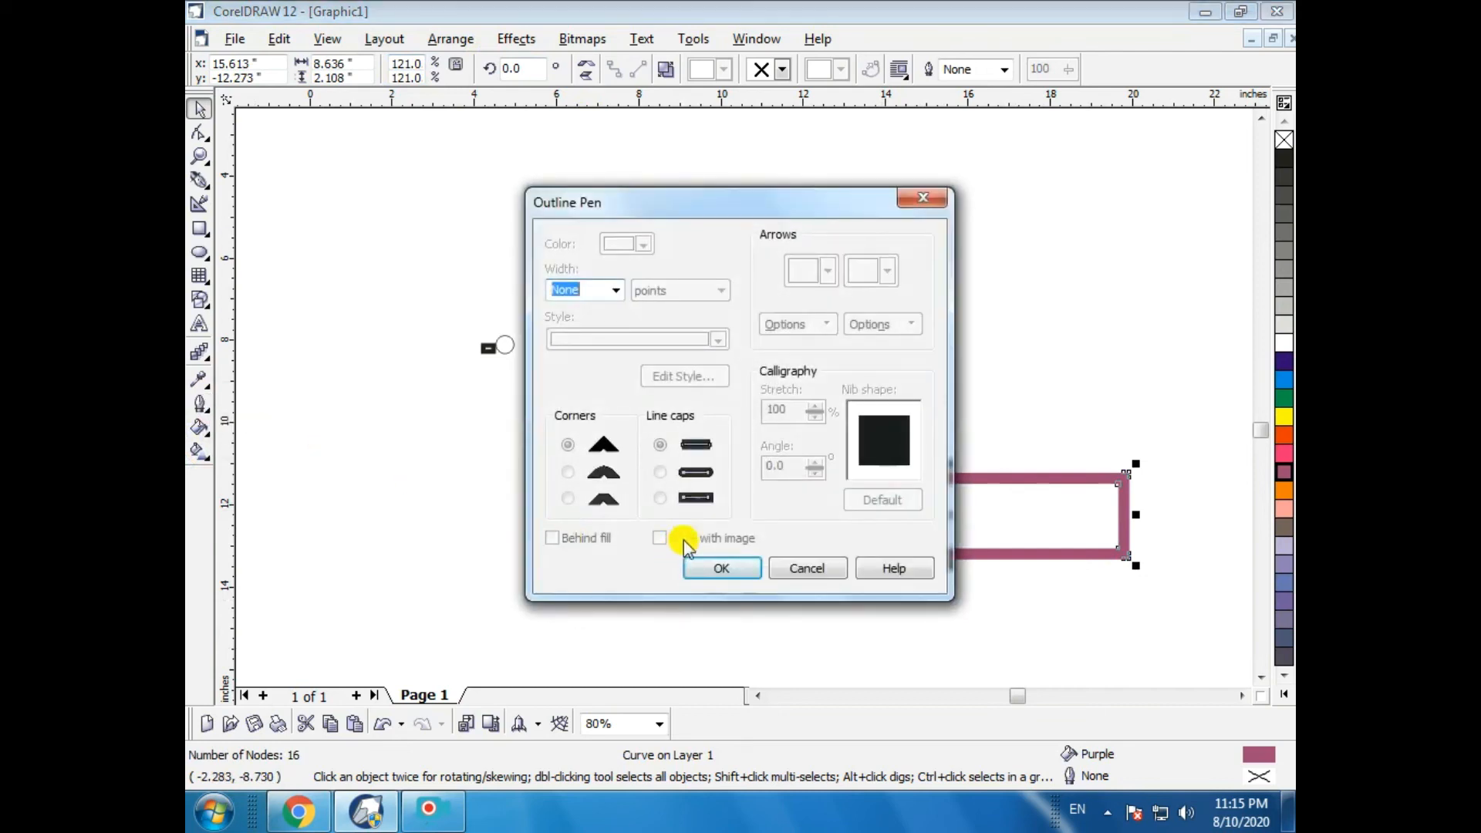
{"action": "left_click", "coordinate": [711, 568]}
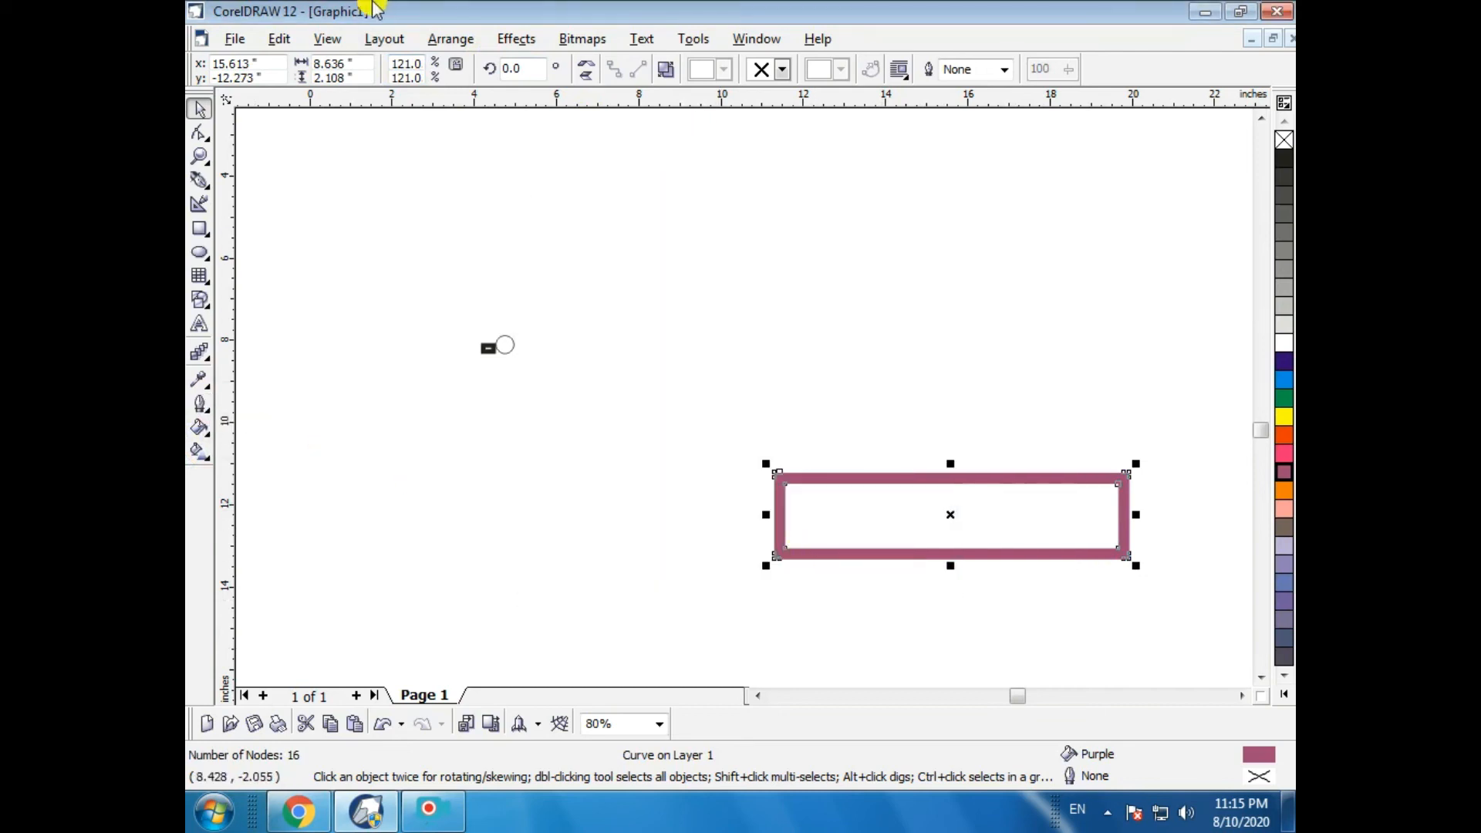
{"action": "left_click", "coordinate": [446, 39]}
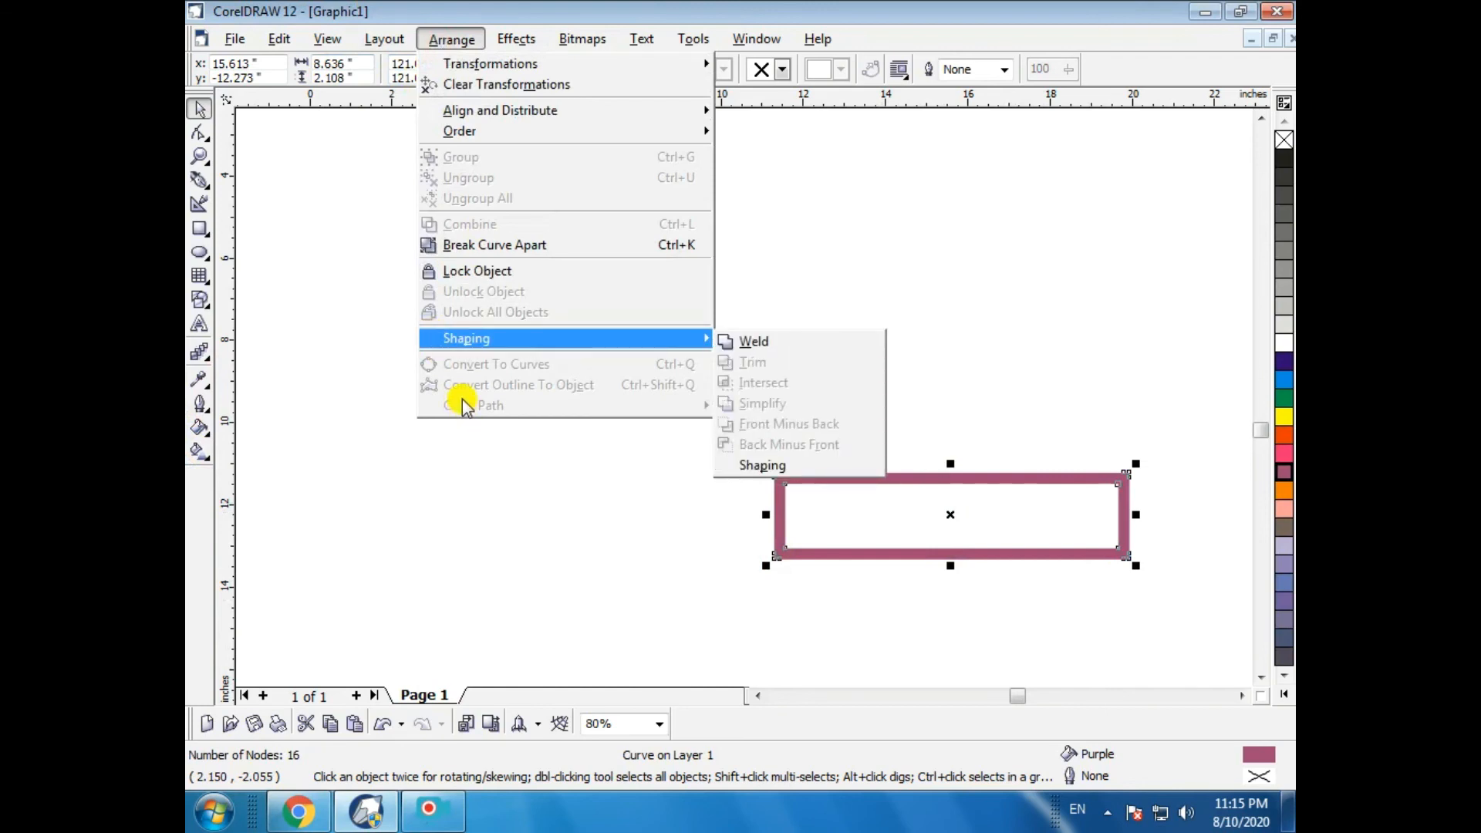
{"action": "mouse_move", "coordinate": [584, 40]}
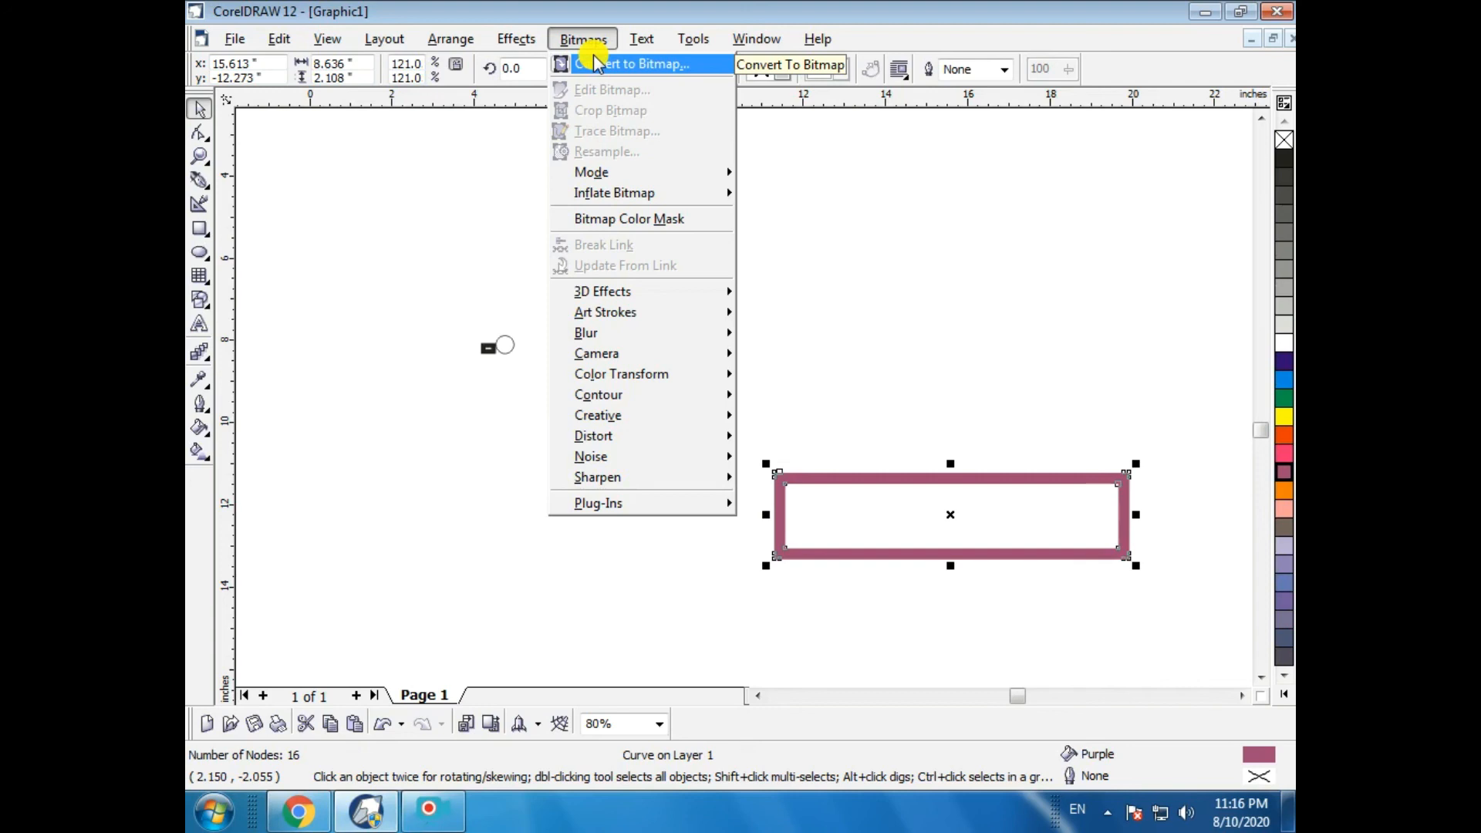
{"action": "mouse_move", "coordinate": [526, 46]}
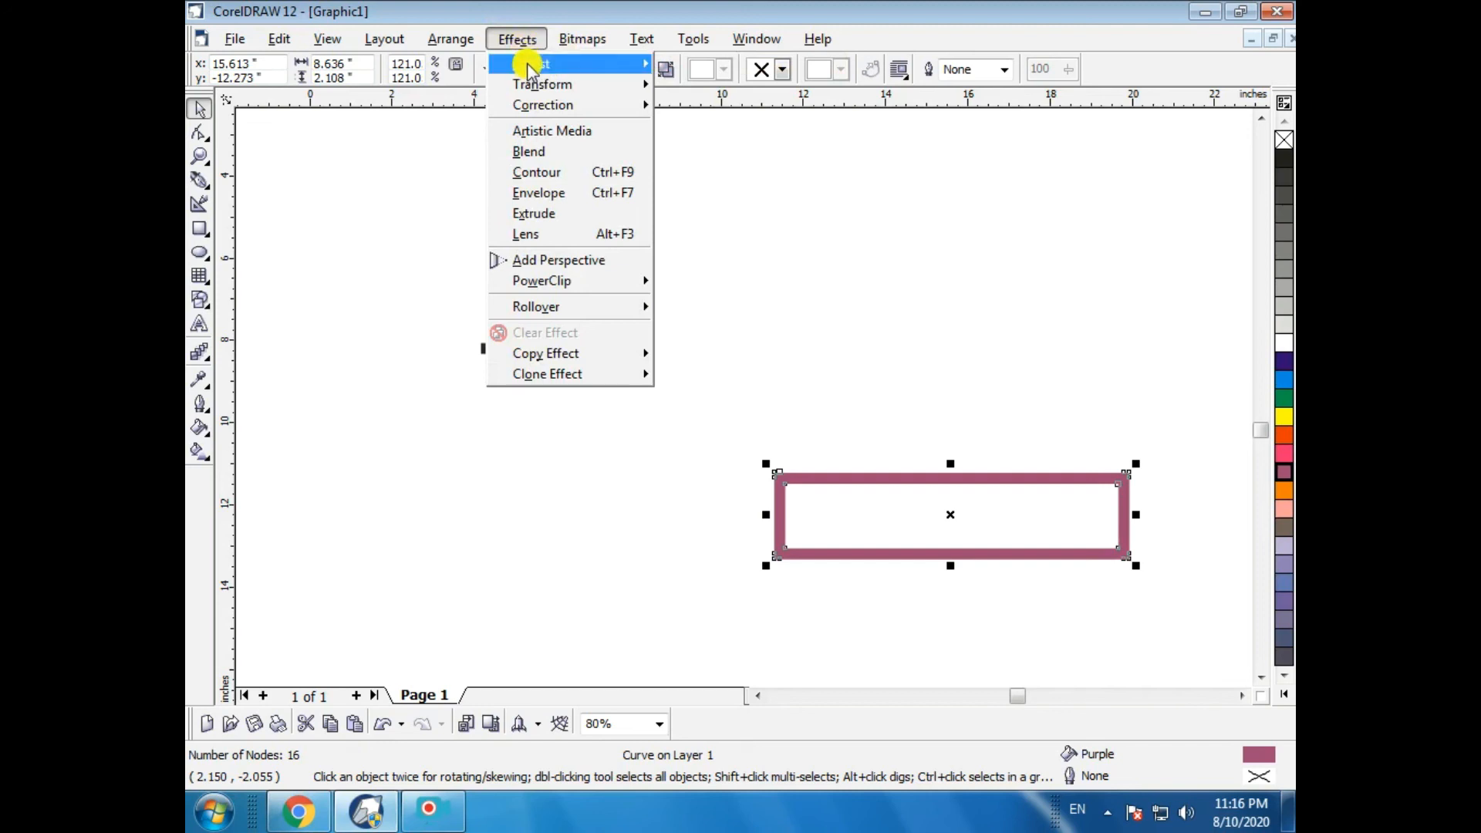
{"action": "mouse_move", "coordinate": [544, 70]}
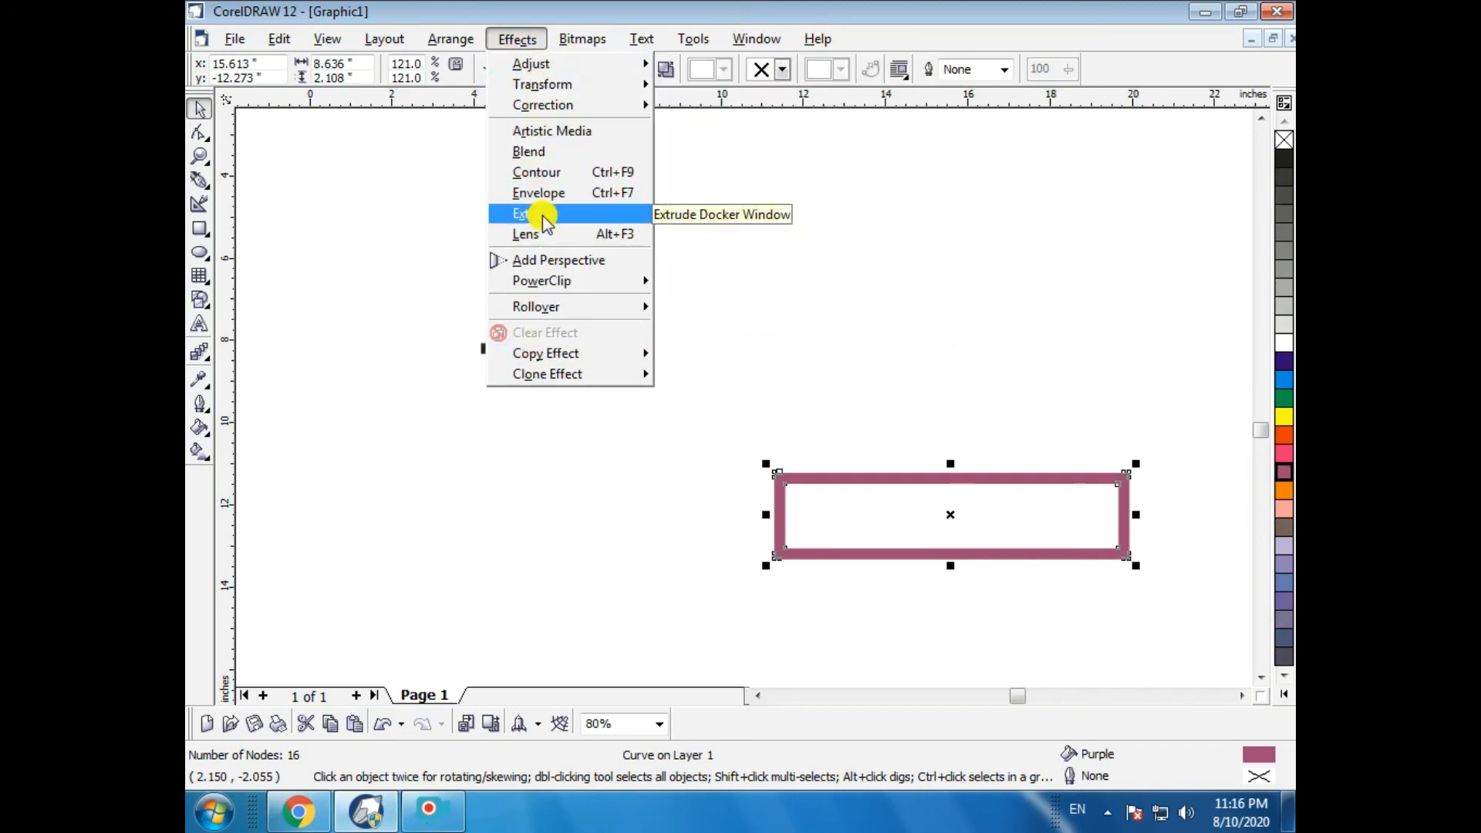
{"action": "left_click", "coordinate": [332, 260]}
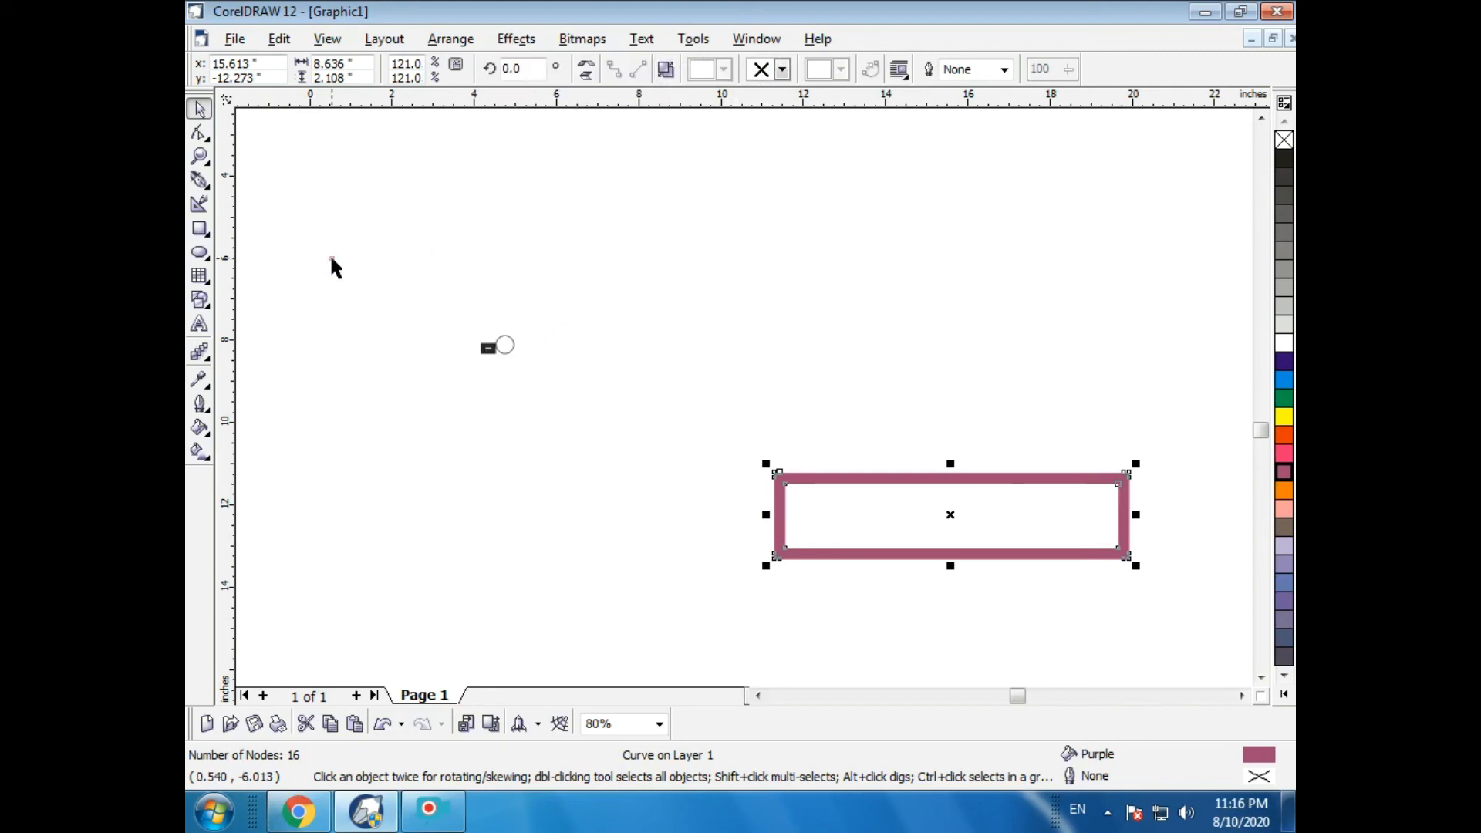
- Delete all objects on the page
{"action": "left_click", "coordinate": [646, 398]}
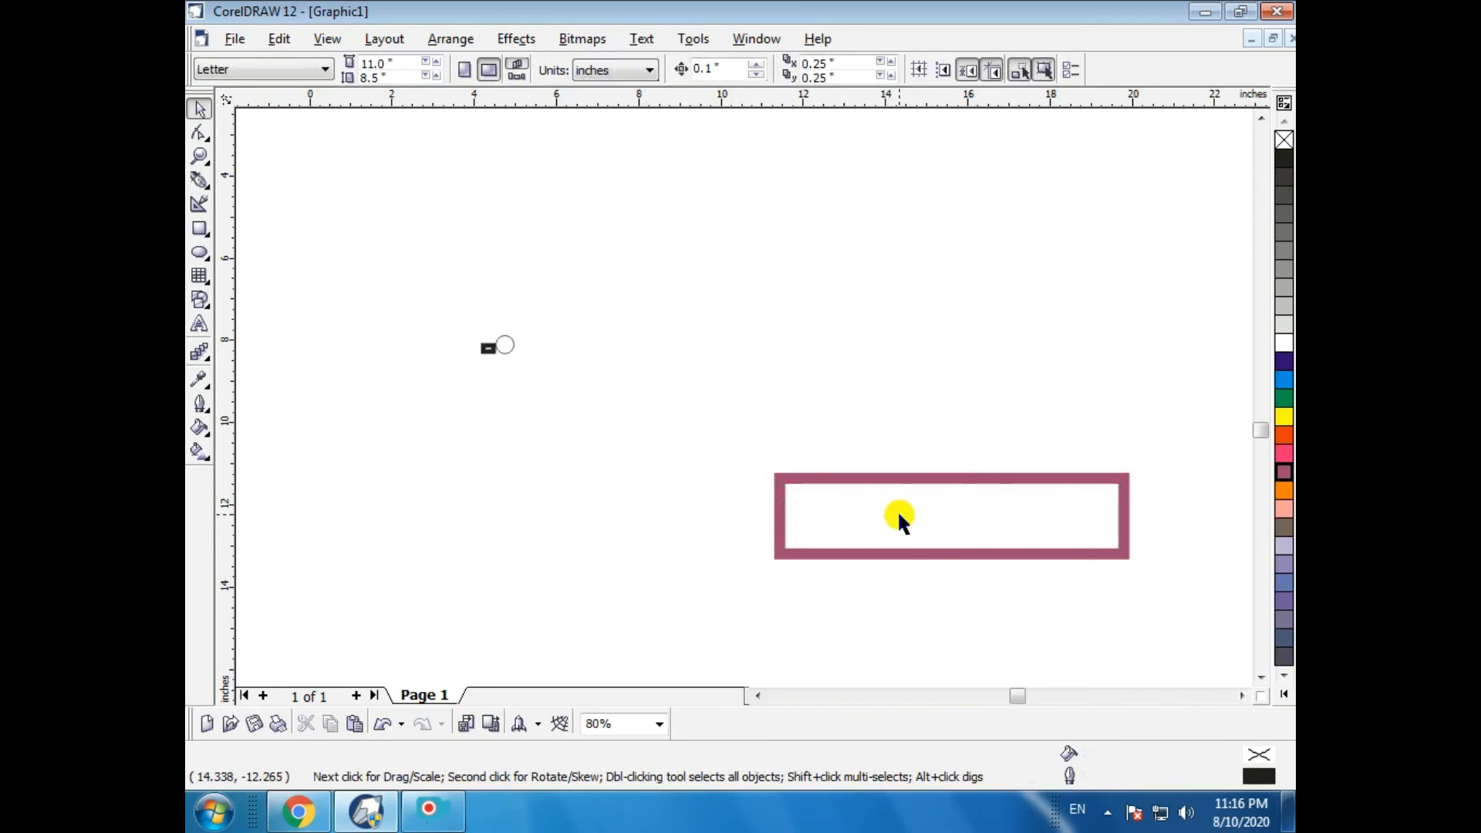
{"action": "left_click_drag", "start_coordinate": [456, 273], "coordinate": [614, 475]}
{"action": "key", "text": "Delete"}
{"action": "left_click_drag", "start_coordinate": [691, 386], "coordinate": [1161, 631]}
{"action": "key", "text": "Delete"}
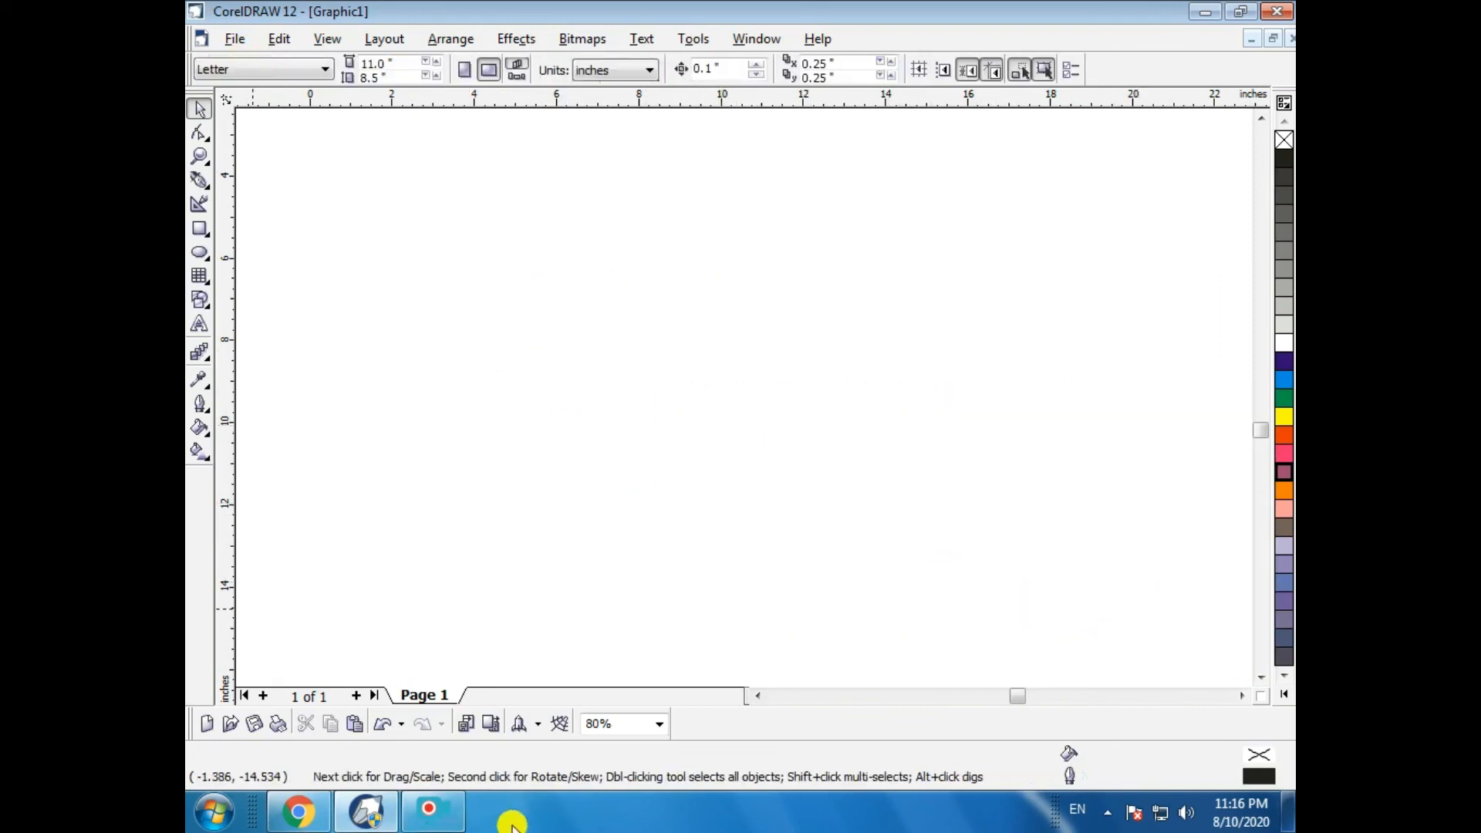
{"action": "left_click", "coordinate": [431, 810]}
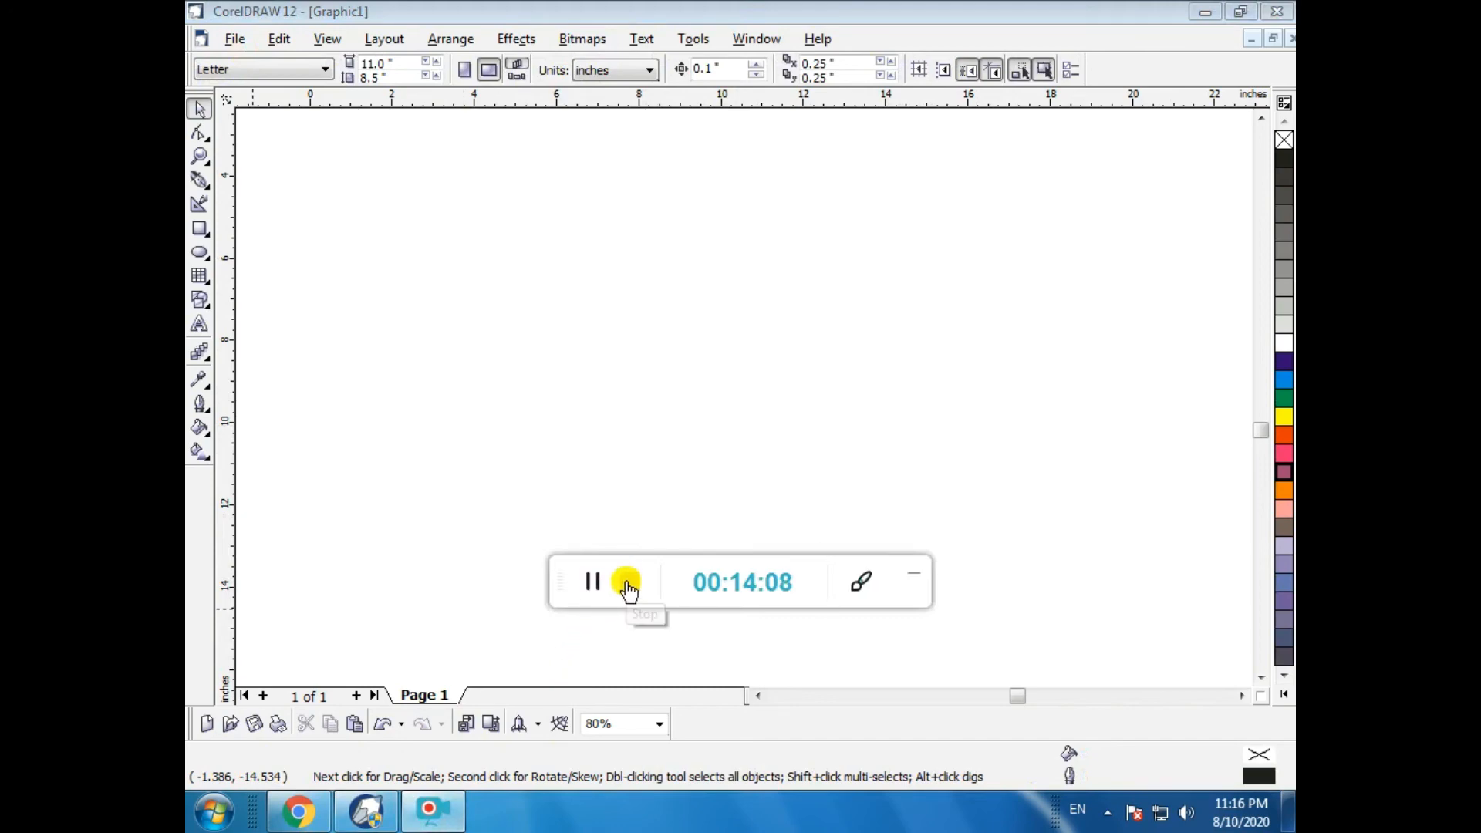